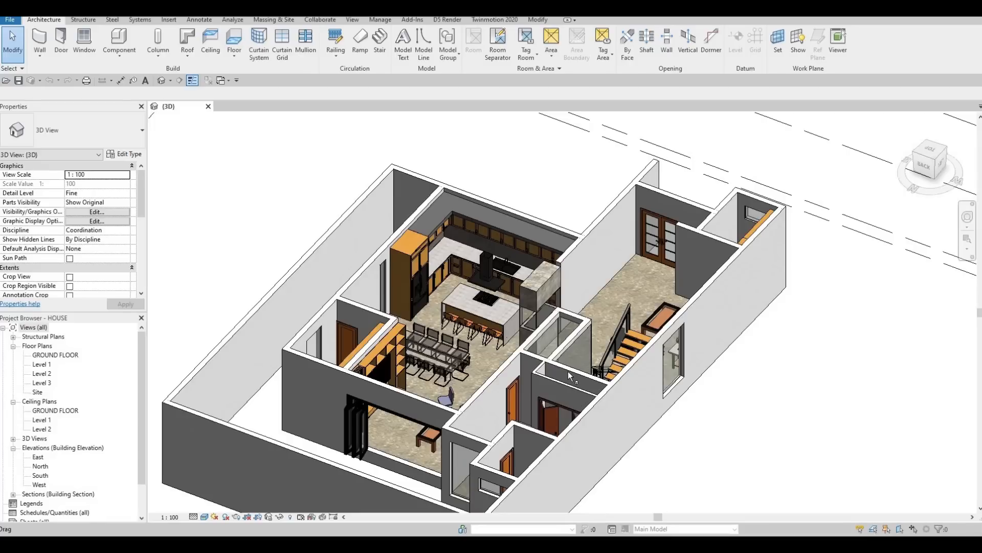
Step: Open the Level 1 floor plan and examine its layout from the rear bathroom and bedroom to the kitchen and entrance
double_click(41, 364)
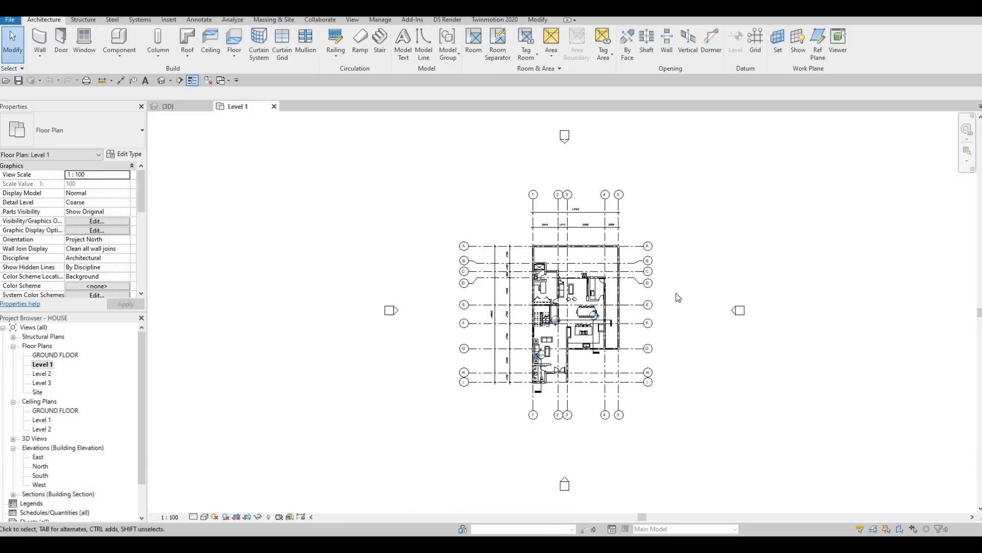
scroll(462, 340, up, 6)
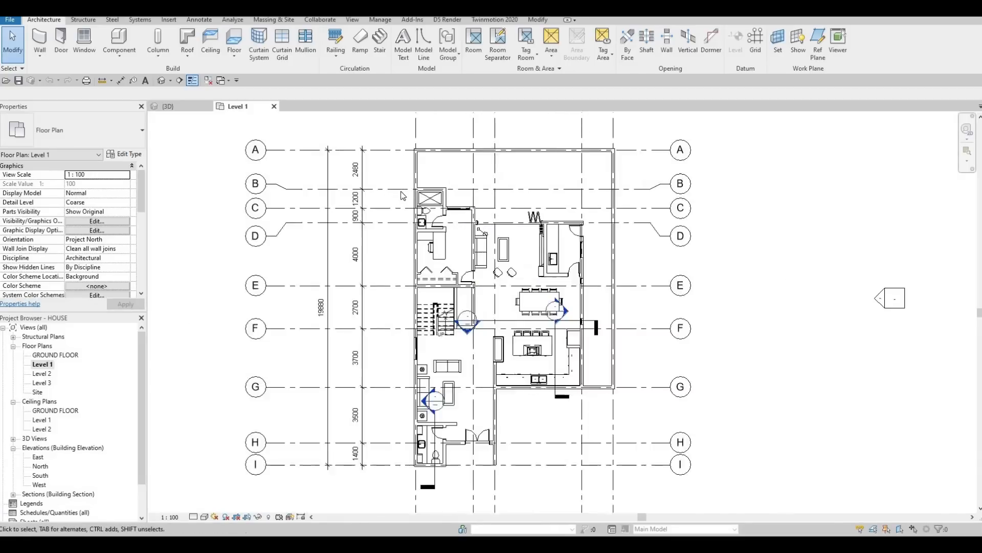
scroll(375, 194, up, 2)
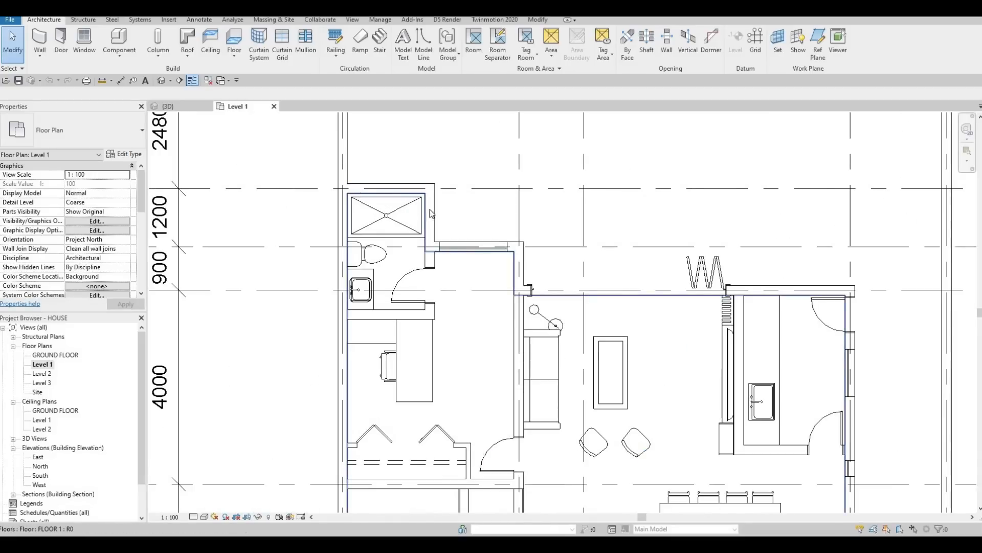
scroll(457, 264, up, 1)
middle_drag(456, 196, 399, 124)
scroll(400, 127, down, 1)
middle_drag(406, 262, 377, 182)
scroll(377, 183, down, 2)
middle_drag(385, 352, 389, 313)
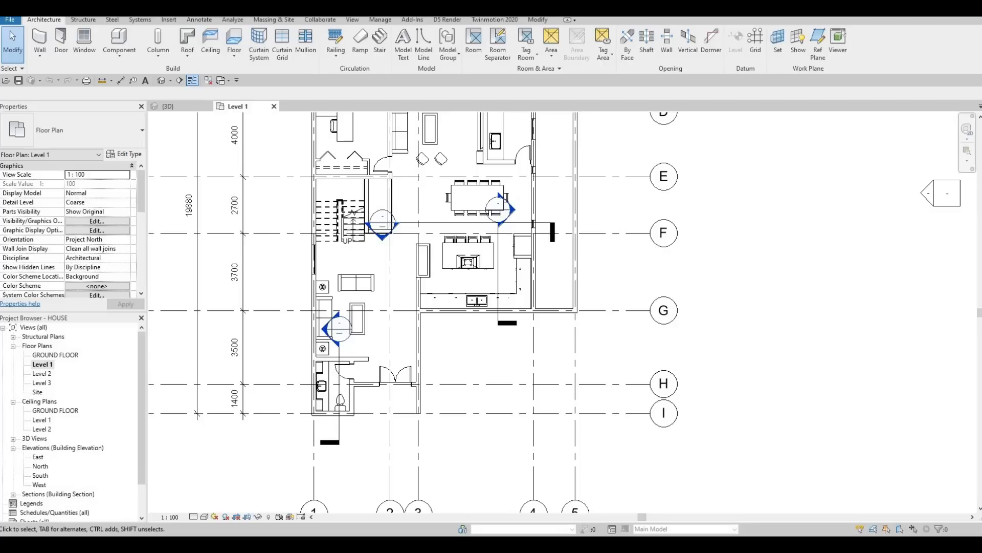
Step: Open the Level 2 floor plan and review its underlay range and the underlaid Level 1 layout around the stair and exterior walls
double_click(47, 376)
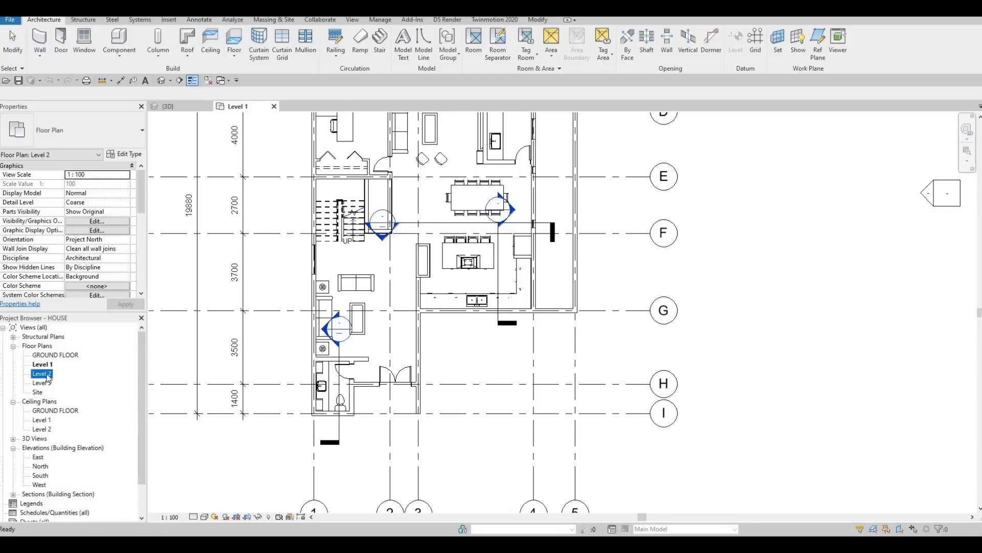
scroll(412, 292, down, 4)
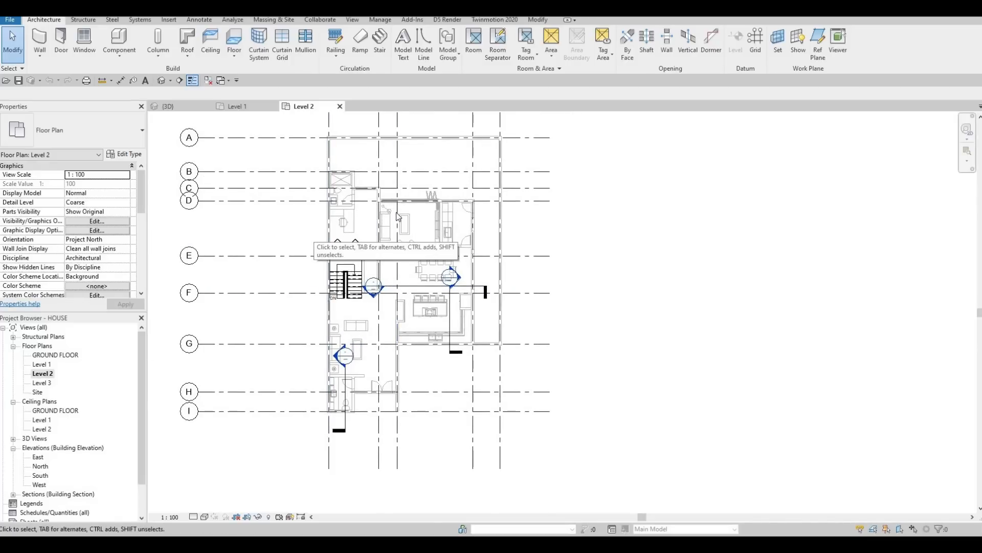
scroll(367, 220, up, 2)
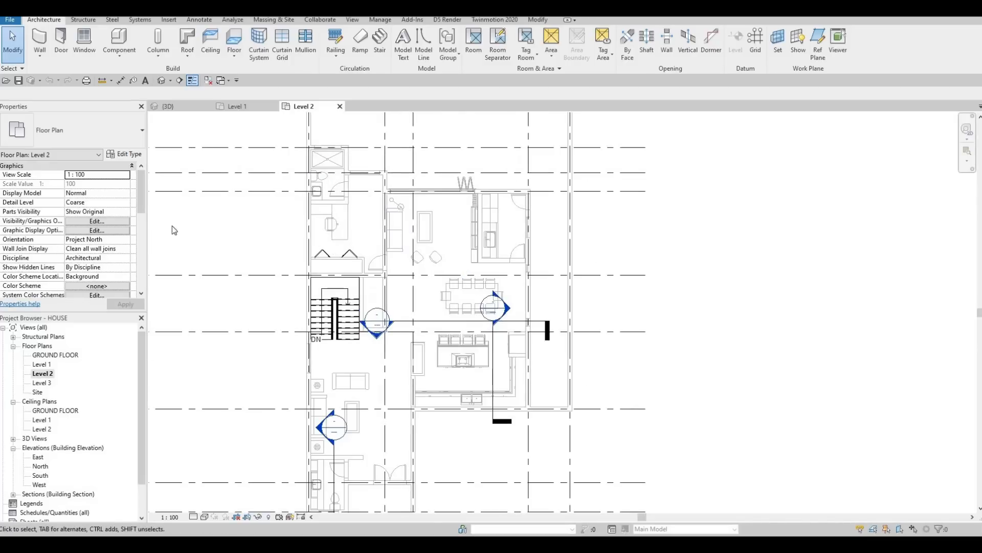
scroll(73, 233, down, 3)
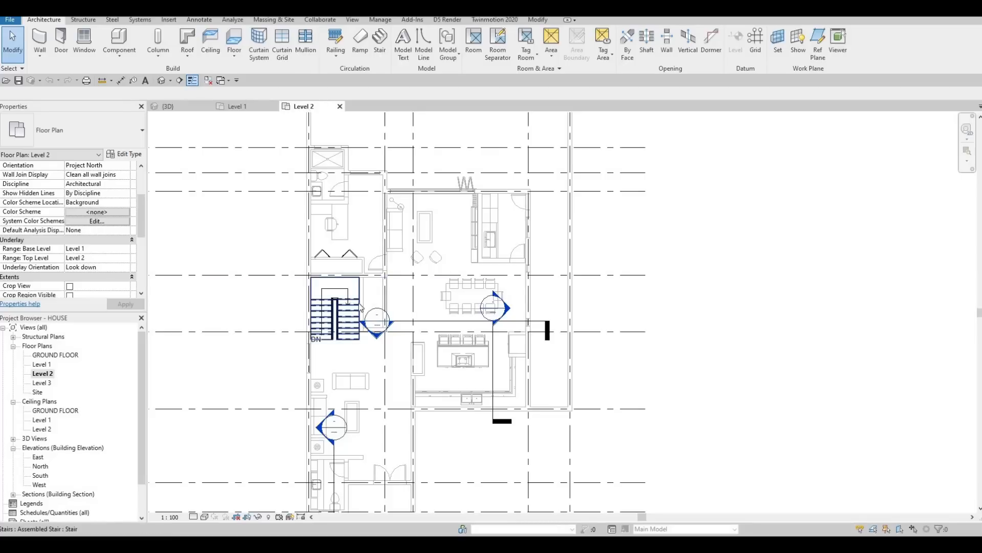
key(F1)
key(F1)
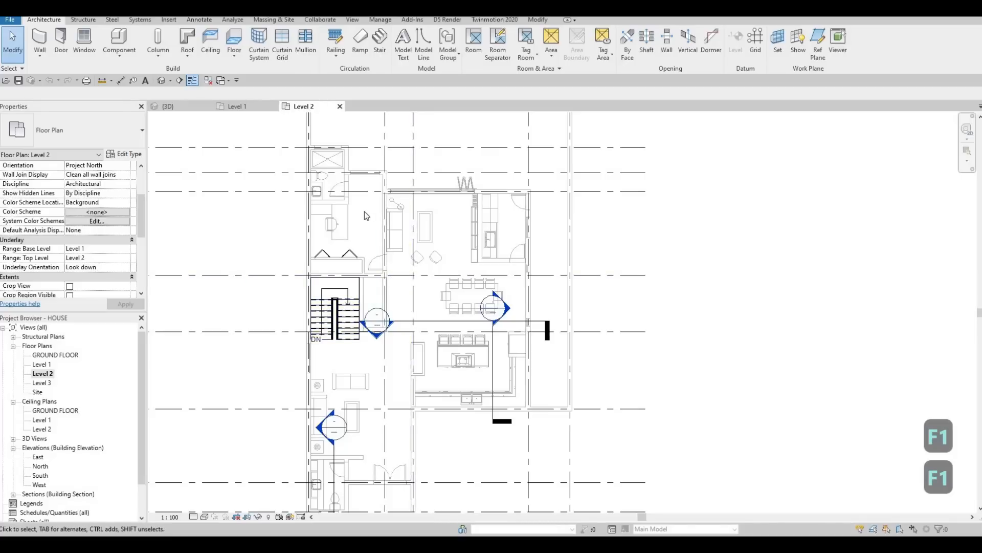
middle_drag(365, 188, 364, 190)
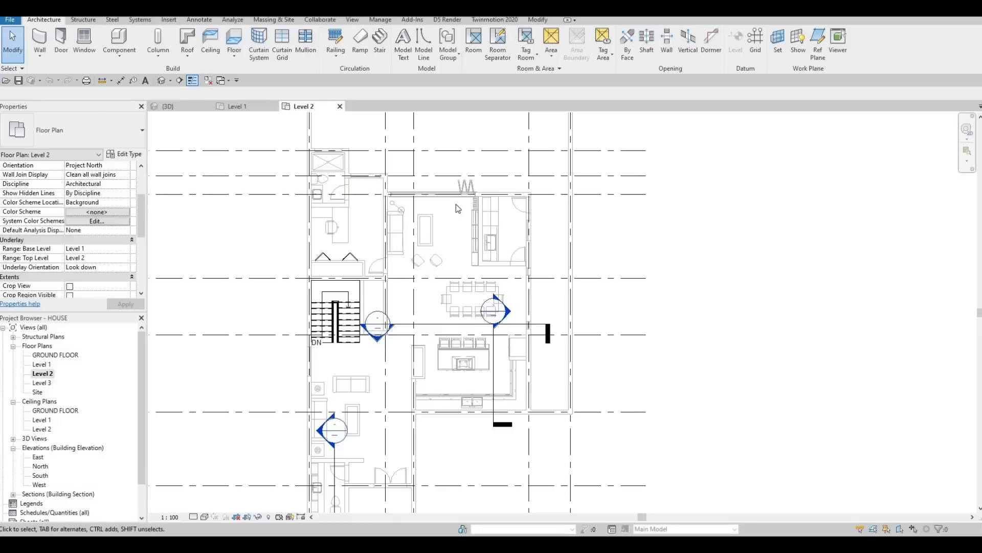
scroll(361, 233, down, 3)
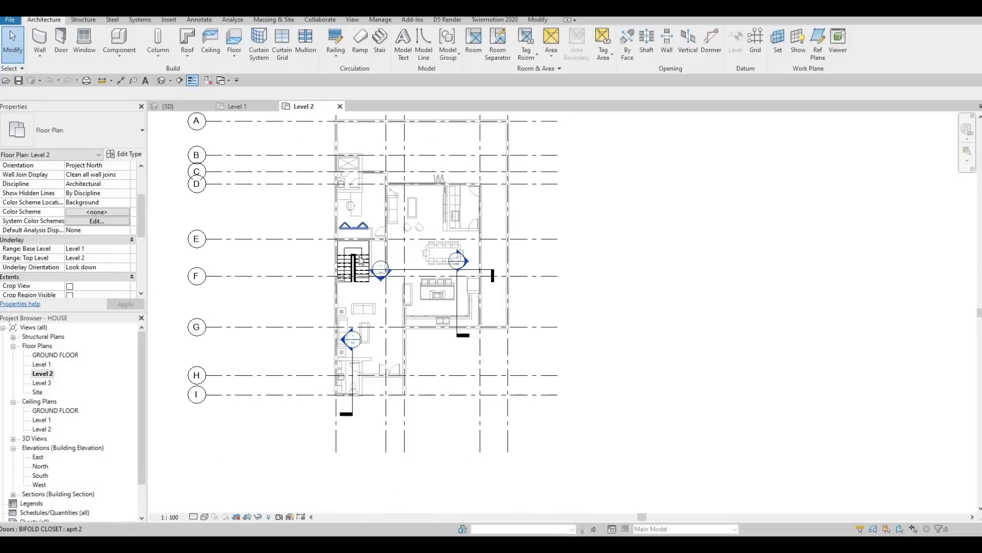
middle_drag(361, 233, 362, 259)
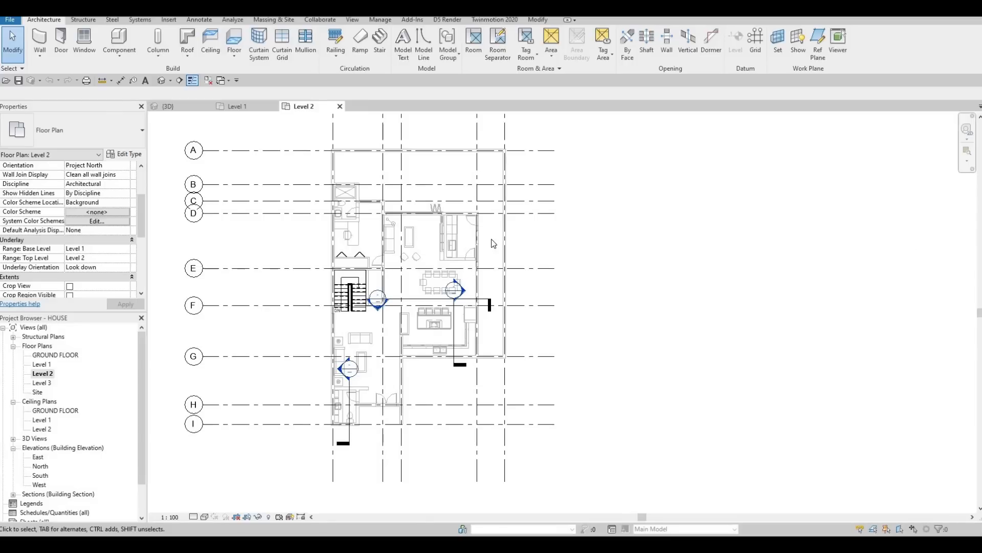
scroll(377, 210, up, 2)
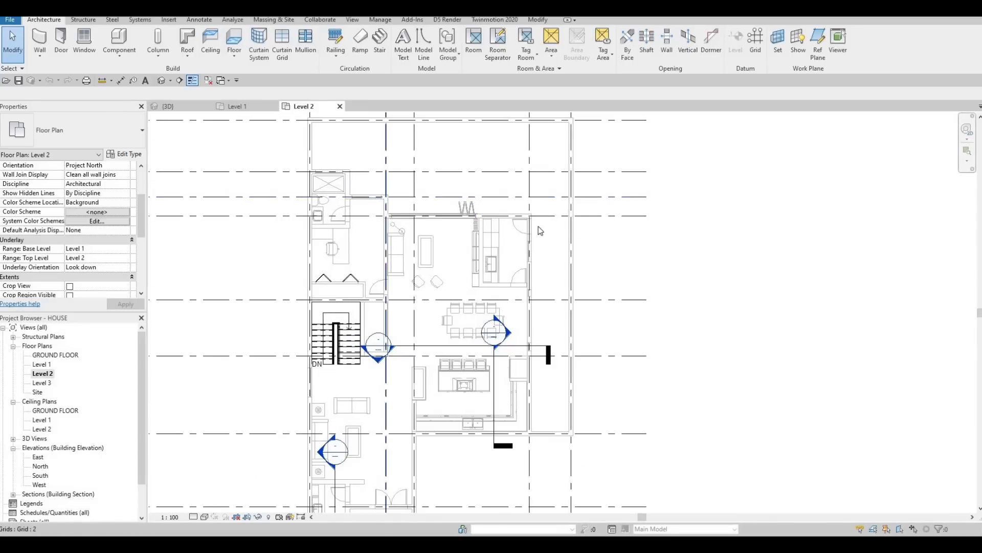
scroll(538, 226, up, 1)
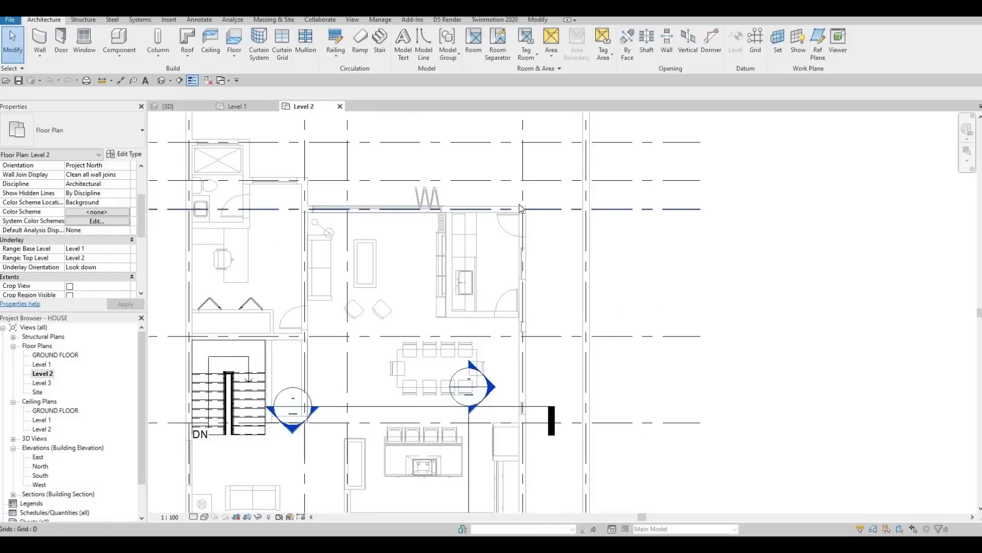
Step: Create a wall similar to the existing EXTERIOR WALL 1, running about 3640 mm along grid C from grid 1 to grid 2, up to Level 3
click(519, 208)
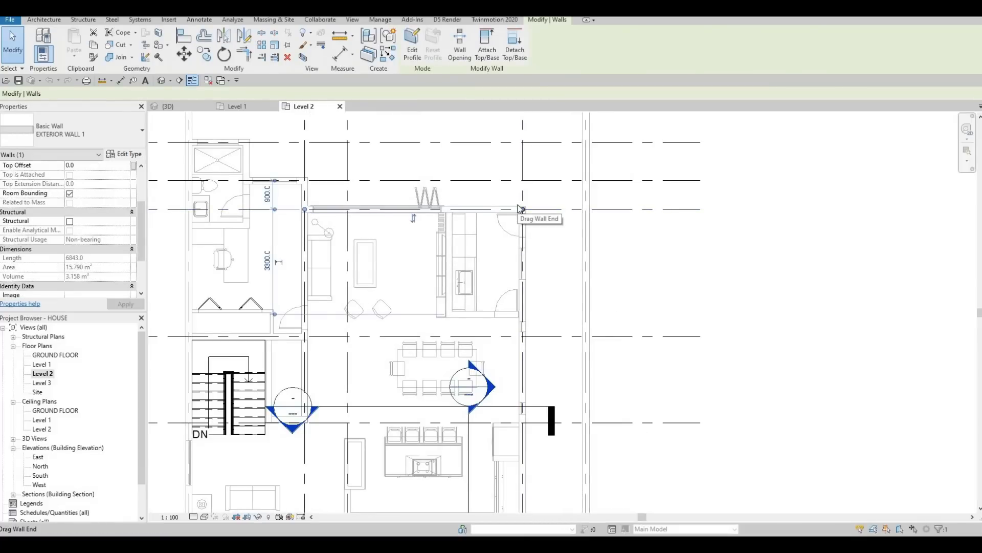
key(w)
key(a)
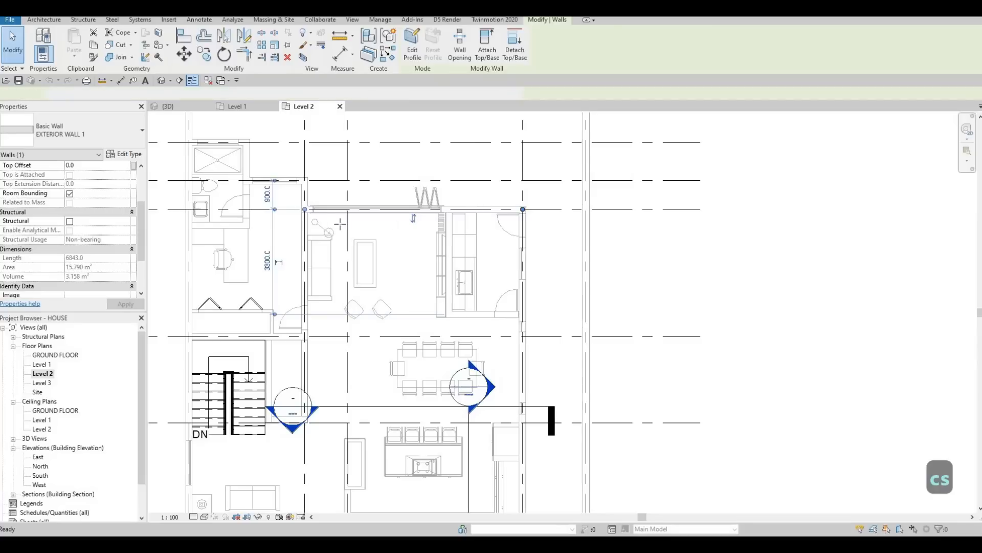
scroll(383, 226, down, 4)
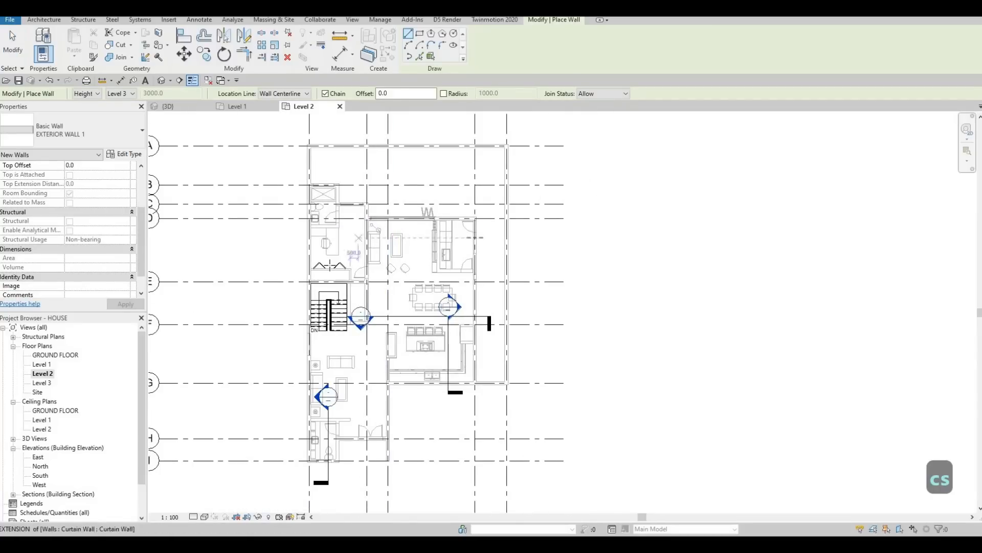
scroll(350, 250, up, 2)
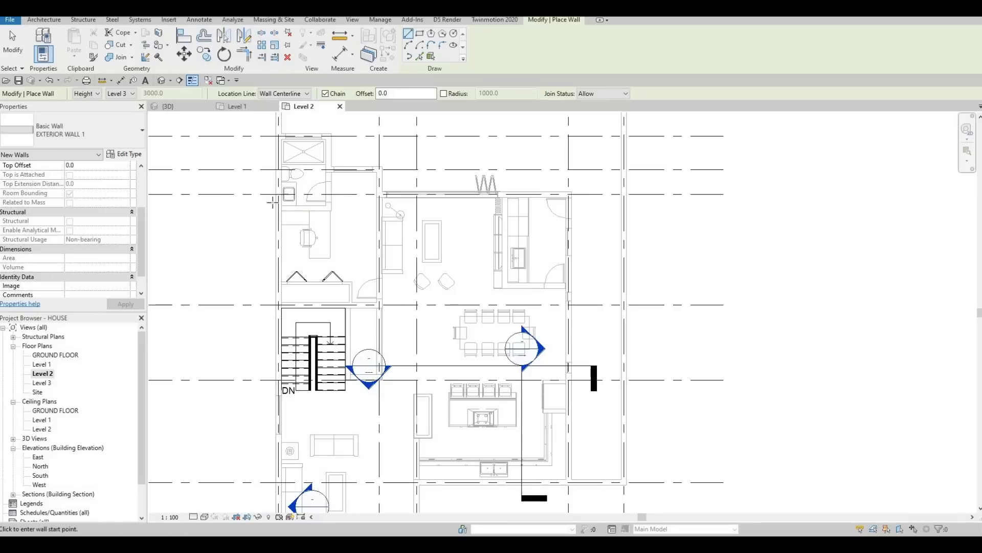
scroll(327, 180, down, 2)
scroll(327, 180, down, 1)
middle_drag(352, 167, 367, 208)
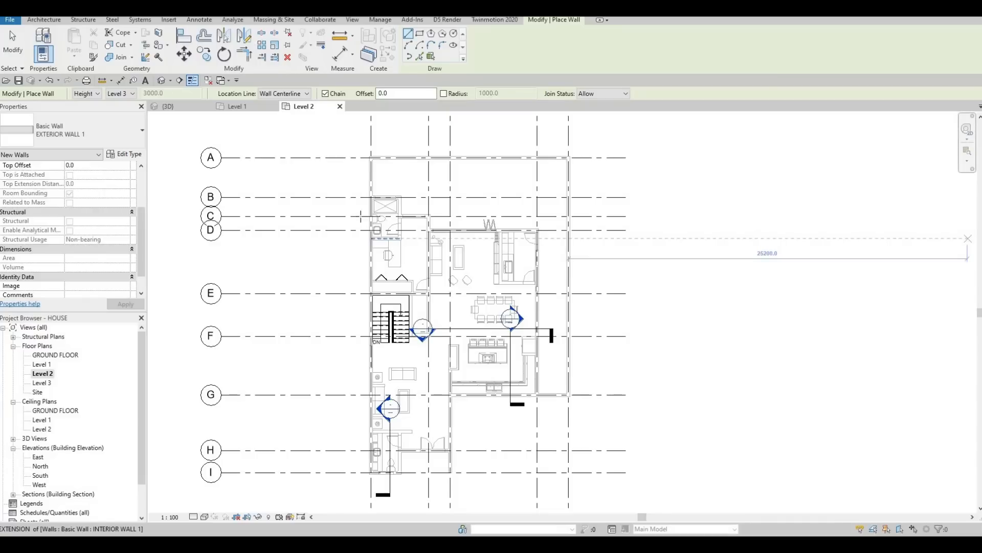
scroll(361, 217, up, 2)
scroll(361, 212, up, 1)
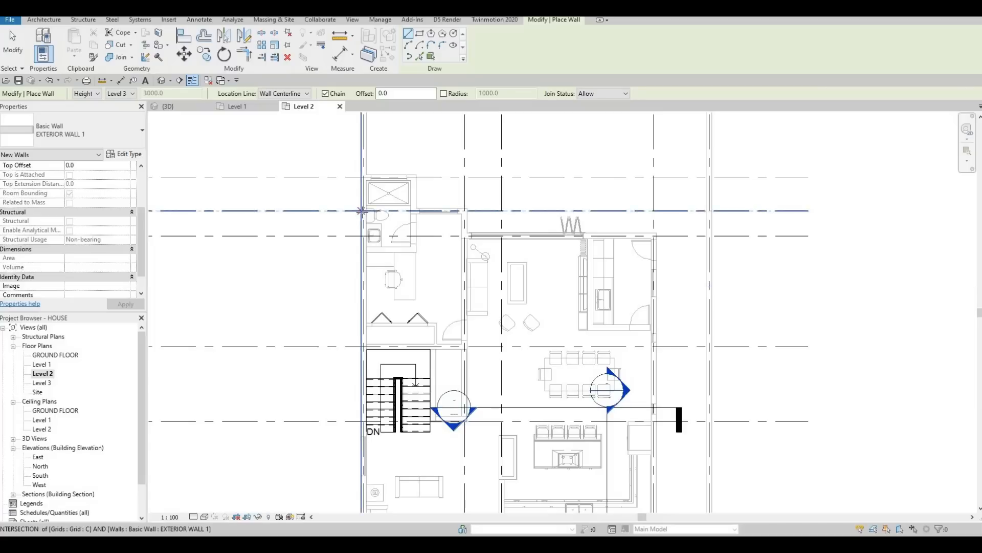
scroll(364, 211, up, 1)
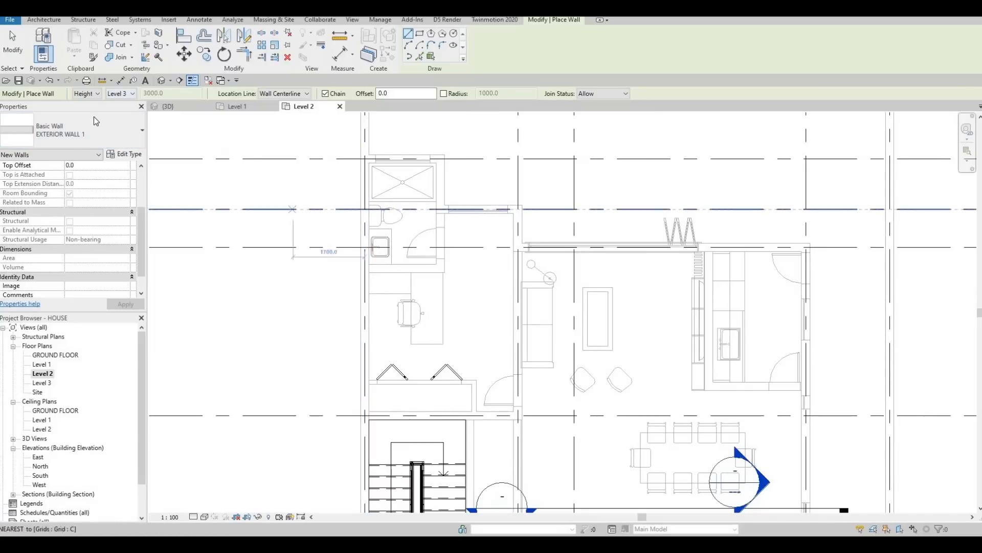
scroll(90, 206, up, 3)
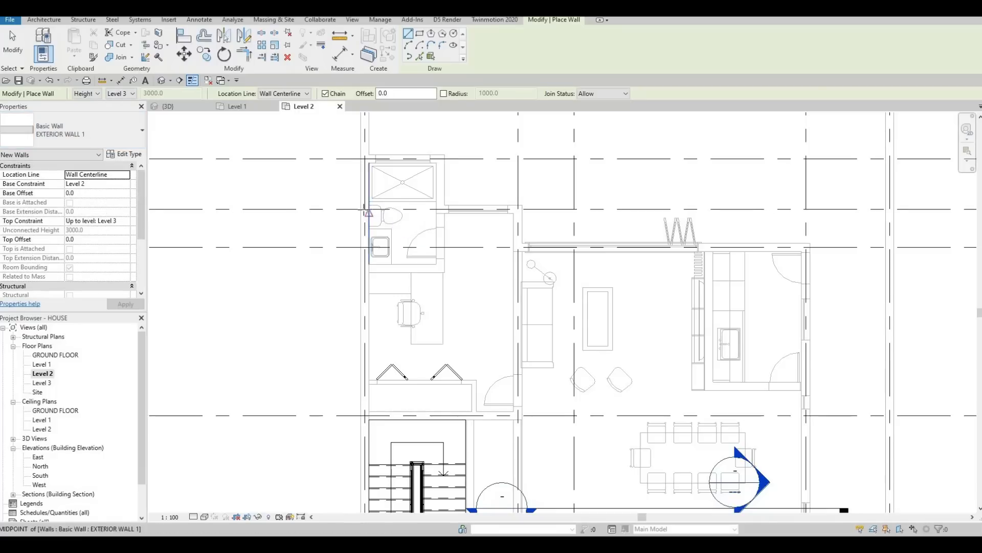
click(364, 208)
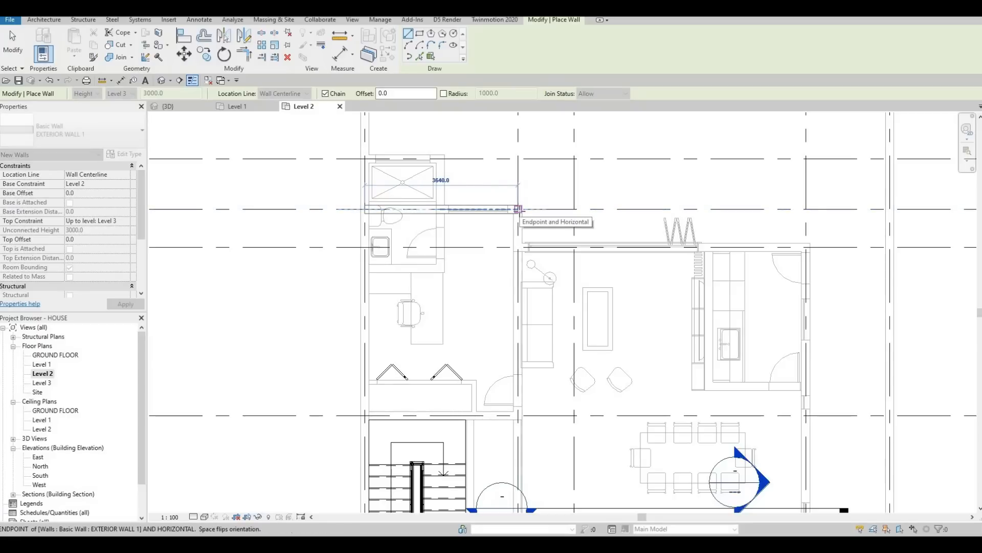
click(518, 209)
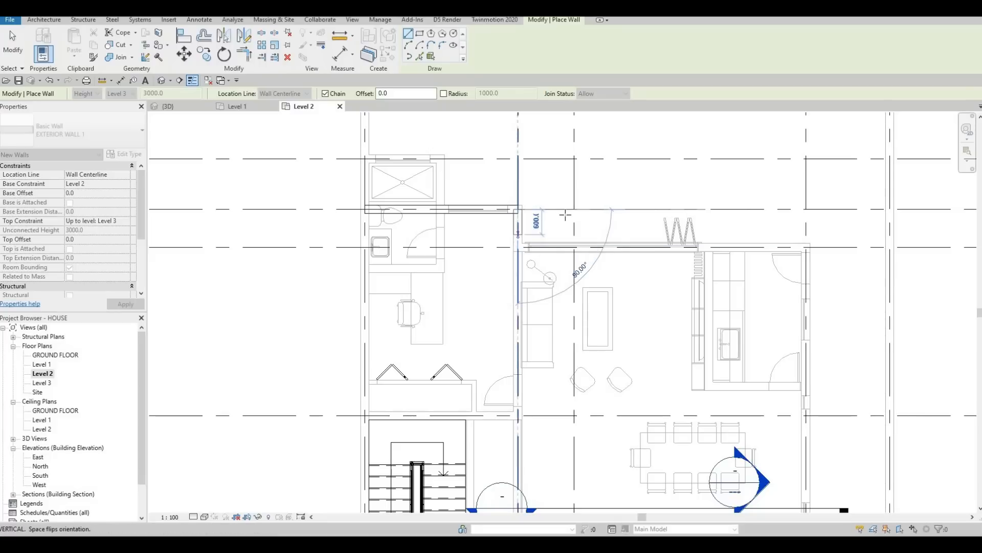
Step: Continue the exterior wall along grid C to grid 3, and turn it 900 mm along grid 3 to grid D
middle_drag(558, 210, 555, 220)
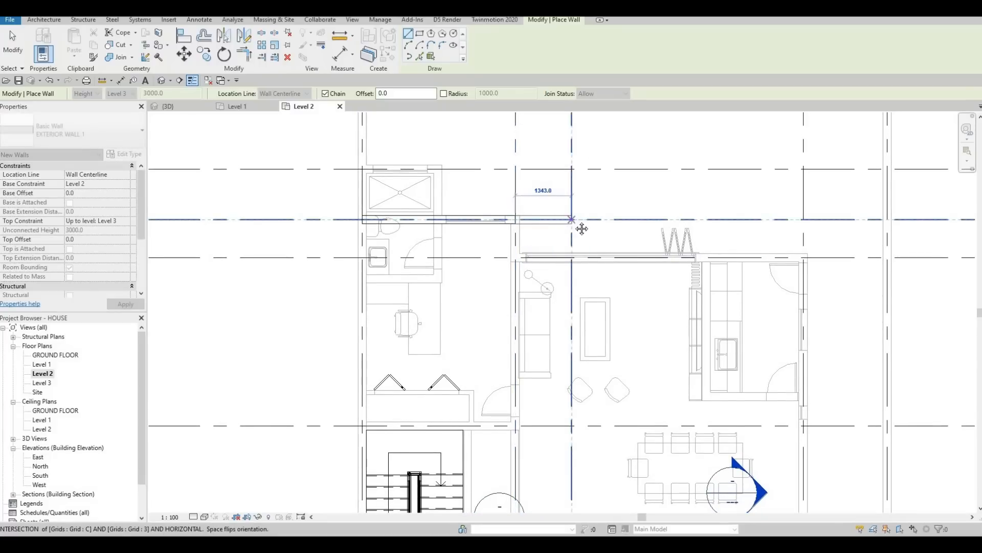
scroll(581, 226, down, 3)
scroll(544, 279, up, 1)
scroll(545, 279, down, 2)
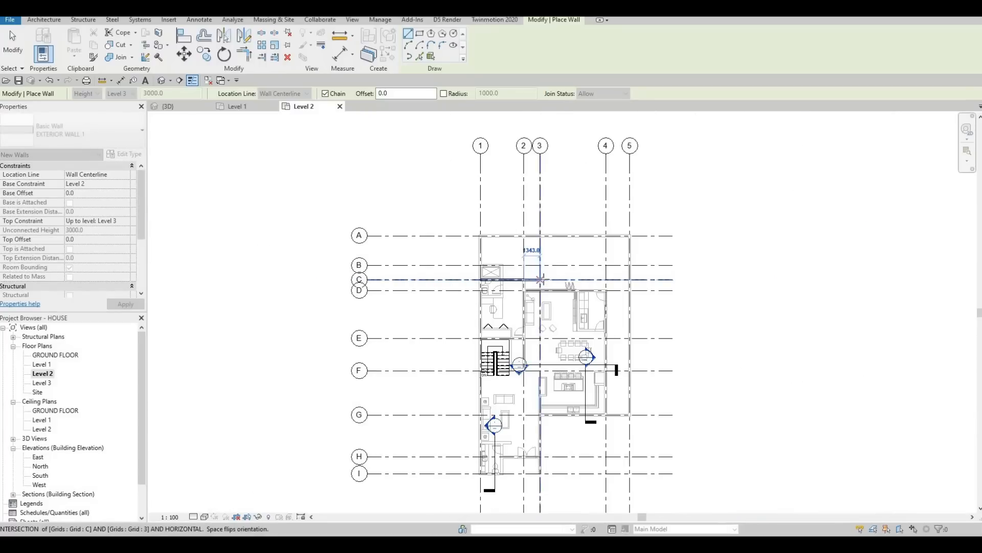
scroll(539, 279, up, 2)
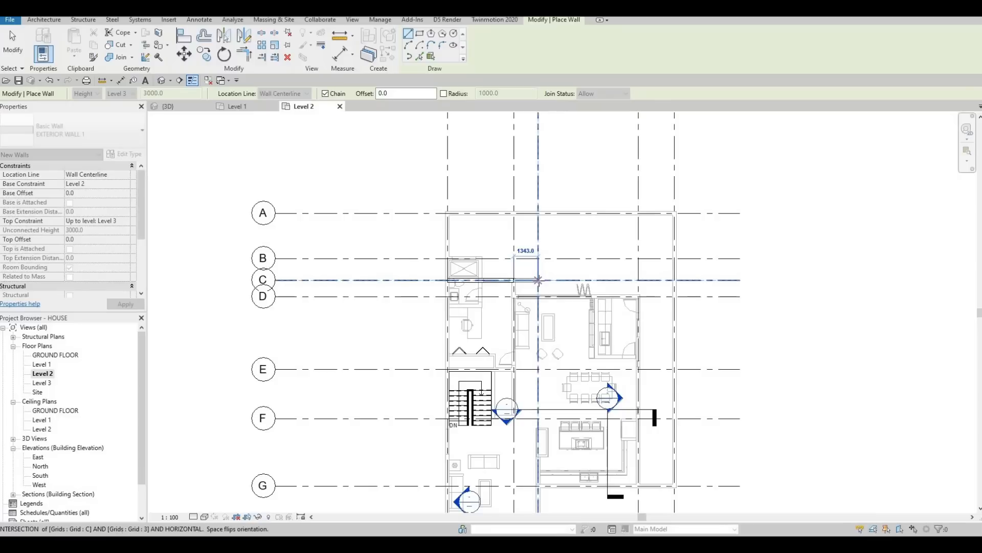
click(540, 280)
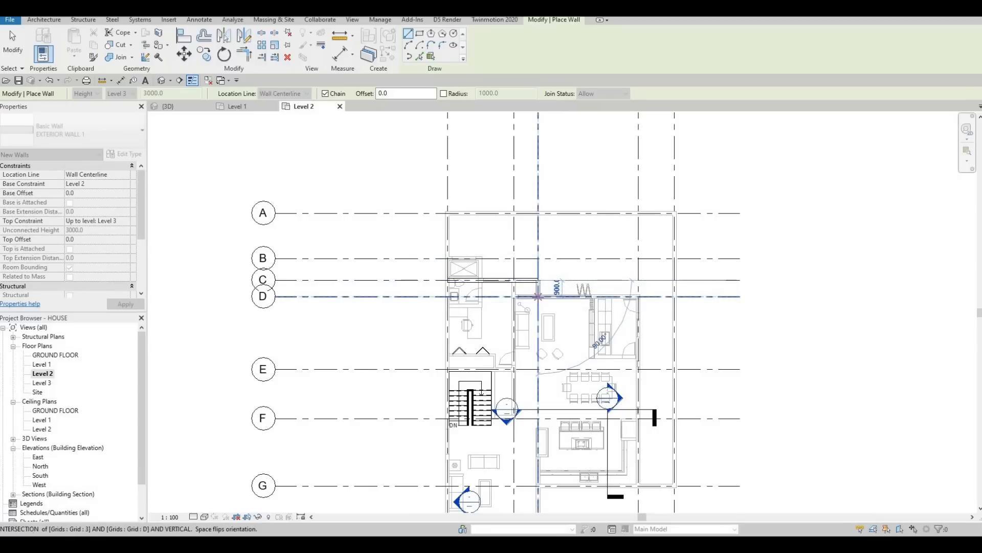
click(537, 296)
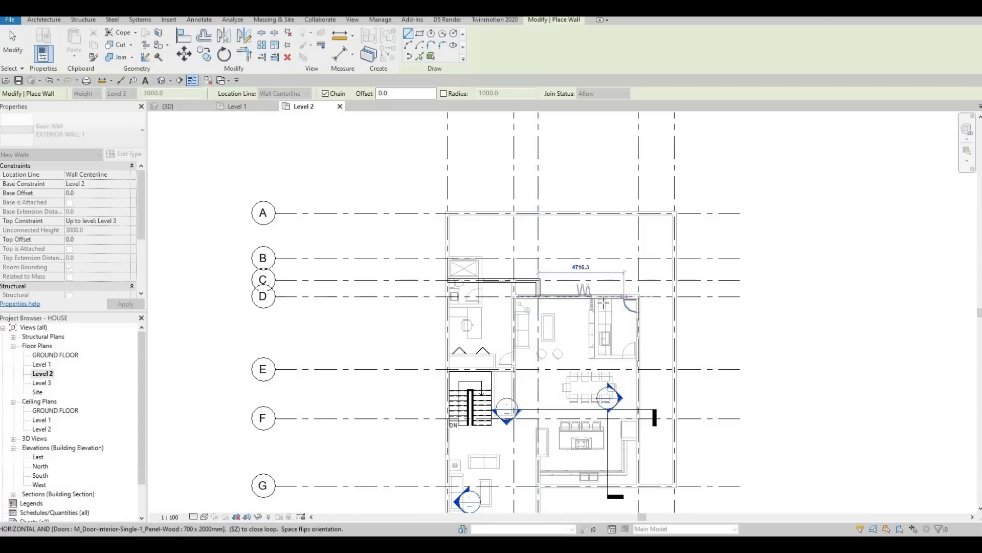
Step: Extend the exterior wall chain 5500 mm along grid D from grid 3 to grid 4
scroll(604, 303, down, 3)
scroll(612, 300, up, 2)
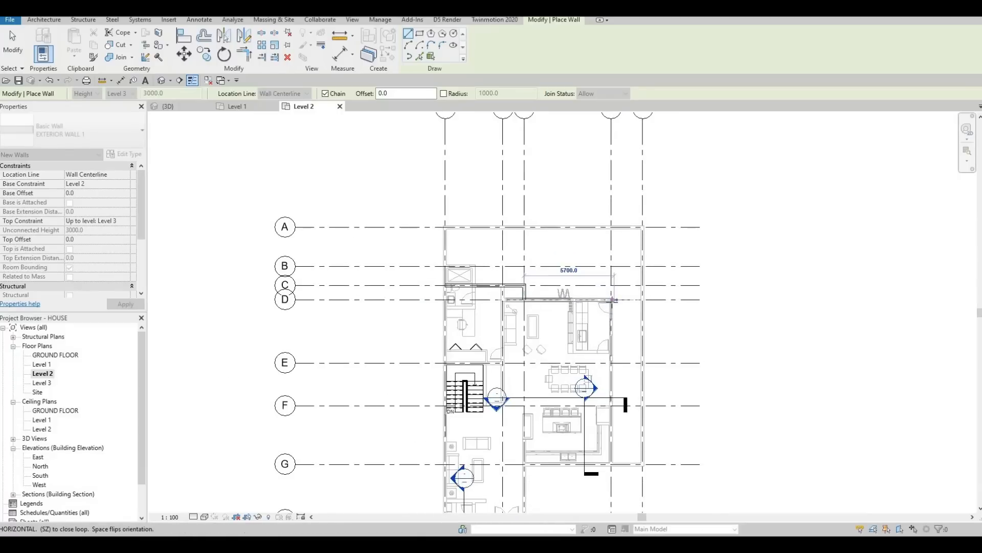
scroll(613, 300, up, 3)
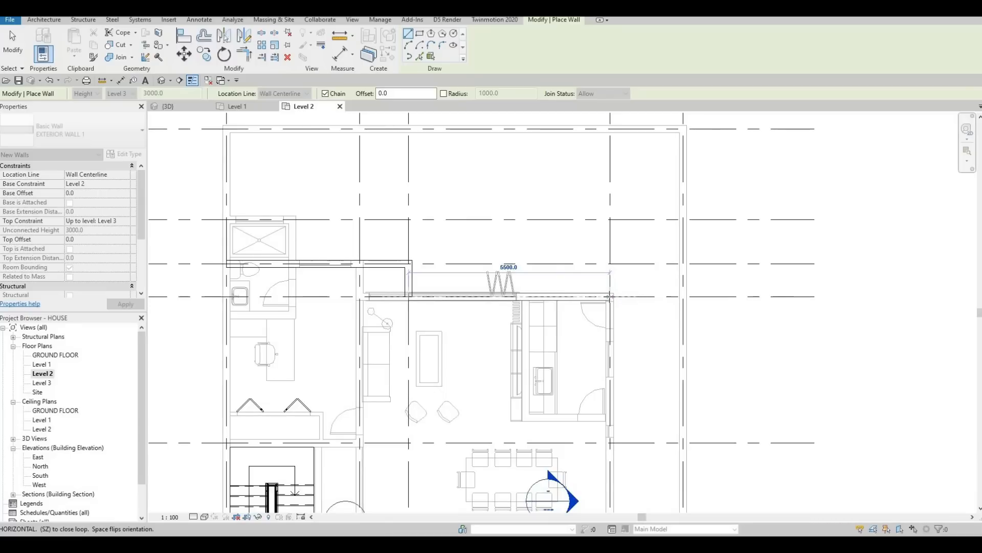
scroll(609, 295, up, 2)
click(609, 296)
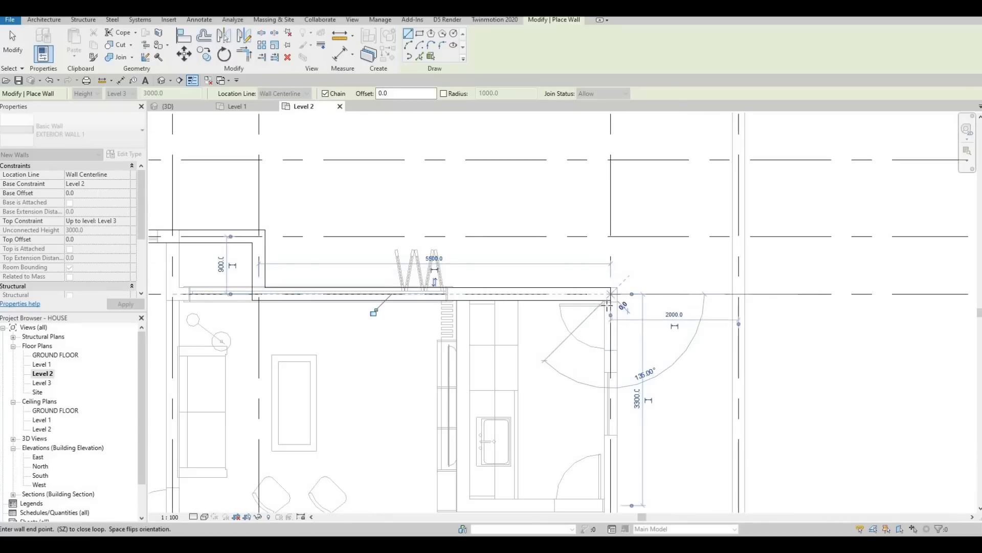
Step: Run the exterior wall chain along grid 4 from grid D to grid G, and turn it 500 mm along grid G toward grid 5
scroll(610, 297, down, 4)
middle_drag(594, 373, 564, 250)
scroll(563, 250, down, 2)
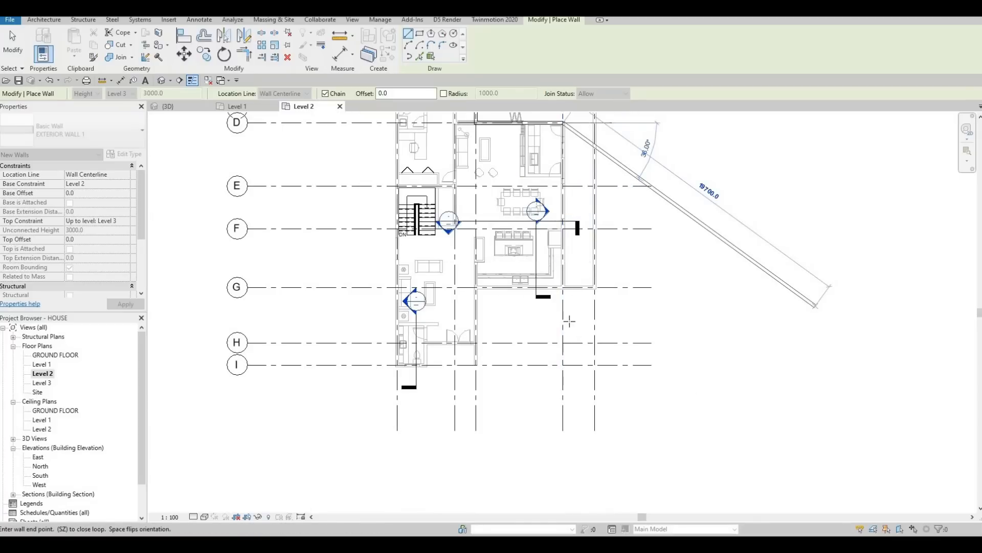
scroll(563, 289, up, 1)
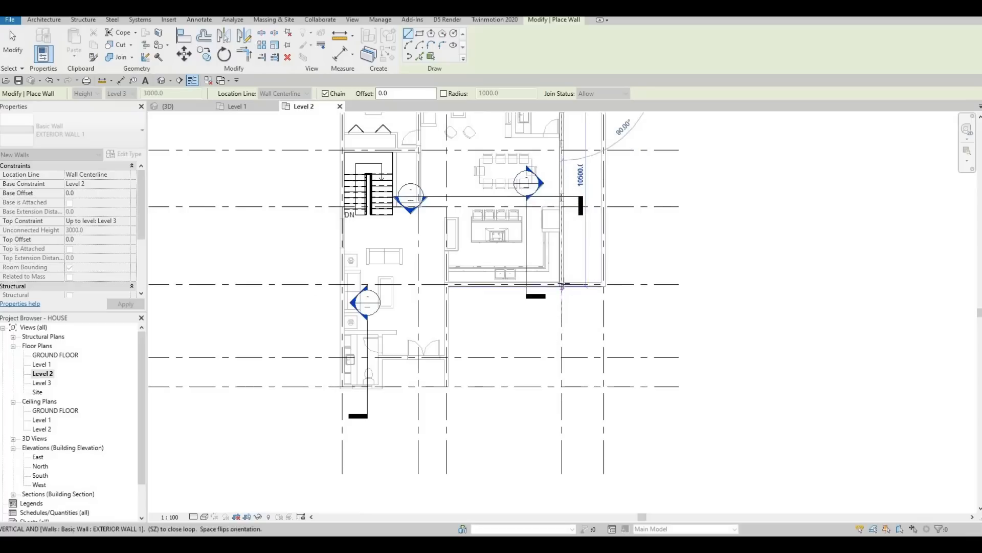
scroll(562, 284, up, 1)
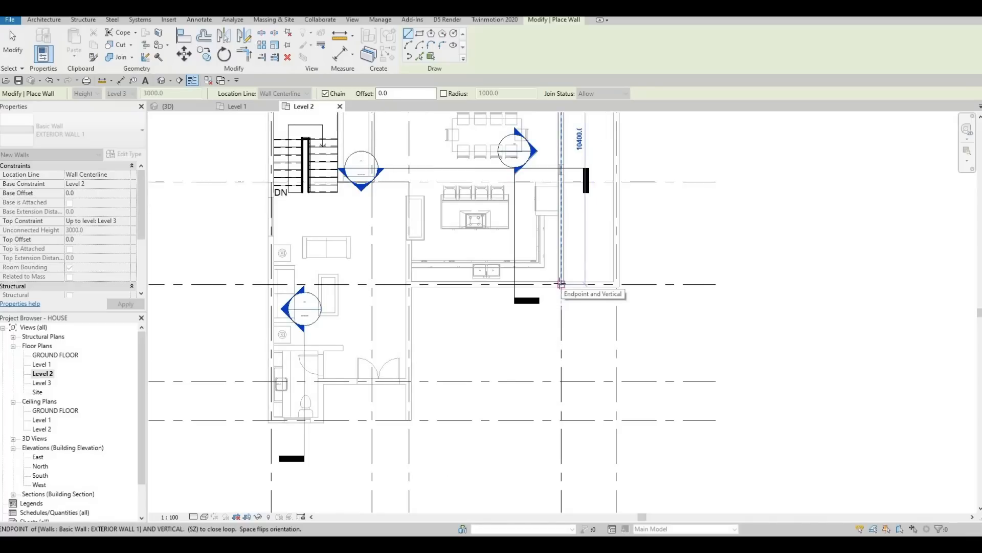
scroll(560, 282, down, 2)
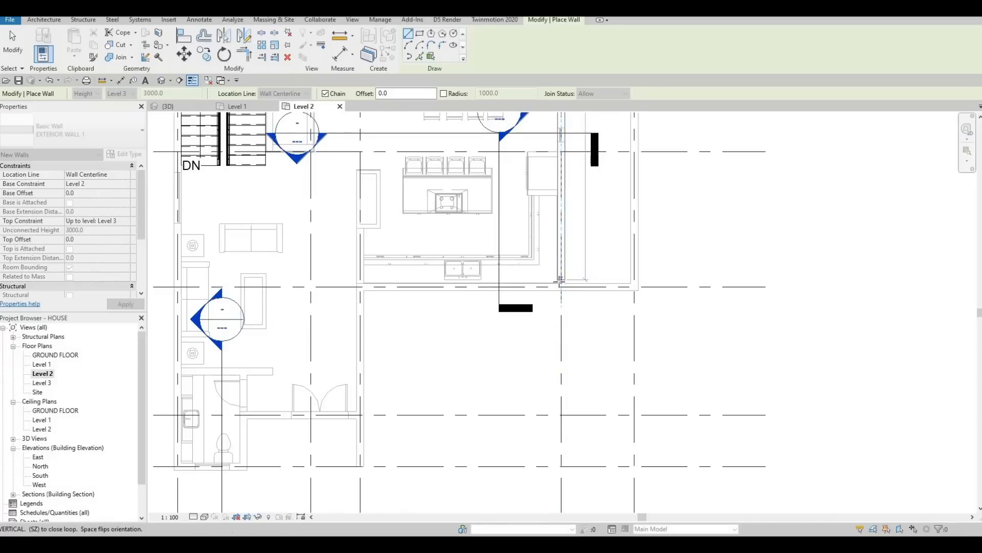
scroll(561, 283, down, 2)
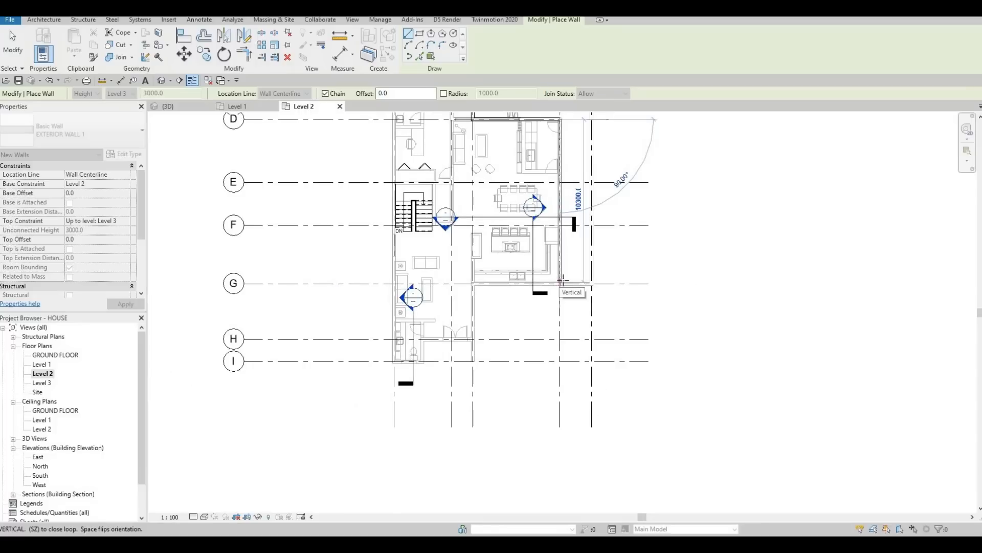
scroll(561, 282, up, 5)
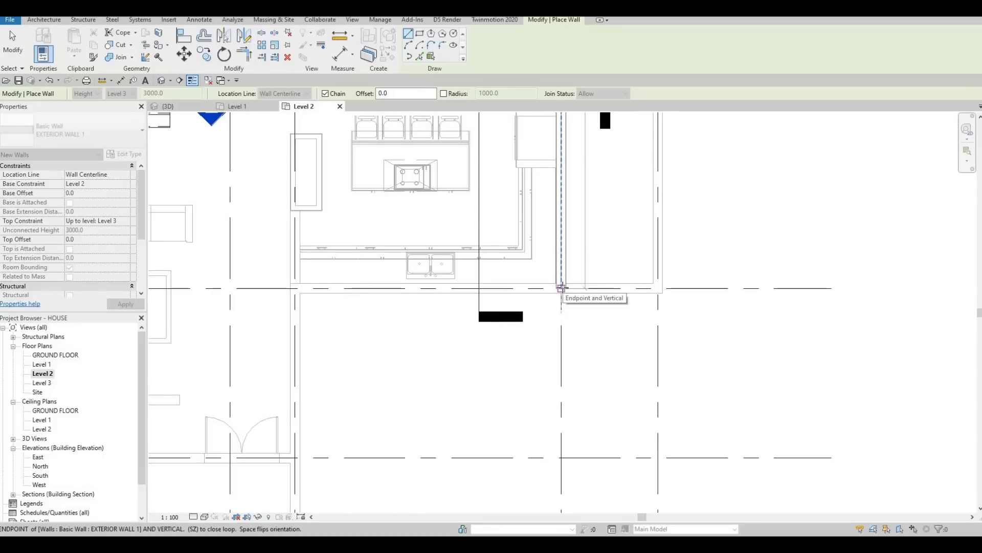
click(561, 288)
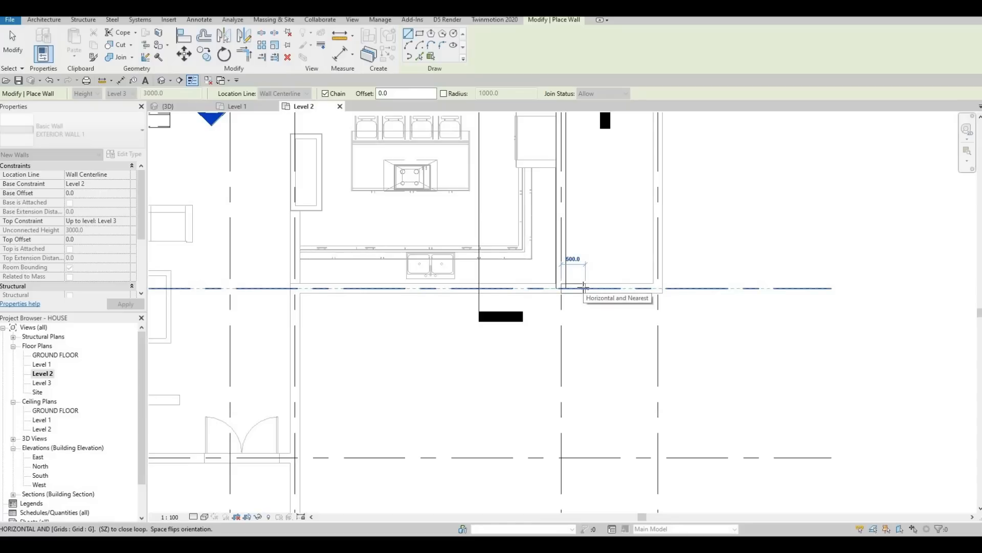
click(584, 287)
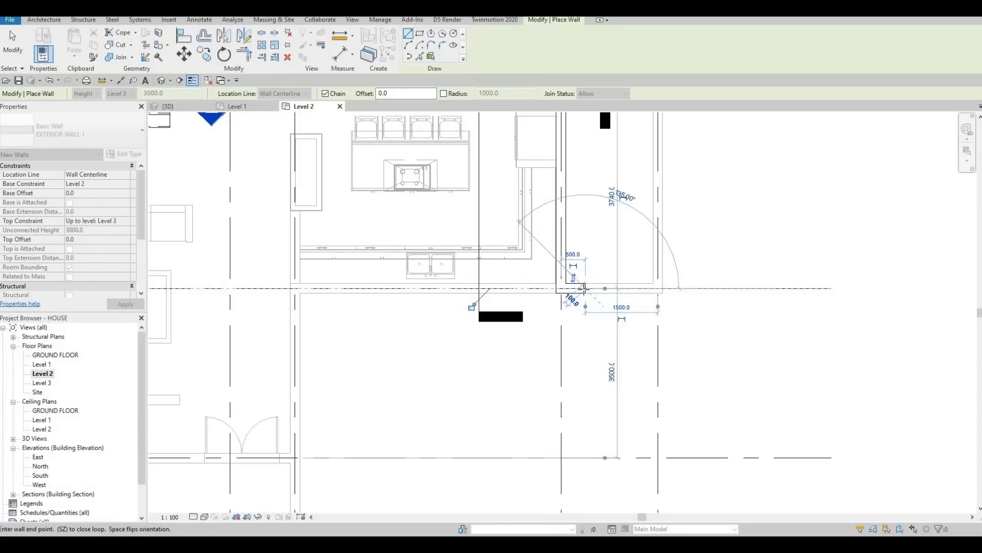
Step: Extend the exterior wall 4200 mm from its end on grid G, parallel to grid 4 and past grid H
scroll(584, 289, down, 2)
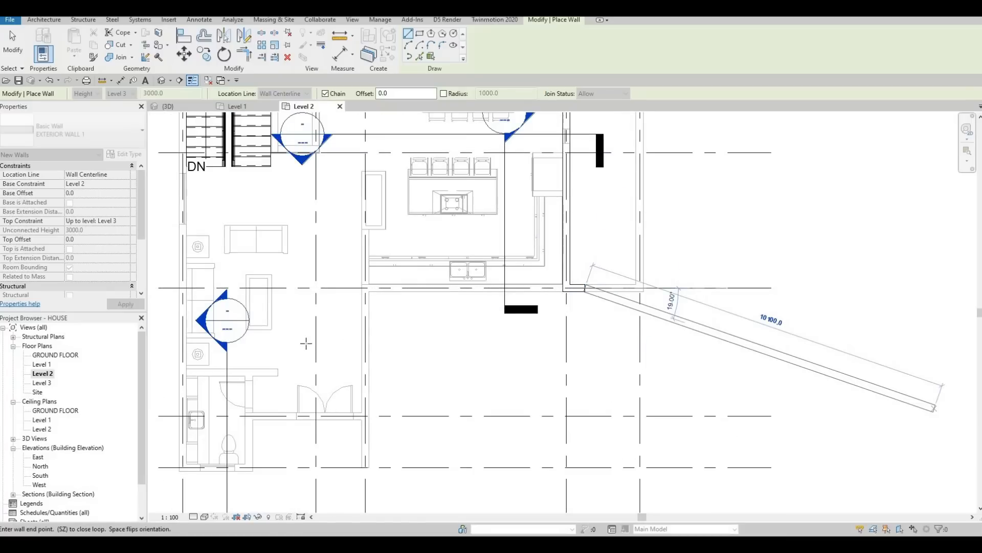
middle_drag(353, 320, 351, 247)
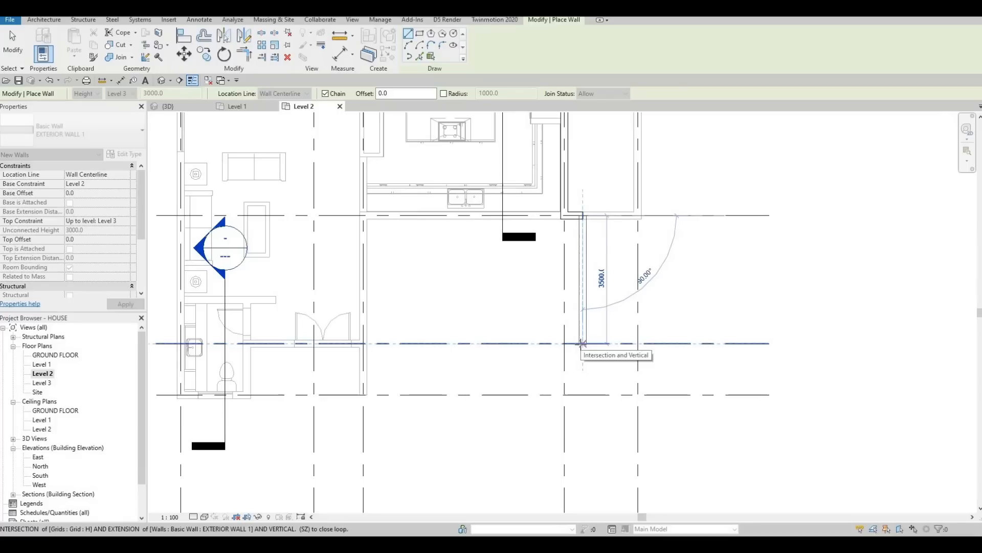
scroll(582, 342, down, 3)
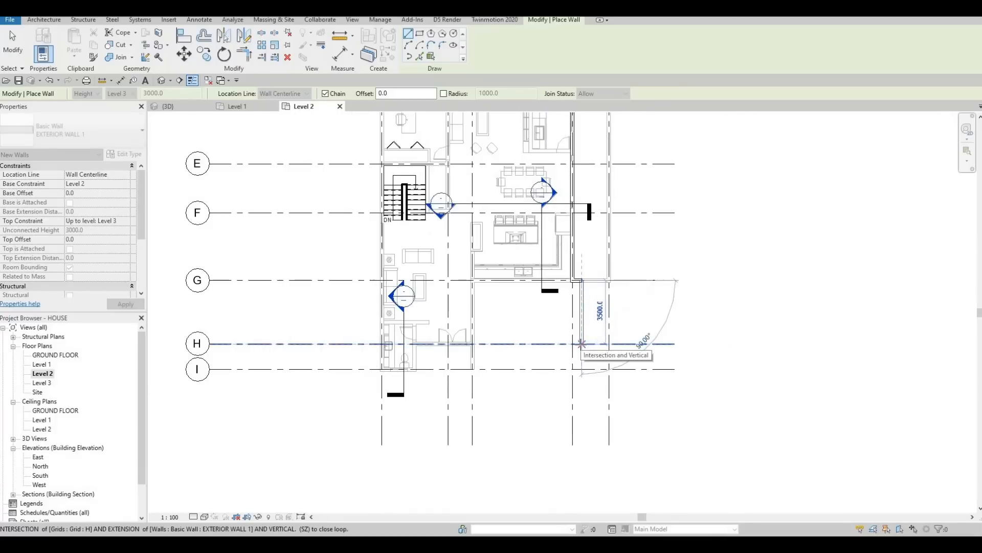
scroll(582, 344, up, 2)
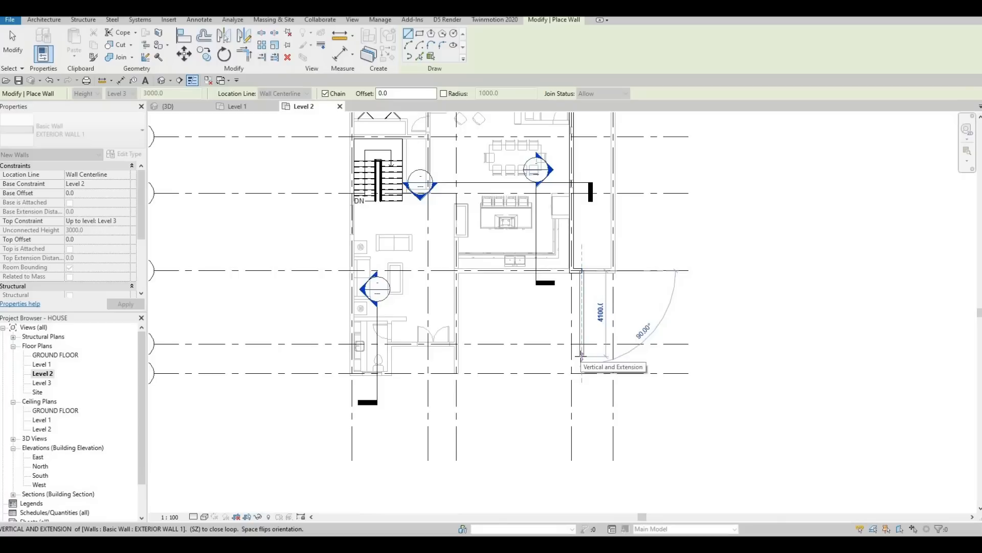
text(4200)
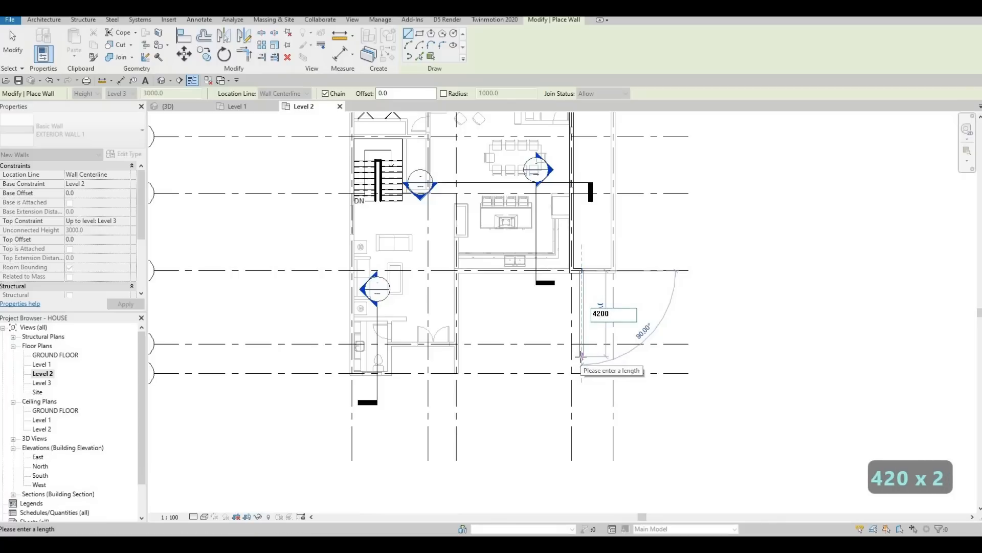
key(Return)
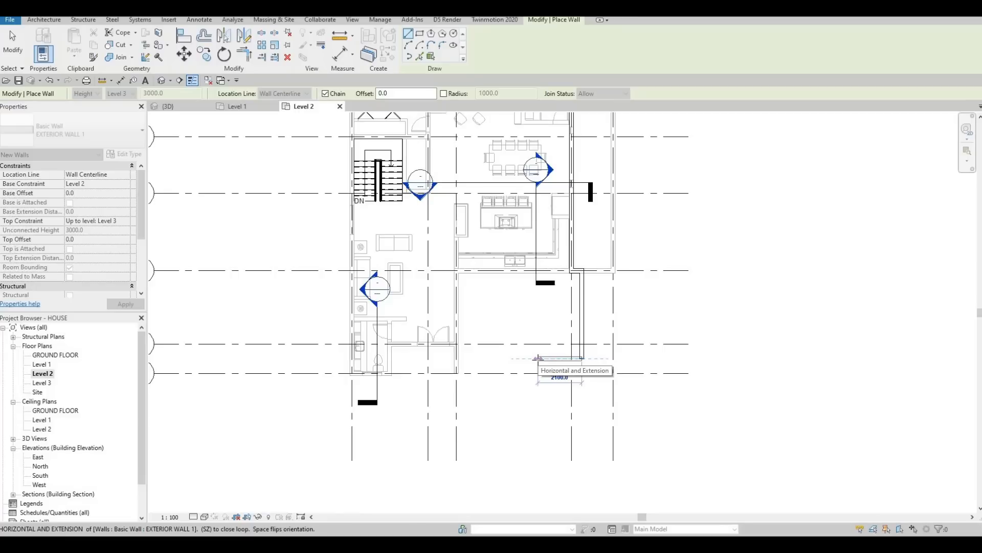
Step: Turn the wall chain 2200 mm toward grid 3, parallel to grid H, and return it 1200 mm toward grid G
text(2200)
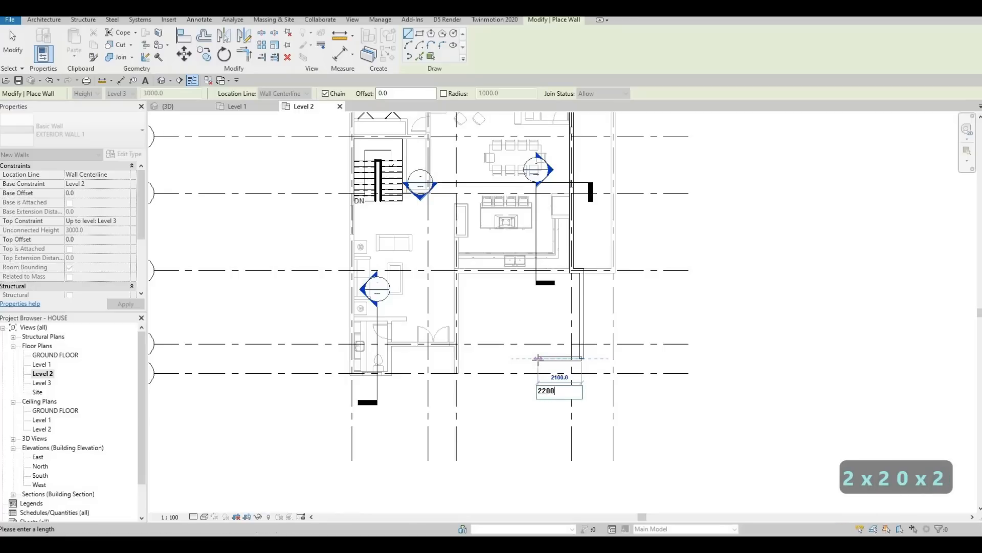
key(Return)
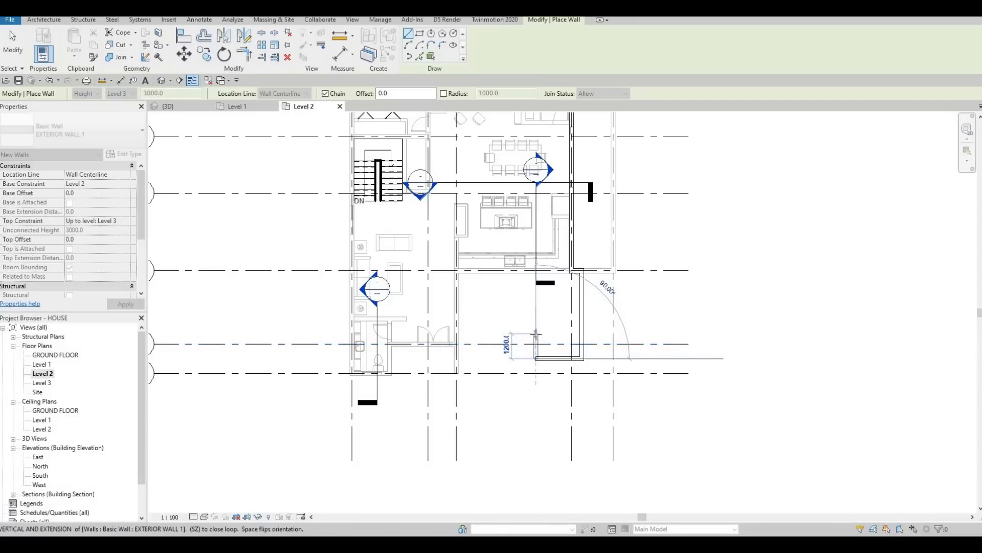
scroll(536, 334, down, 2)
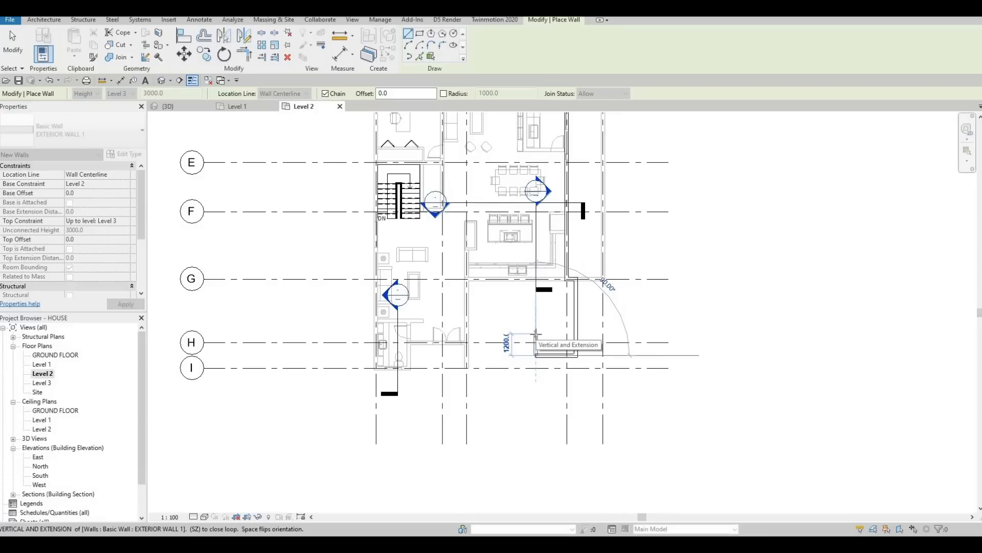
text(1200)
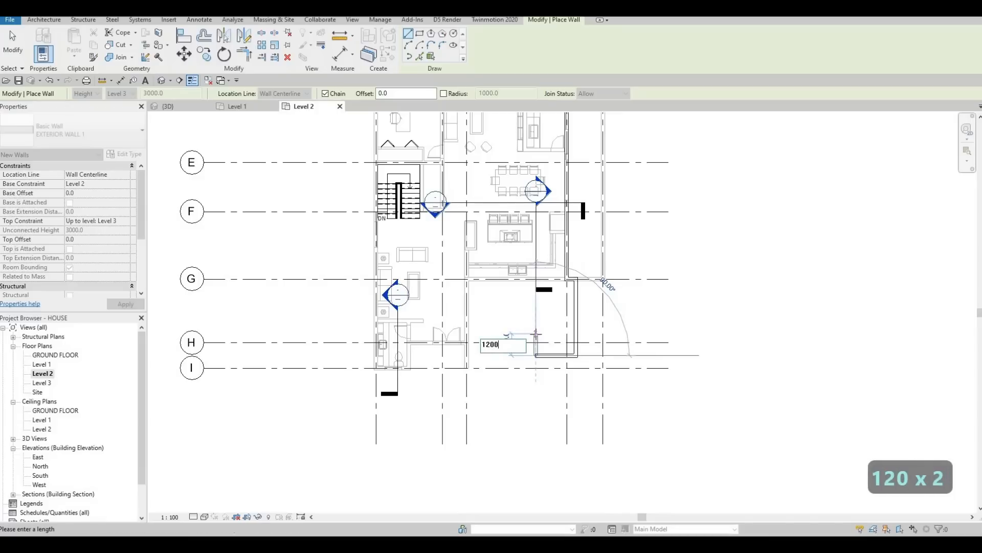
key(Return)
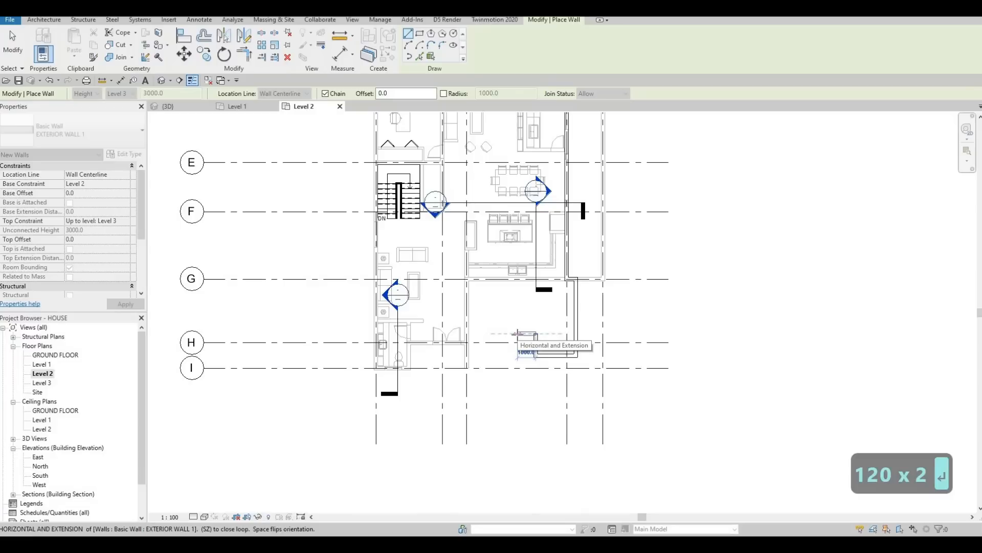
Step: Jog the wall chain 1000 mm toward grid 3 and 500 mm back to grid H, and follow grid H to grid 3
scroll(517, 333, down, 1)
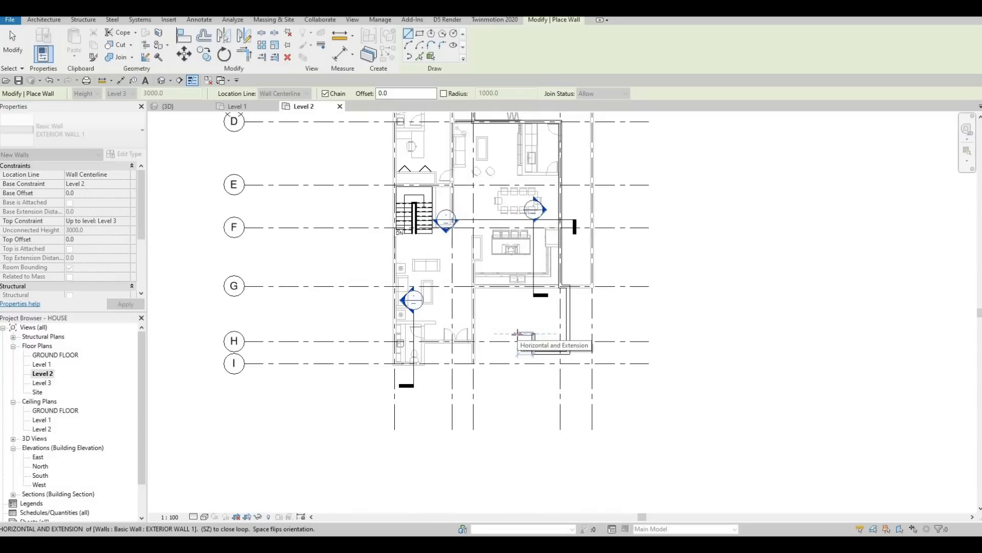
click(517, 333)
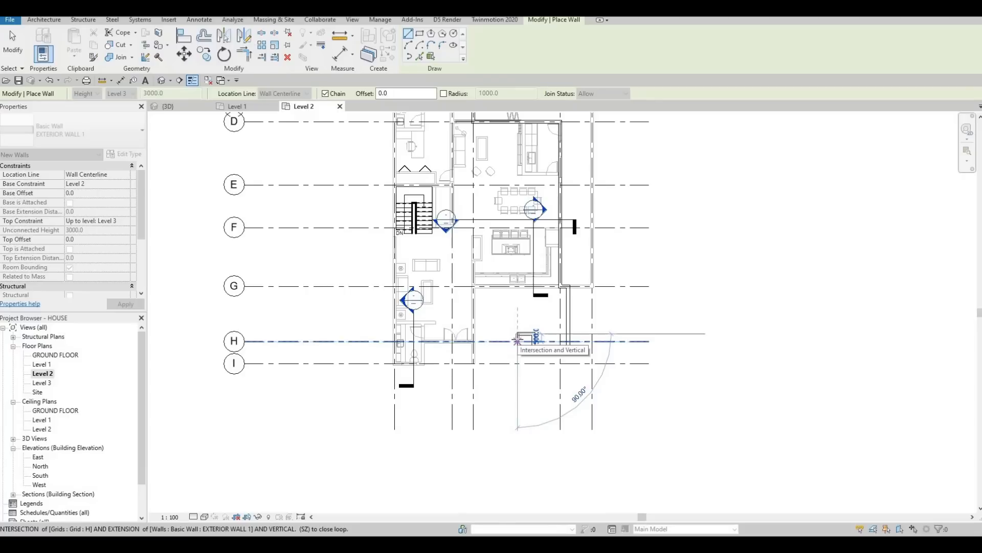
click(518, 341)
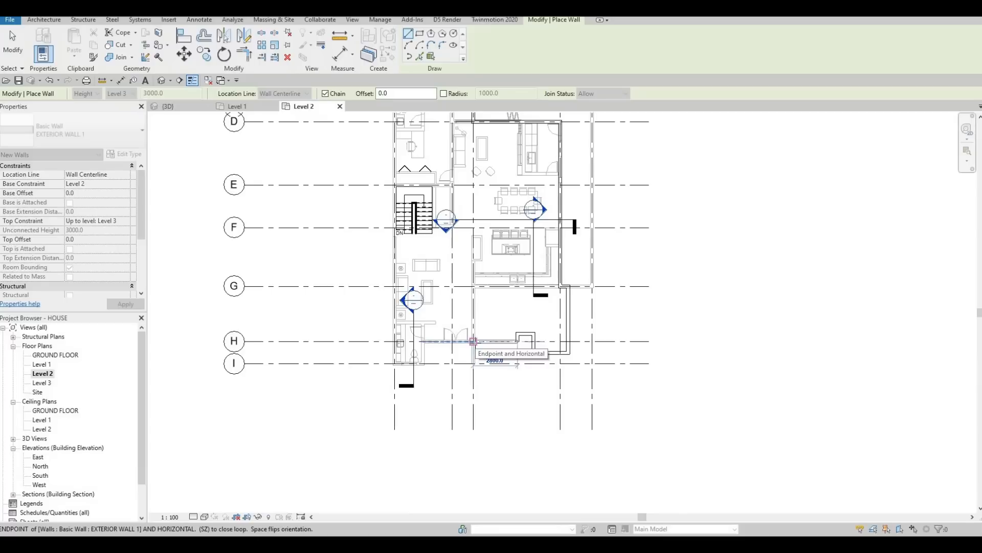
click(473, 341)
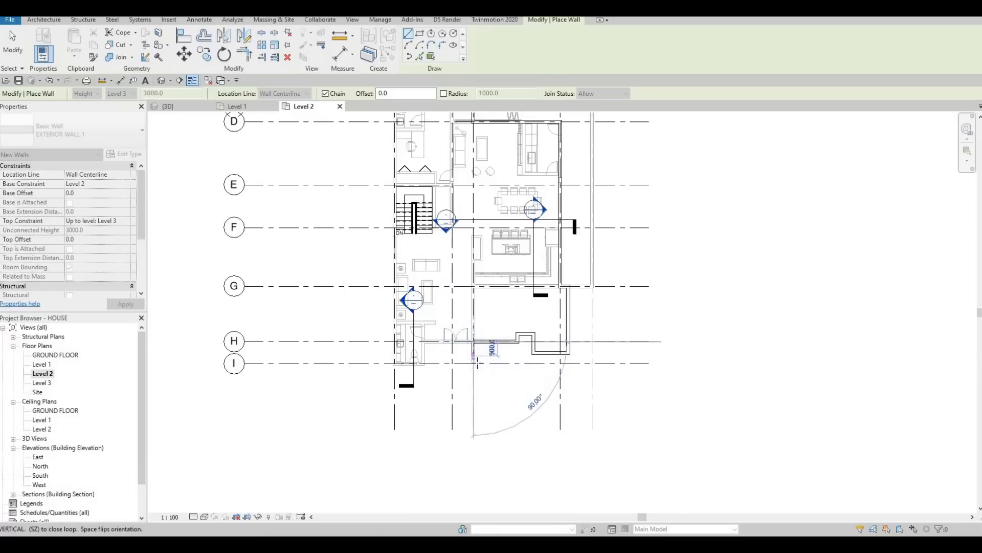
Step: Continue the exterior wall 1400 mm along grid 3 from grid H to grid I, and 4983 mm along grid I to grid 1
scroll(510, 349, down, 1)
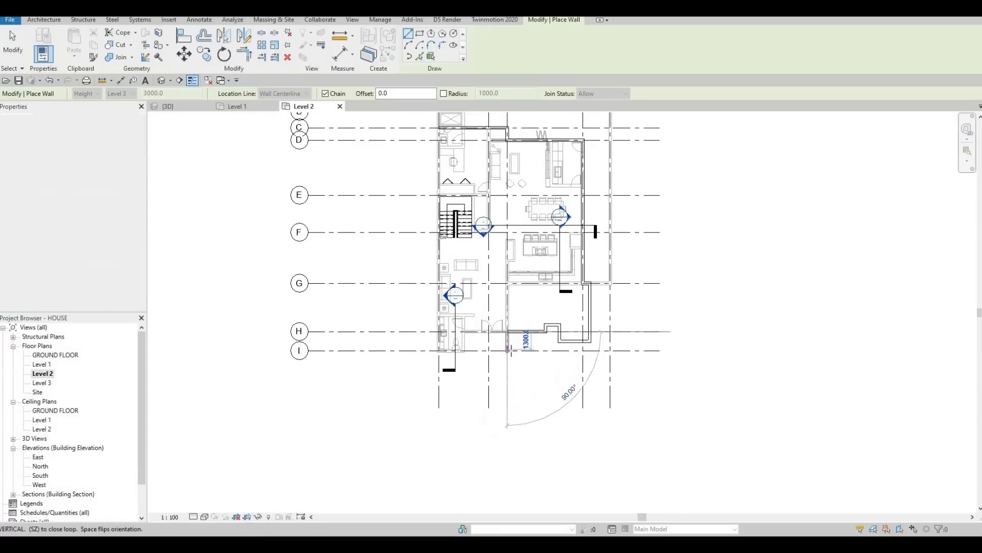
scroll(509, 351, up, 2)
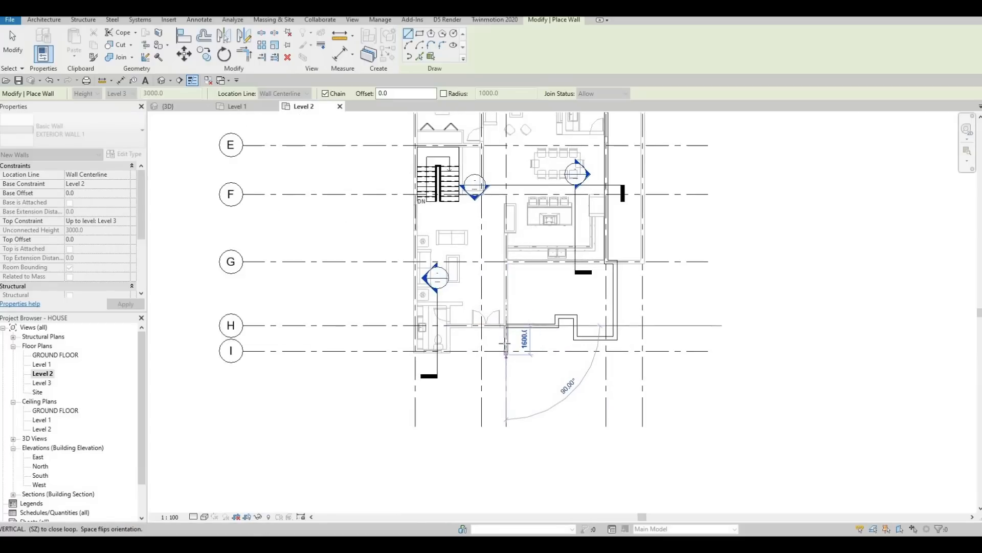
scroll(505, 343, down, 4)
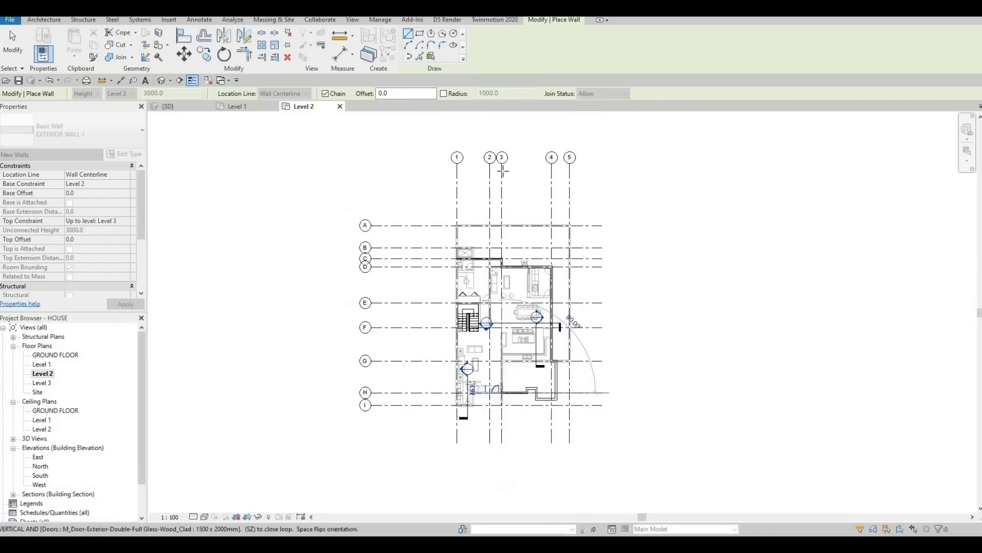
scroll(500, 404, up, 2)
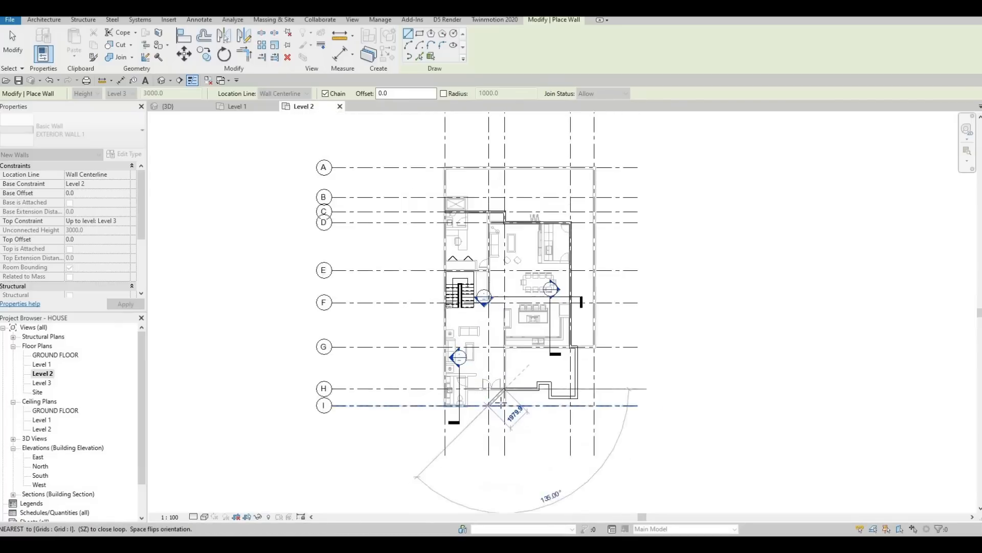
scroll(501, 404, up, 3)
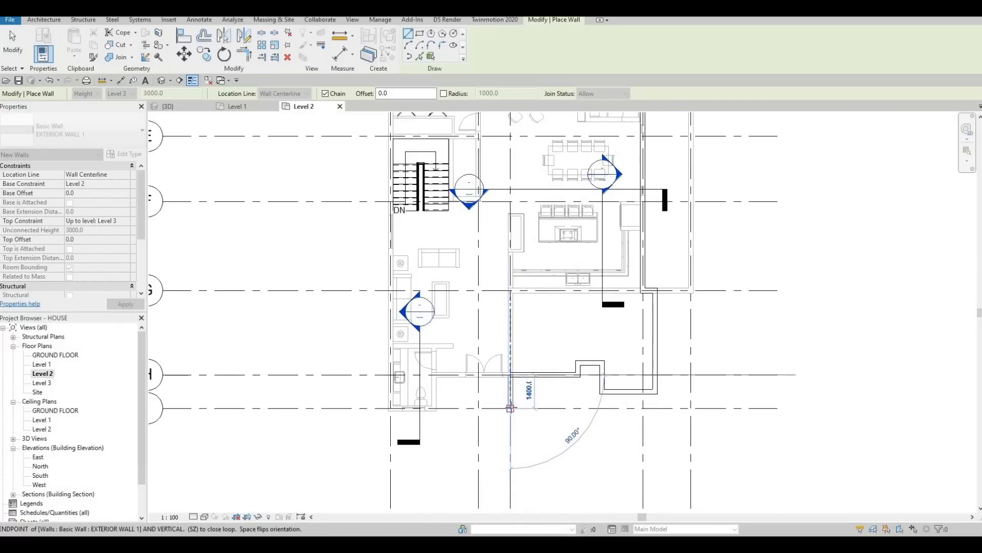
scroll(510, 408, down, 2)
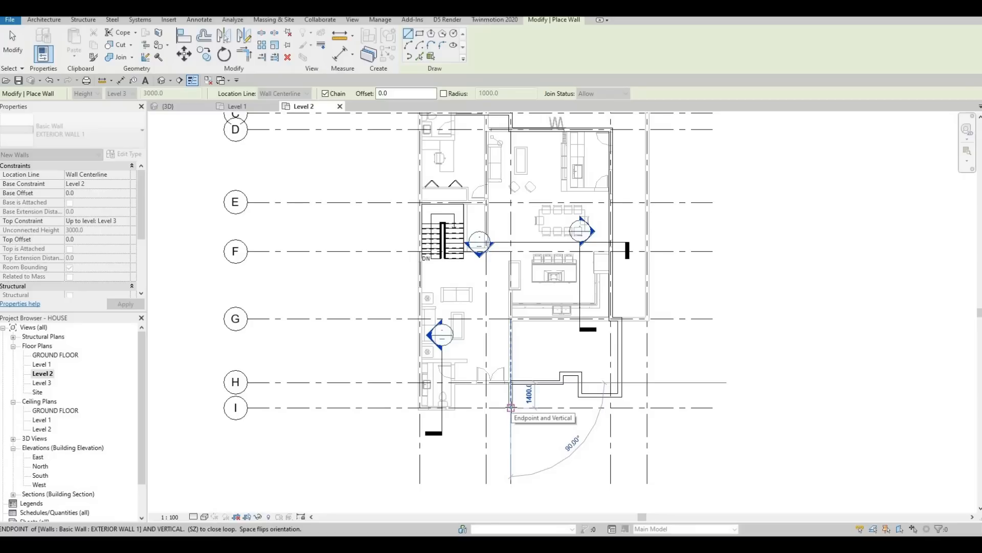
click(510, 408)
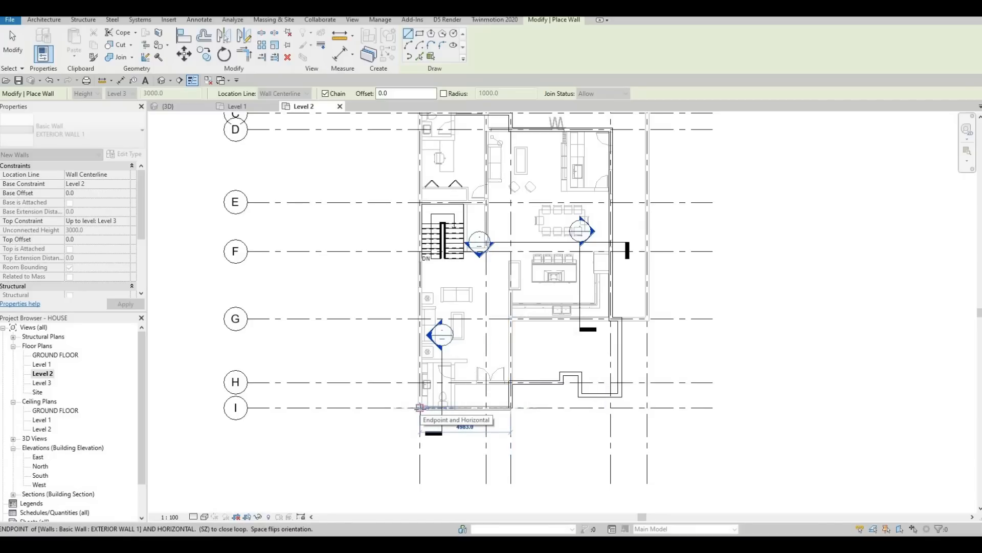
click(419, 408)
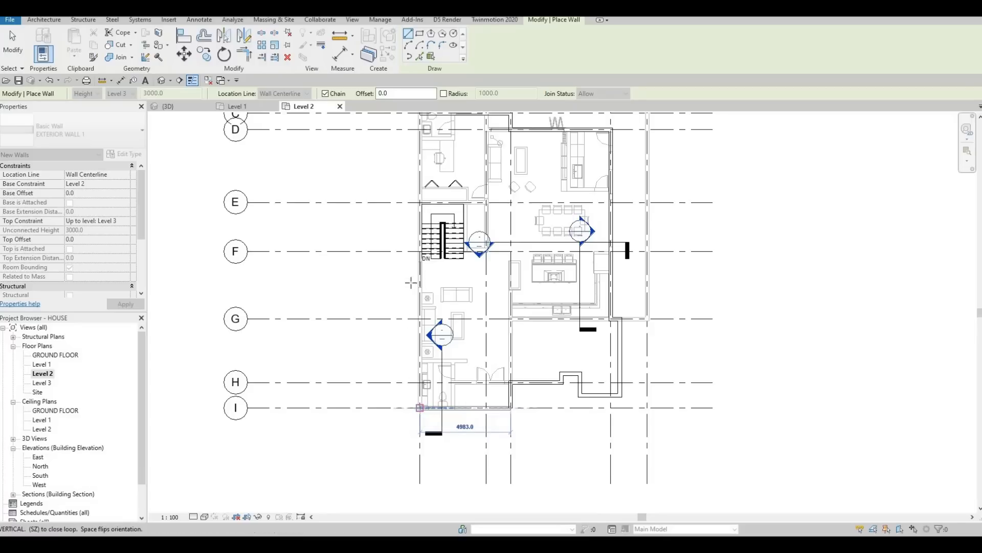
Step: Close the exterior wall loop along grid 1 from grid I to the starting wall on grid C, and finish placing walls
middle_drag(417, 210, 403, 339)
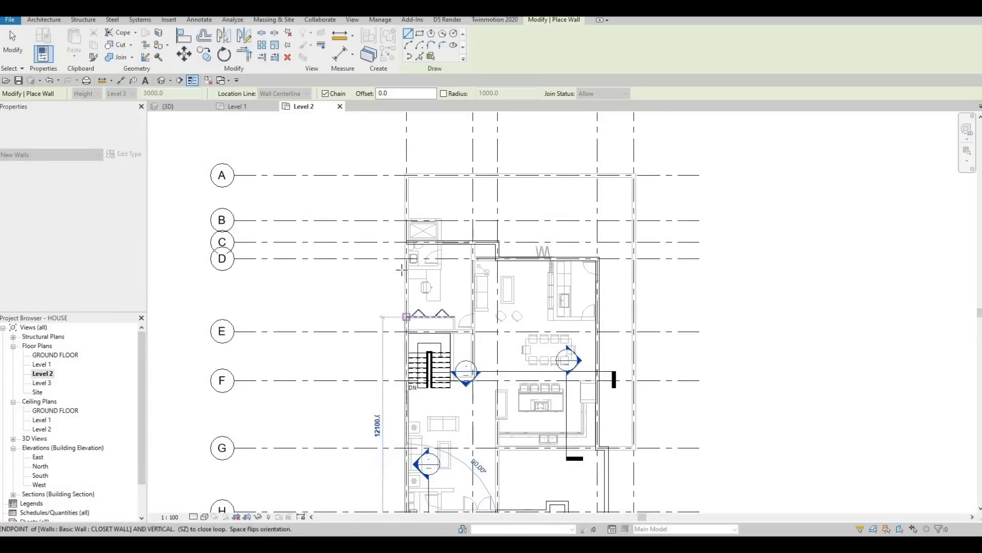
scroll(404, 243, up, 2)
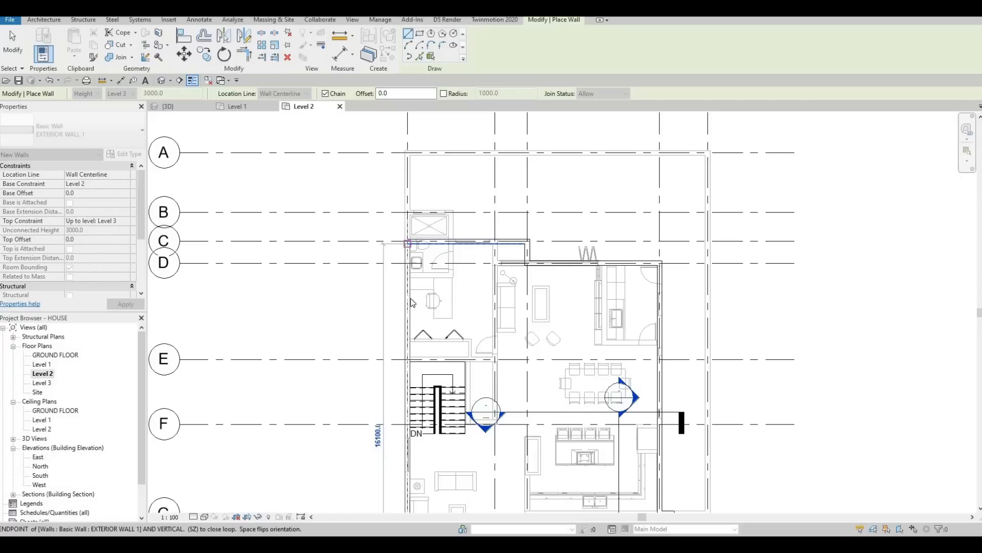
click(408, 243)
key(Escape)
scroll(411, 303, down, 3)
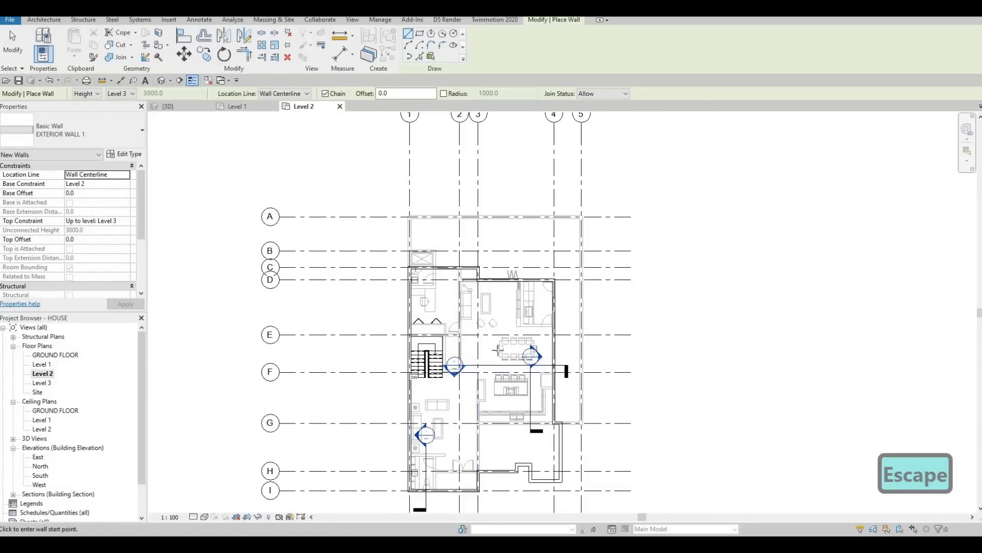
key(Escape)
key(Escape)
scroll(461, 327, up, 2)
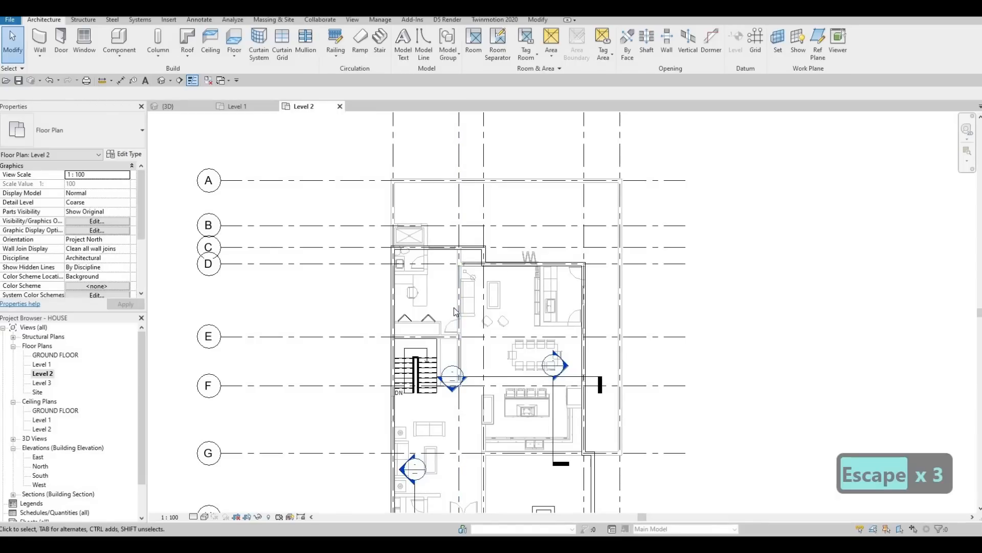
Step: Place INTERIOR WALL 1 along grid E for 4983 mm from the exterior wall on grid 1 to grid 3, continuing up grid 3 to the exterior wall
click(457, 339)
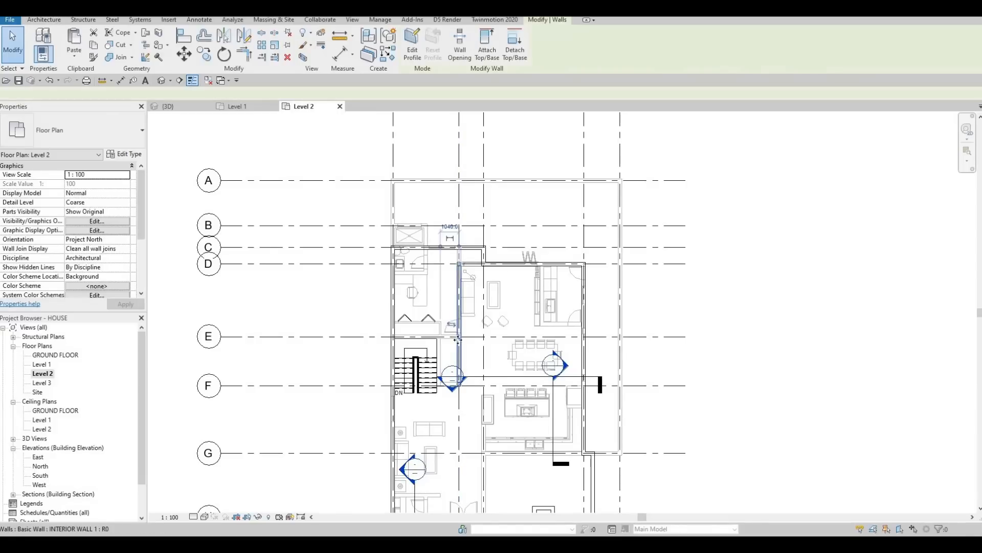
key(c)
key(s)
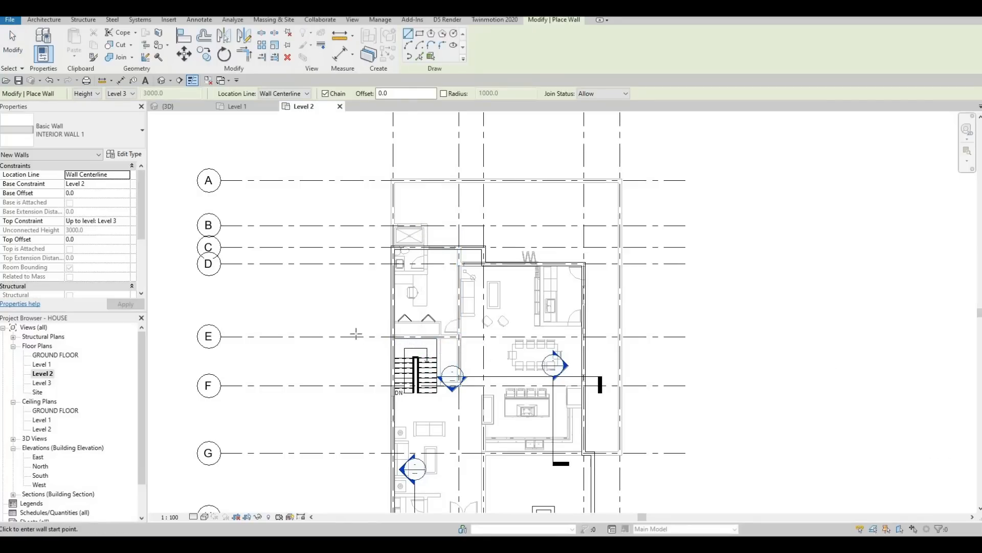
scroll(356, 334, up, 2)
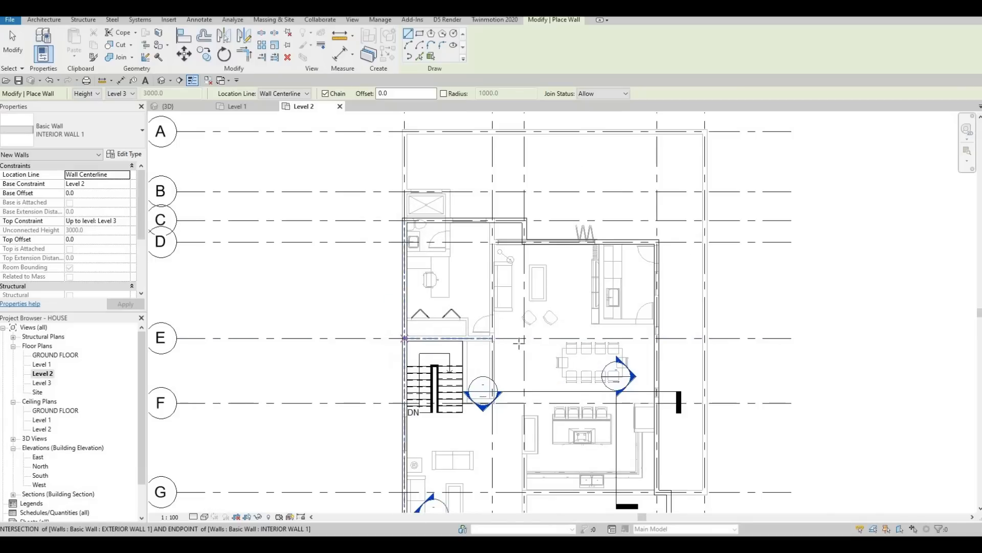
click(404, 337)
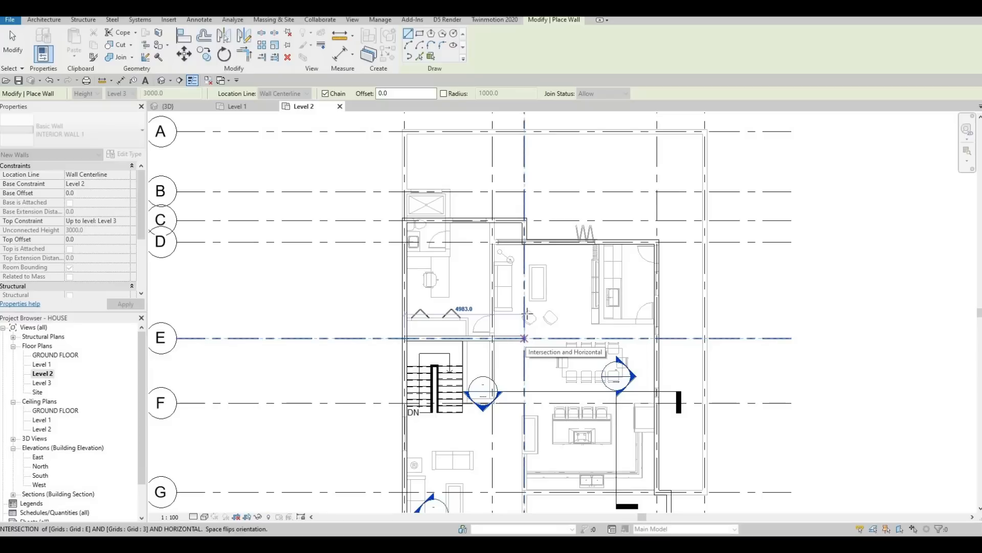
click(527, 313)
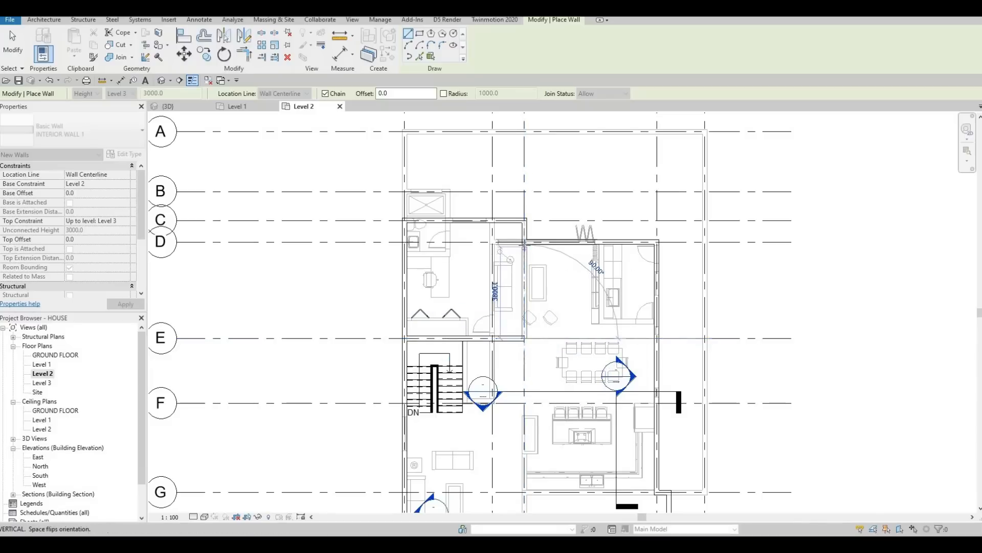
key(Escape)
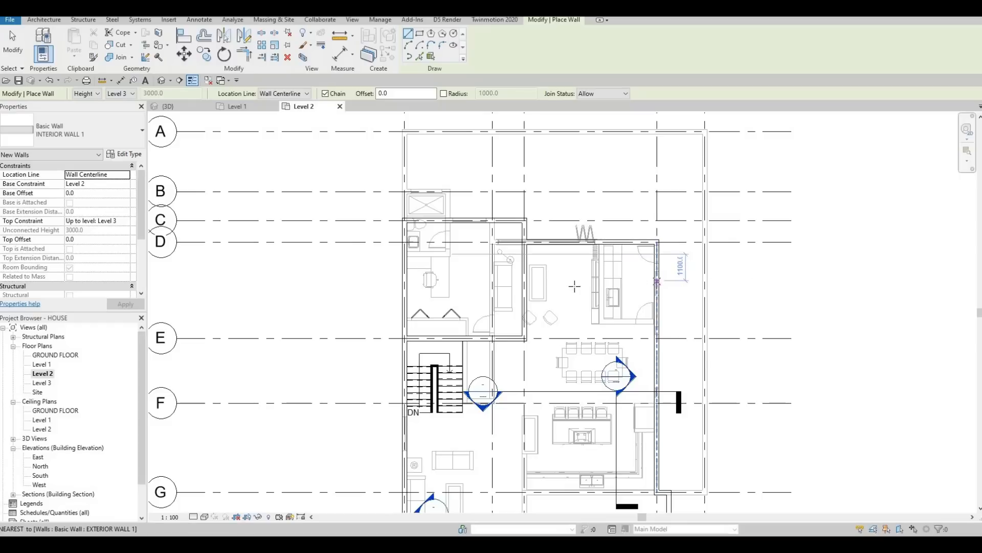
Step: Place a 5500 mm interior wall from the east exterior wall to the grid 3 wall, parallel to grid D and about 1600 mm below it
click(656, 280)
click(527, 281)
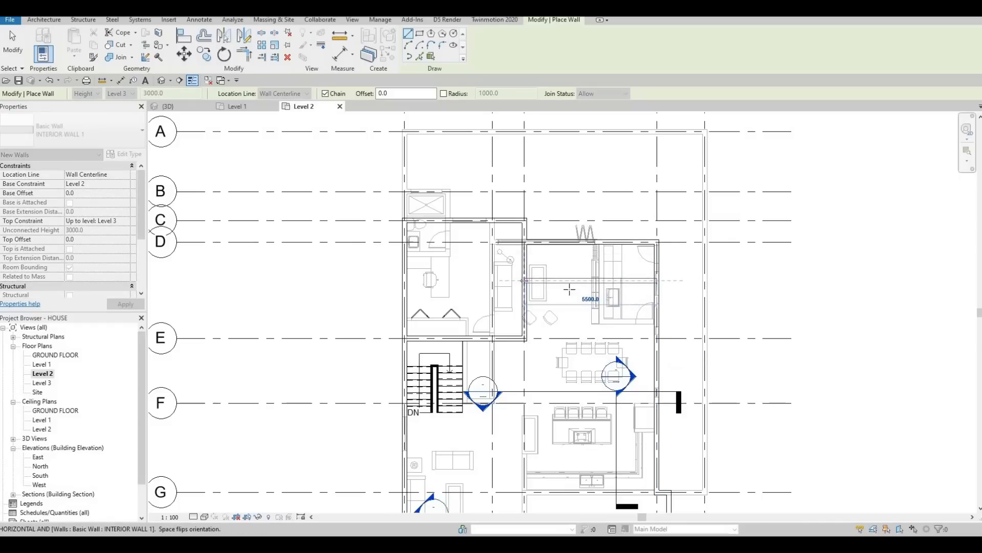
key(Escape)
key(Escape)
key(Escape)
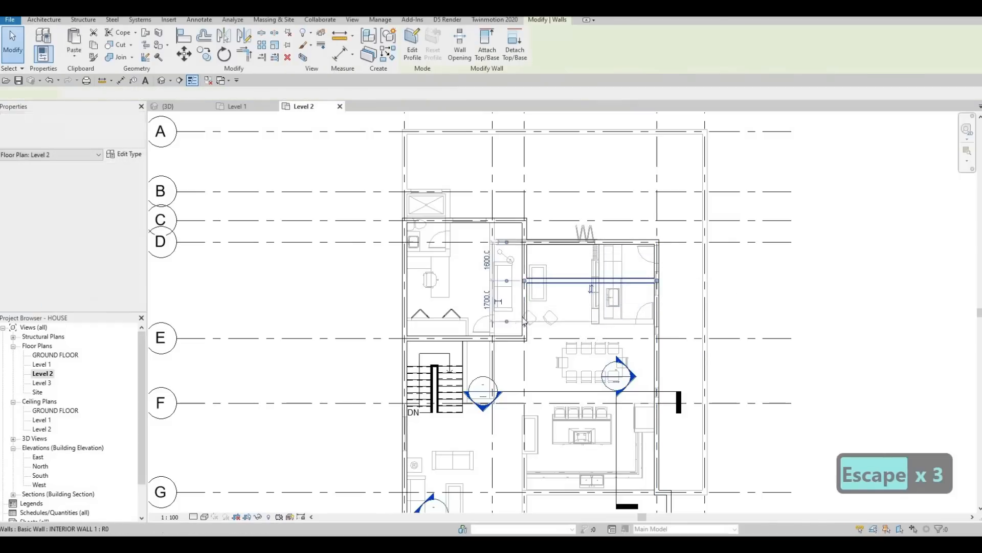
click(618, 281)
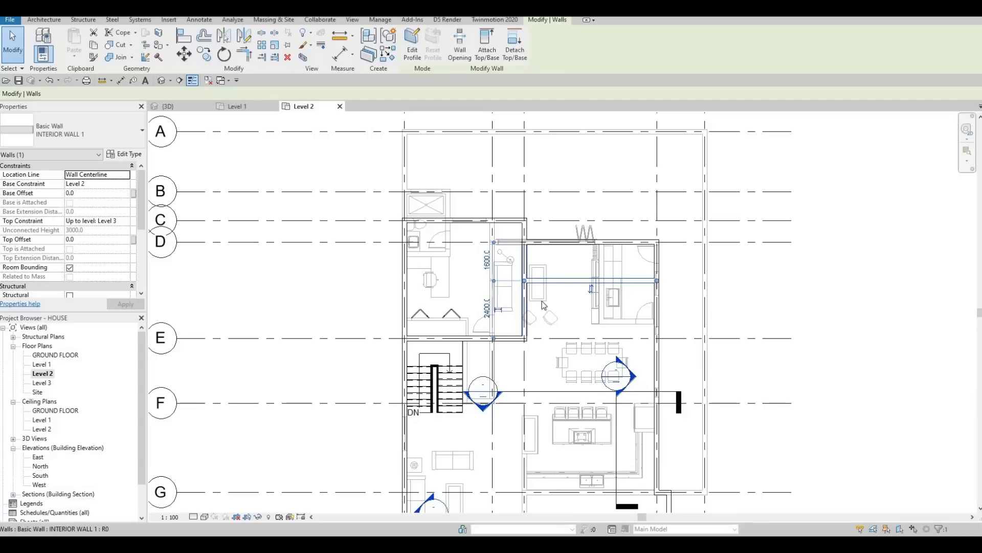
key(Escape)
key(Escape)
Step: Place a matching 5500 mm INTERIOR WALL 1 along grid F from the east exterior wall to grid 3
click(568, 281)
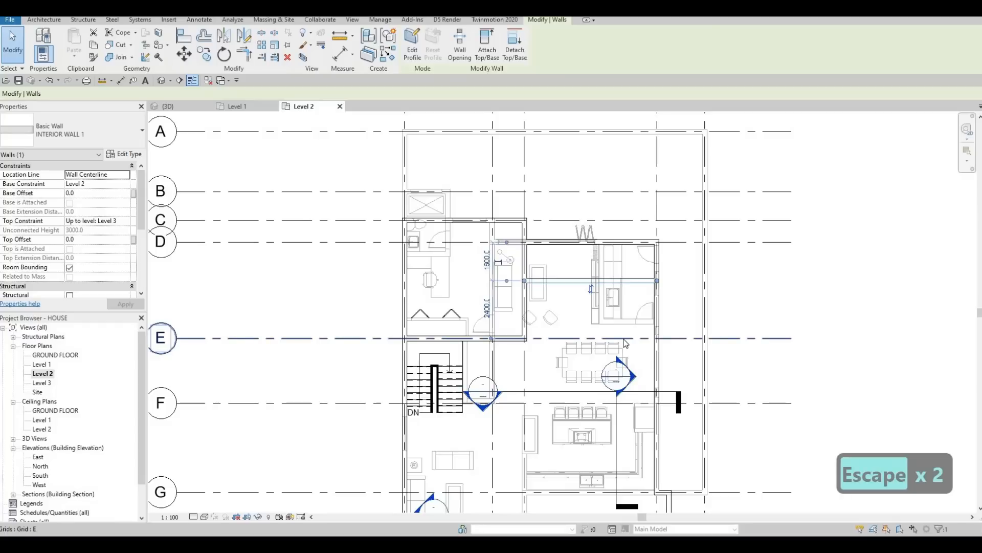
key(c)
key(s)
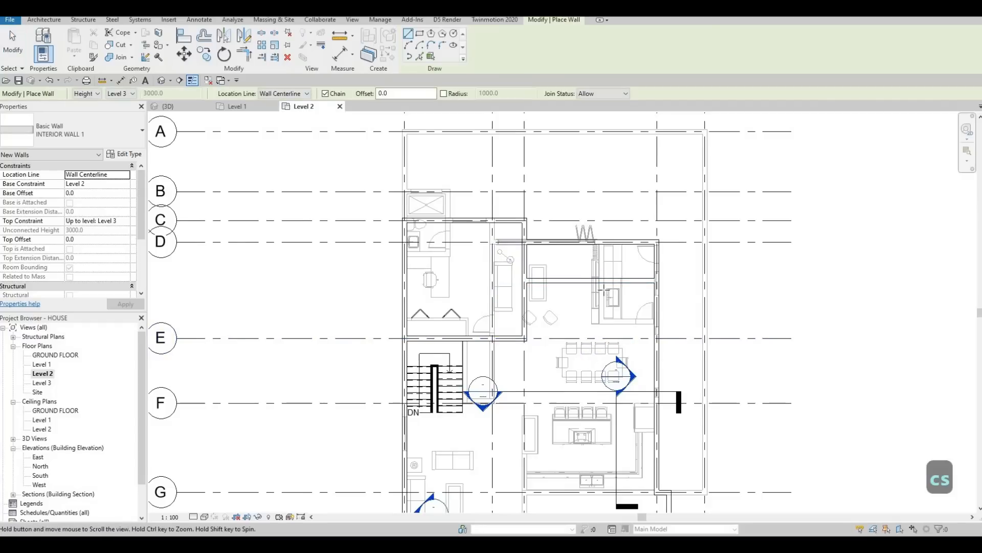
middle_drag(604, 290, 617, 198)
scroll(598, 265, down, 1)
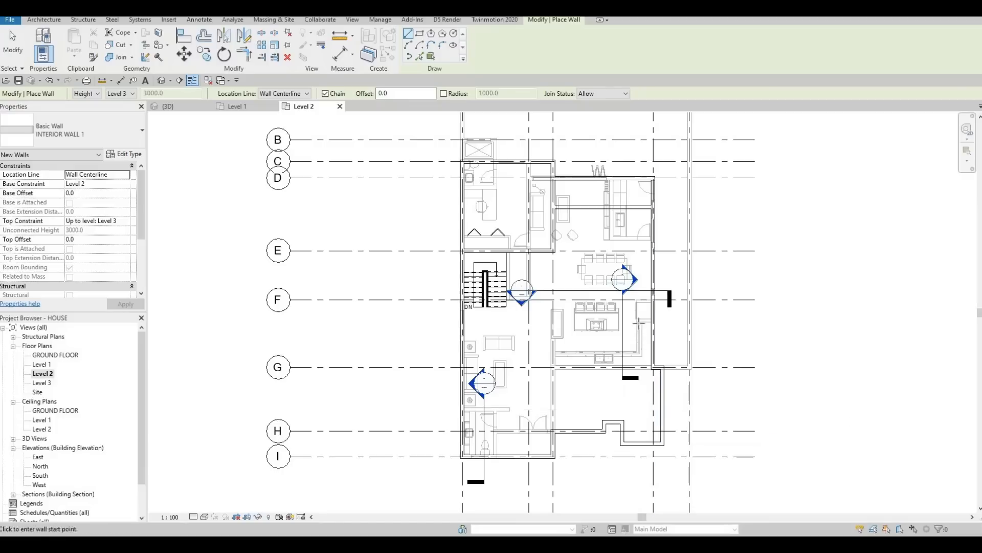
scroll(654, 300, up, 1)
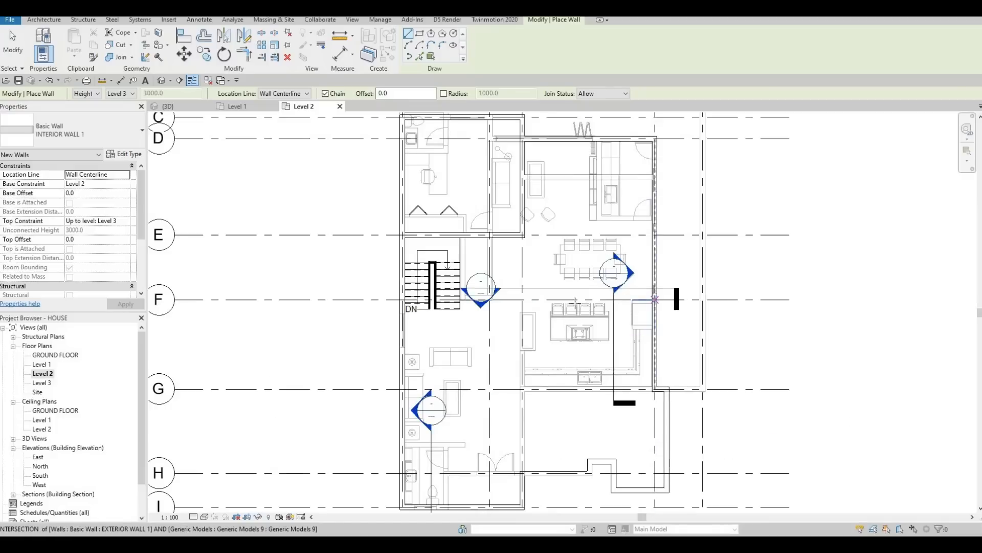
click(522, 299)
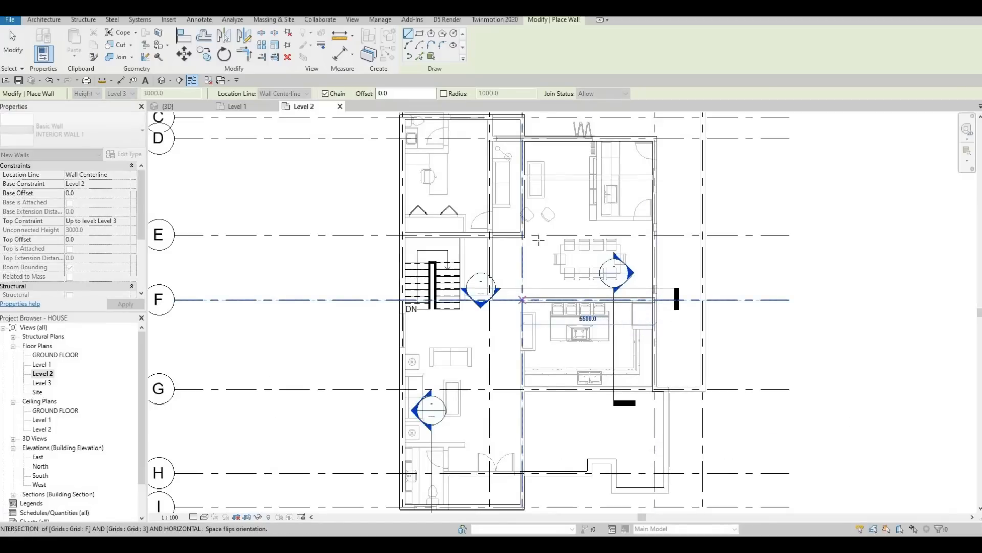
key(Escape)
key(Escape)
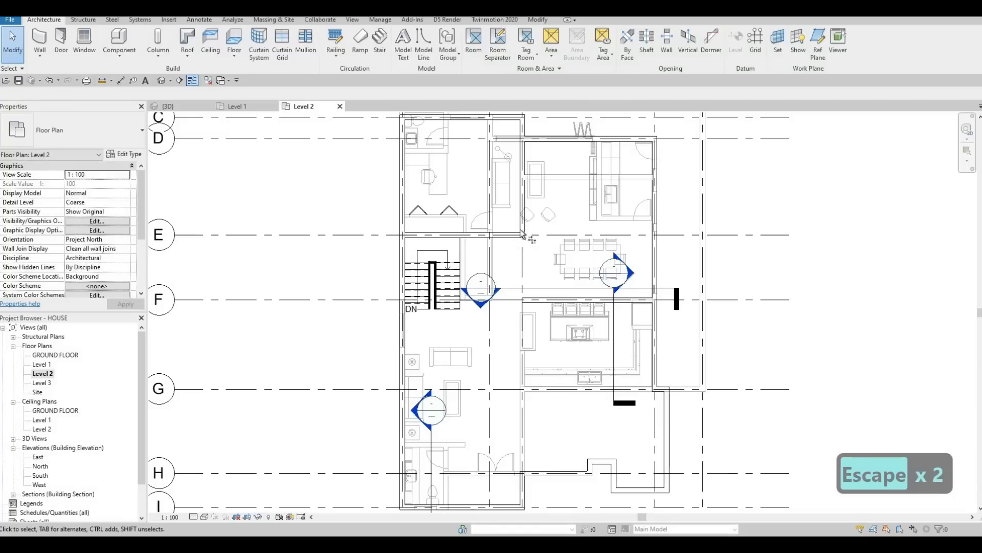
Step: Extend the interior wall on grid 3 to meet the end of the grid F wall with Trim/Extend to Corner
key(t)
key(r)
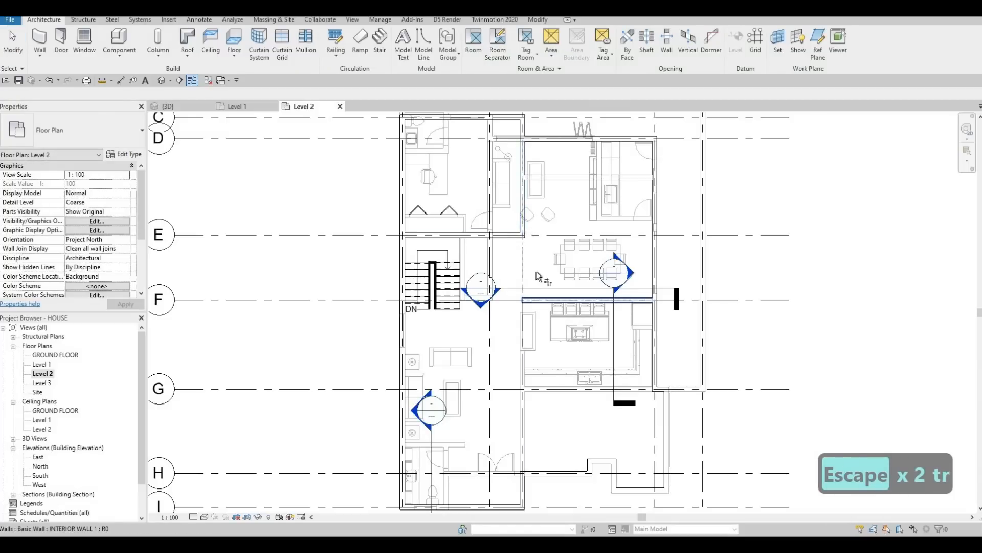
scroll(550, 254, down, 1)
key(Escape)
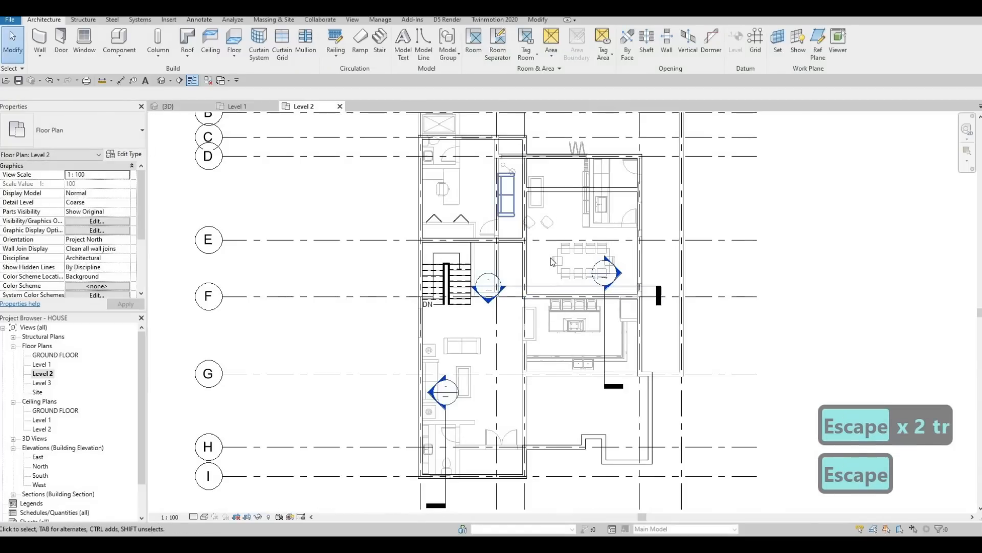
scroll(575, 268, down, 2)
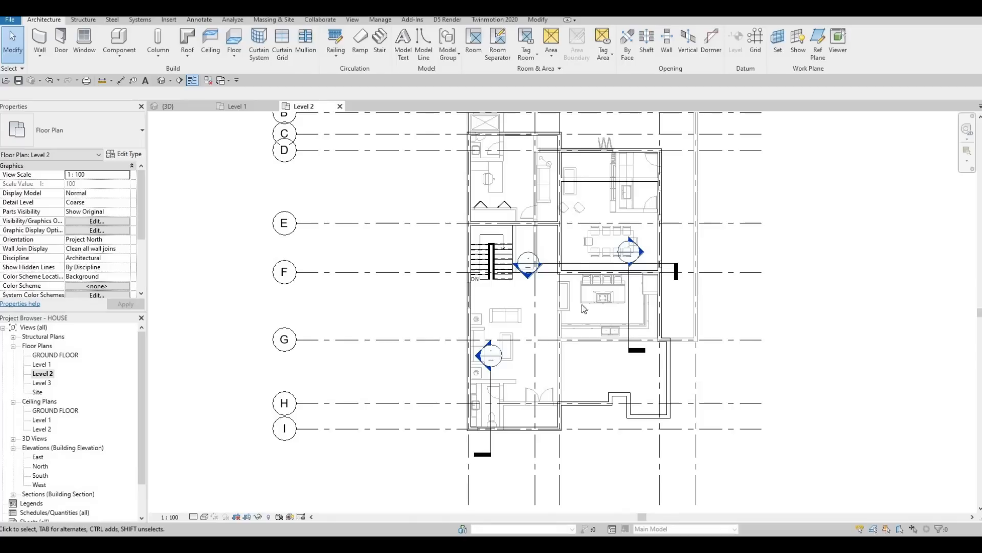
key(Escape)
key(Escape)
key(Escape)
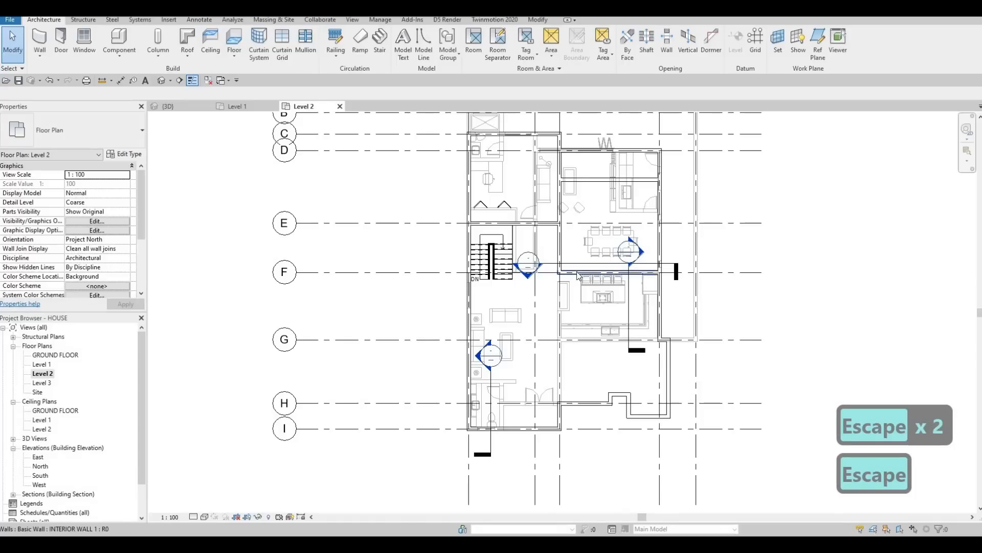
Step: Place a matching INTERIOR WALL 1 along grid G from the east exterior wall to grid 3
click(576, 272)
key(c)
key(s)
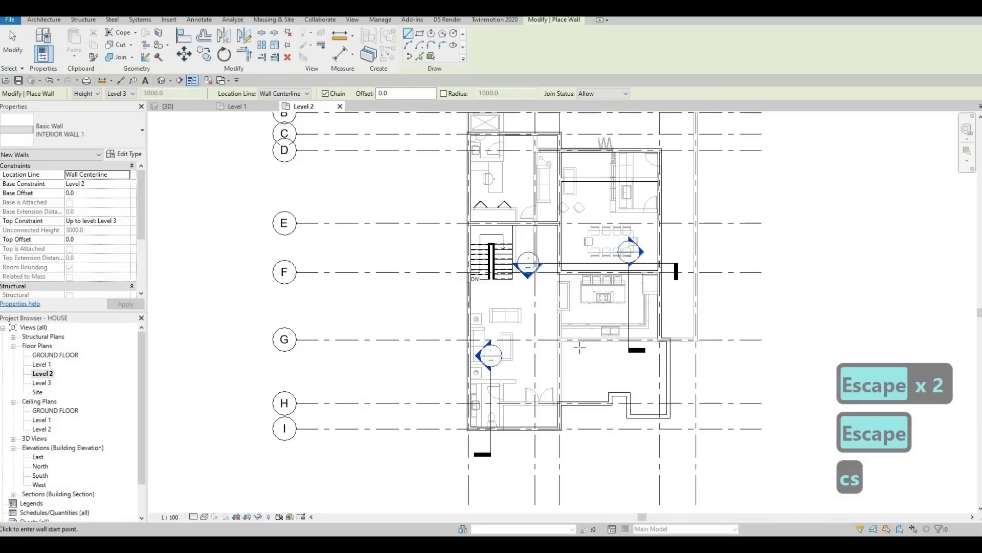
scroll(608, 340, up, 5)
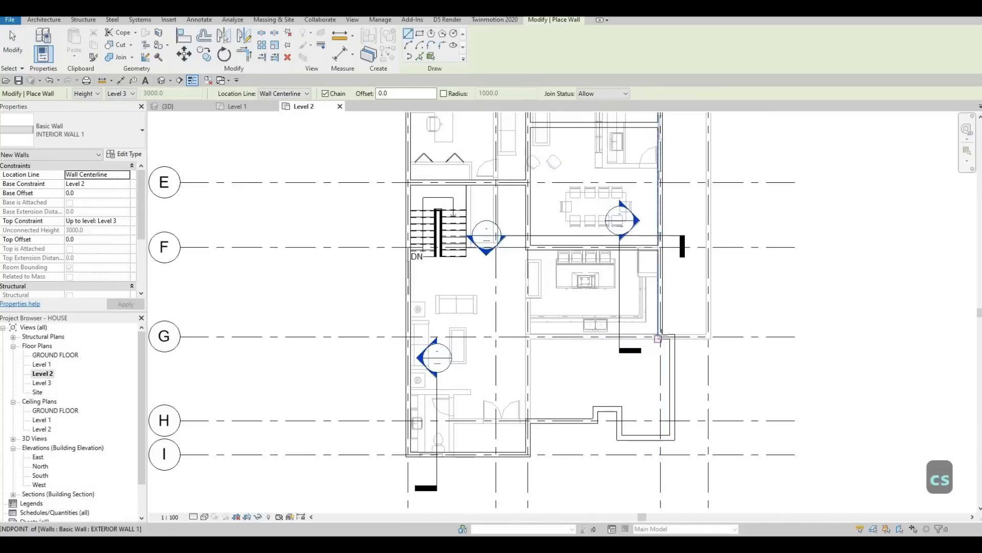
click(482, 339)
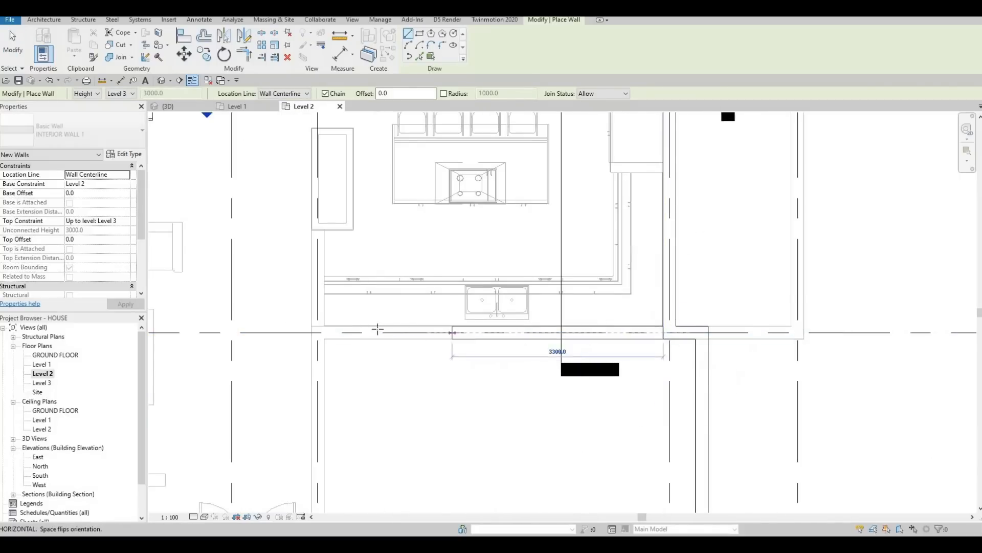
scroll(431, 329, down, 2)
middle_drag(377, 329, 431, 329)
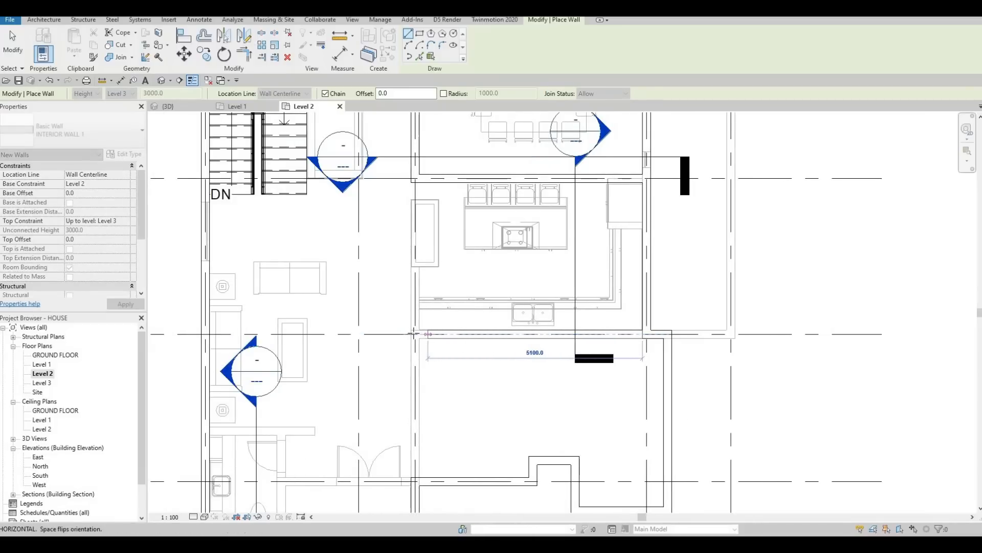
click(432, 377)
Step: Continue the interior wall chain along grid 3 from grid G to the exterior wall at grid H, and end the chain
middle_drag(414, 458, 433, 331)
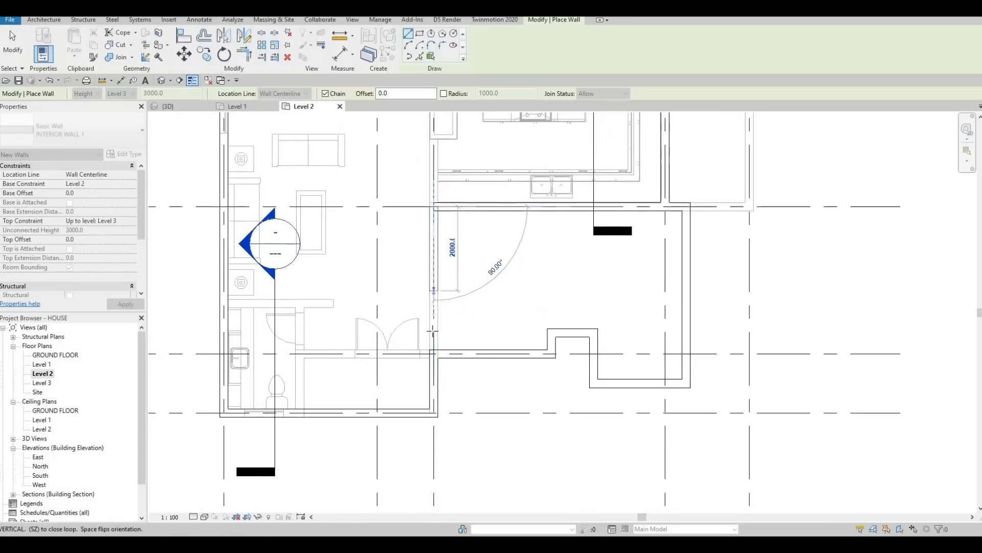
key(F1)
key(F1)
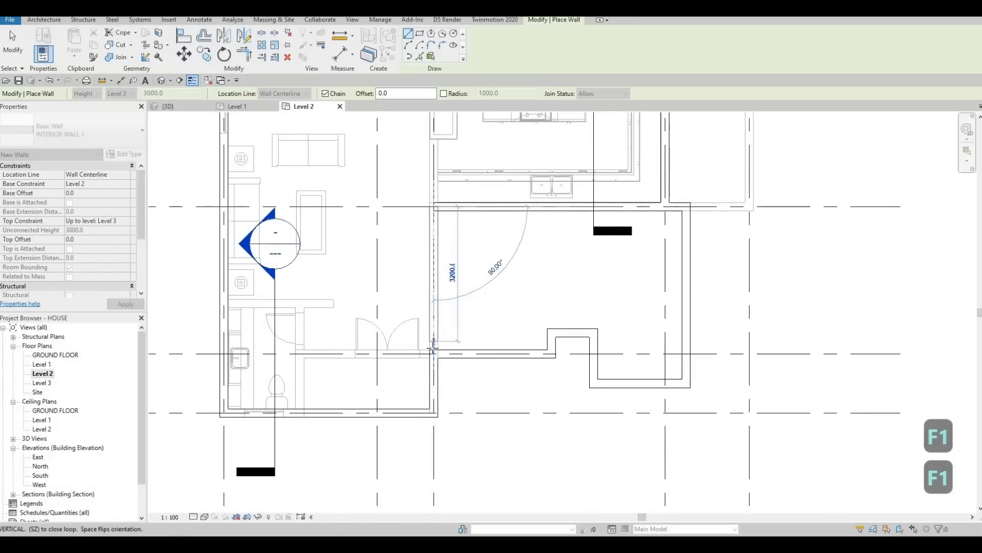
key(Escape)
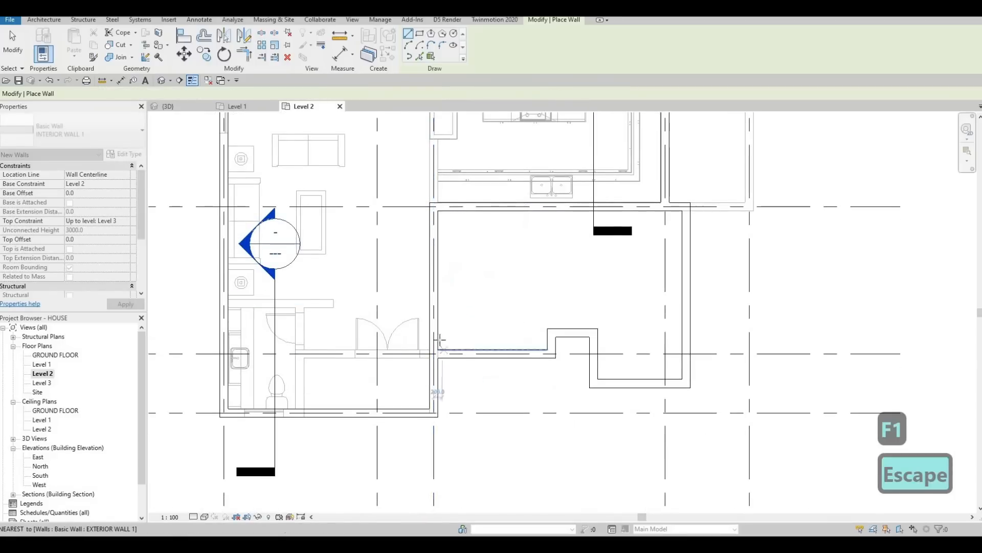
Step: Place a 4983 mm interior wall along grid G from grid 3 to the exterior wall on grid 1, and finish placing walls
scroll(425, 286, down, 2)
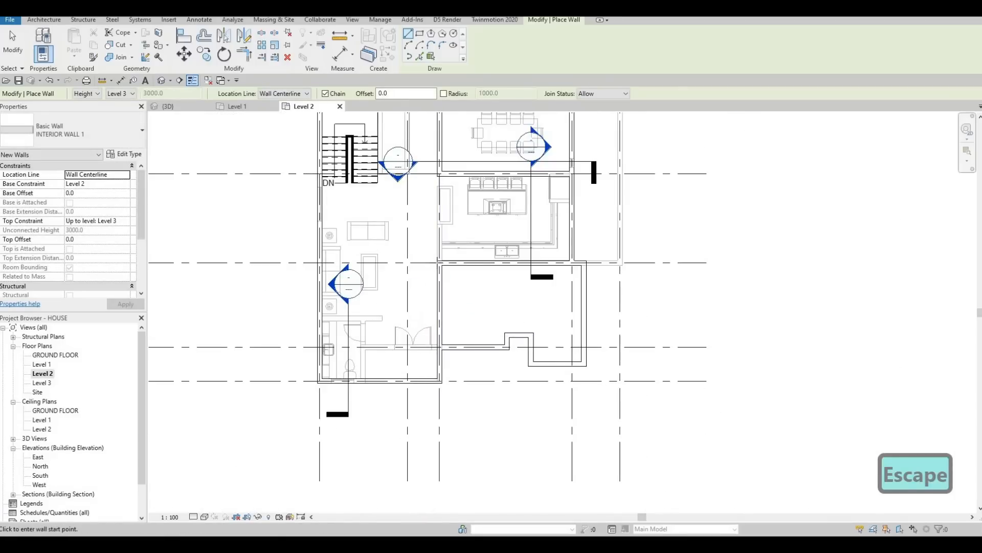
click(439, 264)
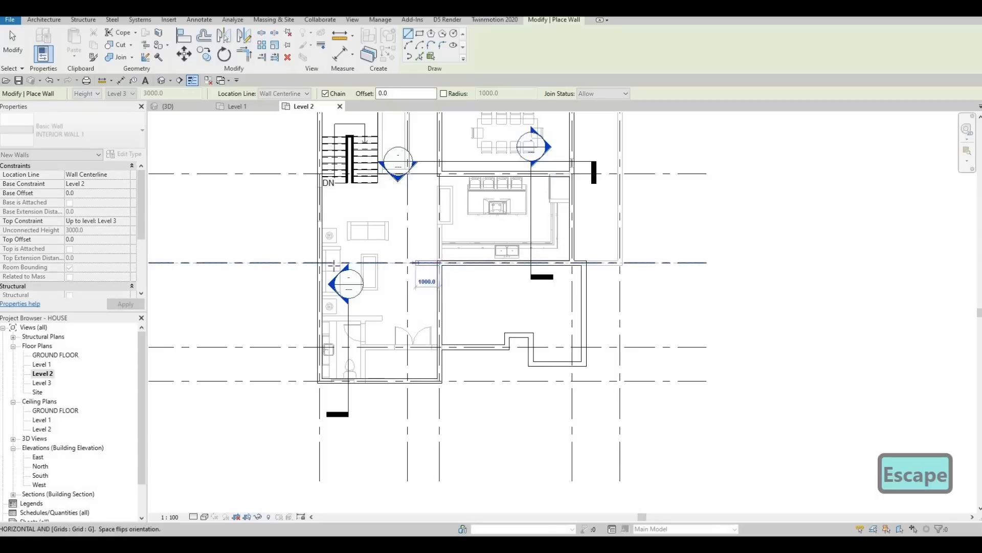
click(320, 264)
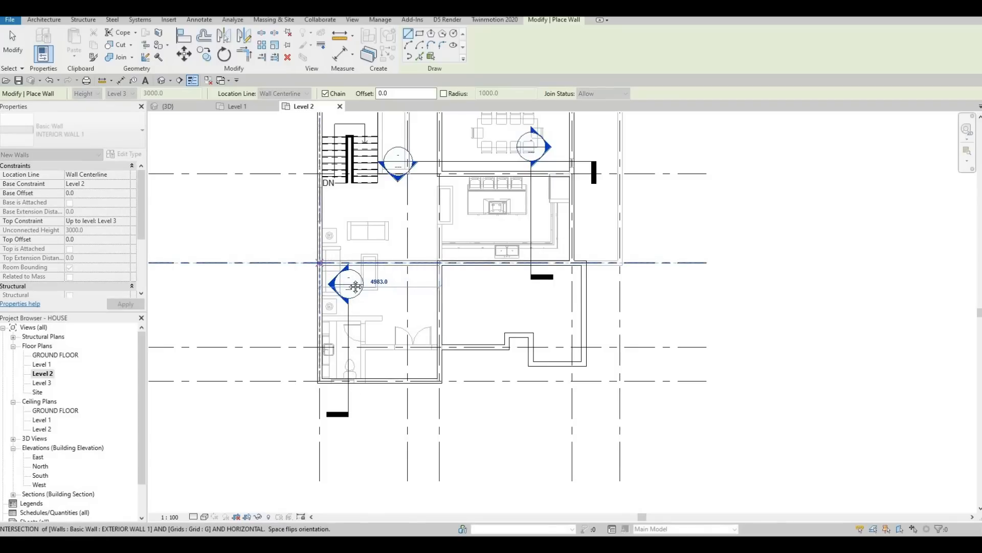
key(Escape)
middle_drag(355, 285, 567, 283)
key(Escape)
key(Escape)
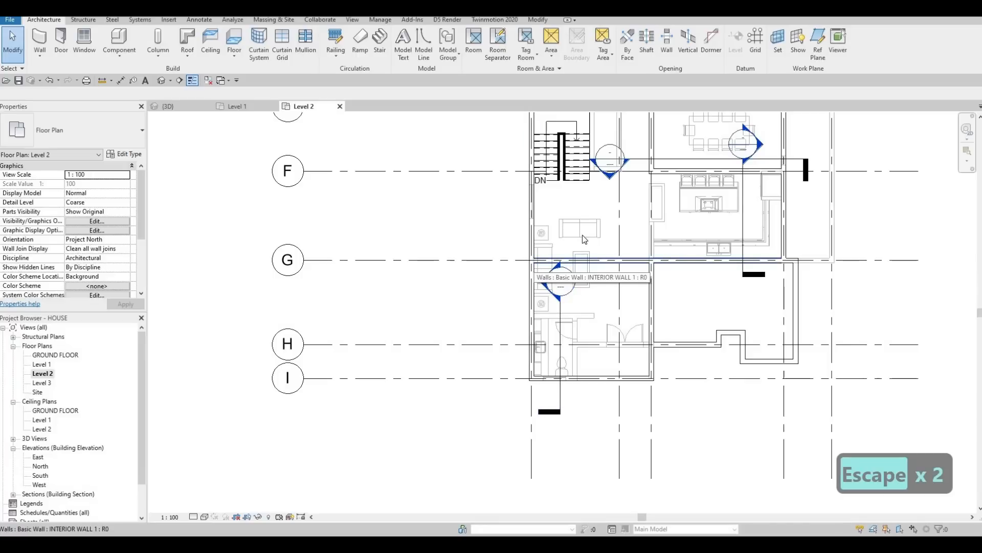
Step: Place a matching INTERIOR WALL 1 along the stair's east side, from the grid E wall to just north of grid F
middle_drag(570, 153, 550, 229)
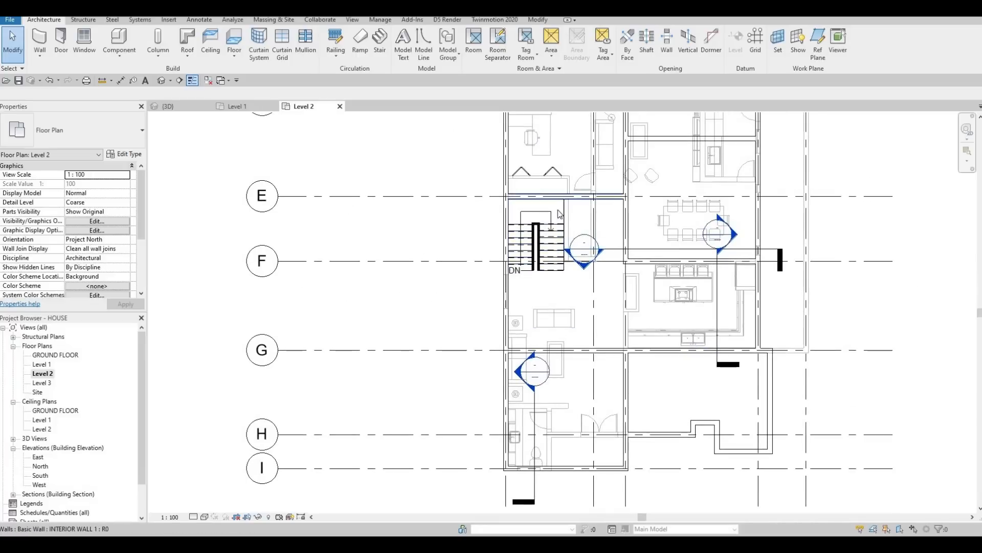
key(Escape)
key(Escape)
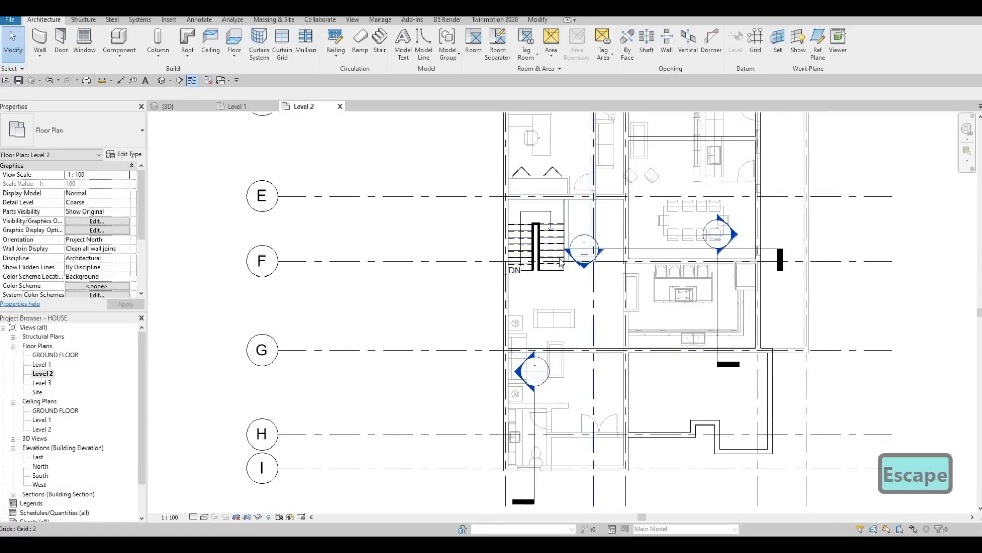
scroll(589, 206, up, 2)
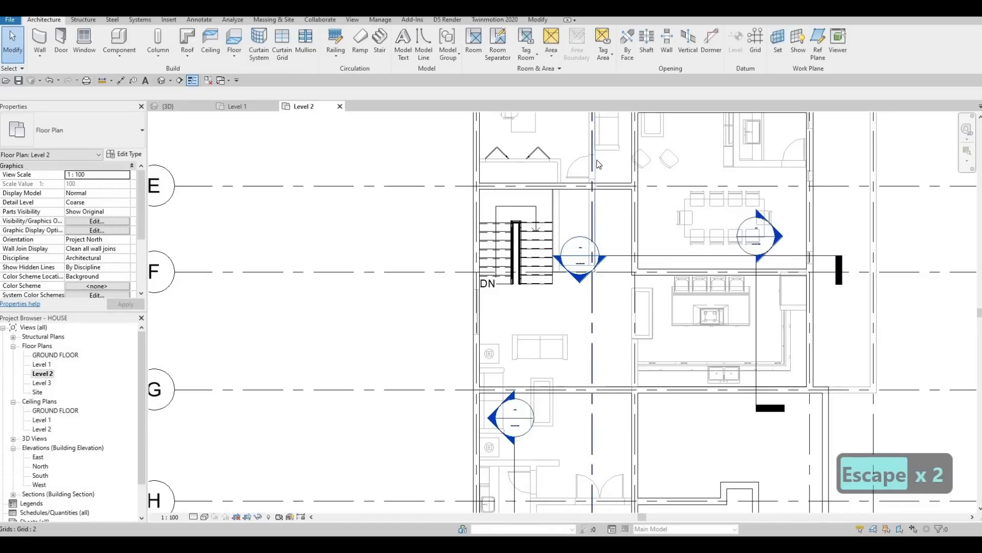
key(Escape)
key(Escape)
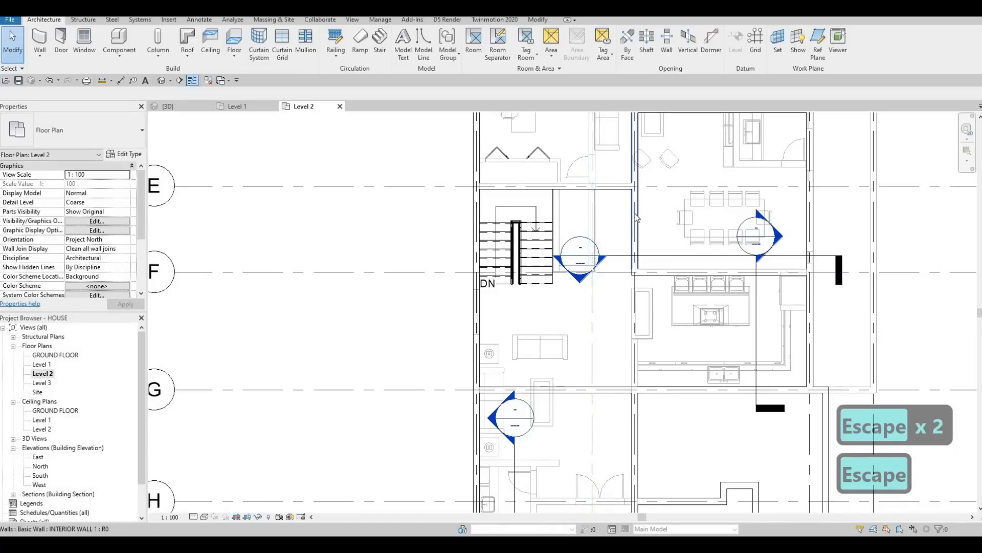
click(637, 217)
key(c)
key(s)
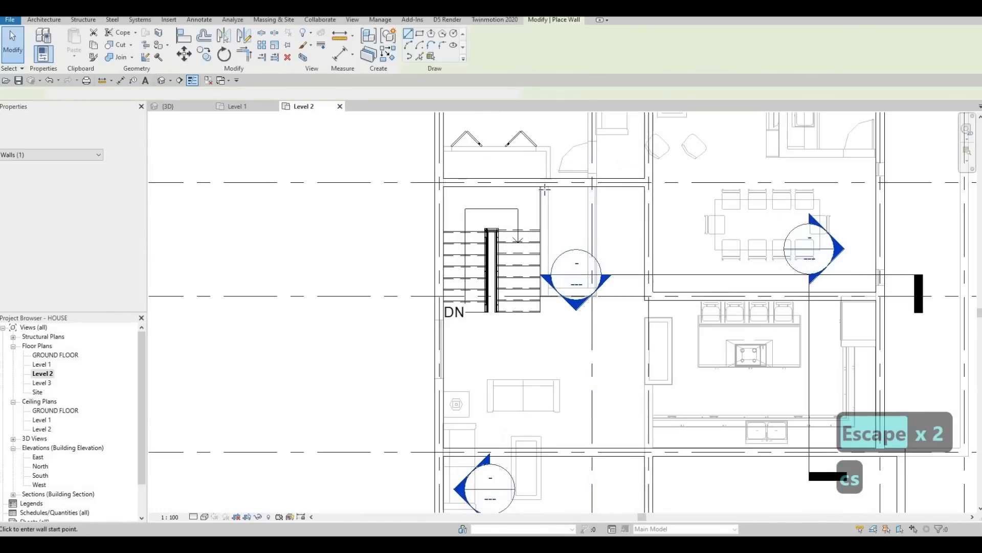
scroll(546, 199, up, 3)
click(544, 184)
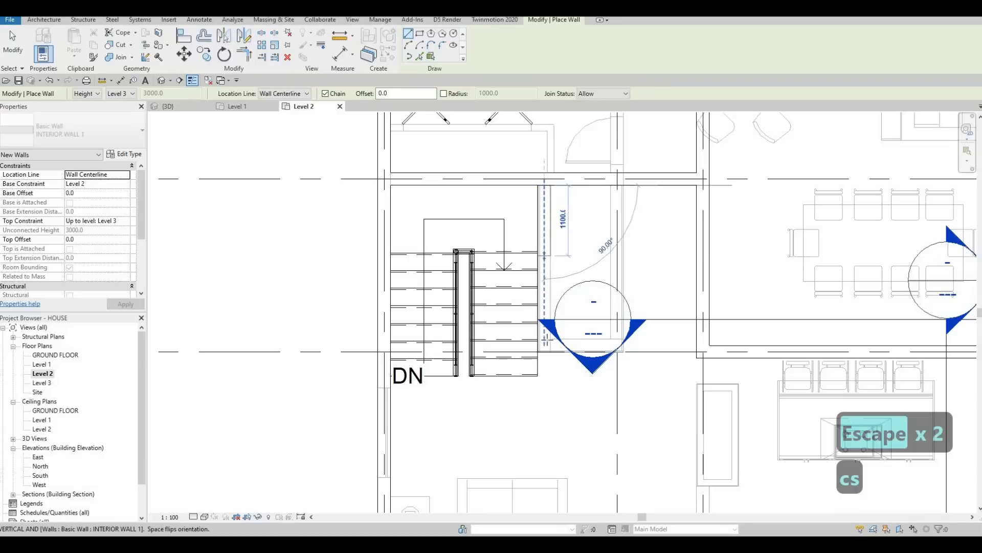
click(545, 345)
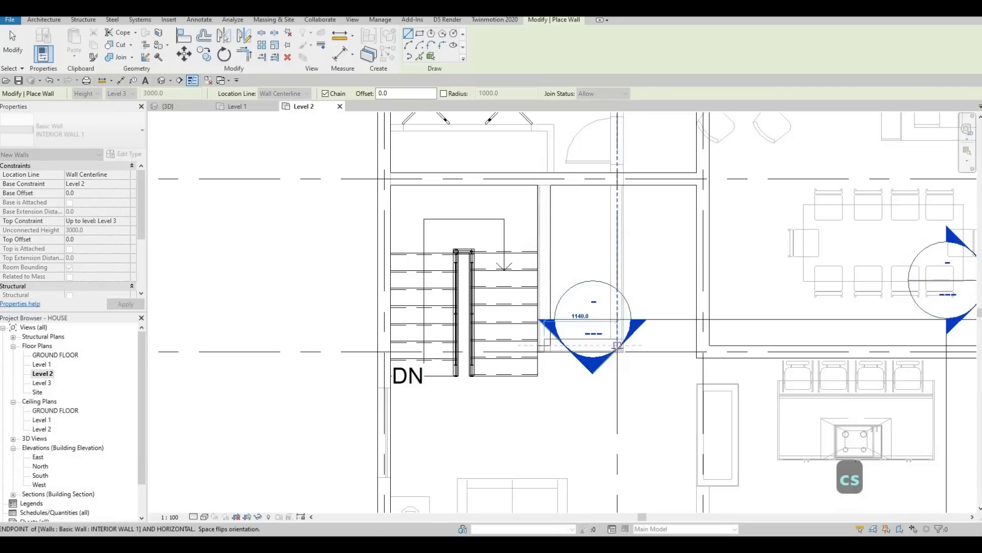
Step: Continue the wall chain 1140 mm east to grid 2 and 2500 mm north to the grid E wall, and finish placing walls
click(617, 345)
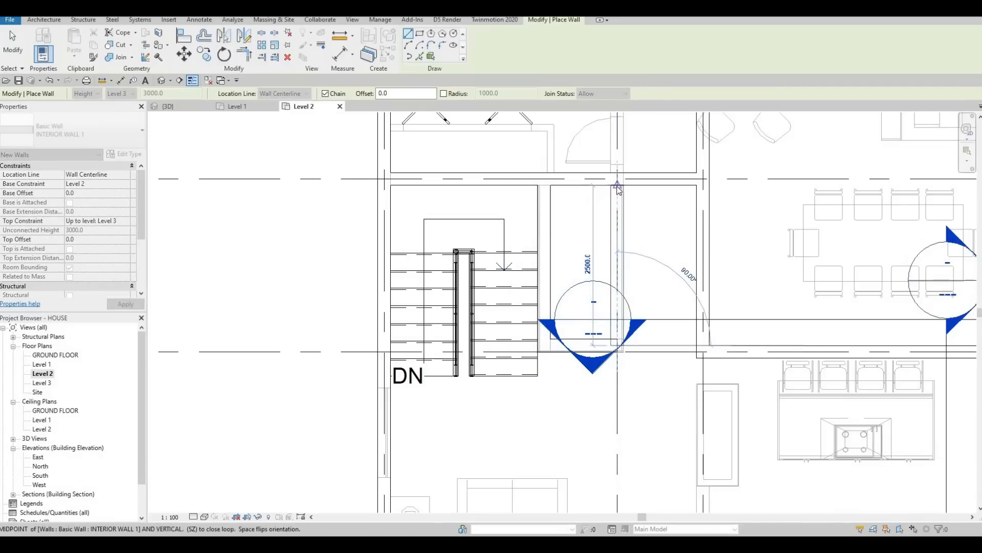
key(Escape)
scroll(593, 210, down, 2)
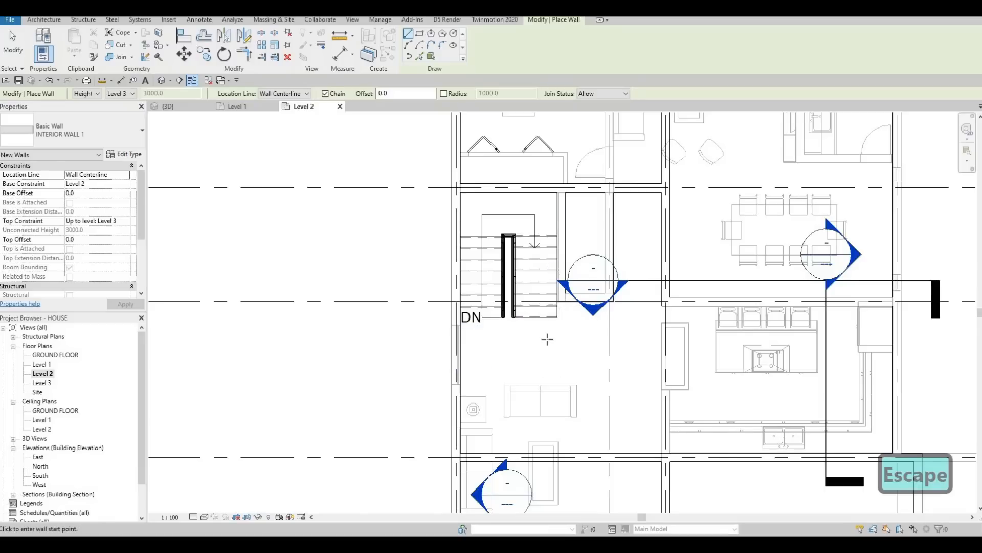
scroll(563, 344, up, 1)
scroll(571, 353, down, 1)
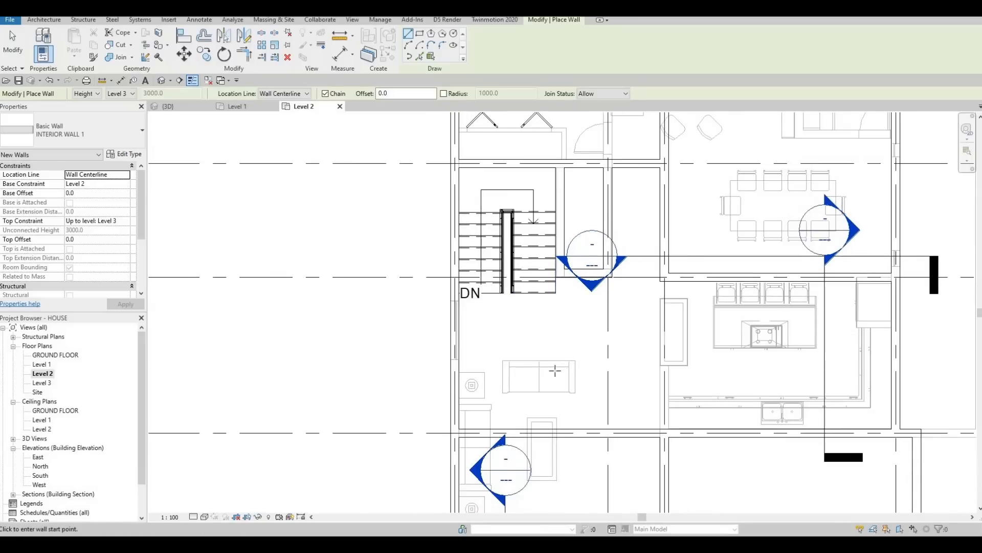
key(Escape)
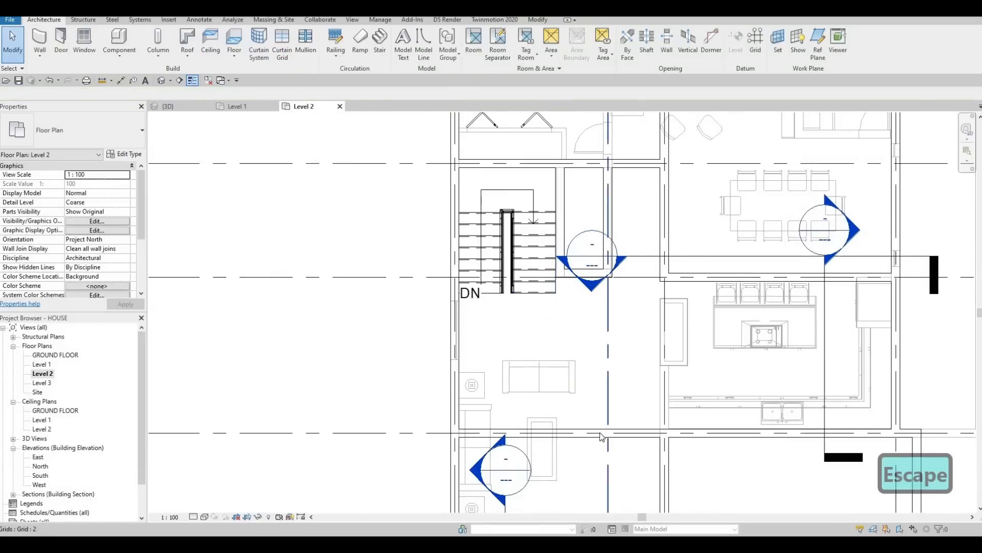
Step: Place interior walls from the grid G wall 2300 mm north along grid 2, and 3640 mm west to the exterior wall on grid 1
key(c)
key(s)
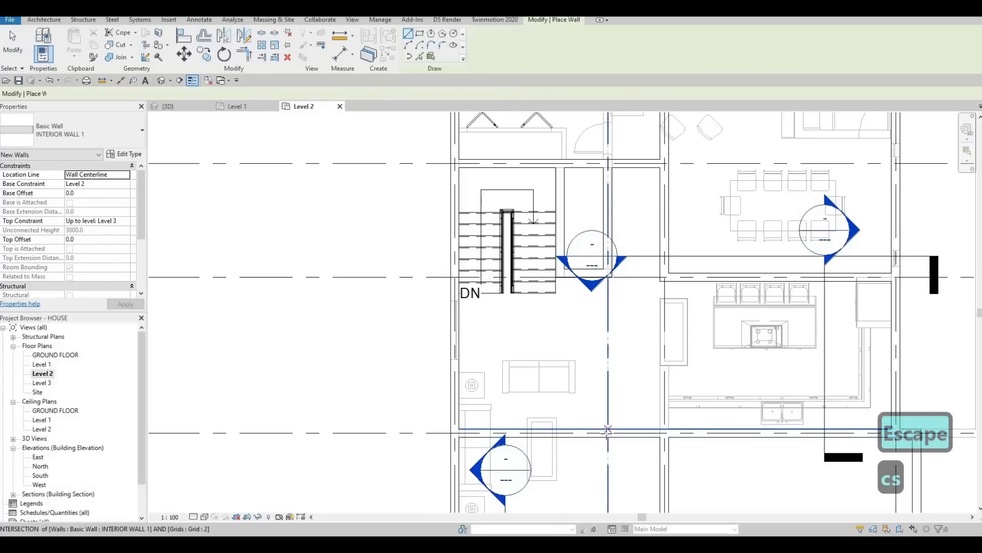
click(607, 430)
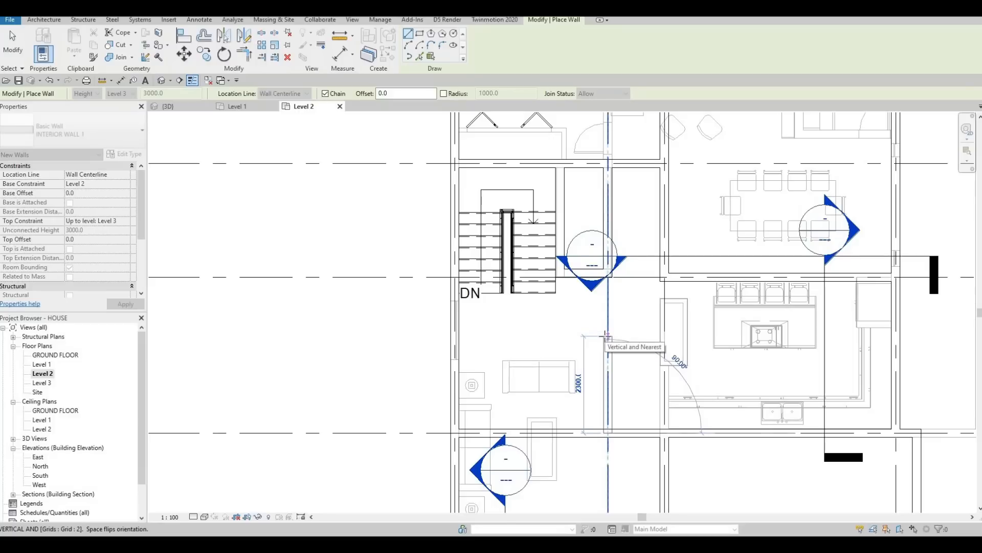
click(529, 338)
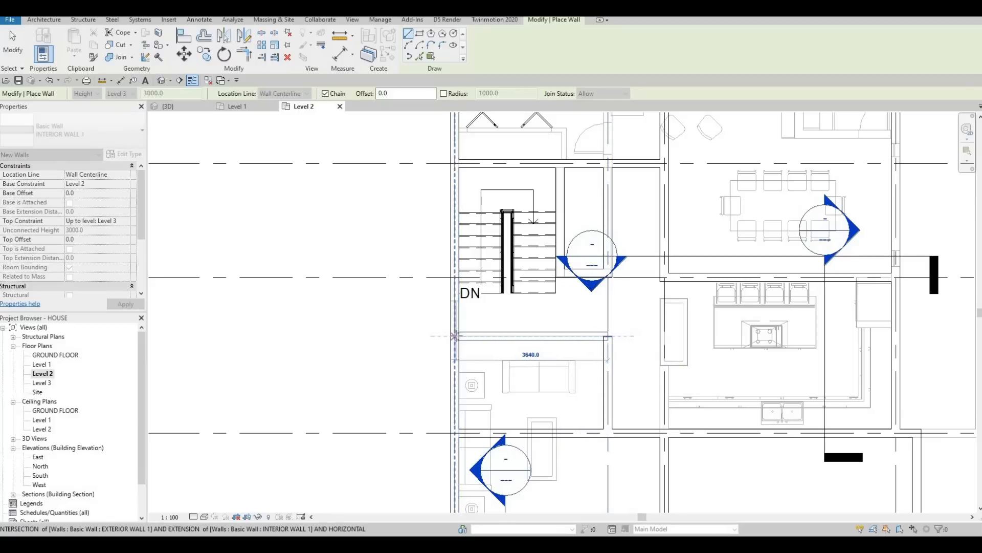
key(Escape)
key(Escape)
key(Escape)
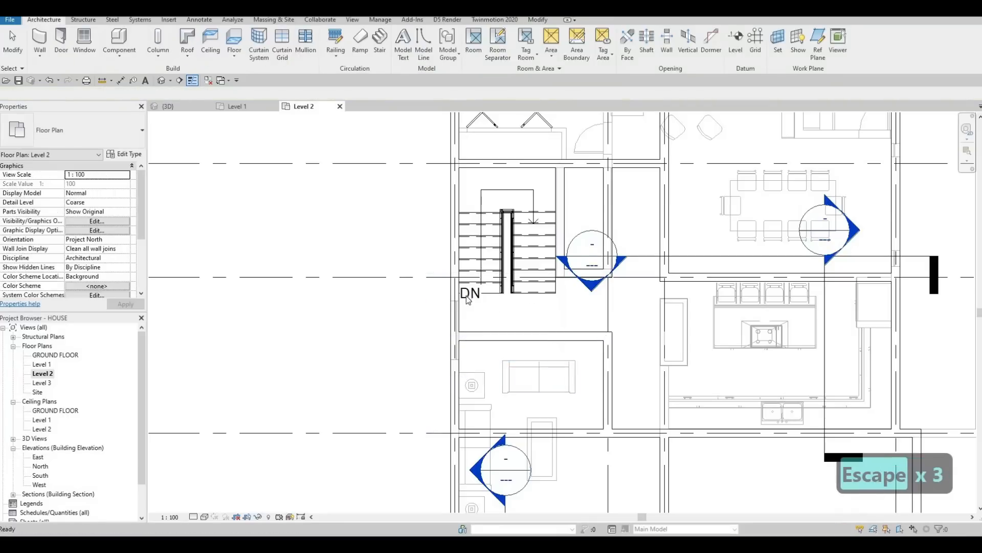
Step: Set the Level 2 plan's underlay base level to None
scroll(522, 331, down, 2)
scroll(444, 337, down, 3)
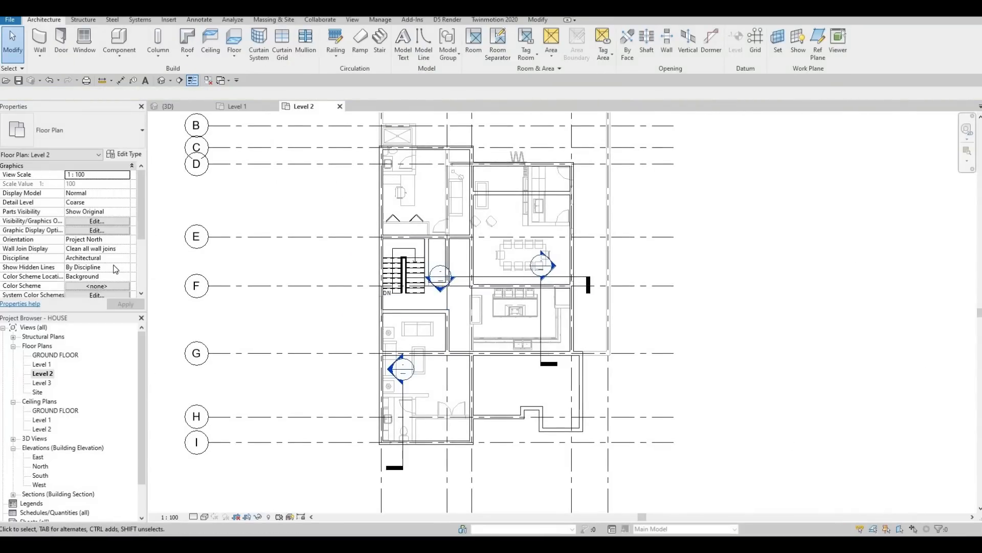
scroll(118, 228, down, 3)
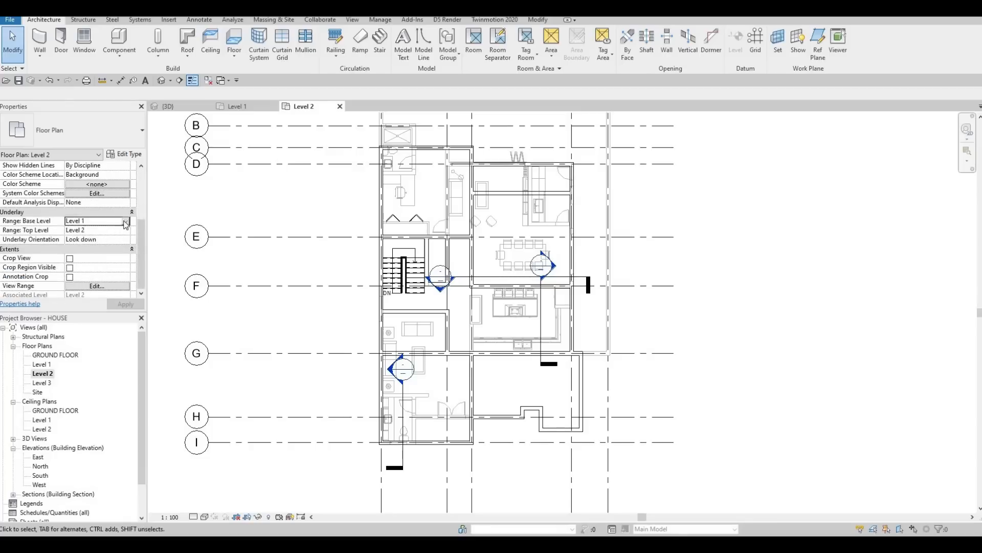
click(94, 231)
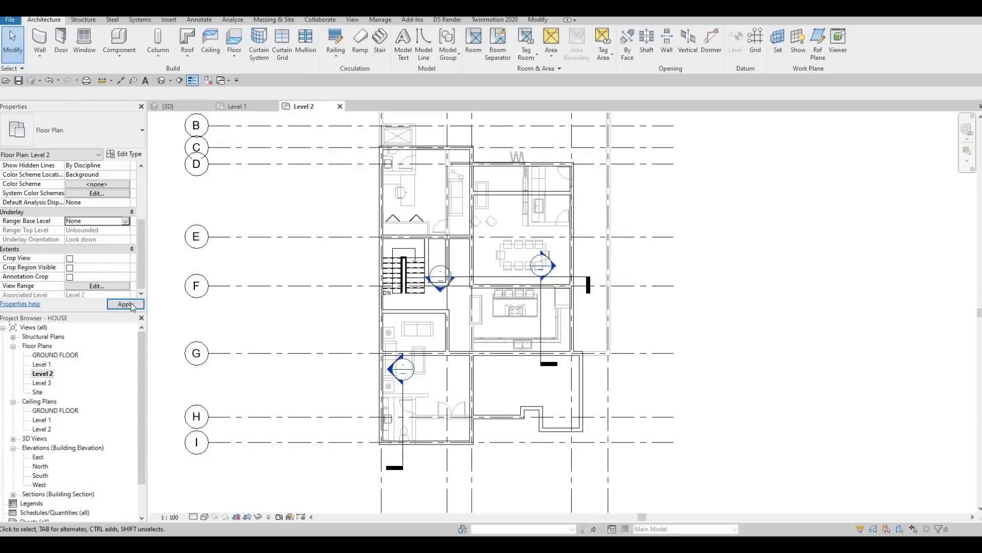
key(Escape)
key(Escape)
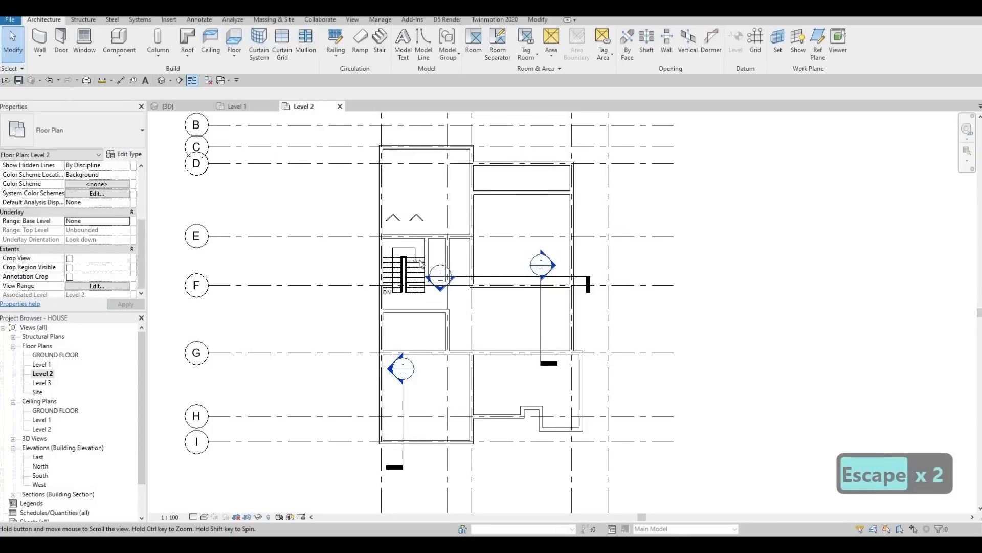
Step: Check which level the bifold closet door north of grid E is assigned to, and deselect it
middle_drag(463, 312, 421, 267)
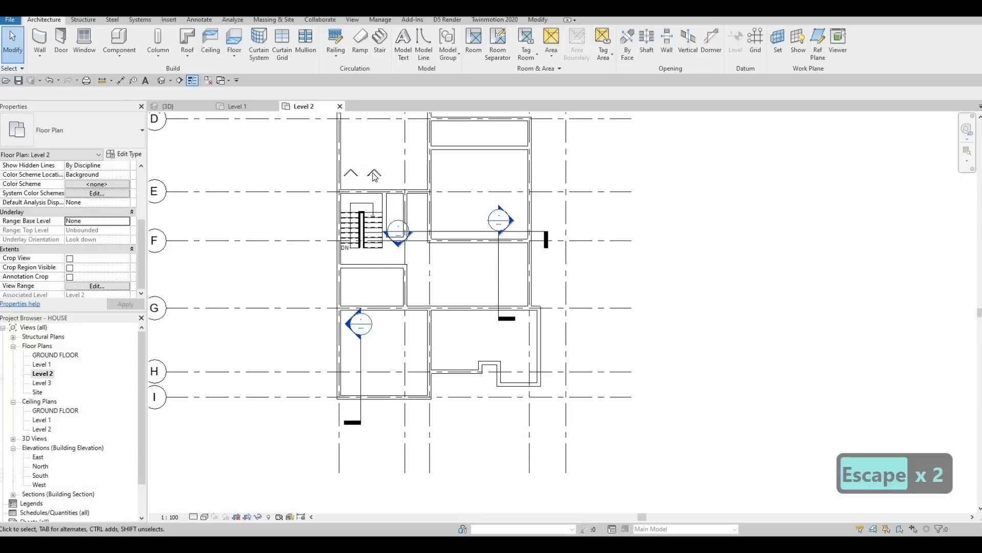
click(323, 188)
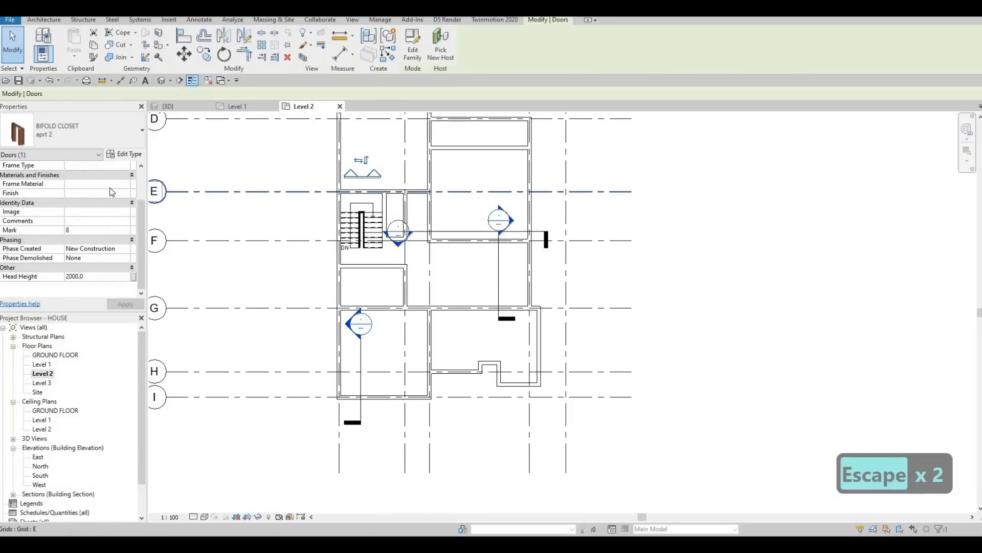
scroll(109, 188, up, 1)
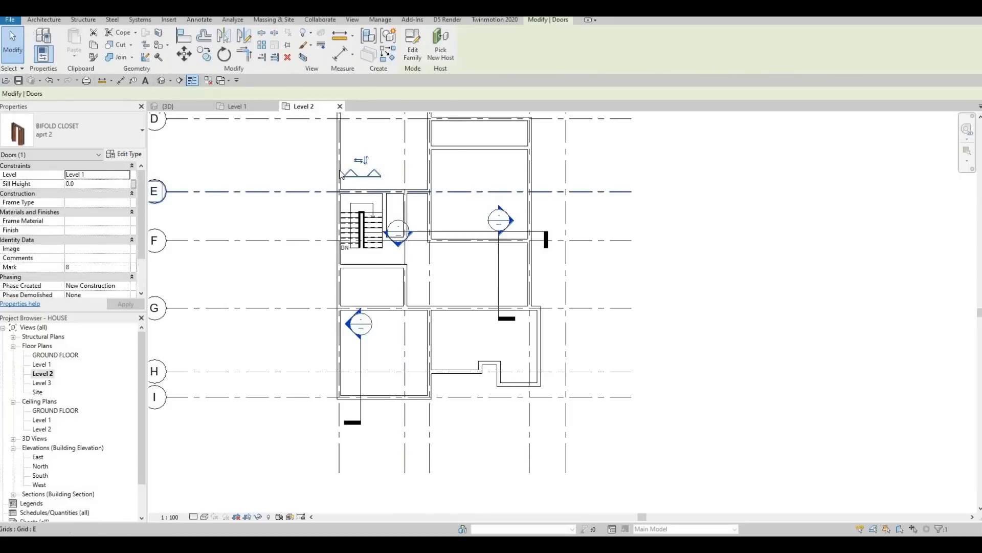
key(Escape)
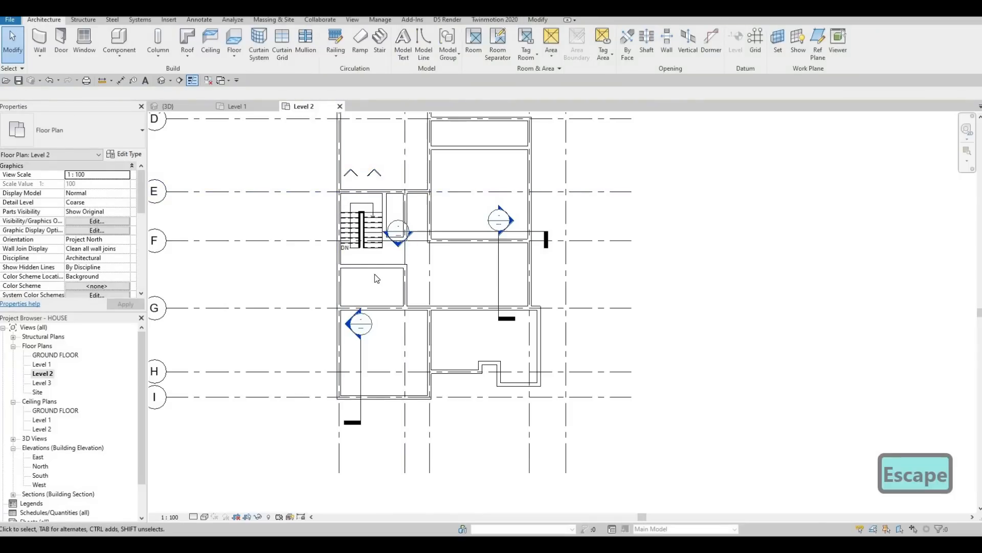
scroll(423, 250, up, 1)
key(Escape)
scroll(424, 250, down, 3)
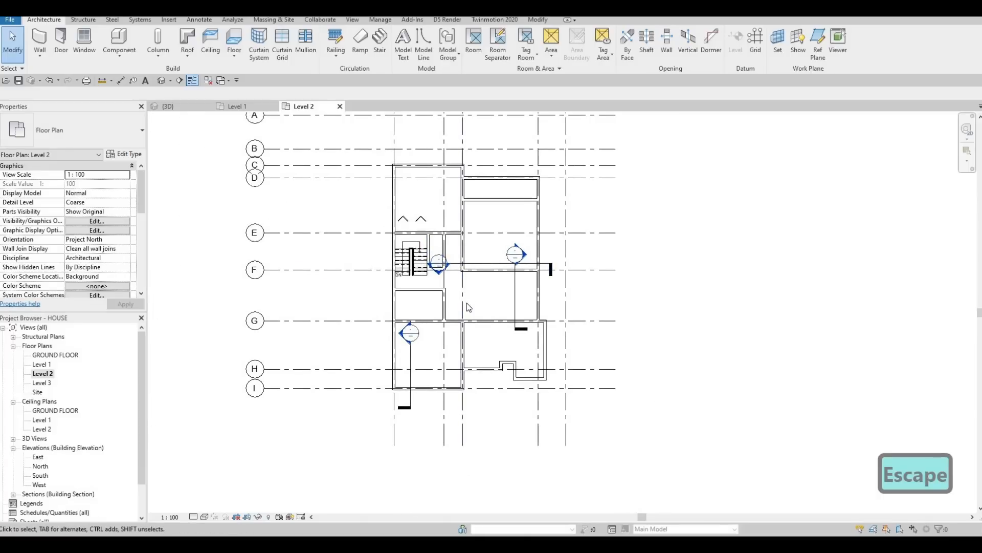
scroll(467, 303, down, 1)
key(F1)
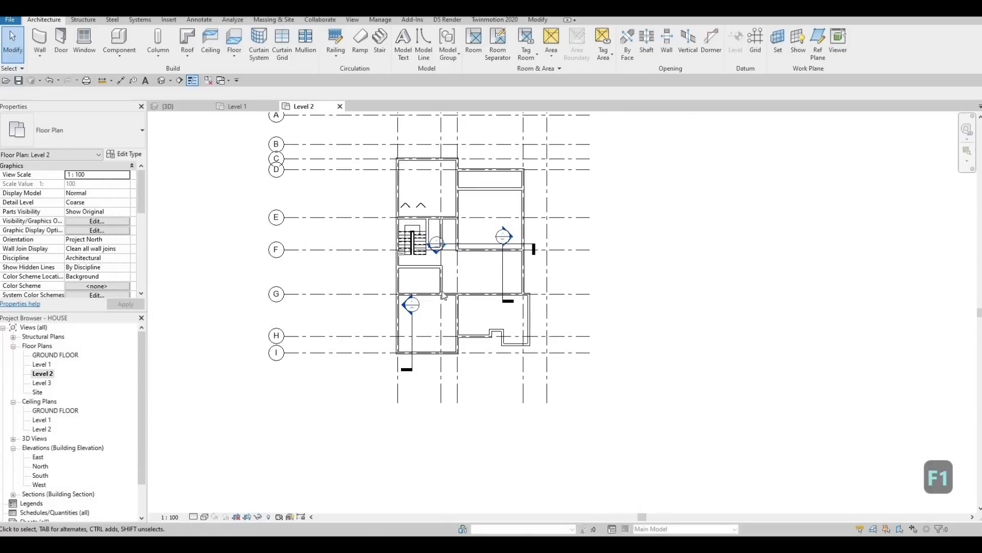
scroll(442, 292, up, 2)
middle_drag(494, 296, 462, 305)
scroll(462, 305, down, 2)
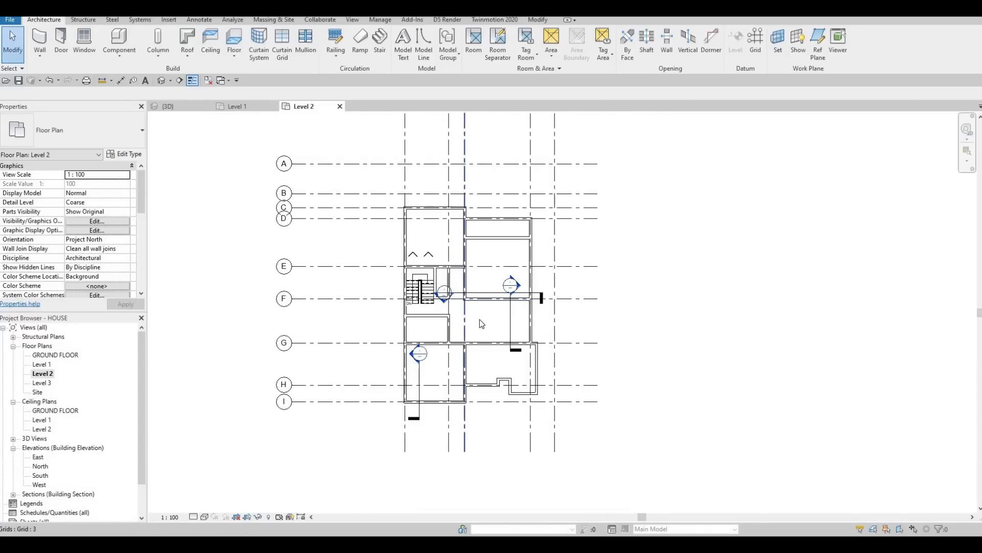
Step: Set the Level 2 plan's underlay base level to Level 1
scroll(480, 319, up, 2)
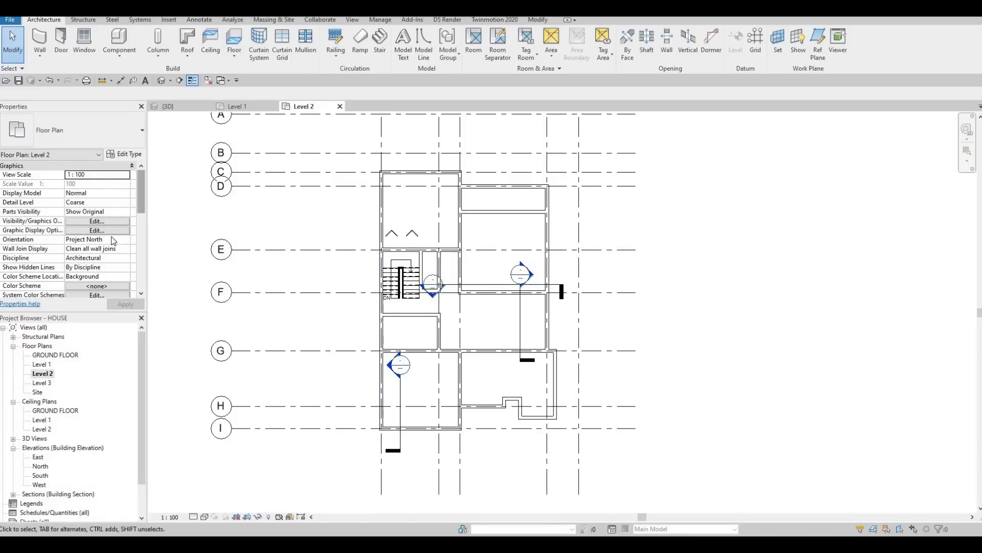
scroll(112, 243, down, 5)
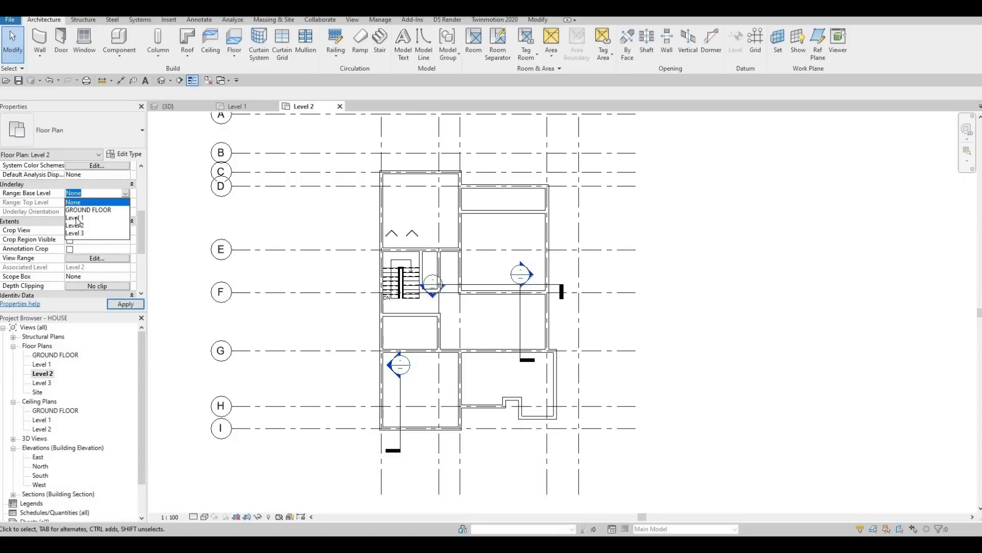
click(75, 218)
click(115, 305)
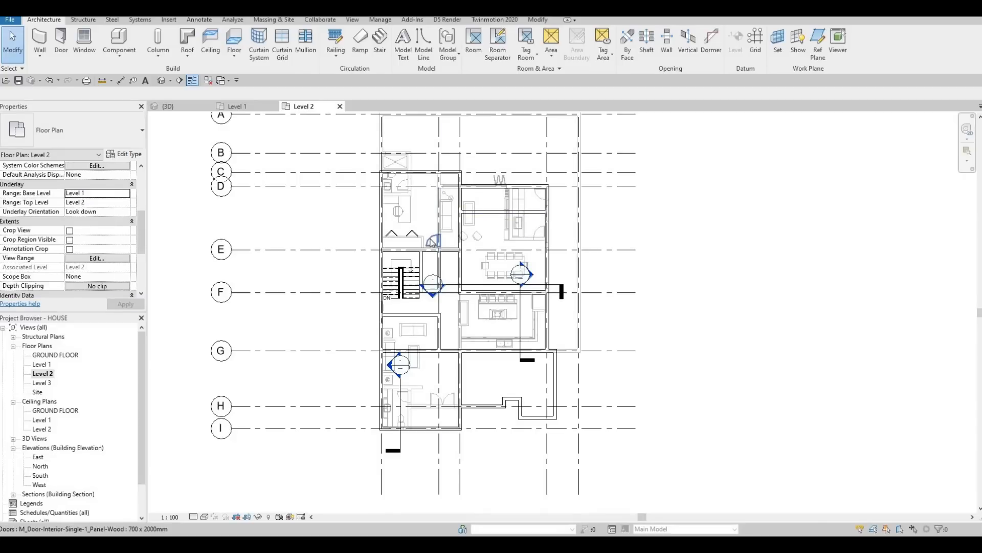
key(Escape)
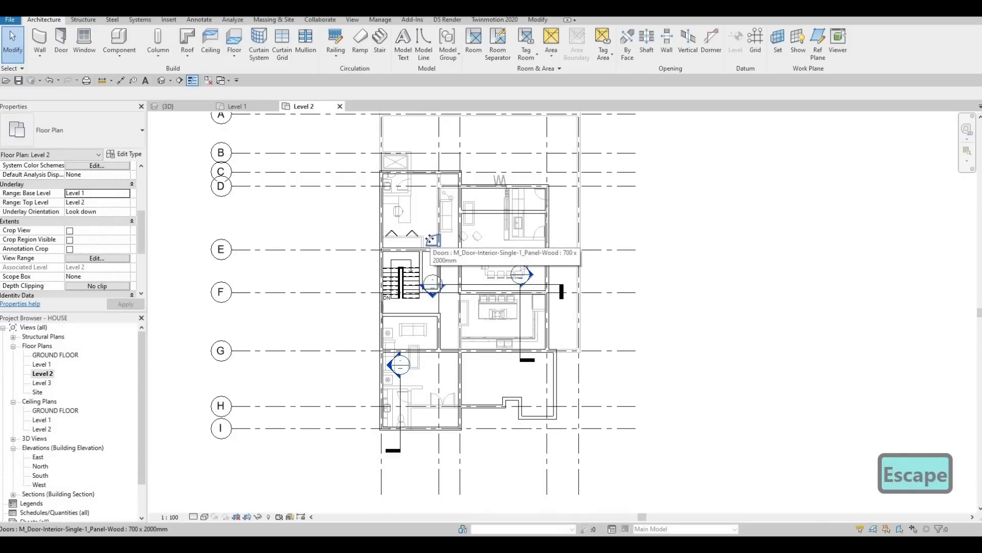
Step: Place a matching 700 x 2000mm single-panel interior door in the grid G wall, 600 mm from grid 3, with its swing flipped
click(430, 240)
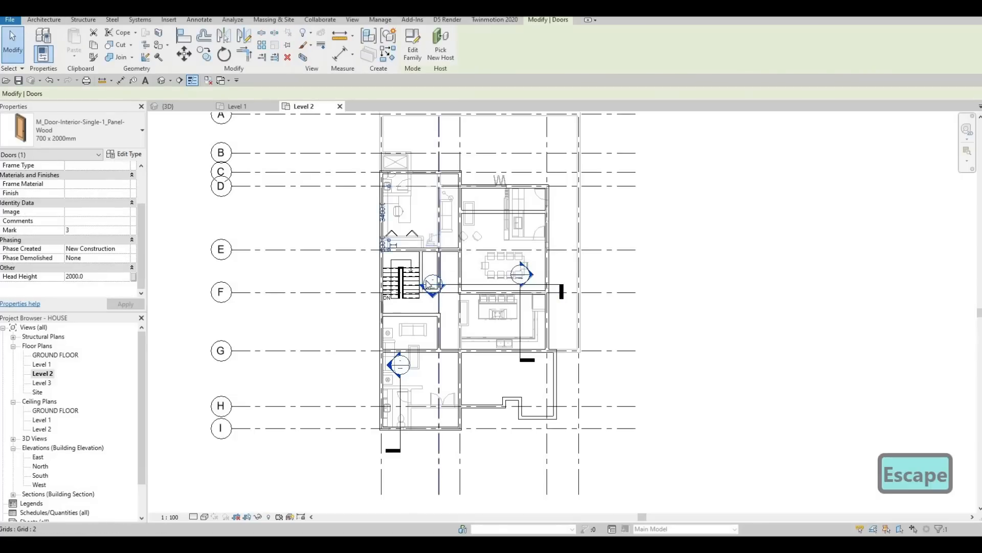
key(c)
key(s)
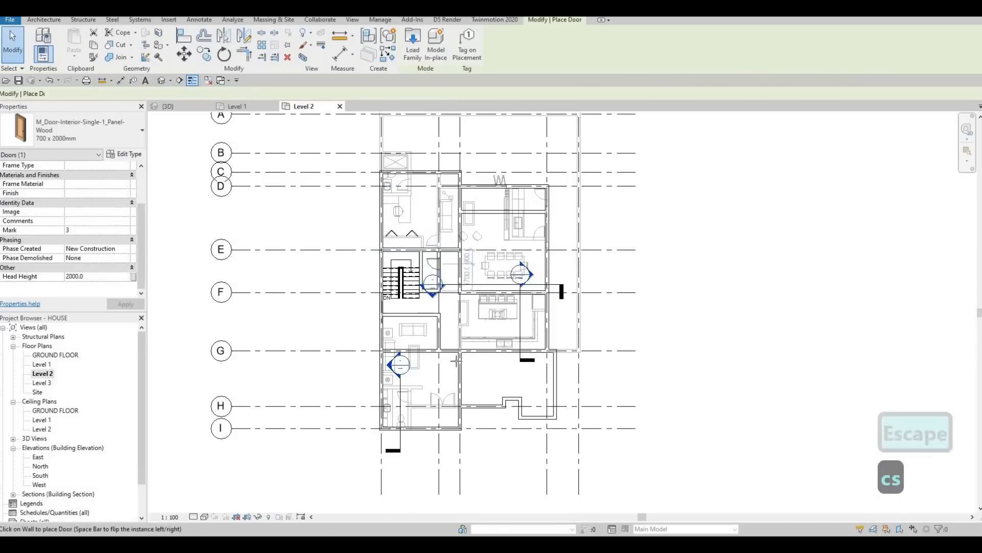
scroll(438, 330, up, 5)
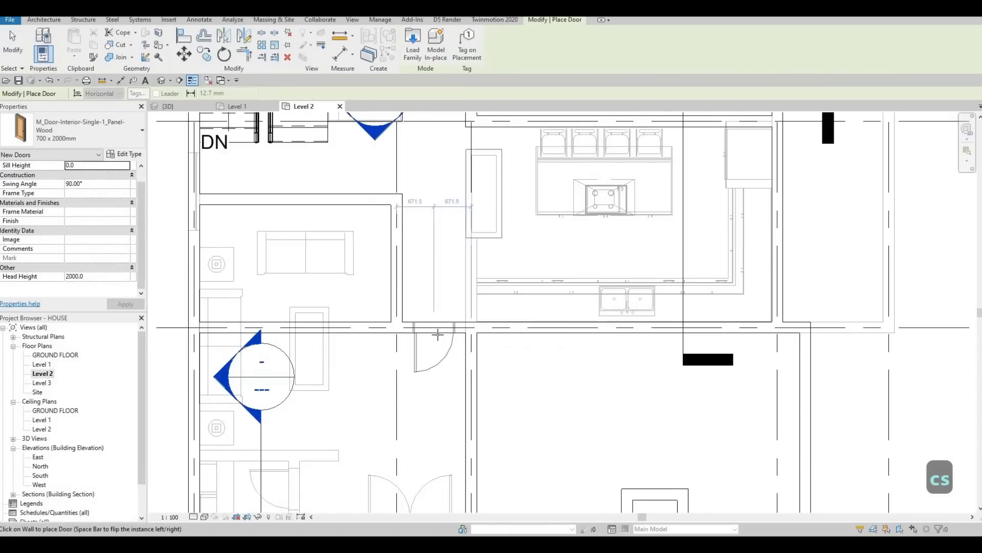
key(space)
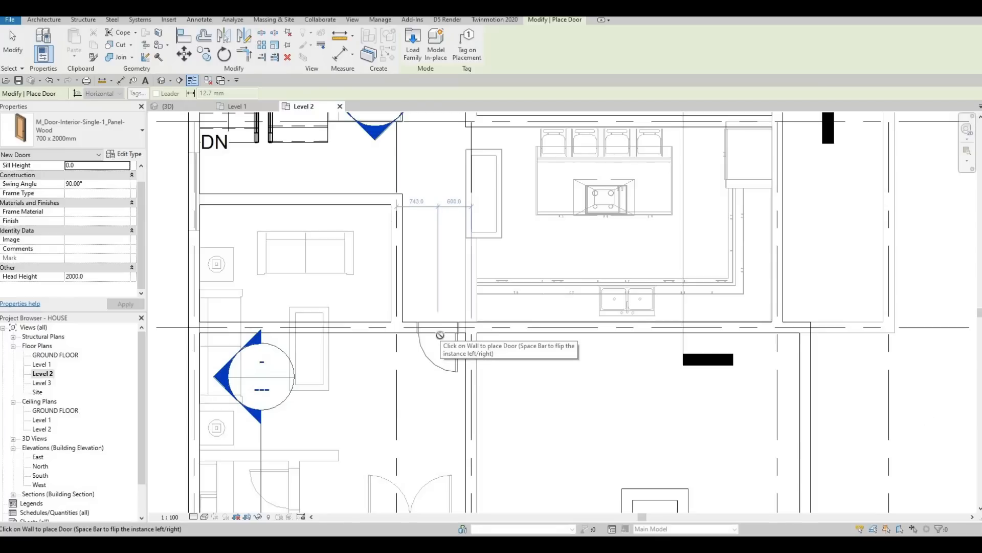
scroll(455, 266, down, 3)
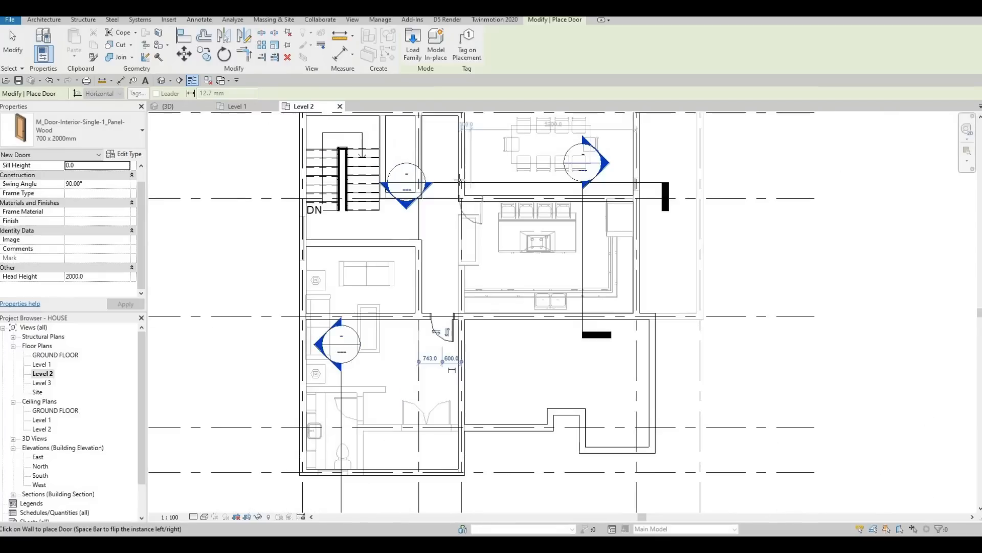
Step: Place two 700 x 2000mm interior doors in the grid 3 wall, one 600 mm north of grid F, another 1200 mm north of grid H
scroll(458, 181, up, 2)
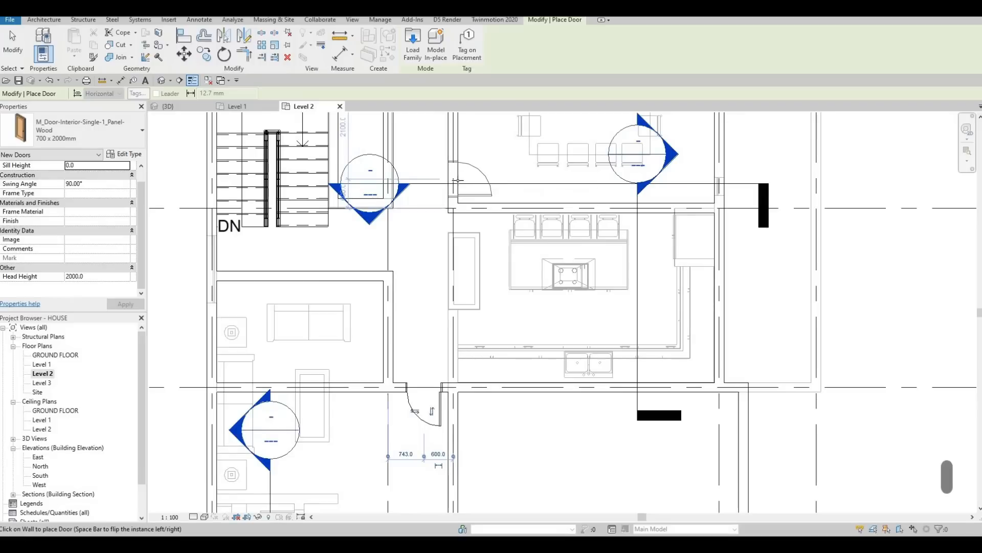
click(461, 181)
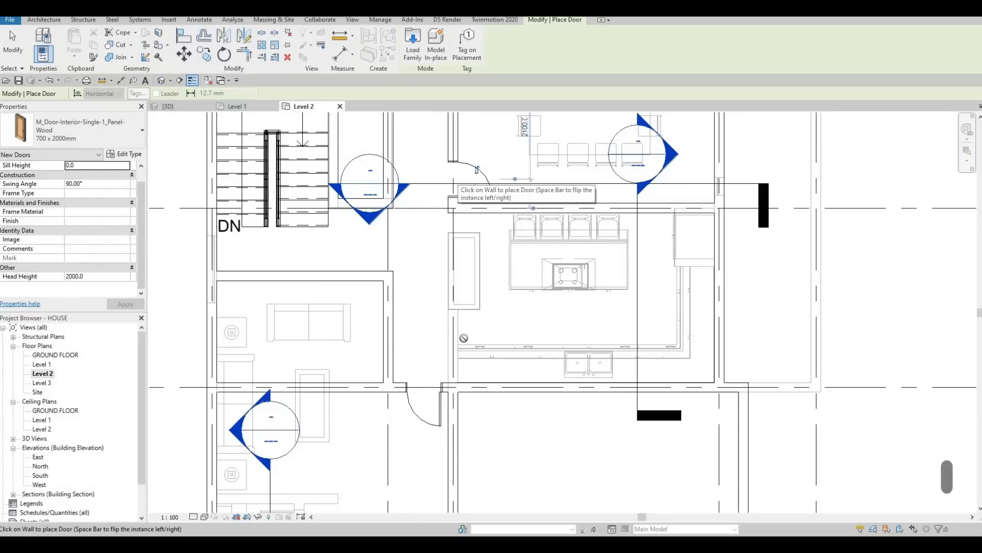
middle_drag(492, 306, 494, 197)
scroll(494, 197, down, 2)
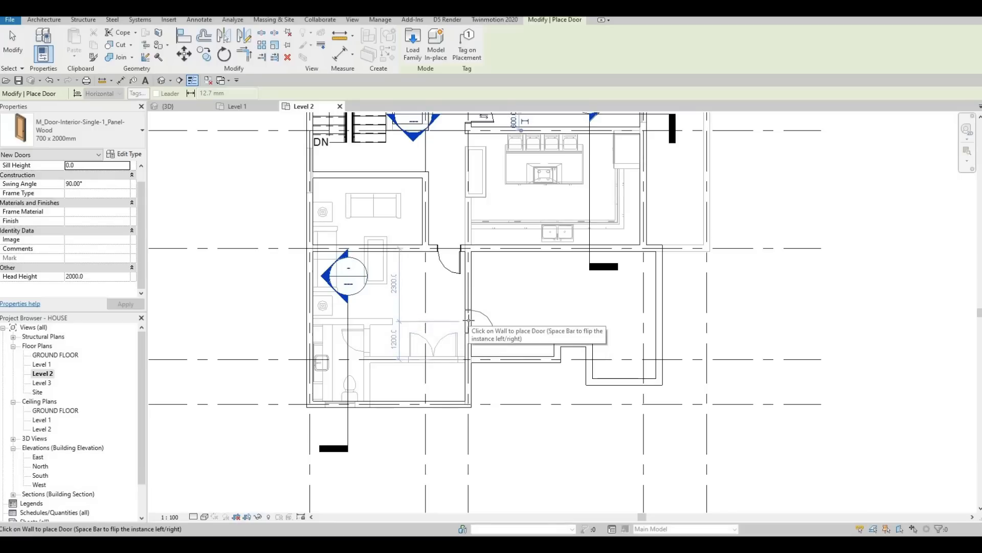
click(475, 318)
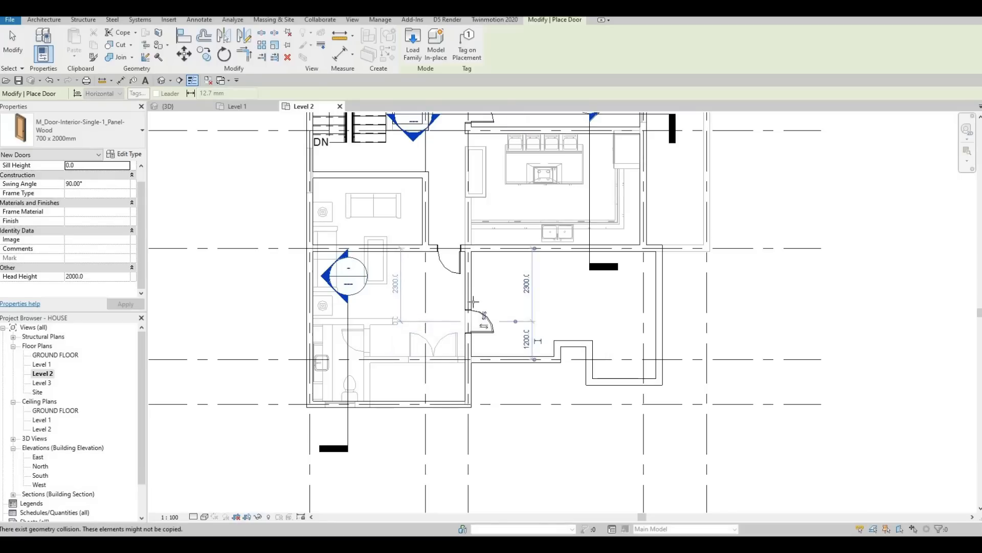
scroll(475, 302, down, 2)
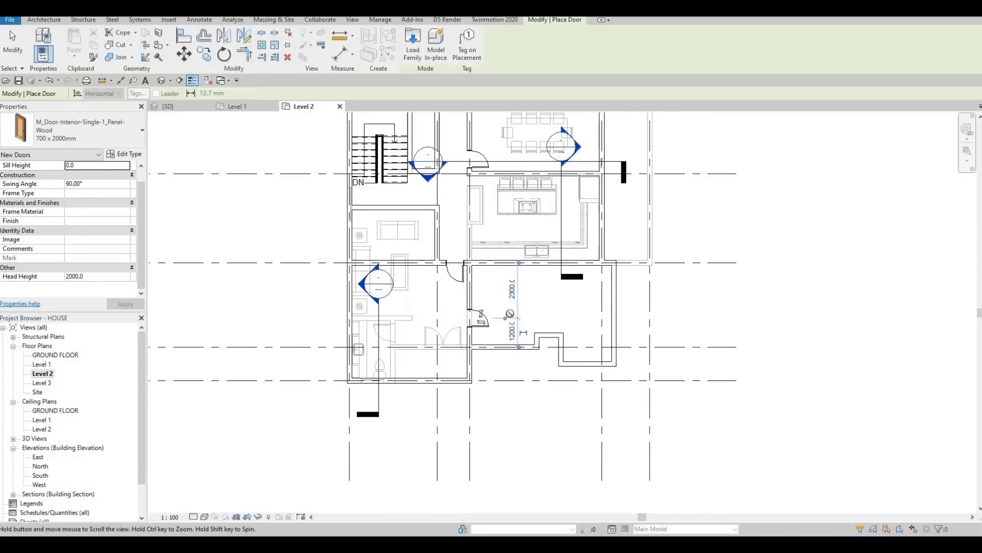
middle_drag(514, 256, 520, 320)
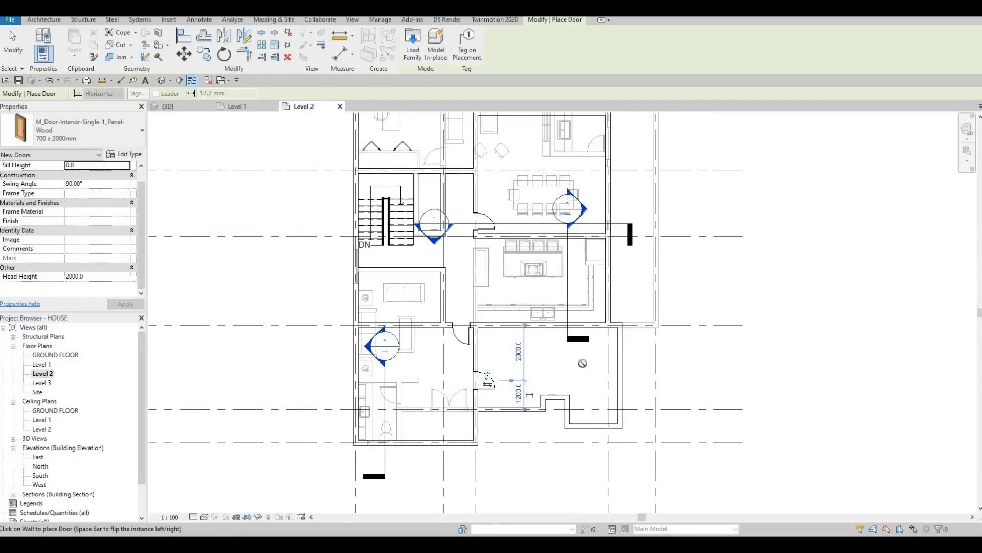
key(Escape)
key(Escape)
key(Escape)
scroll(543, 364, up, 1)
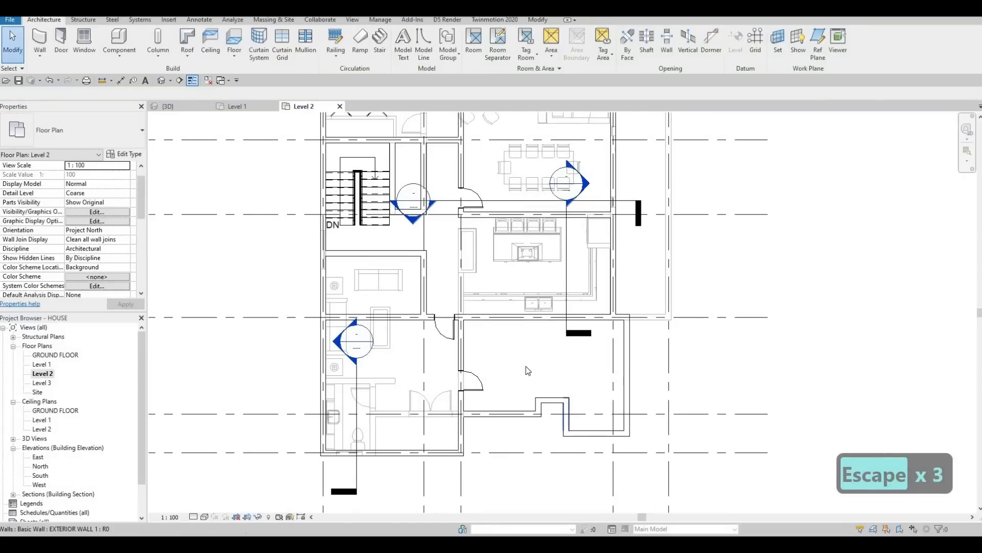
Step: Draw a 3000 mm INTERIOR WALL 1 partition north from the exterior wall's corner near grid H to the grid G wall
click(566, 409)
key(Escape)
click(512, 318)
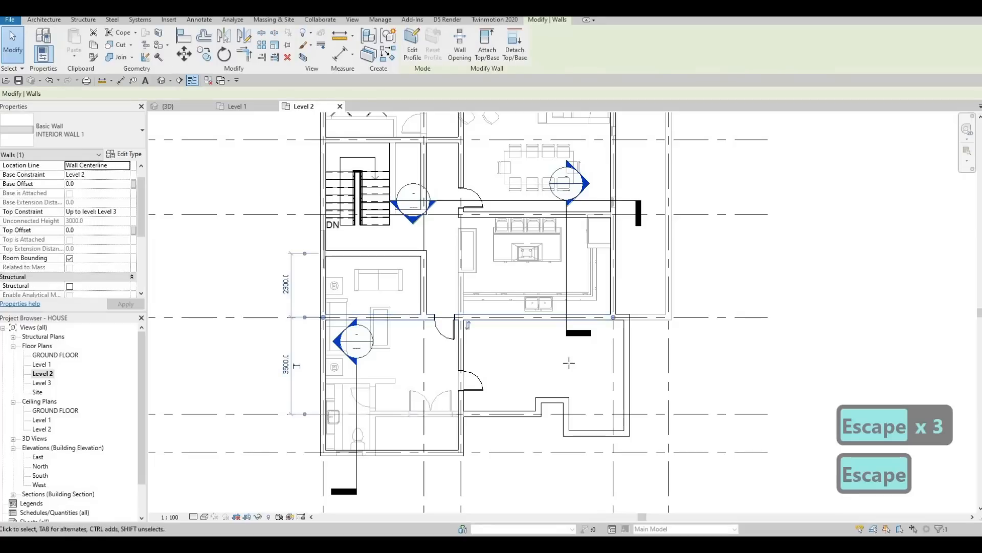
key(c)
key(s)
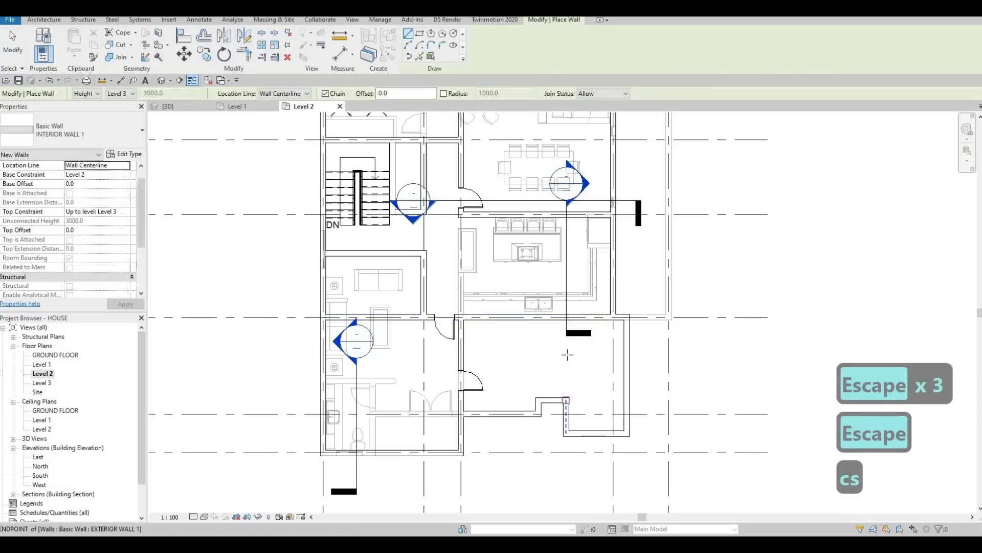
click(566, 399)
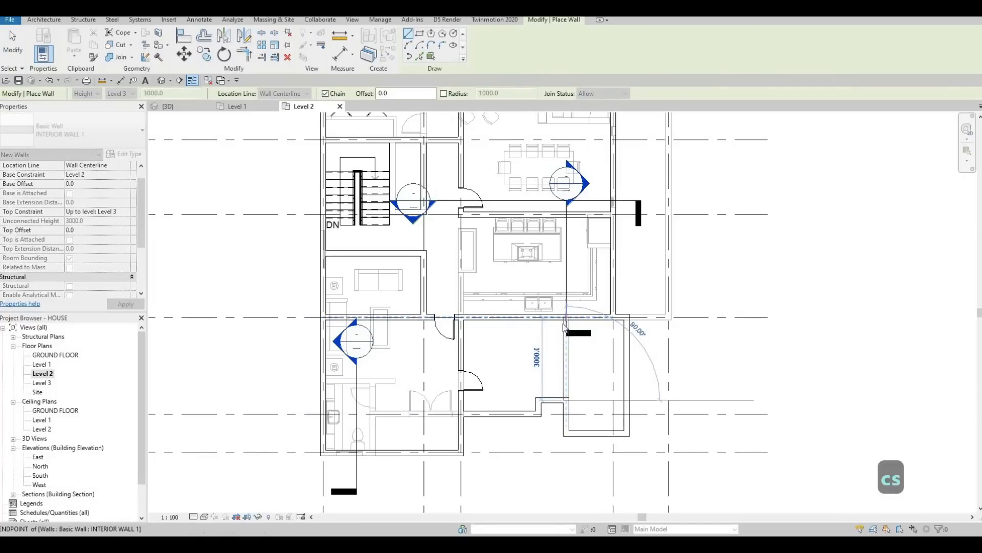
key(Escape)
key(Escape)
key(Escape)
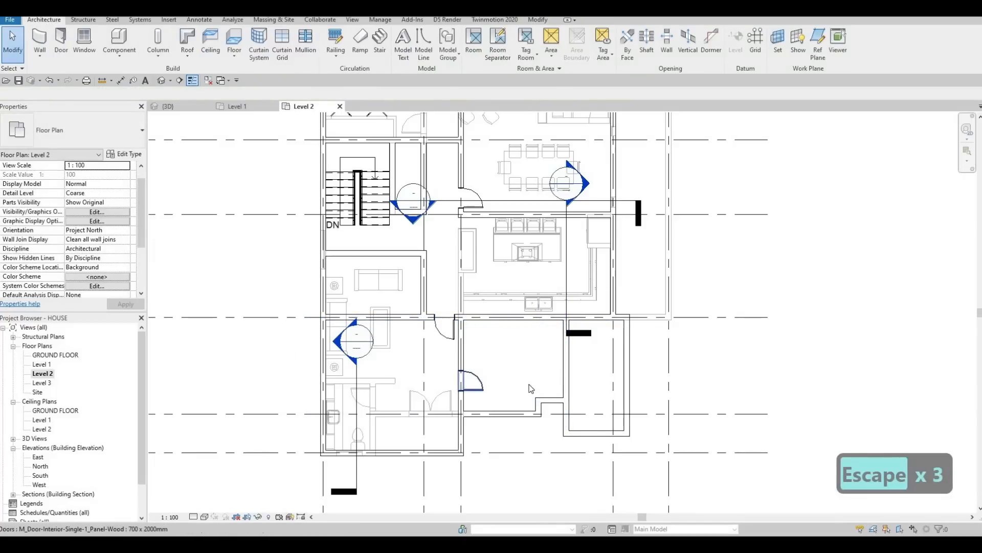
Step: Place a matching 700 x 2000mm single-panel door in the new partition, 2500 mm south of grid G
click(530, 388)
key(c)
key(s)
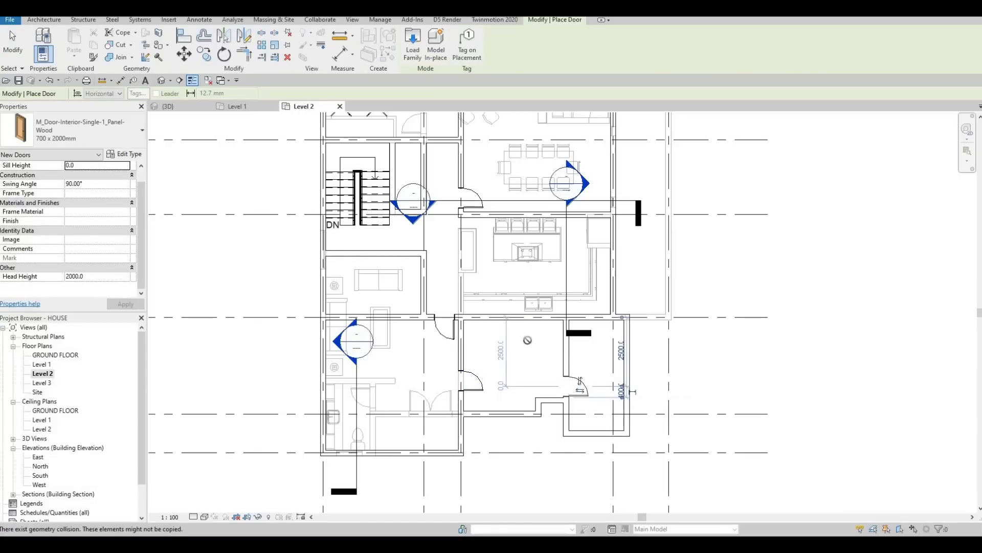
key(Escape)
Step: Place another 700 x 2000mm interior door in the grid E wall, centred across the hallway between grids 2 and 3
scroll(474, 236, down, 1)
middle_drag(455, 176, 476, 235)
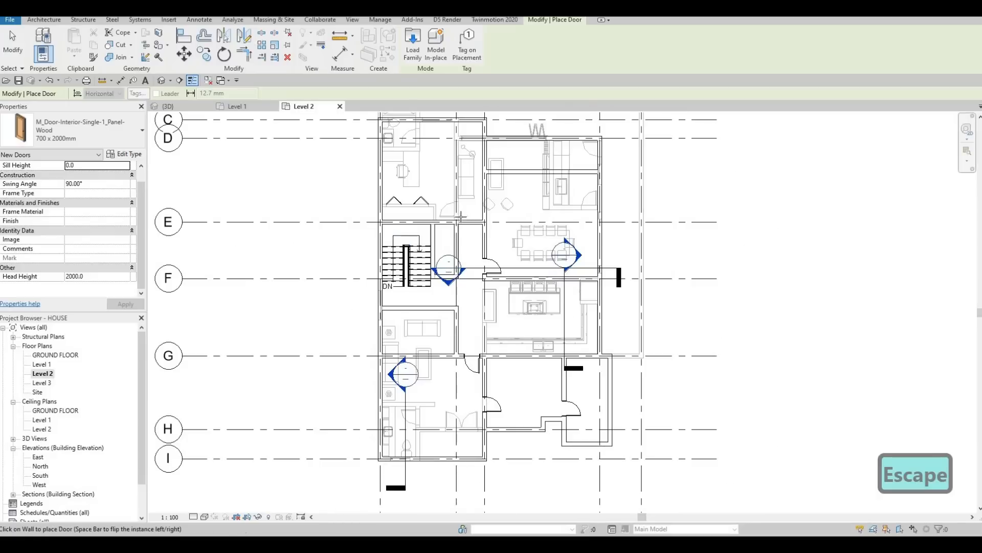
scroll(473, 219, up, 1)
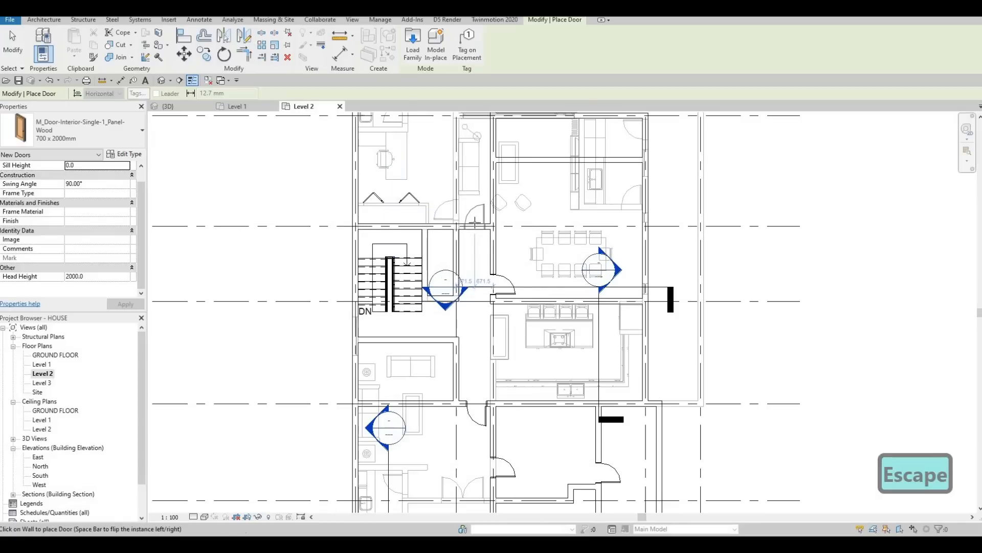
click(475, 222)
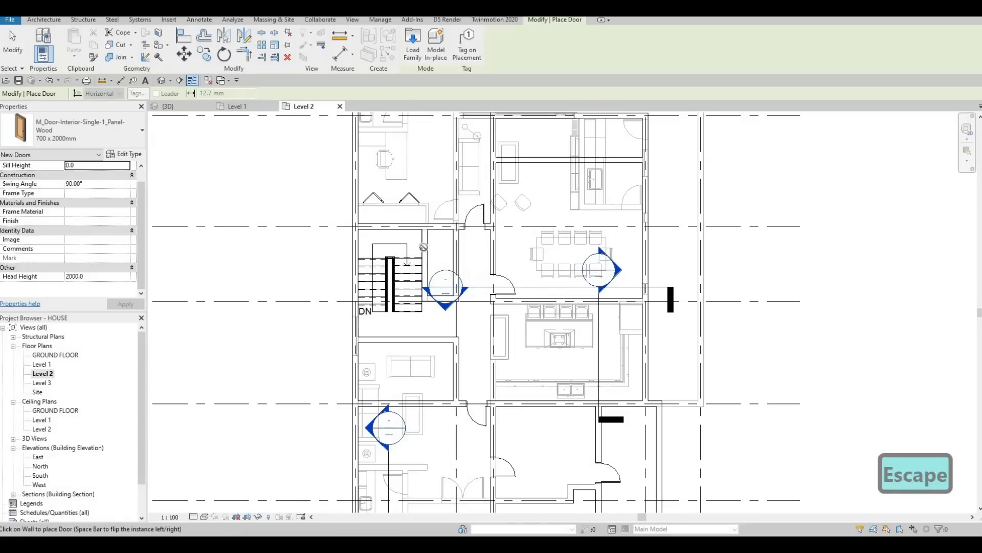
scroll(446, 153, down, 1)
middle_drag(447, 148, 449, 218)
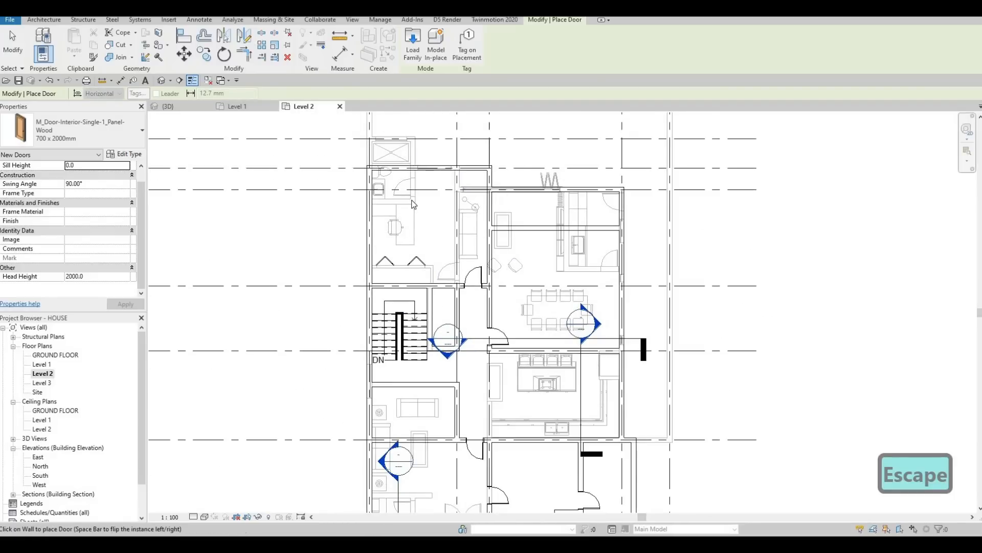
key(Escape)
key(Escape)
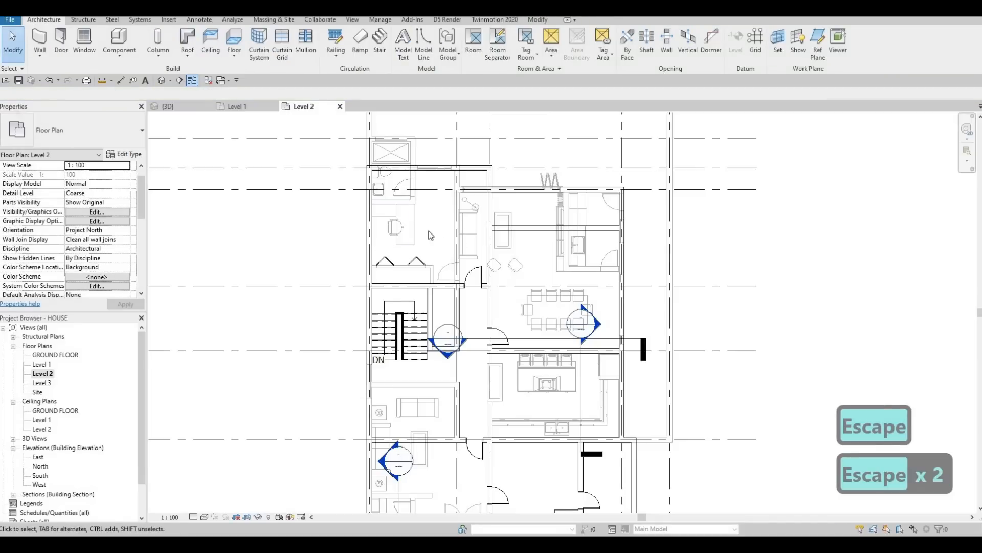
key(Escape)
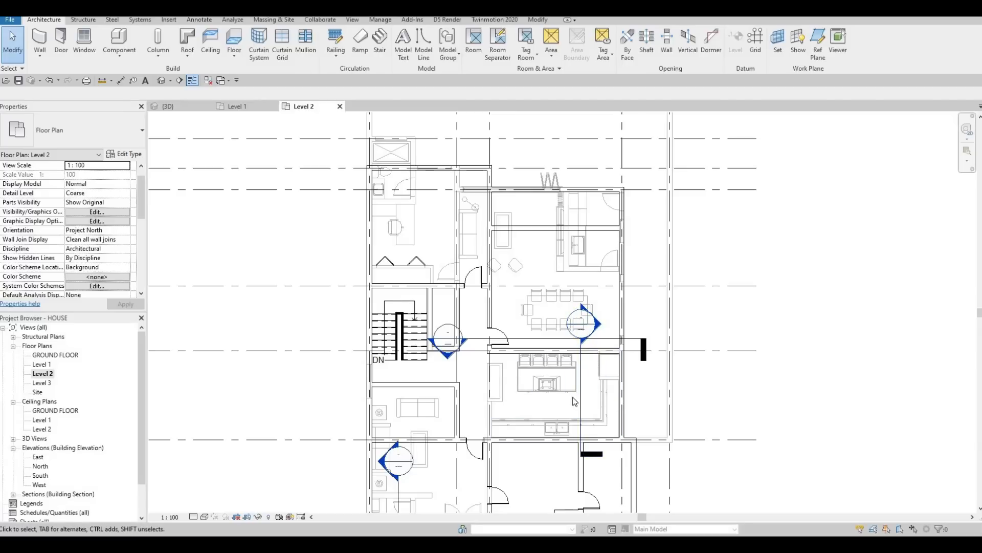
key(Escape)
key(Escape)
Step: Place an M_Sofa-Corbu Sofa 2 against the grid G wall in the room north of it, rotated parallel to the wall, 1900 mm from grid 3
click(463, 240)
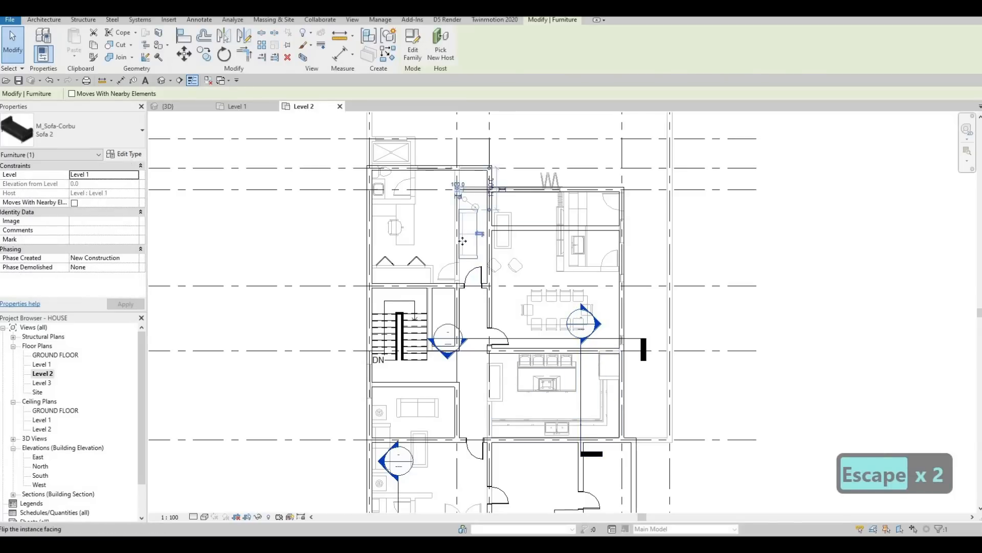
key(c)
key(s)
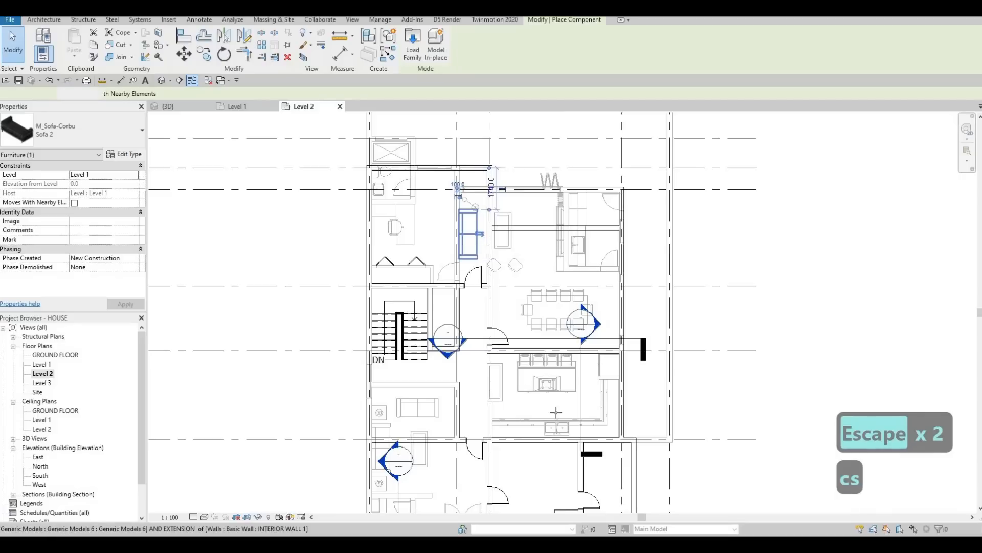
scroll(567, 404, up, 2)
key(space)
key(space)
key(space)
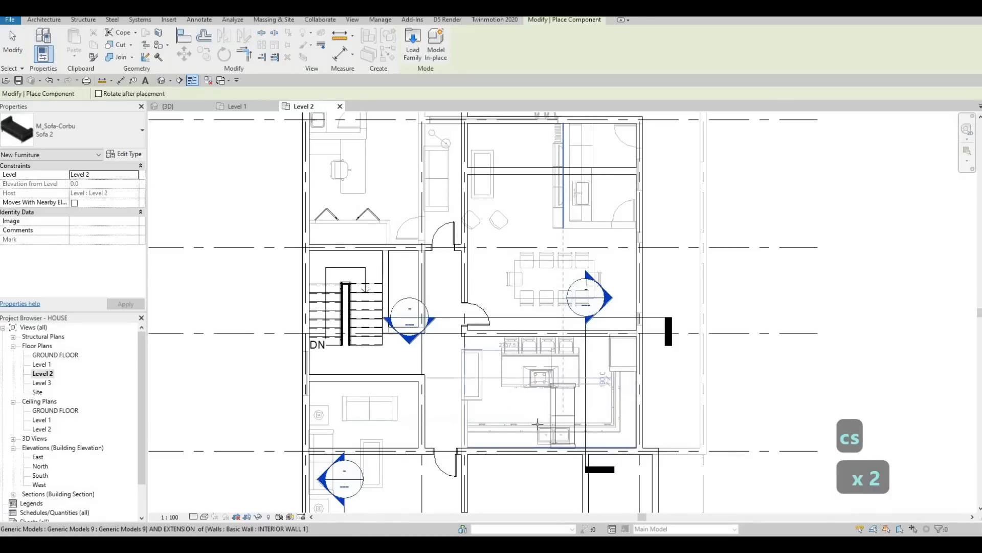
key(space)
scroll(557, 412, down, 1)
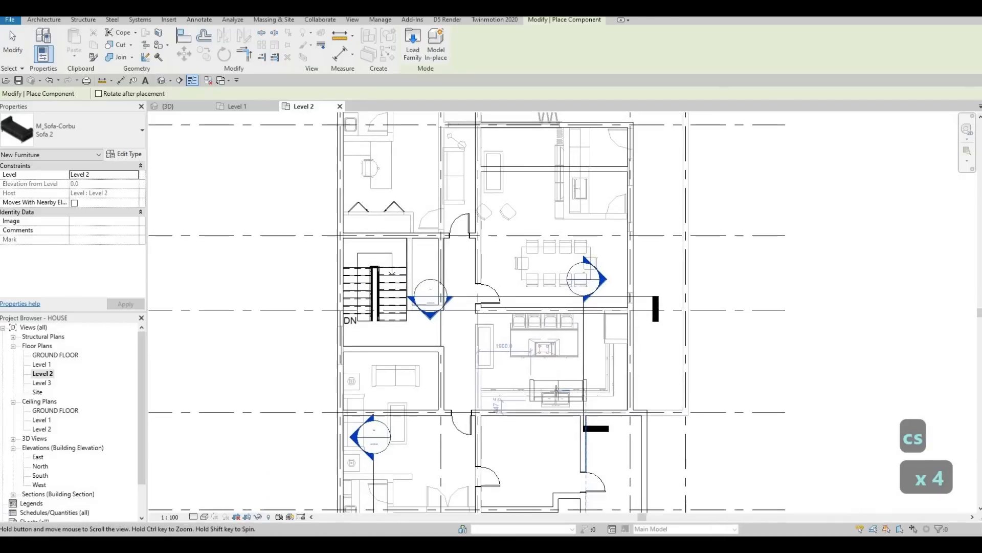
scroll(562, 409, up, 1)
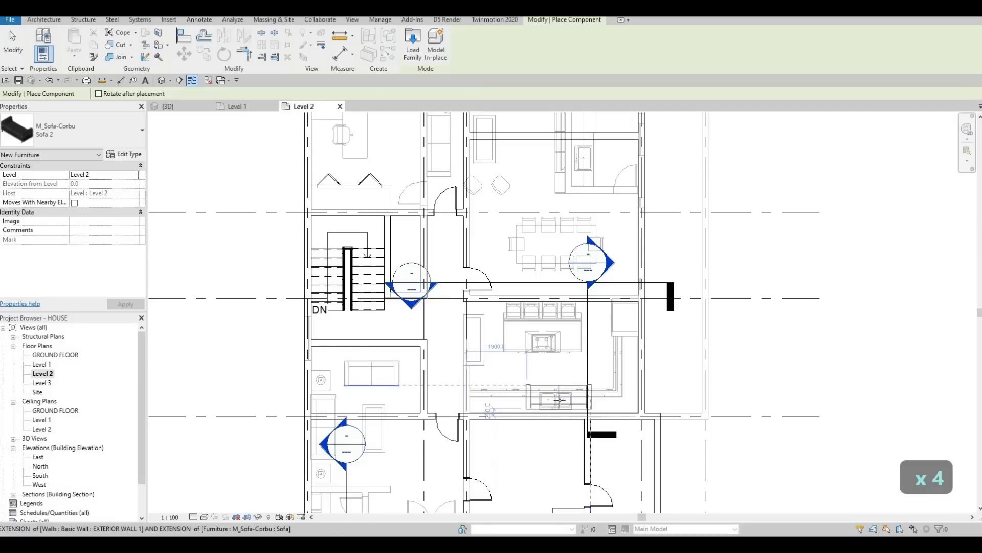
click(559, 401)
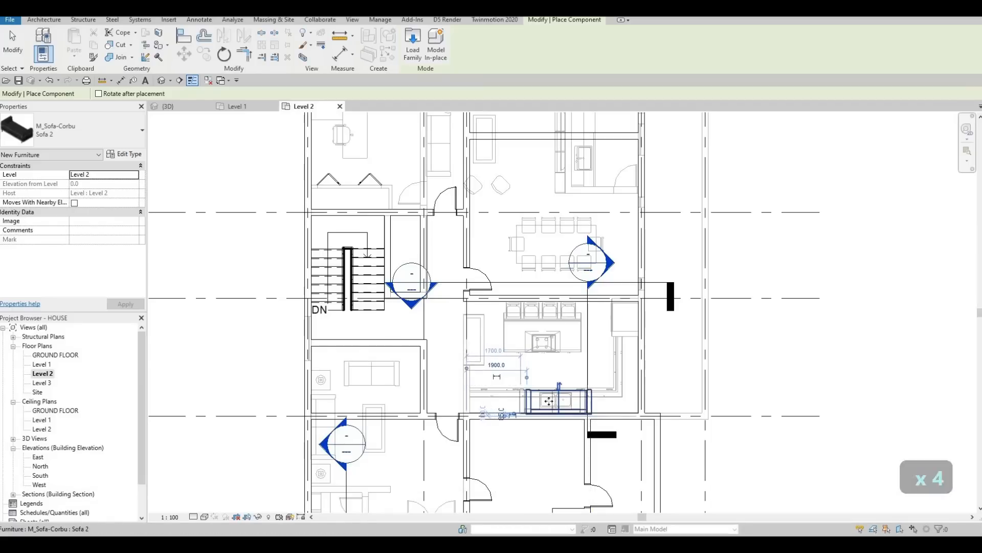
key(Escape)
key(Escape)
key(Escape)
Step: Place an M_Chair-Desk desk chair, rotated diagonally, near the east wall of the room between grids F and G
click(529, 227)
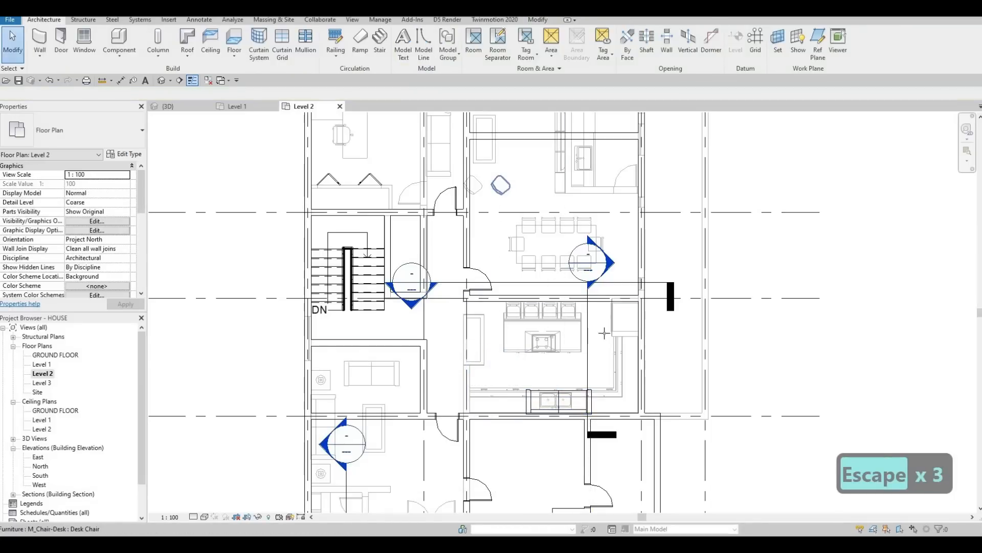
key(c)
key(s)
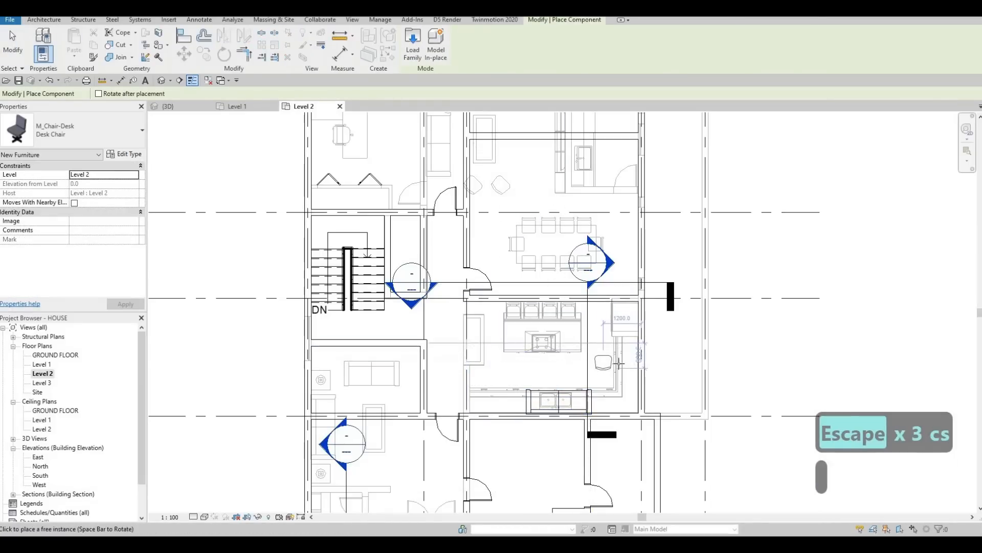
key(space)
key(space)
key(space)
key(space)
key(space)
key(space)
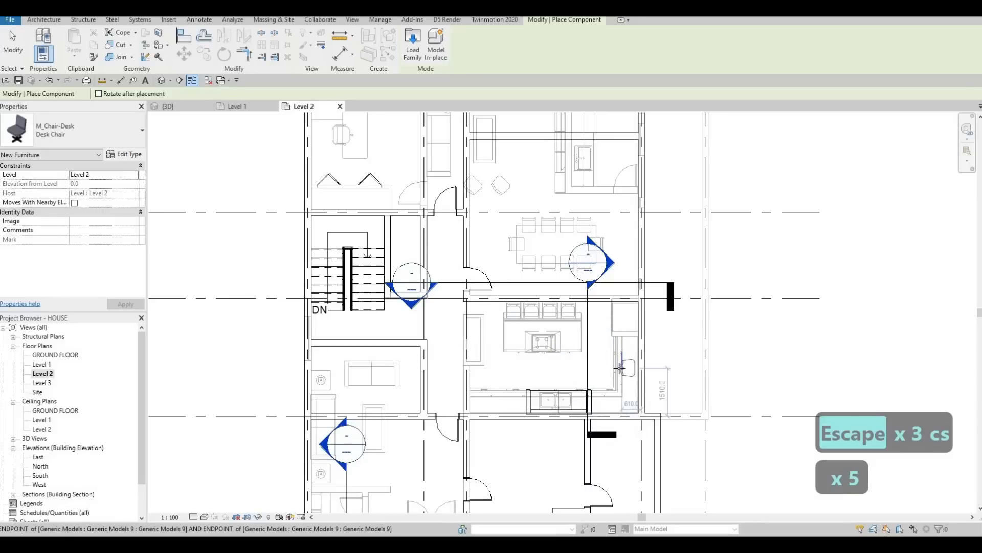
key(space)
scroll(606, 368, up, 2)
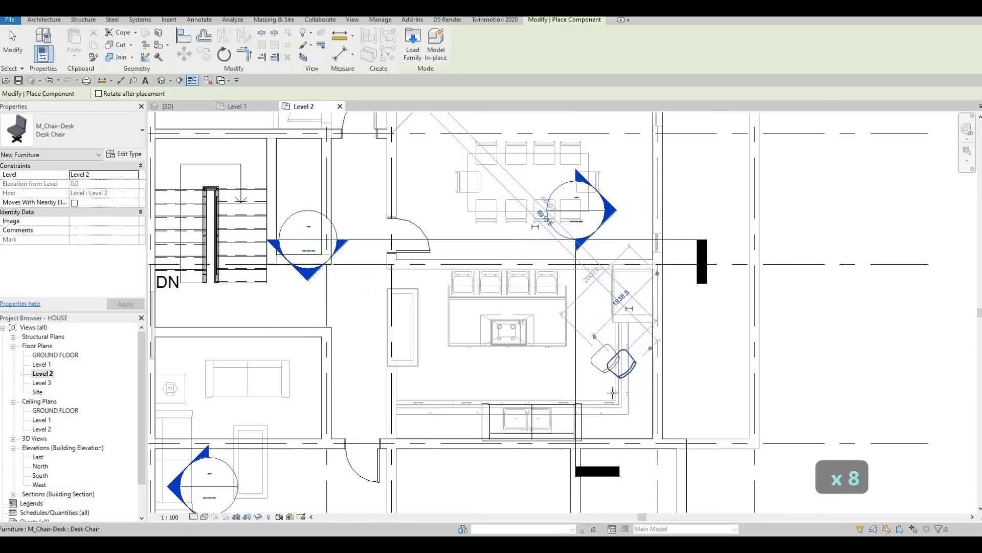
click(609, 365)
key(Escape)
key(Escape)
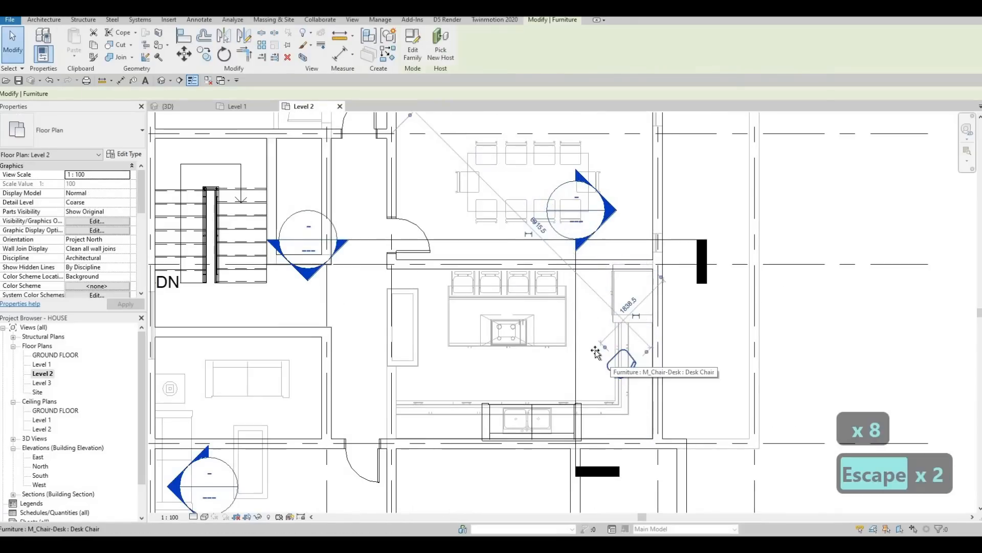
Step: Move the new desk chair slightly northwest, away from the room's east wall
click(611, 362)
key(Escape)
key(Escape)
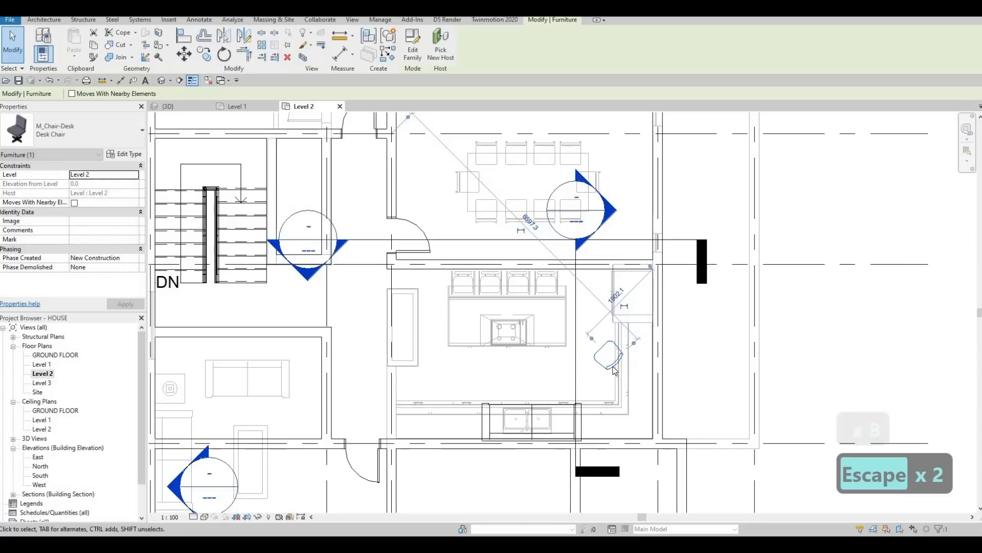
Step: Copy the desk chair 700 mm straight south
click(614, 368)
key(c)
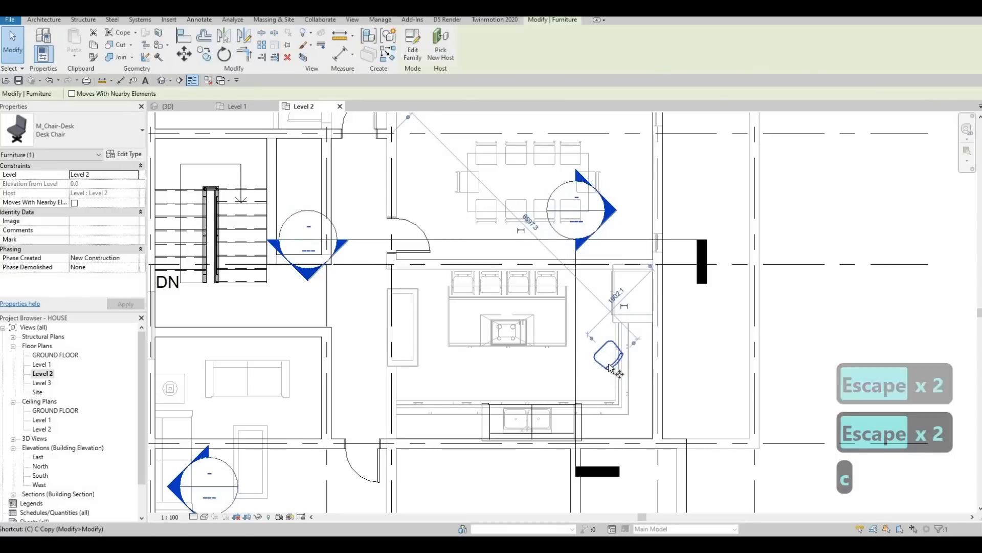
key(o)
click(609, 366)
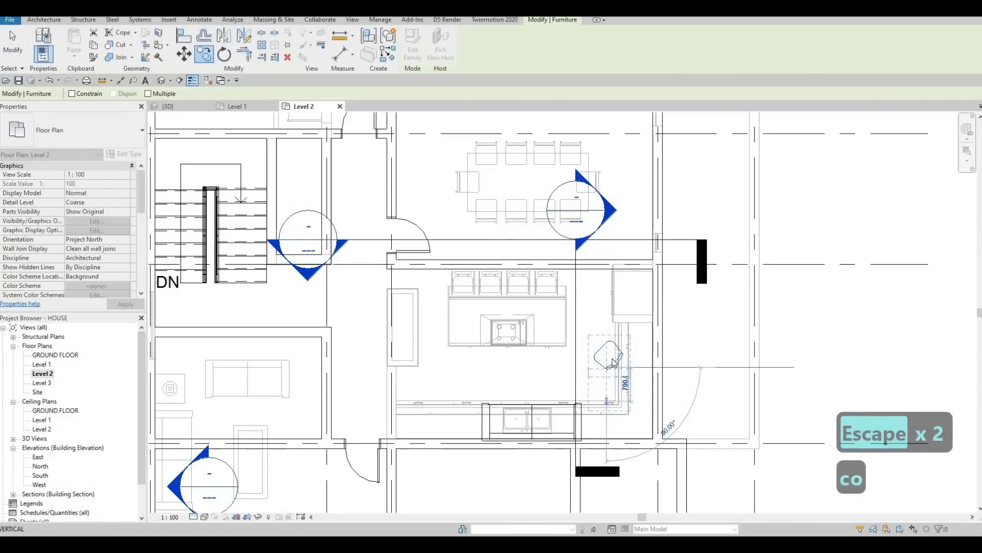
click(609, 402)
key(Escape)
key(Escape)
Step: Move both desk chairs together slightly east, closer to the room's east wall
click(609, 378)
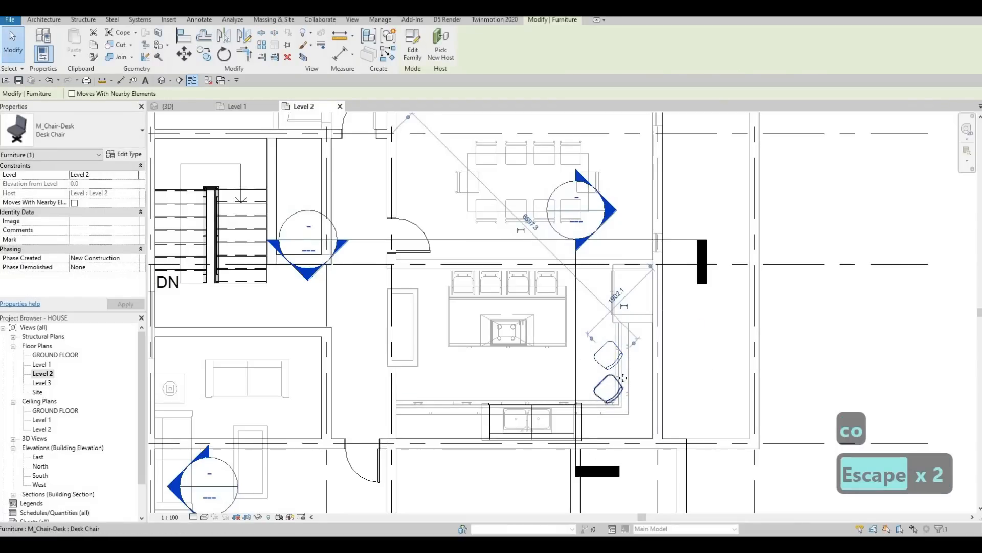
ctrl+click(623, 379)
drag(623, 381, 642, 386)
key(Escape)
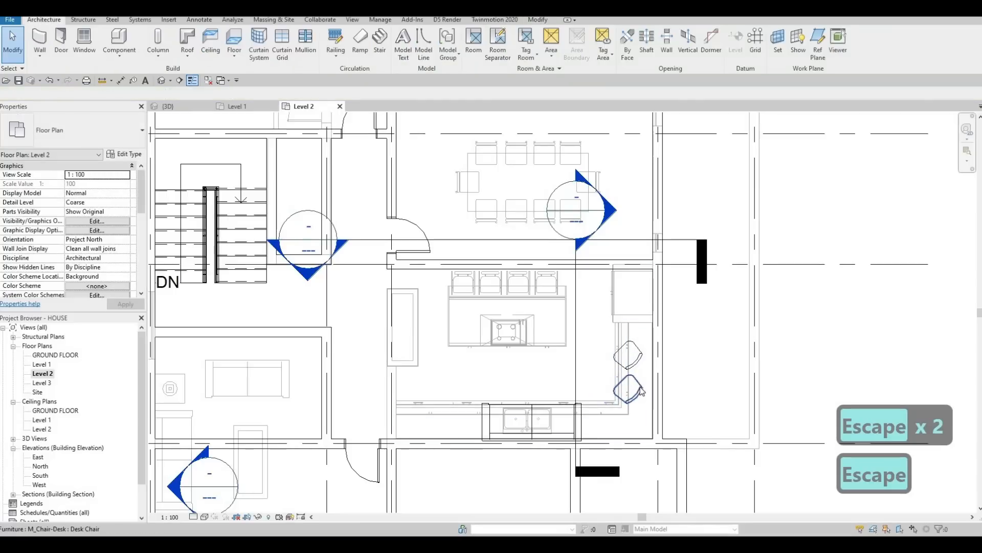
Step: Nudge the southern desk chair three increments farther south
click(641, 390)
key(Down)
key(Down)
key(Down)
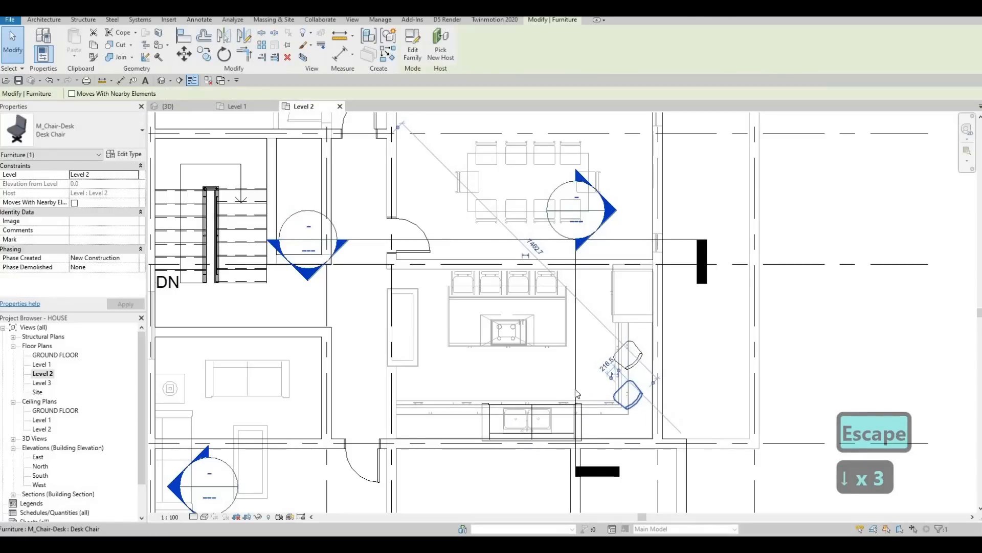
Step: Duplicate the south-wall sofa's type as Sofa 3 and set its width to 3000 mm
middle_drag(572, 402, 581, 380)
scroll(580, 381, down, 1)
key(Escape)
key(Escape)
click(580, 412)
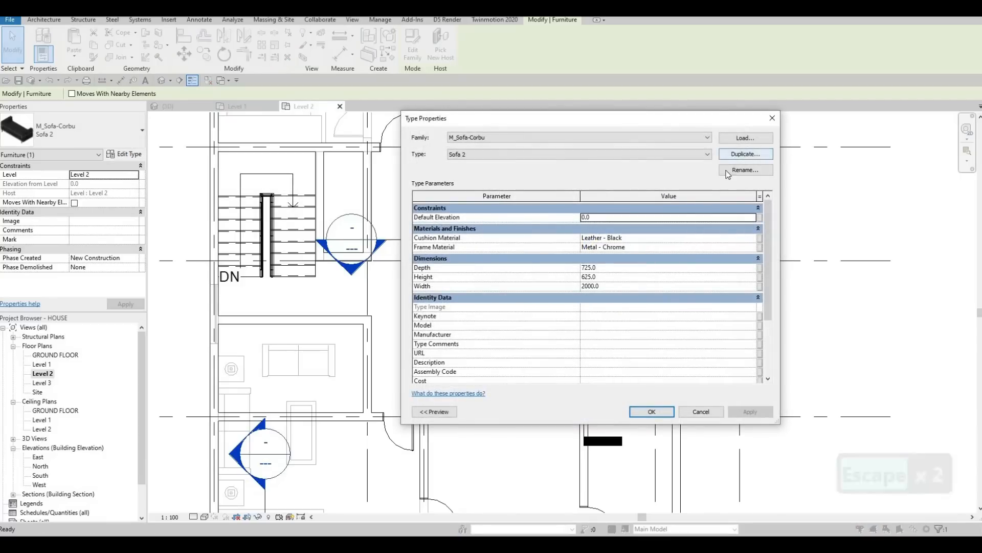
click(735, 154)
click(580, 292)
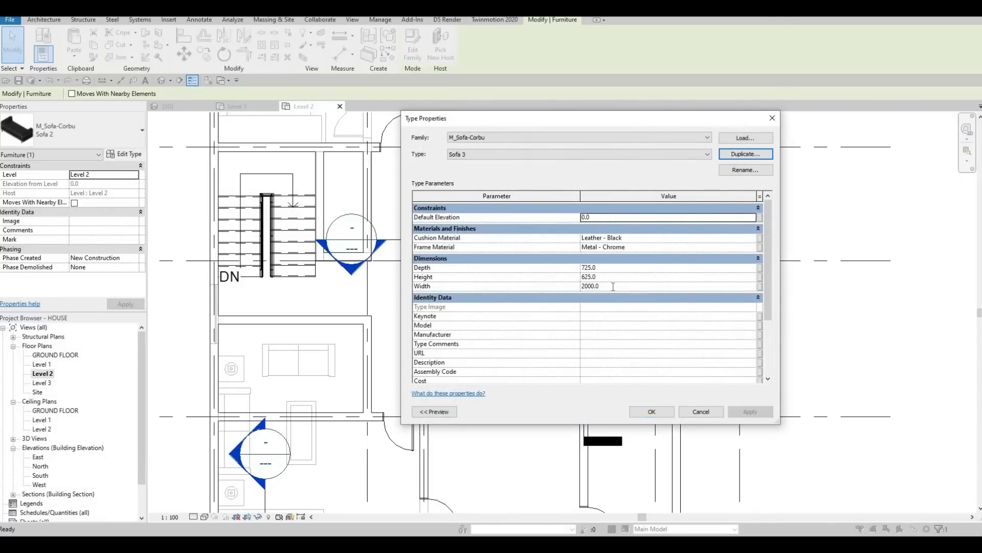
click(614, 286)
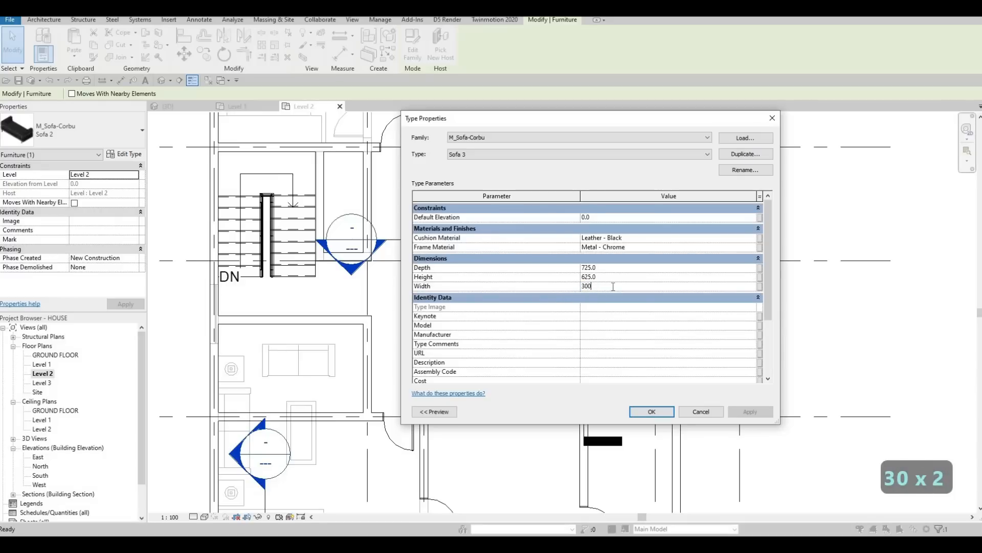
click(662, 411)
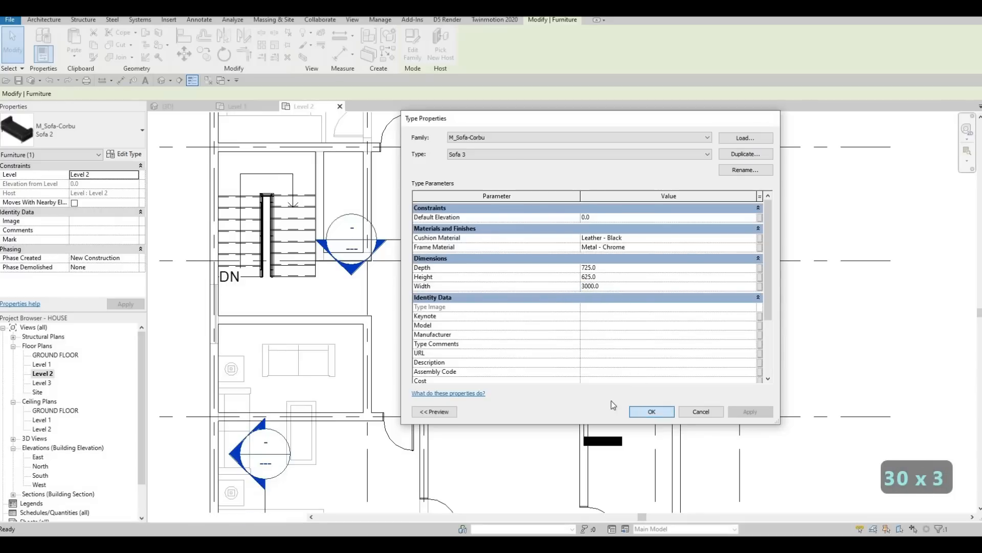
key(Escape)
key(Escape)
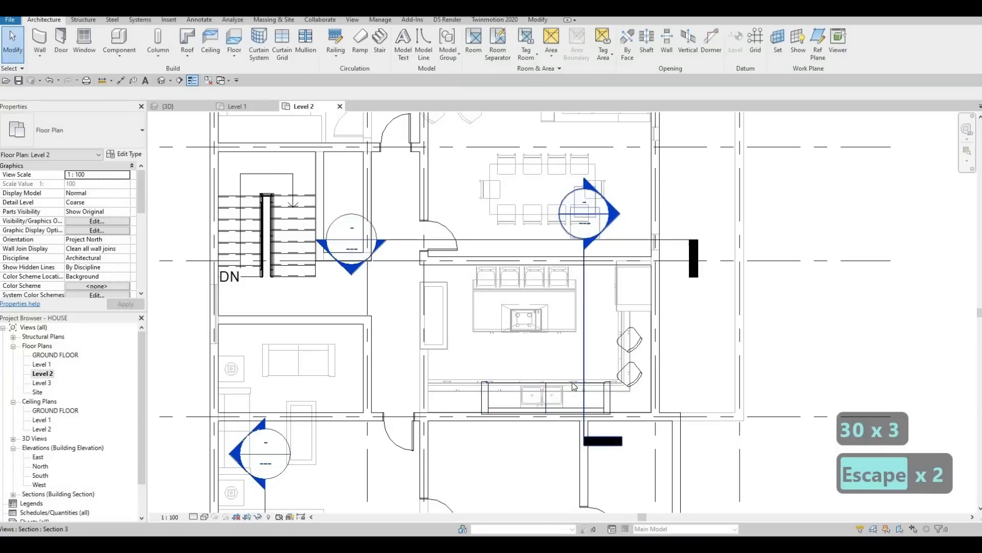
Step: Nudge the widened sofa west along the south wall and slightly north, away from the wall
click(573, 381)
key(Left)
key(Left)
key(Left)
key(Left)
key(Left)
key(Left)
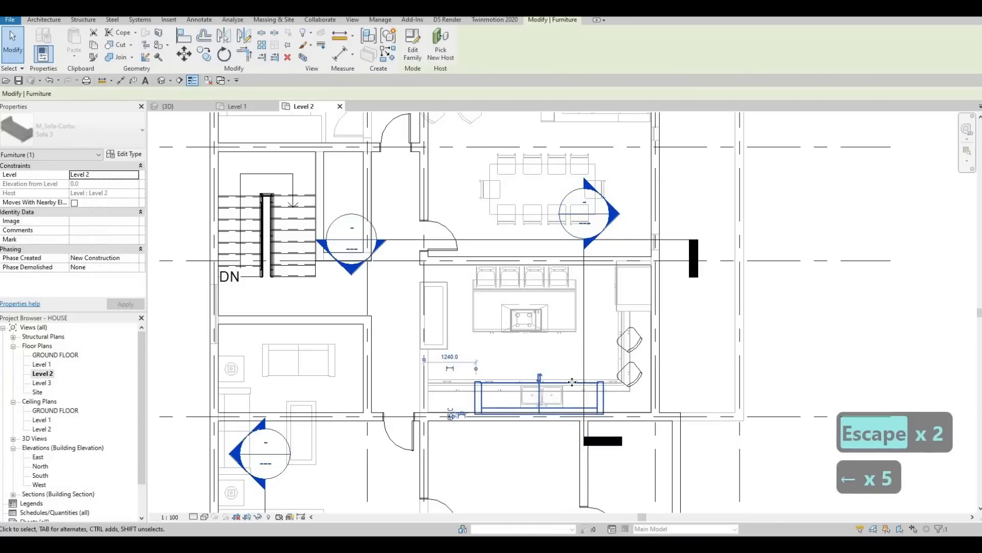
key(shift+Left)
key(shift+Left)
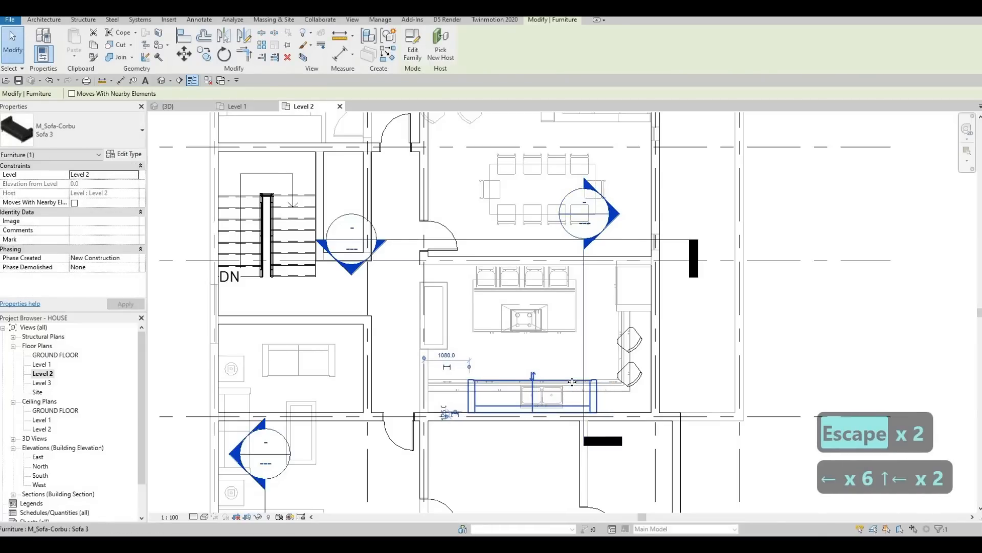
key(Escape)
key(Escape)
Step: Place a 0610 x 0610 x 0762mm night stand, matching the Level 1 one, in the sofa room's southwest corner beside the sofa
scroll(481, 173, down, 2)
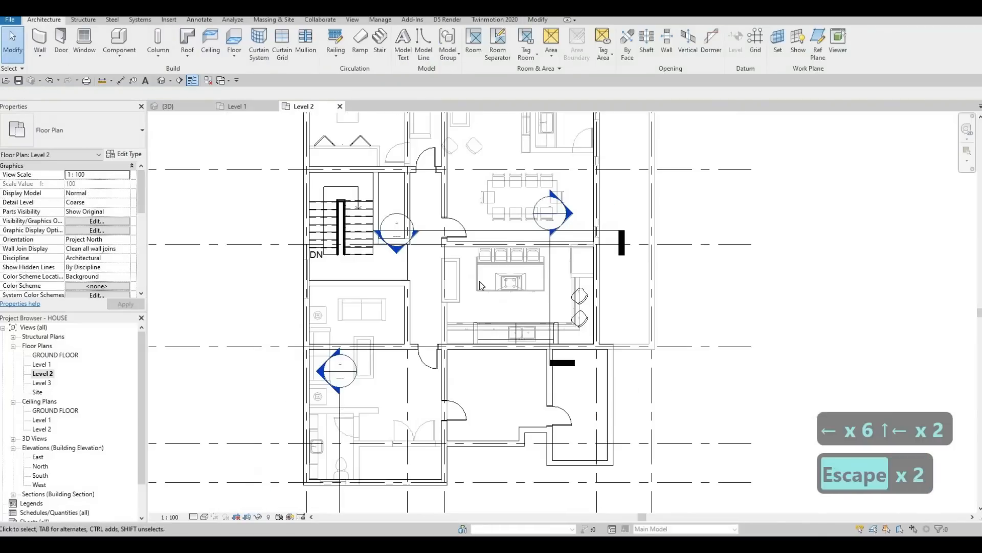
middle_drag(427, 201, 427, 273)
key(Escape)
key(Escape)
scroll(357, 302, down, 1)
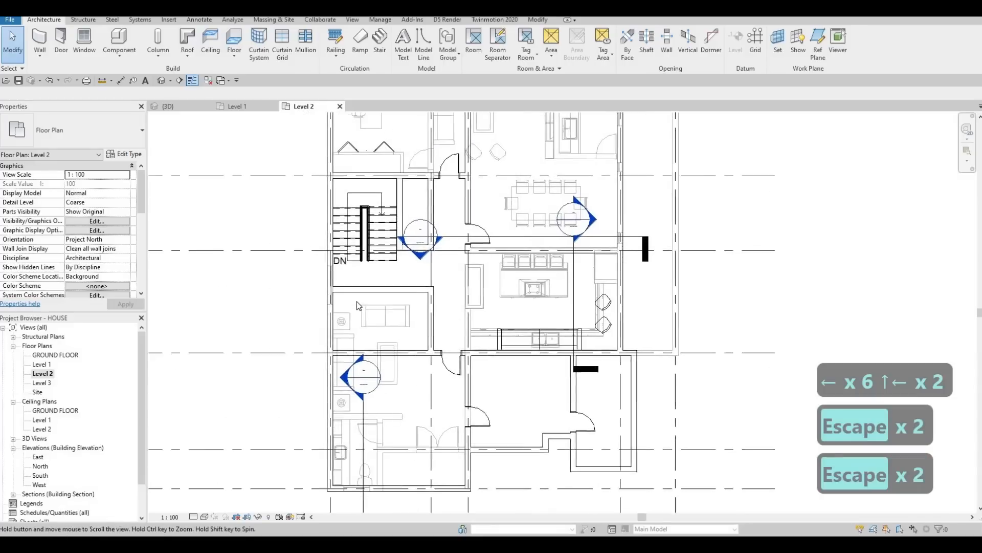
middle_drag(358, 302, 361, 300)
key(Escape)
key(c)
key(s)
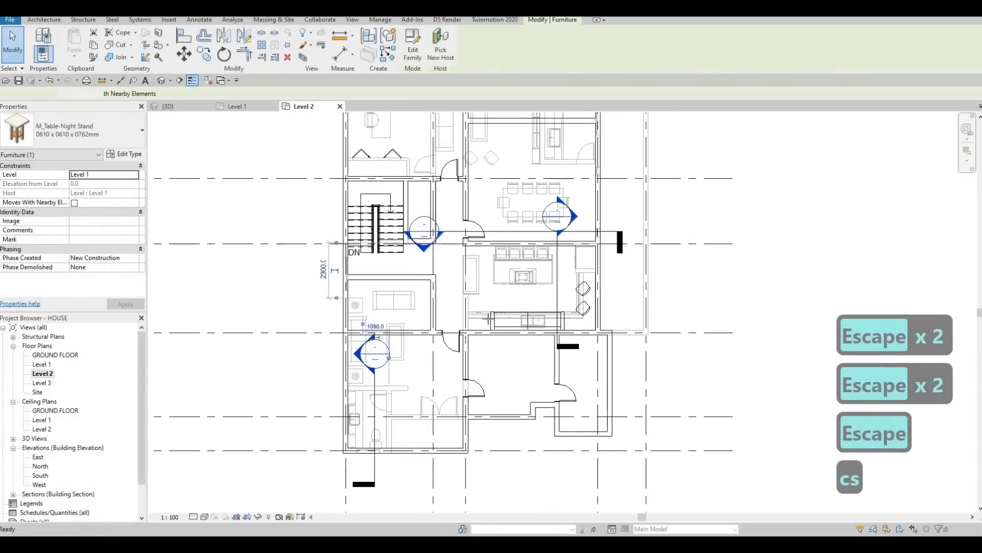
scroll(476, 317, up, 4)
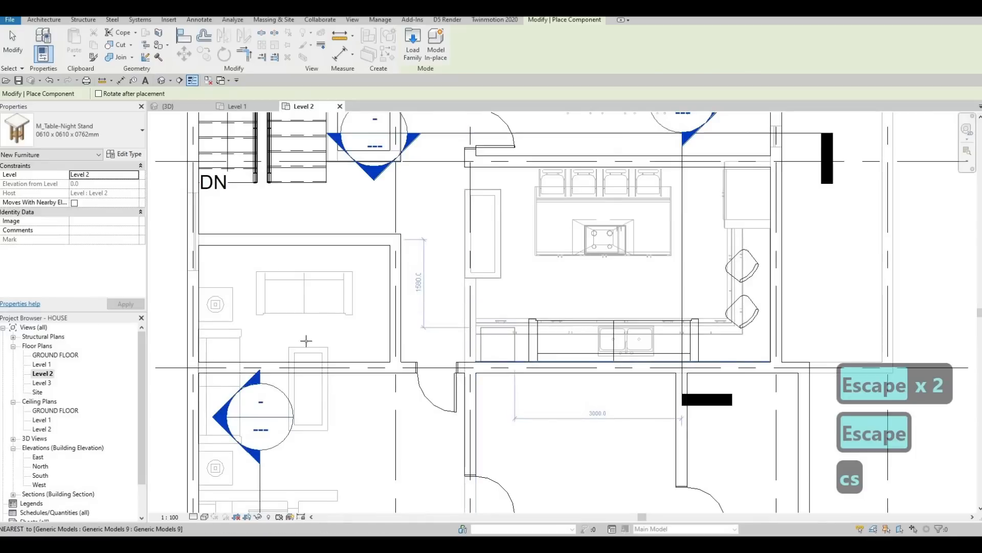
key(Escape)
key(Escape)
key(Escape)
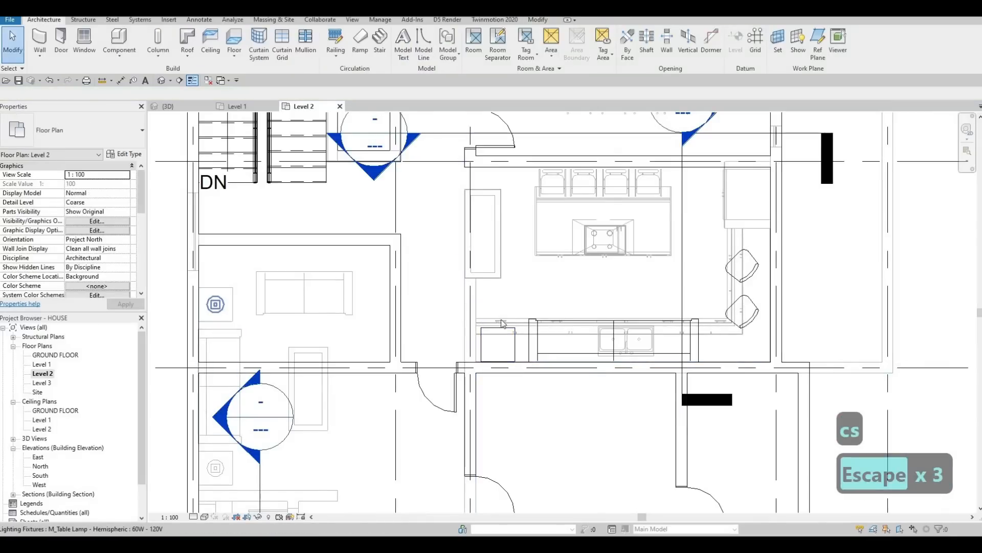
Step: Place a hemispheric 60W - 120V table lamp, matching the Level 1 one, at the centre of the new night stand
click(223, 309)
key(c)
key(s)
scroll(480, 353, up, 2)
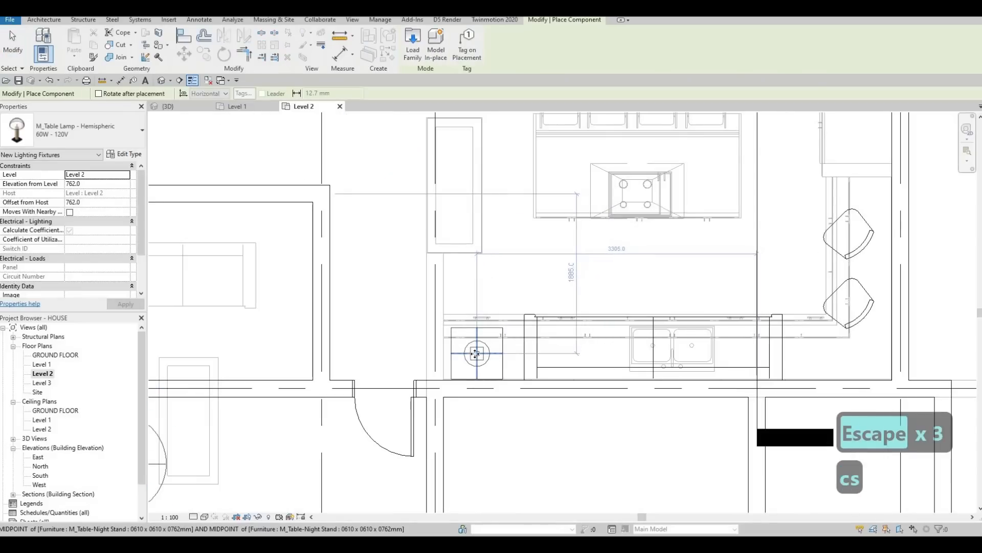
click(476, 353)
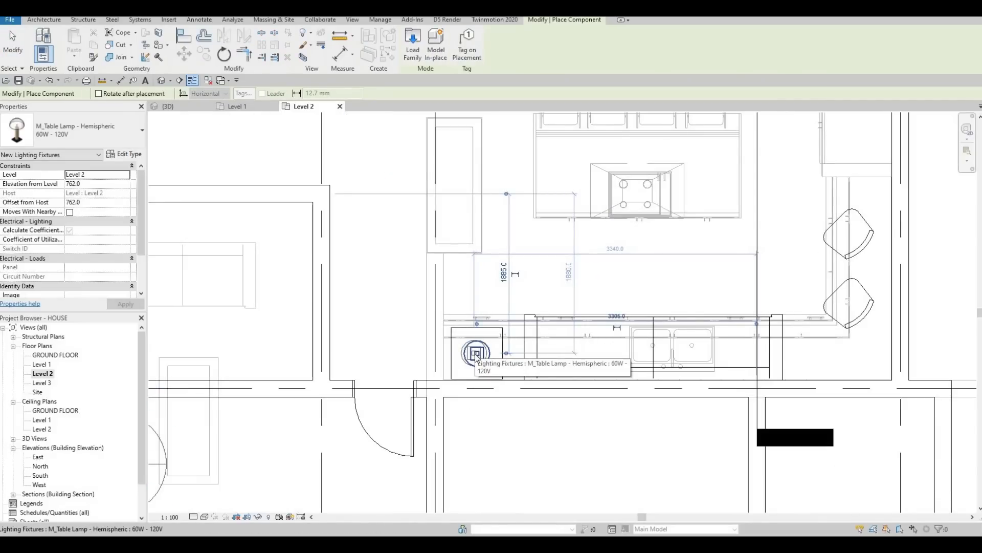
key(Escape)
key(Escape)
key(Escape)
Step: Place an arm-extension 100W - 120V floor lamp, matching the Level 1 one, in the room's southeast corner, rotated diagonally with its arm pointing northwest
scroll(472, 272, down, 4)
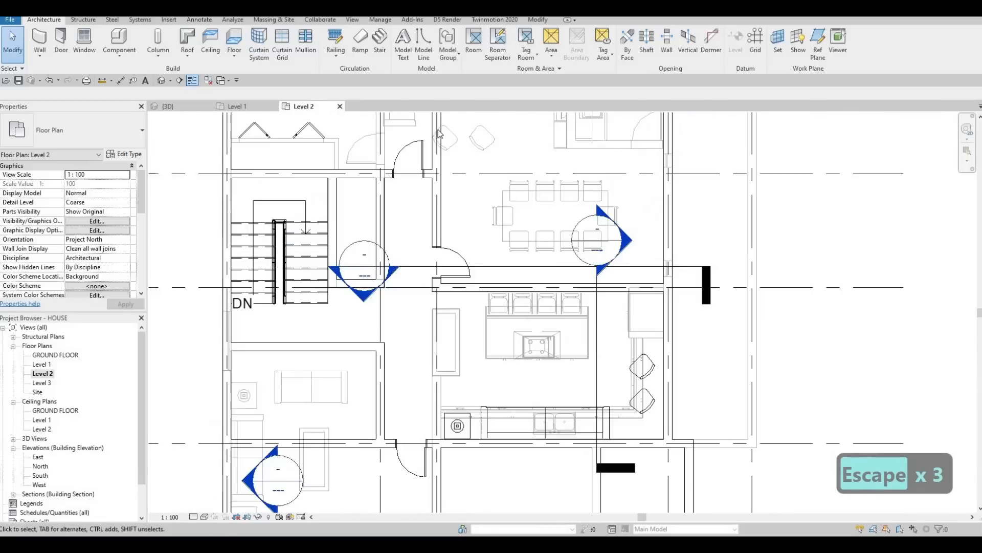
key(Escape)
scroll(438, 127, down, 3)
click(596, 265)
key(c)
key(s)
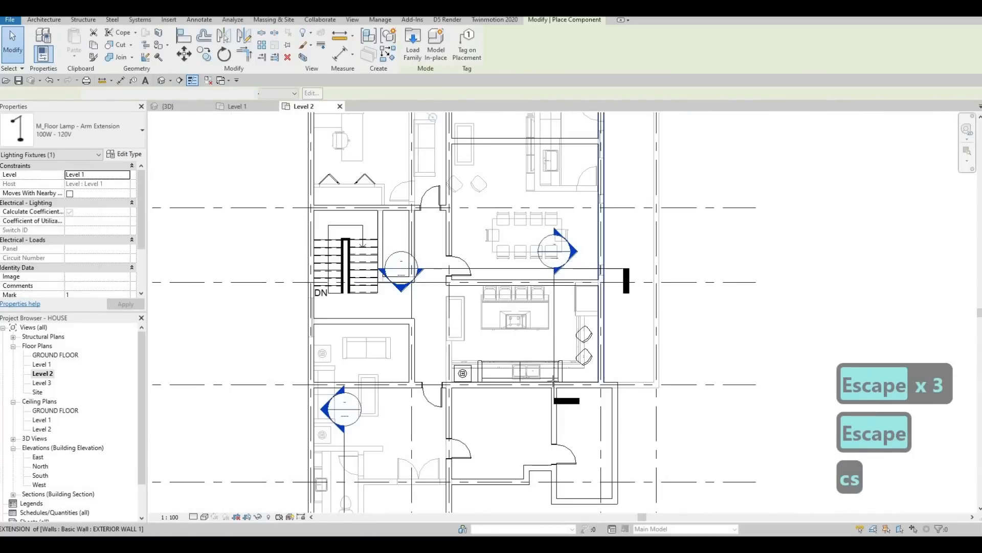
scroll(588, 383, up, 5)
key(space)
key(space)
key(space)
key(space)
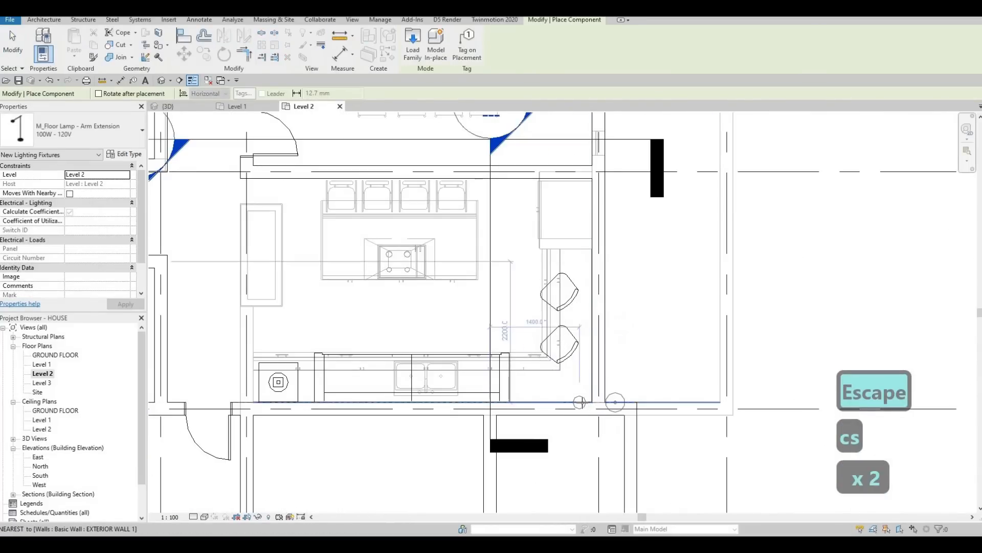
key(space)
key(space)
key(space)
key(space)
key(space)
key(space)
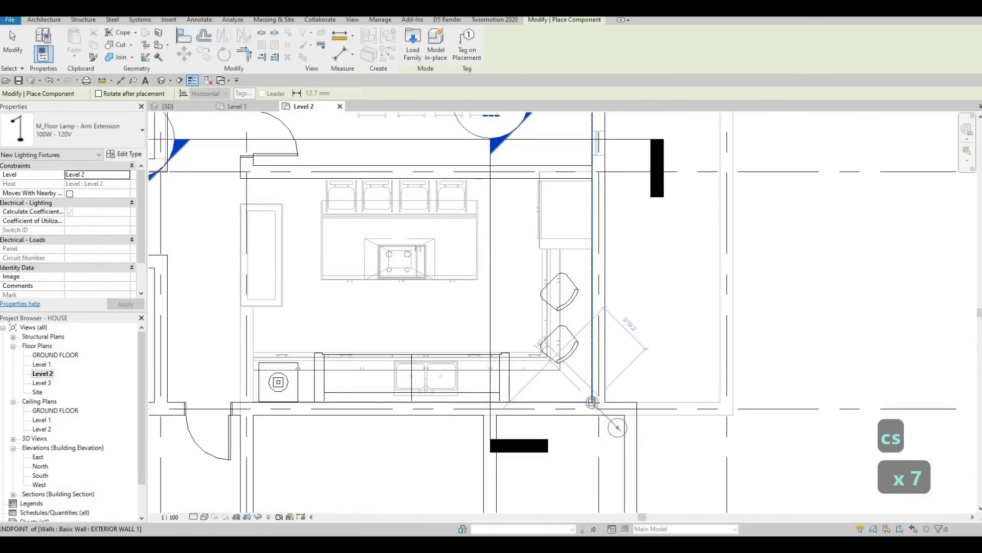
key(space)
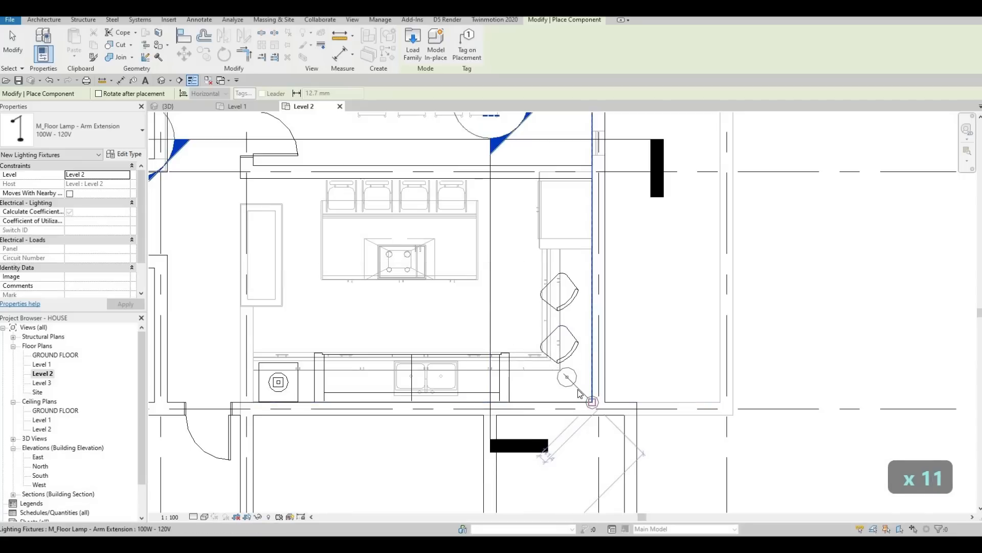
click(585, 397)
scroll(587, 399, up, 2)
key(Escape)
key(Escape)
Step: Move the floor lamp northwest out of the corner, close to the sofa's east end
drag(575, 384, 519, 356)
key(Escape)
scroll(500, 274, down, 5)
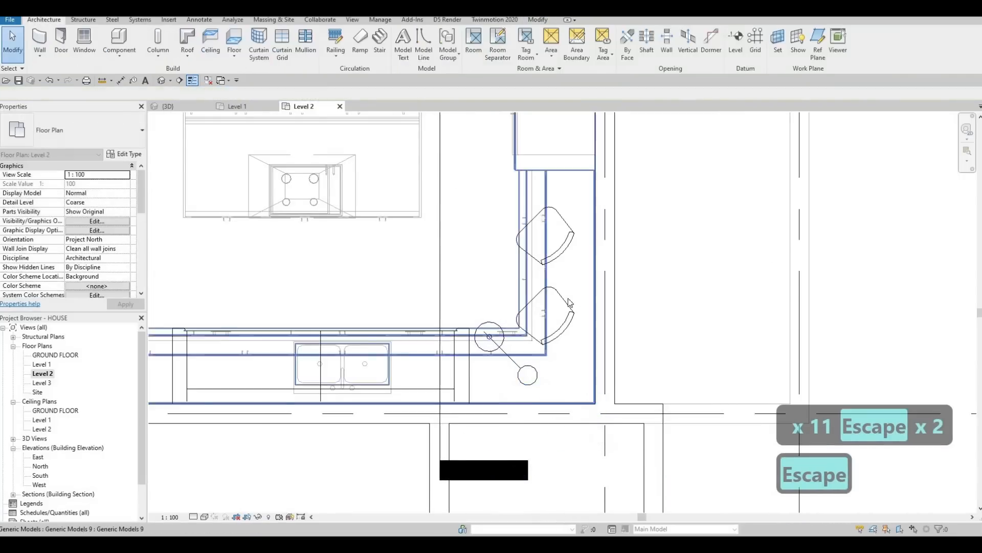
Step: Nudge the northern desk chair three increments north and one east, and the southern desk chair two increments east
middle_drag(500, 275, 494, 332)
scroll(497, 323, down, 2)
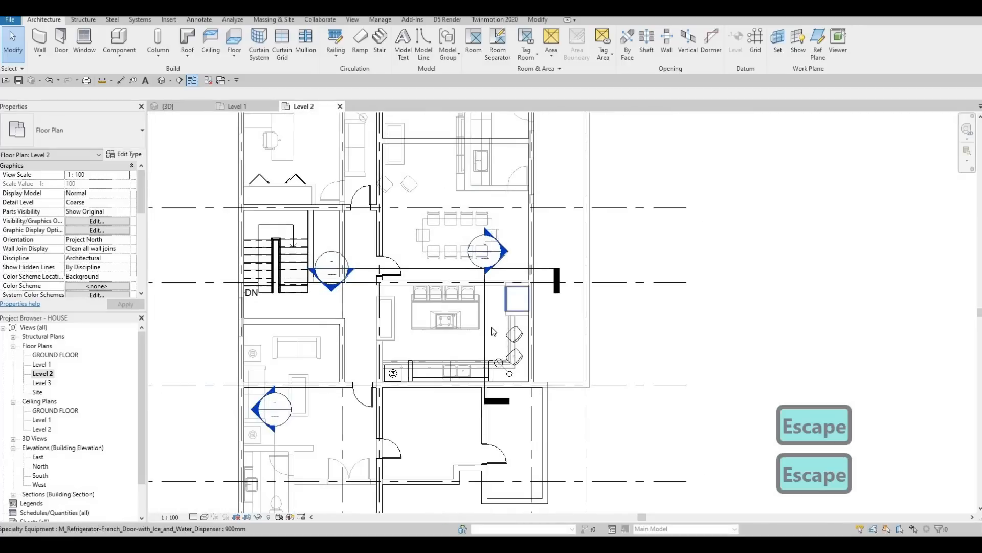
key(Escape)
click(519, 326)
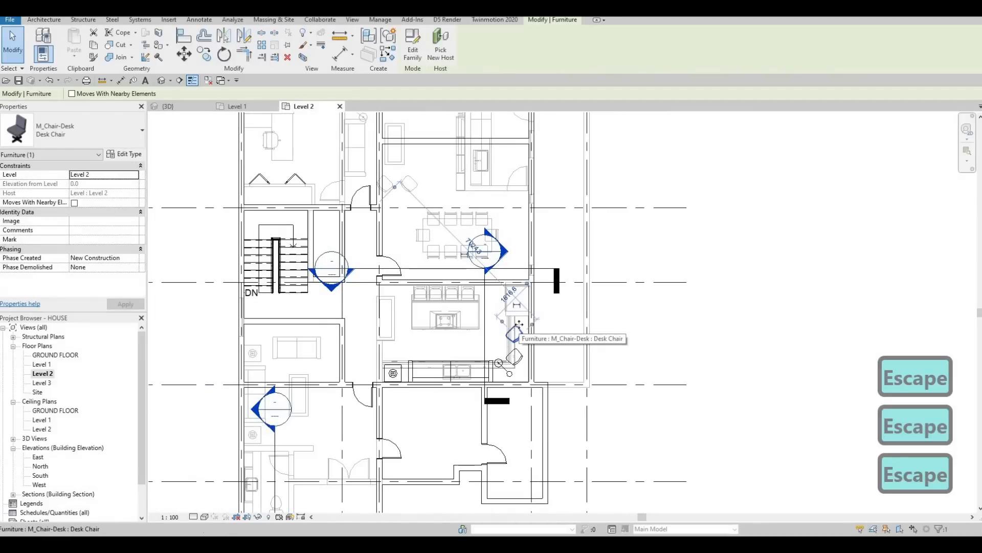
key(Up)
key(Up)
key(Up)
key(Right)
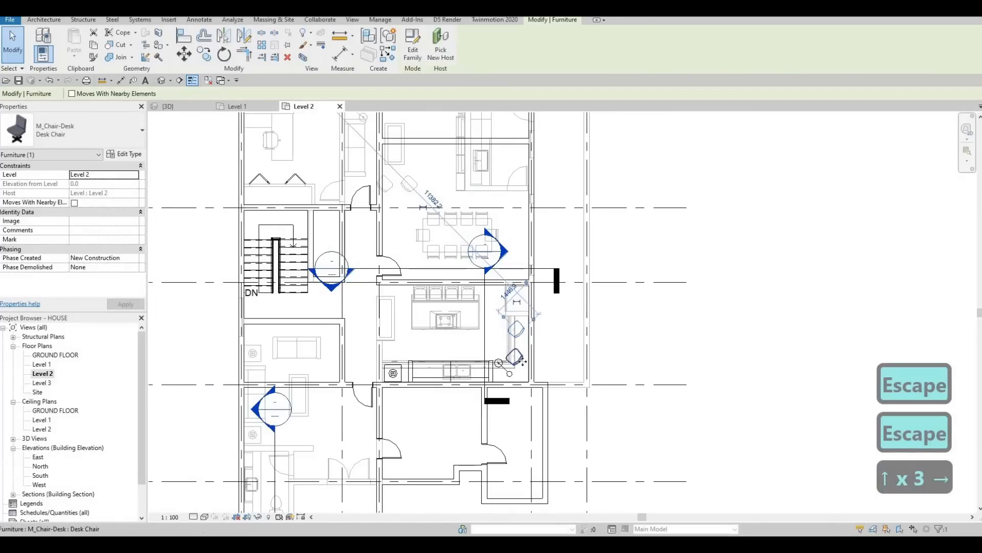
key(Right)
key(Right)
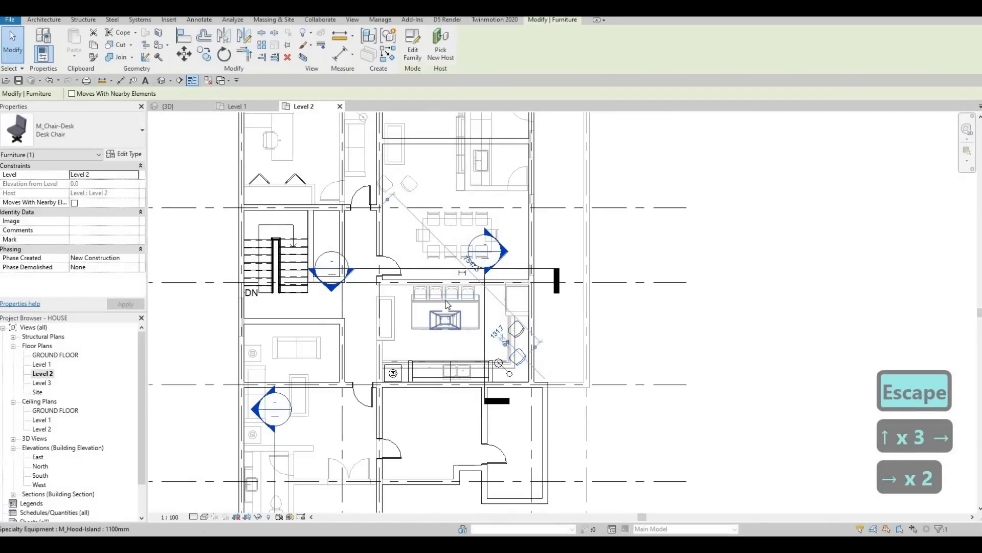
Step: Place a 0915 x 1830 x 0457mm 2 coffee table, matching the Level 1 one, lengthwise in front of the sofa
middle_drag(404, 161, 413, 184)
key(Escape)
click(411, 179)
key(c)
key(s)
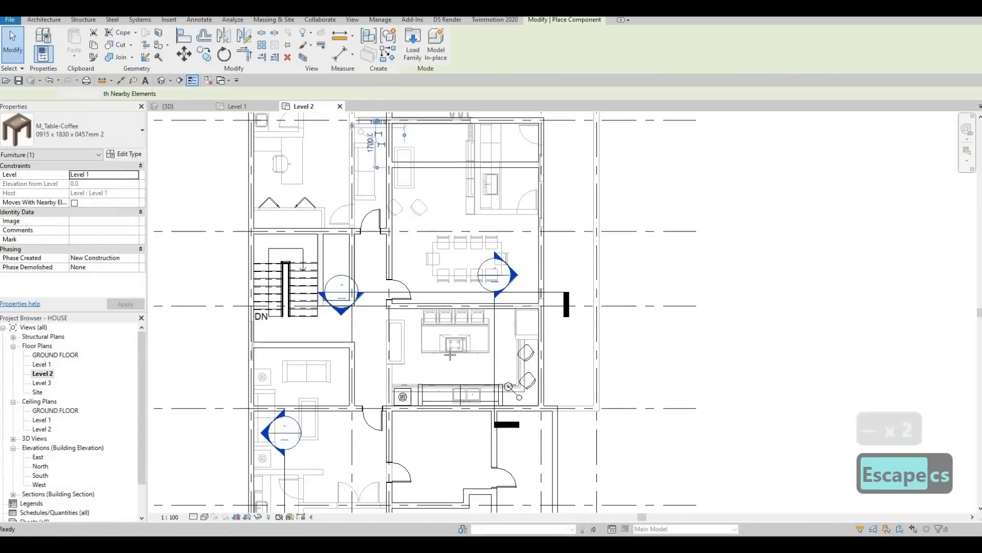
scroll(451, 354, up, 2)
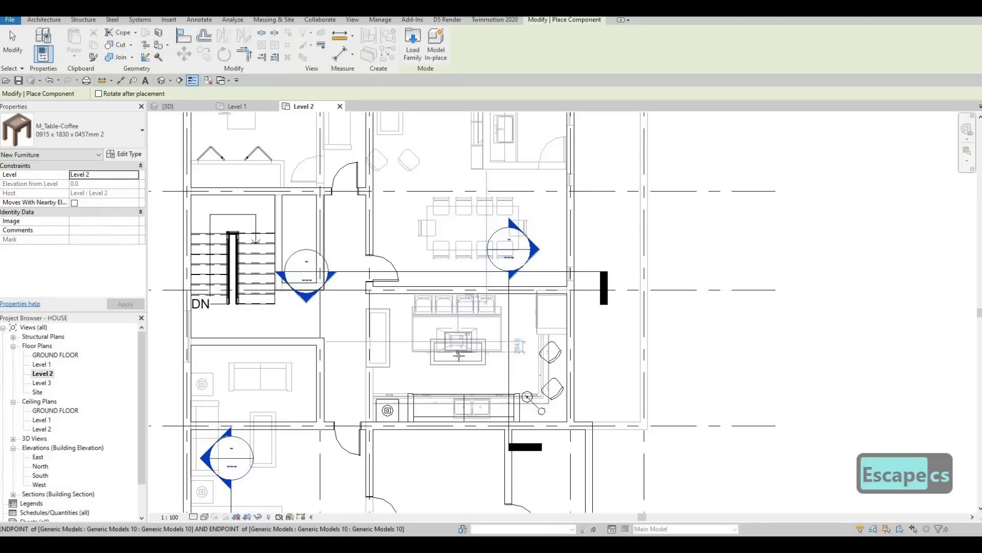
key(Escape)
key(Escape)
key(Escape)
Step: Place an M_Shower Stall-2D 2, matching the existing stall in the northwest, against the north wall of the small southeast bathroom
scroll(440, 368, down, 3)
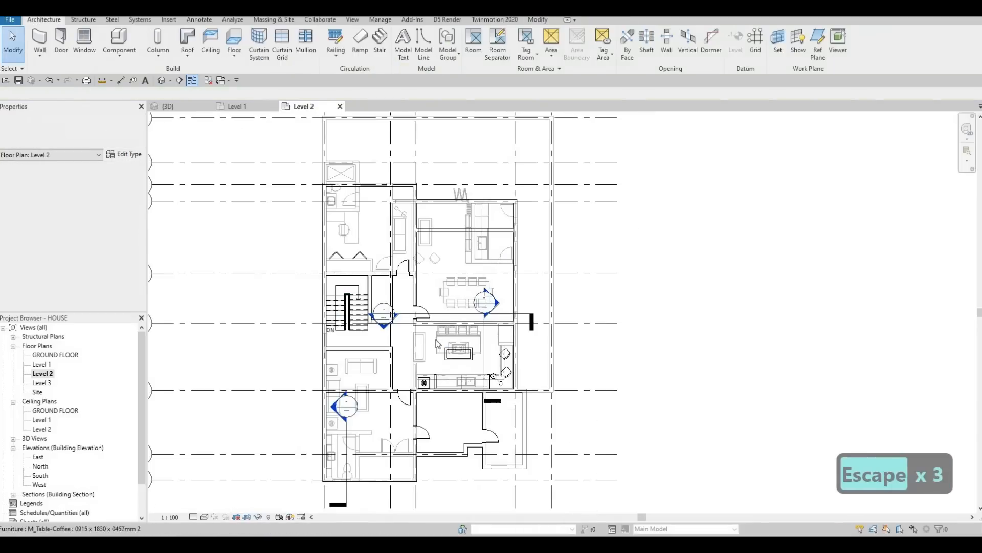
scroll(418, 379, up, 1)
middle_drag(418, 376, 424, 363)
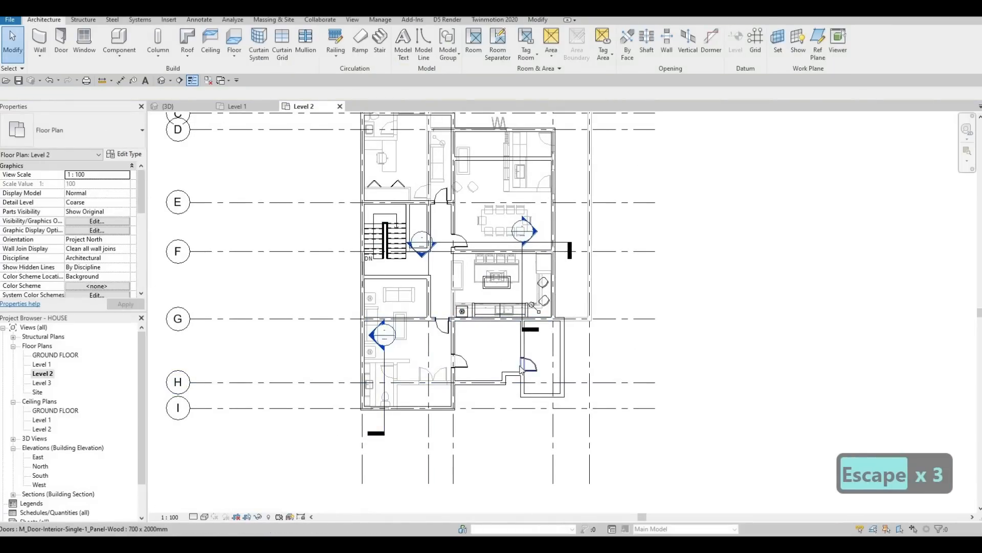
key(Escape)
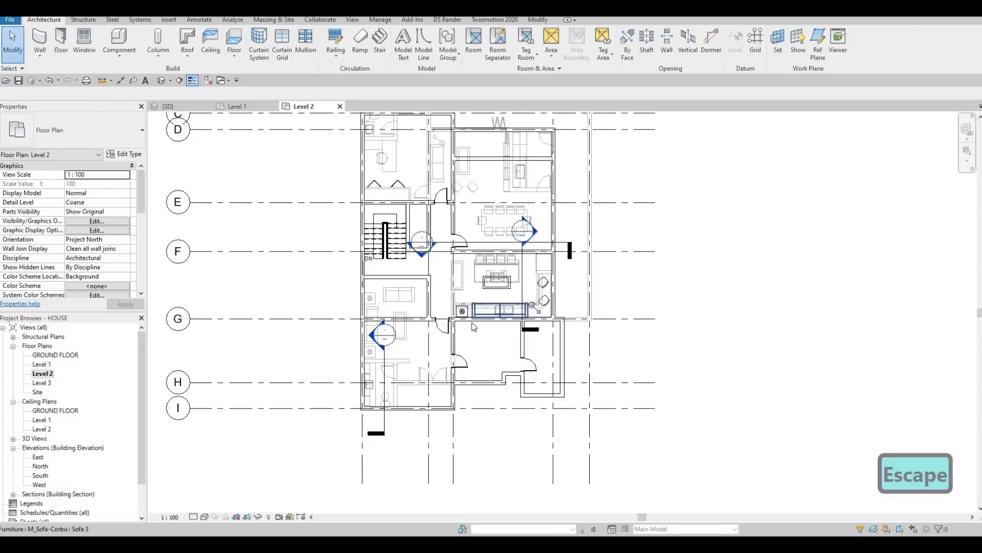
middle_drag(455, 239, 463, 289)
scroll(460, 268, up, 1)
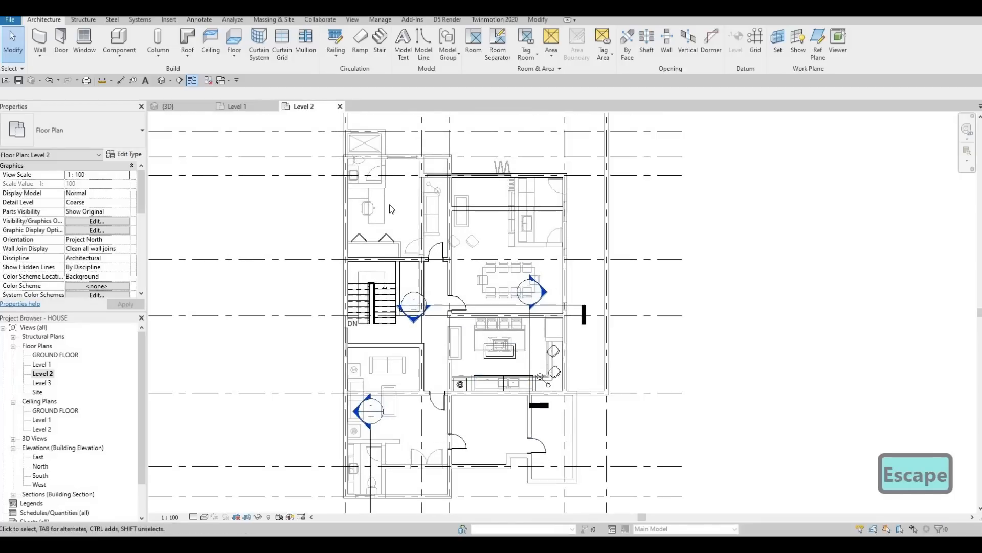
click(374, 147)
key(c)
key(s)
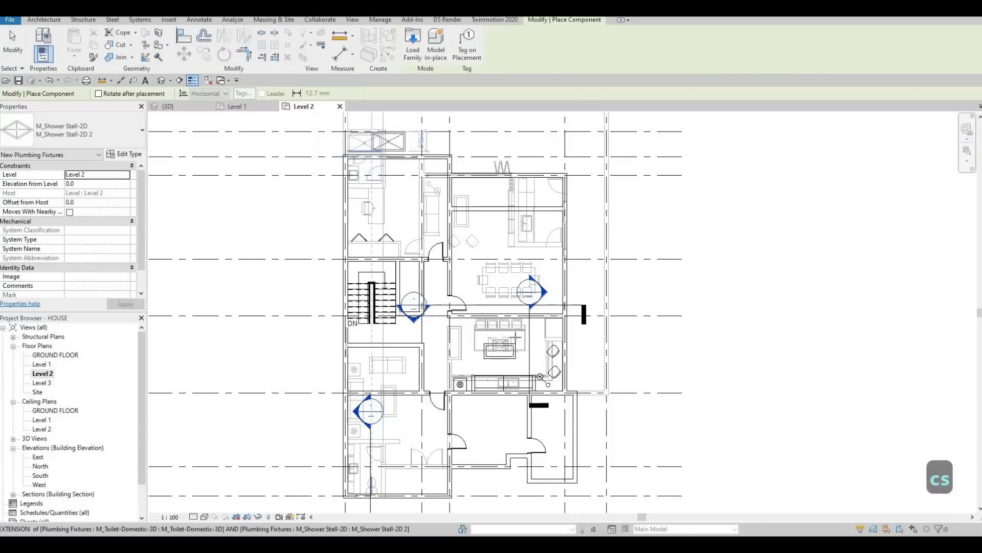
scroll(542, 412, up, 2)
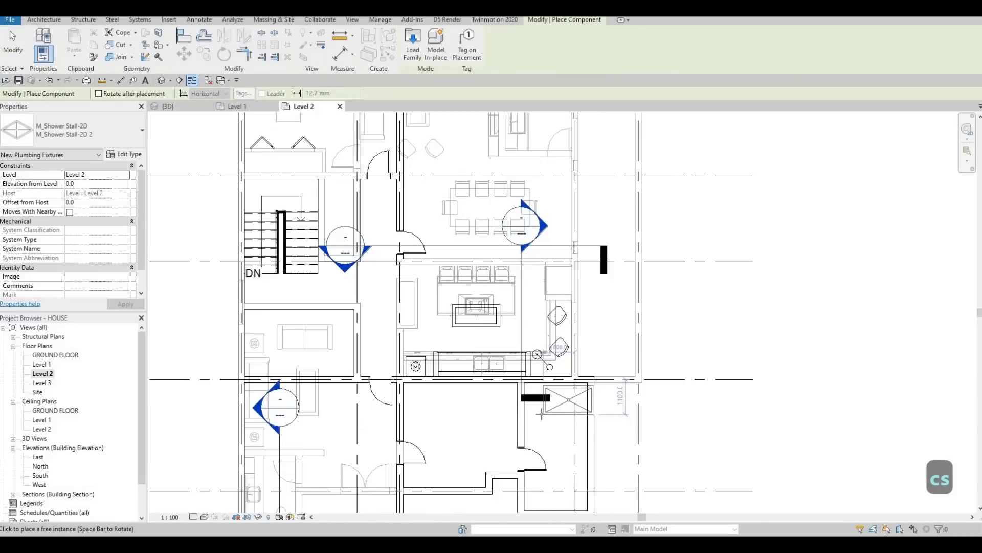
scroll(530, 414, up, 2)
scroll(550, 404, up, 2)
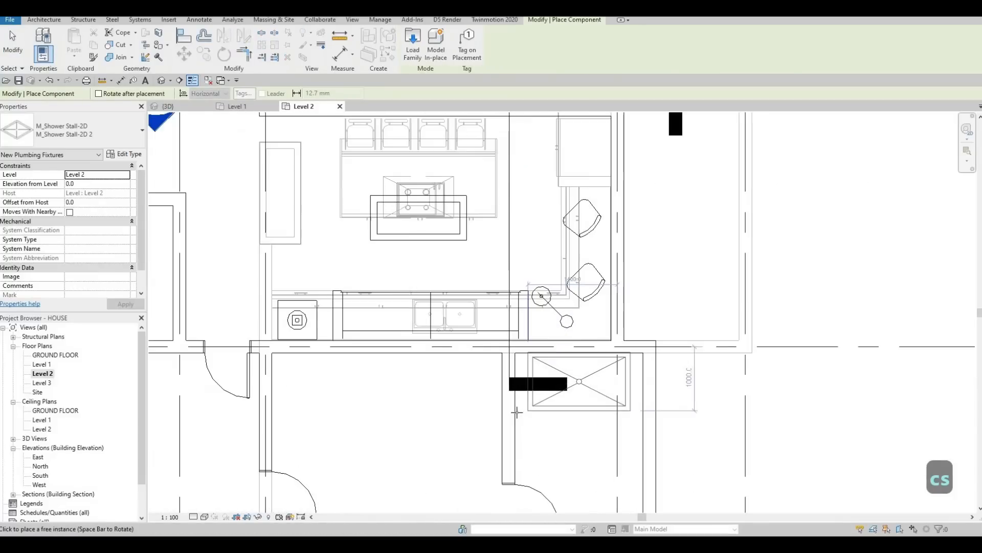
scroll(569, 396, down, 5)
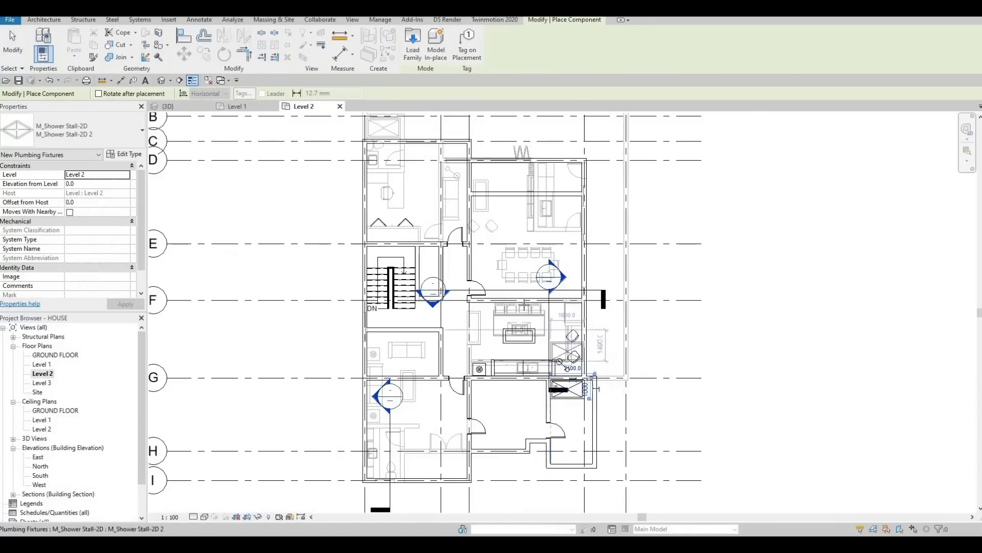
key(Escape)
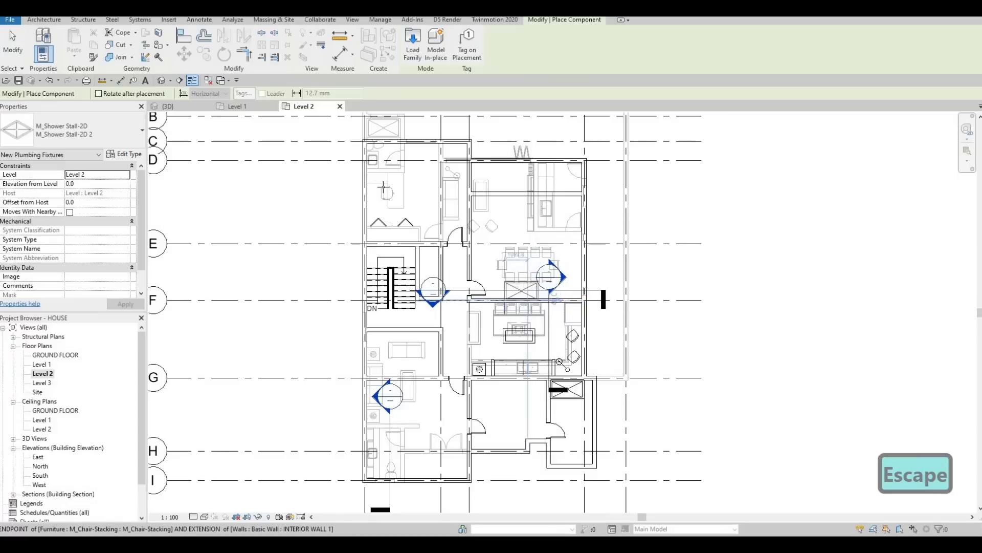
scroll(384, 187, up, 1)
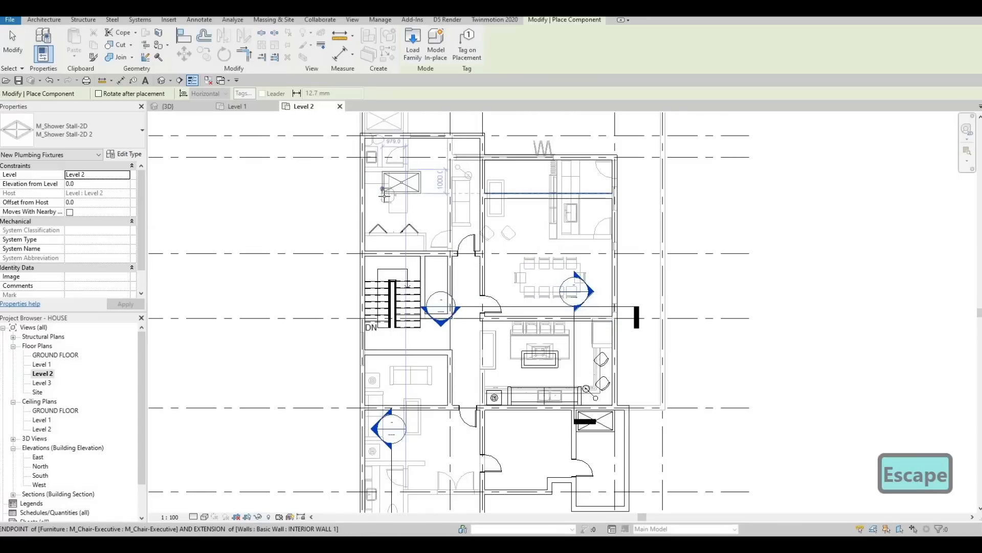
key(Escape)
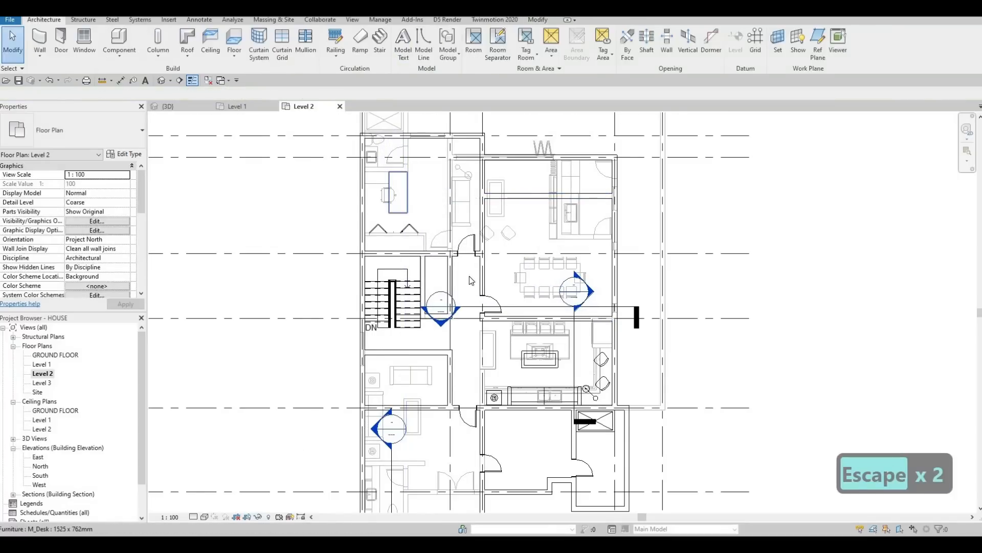
middle_drag(517, 205, 516, 261)
key(Escape)
key(Escape)
click(504, 276)
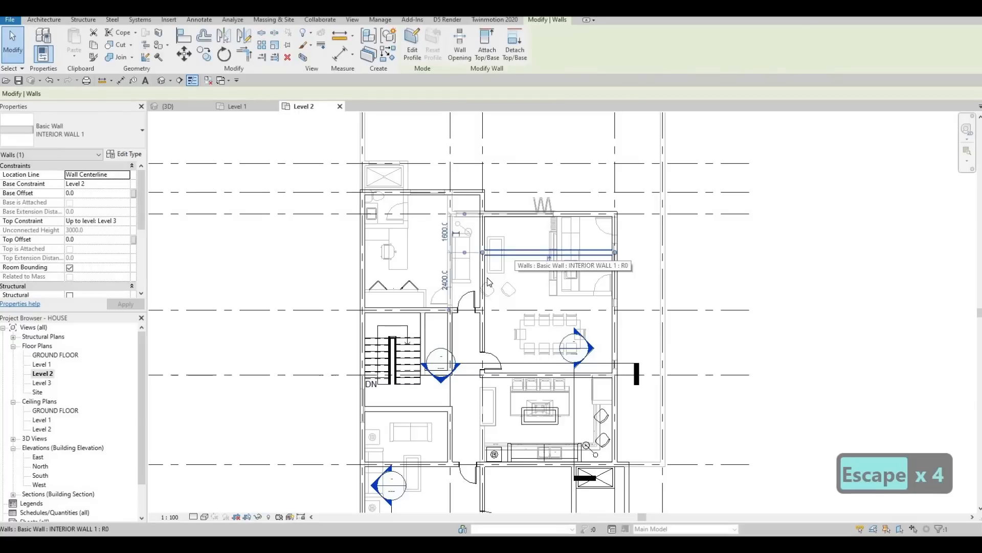
key(Escape)
key(Escape)
Step: Draw an INTERIOR WALL 1 partition about 3000 mm long, running south from the north exterior wall in the northwest room
click(485, 278)
key(c)
key(s)
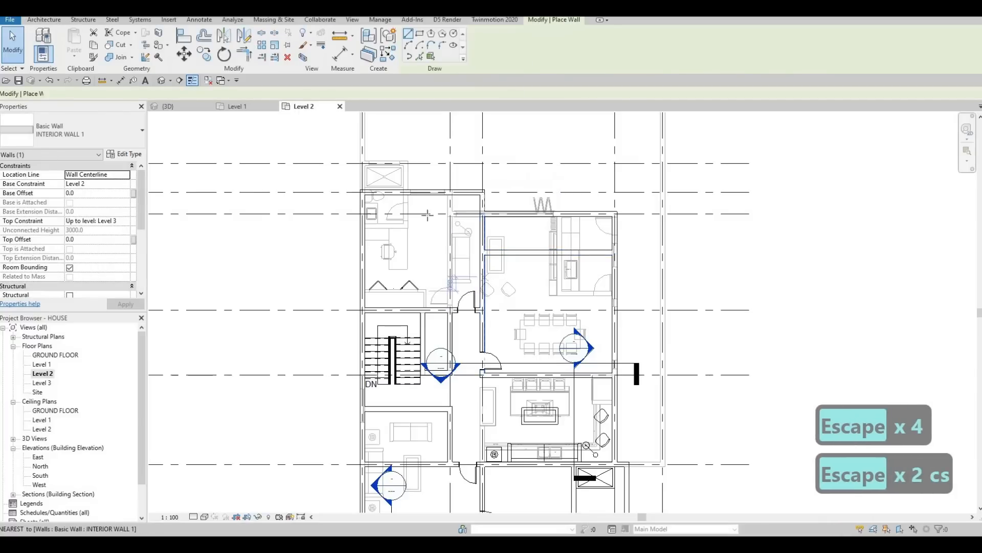
scroll(460, 268, up, 2)
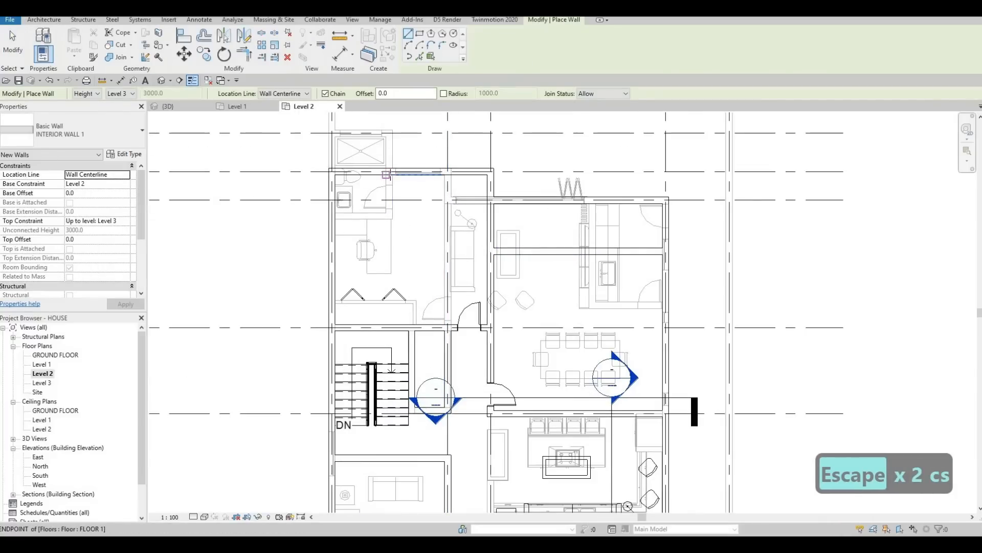
scroll(391, 172, up, 2)
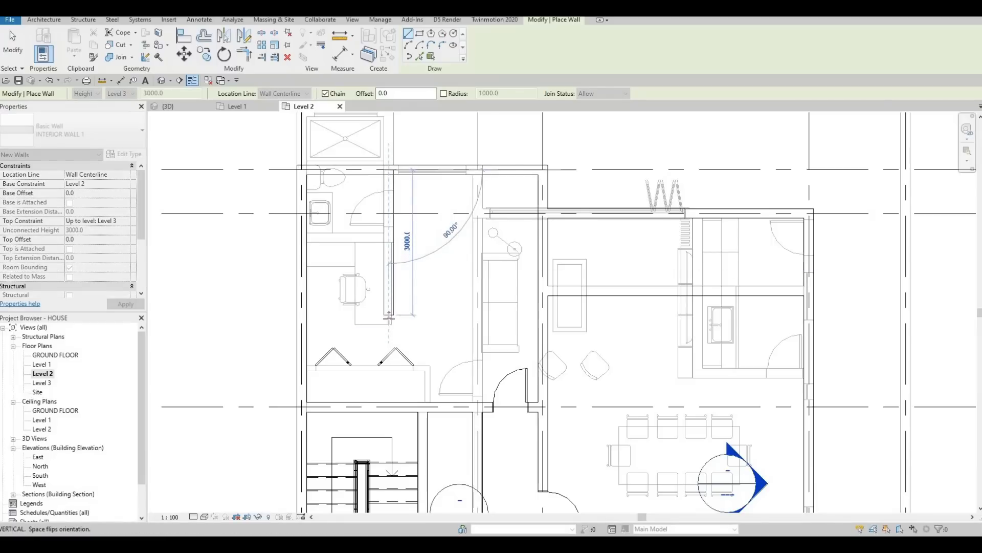
key(Escape)
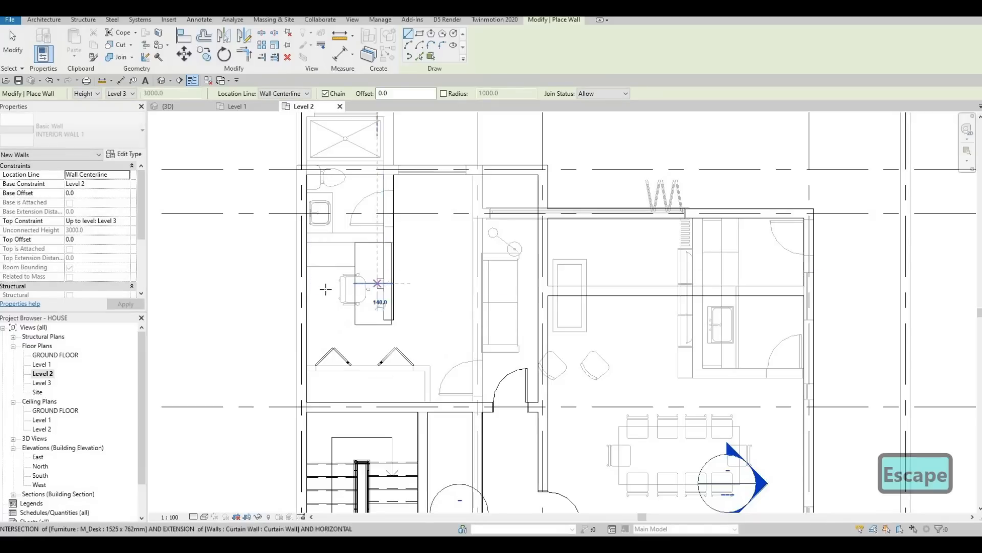
Step: Close off the northwest bathroom with a cross partition between the new wall and the west wall, about 2350 mm south of the north wall
click(306, 283)
key(Escape)
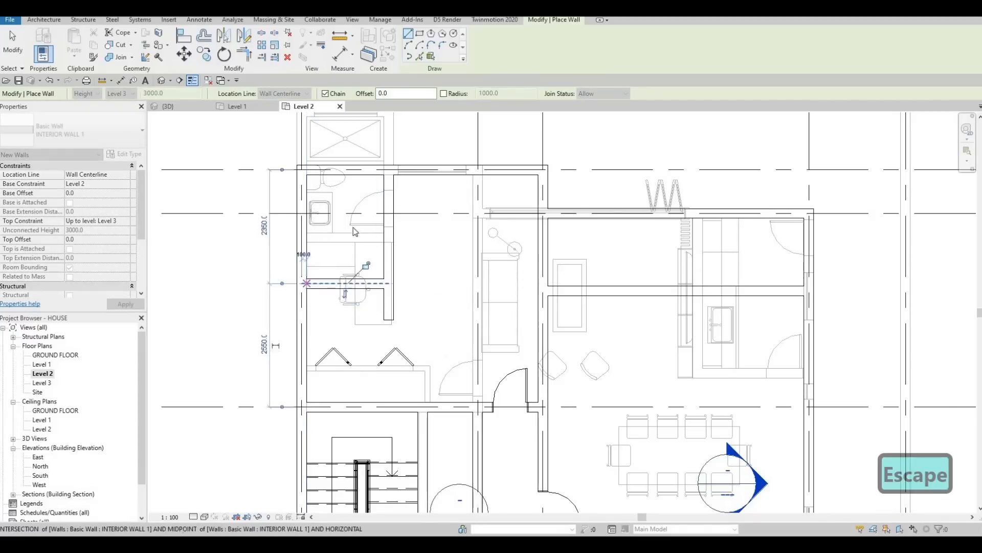
key(Escape)
key(Escape)
scroll(371, 221, down, 2)
key(Escape)
key(Escape)
key(Escape)
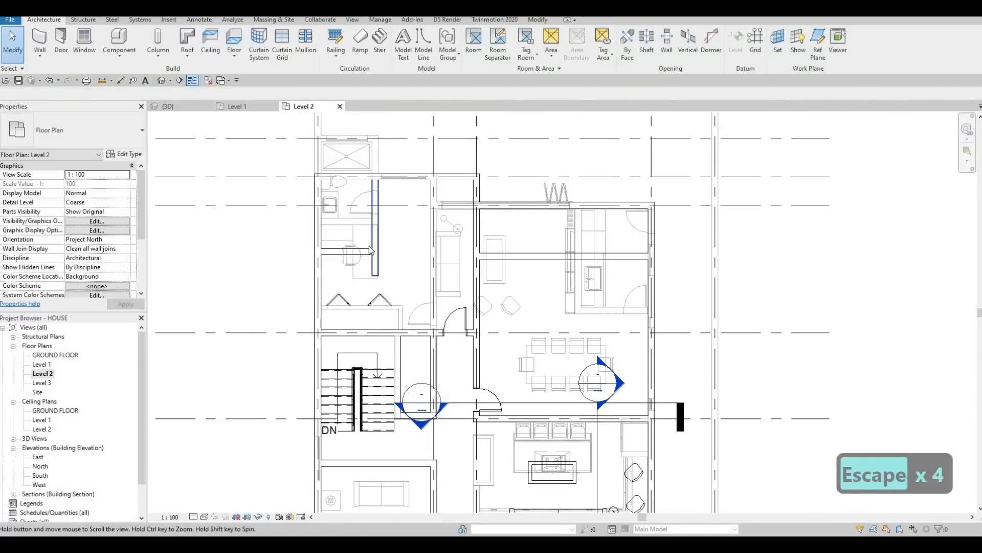
Step: Place a 700 x 2000mm M_Door-Interior-Single-1_Panel-Wood door, matching the Level 1 bathroom door, at the cross partition's east end, swinging north
click(357, 214)
key(c)
key(s)
scroll(358, 256, up, 2)
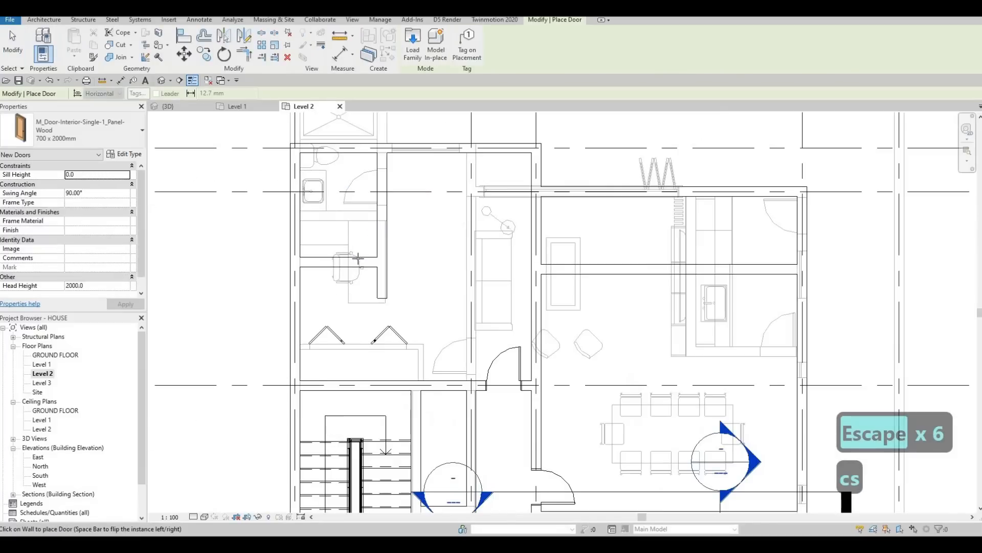
key(Escape)
key(Escape)
scroll(370, 281, down, 2)
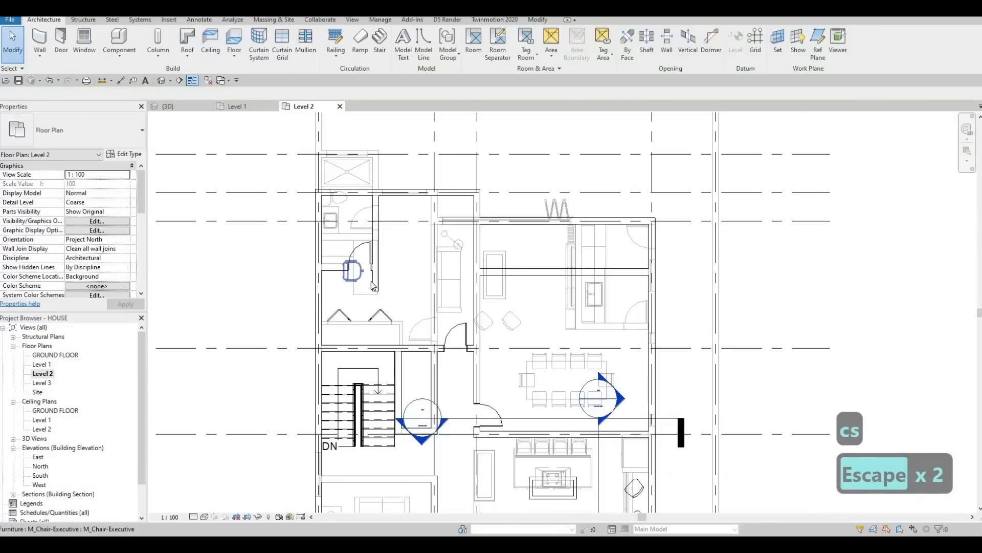
Step: Nudge the northwest bathroom's cross partition with its door seven increments south
key(Escape)
key(Escape)
middle_drag(389, 274, 381, 260)
click(347, 254)
key(Down)
key(Down)
key(Down)
key(Down)
key(Down)
key(Down)
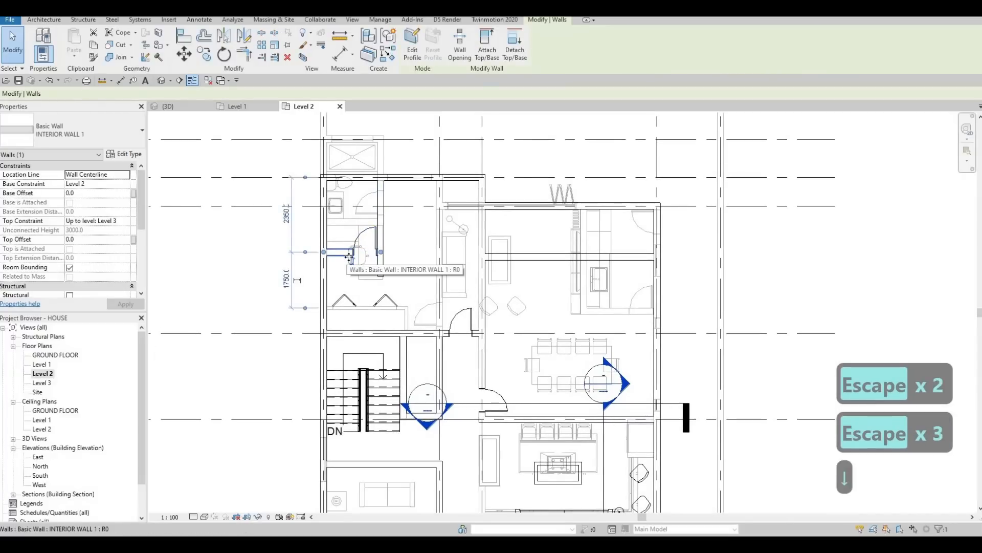
key(Down)
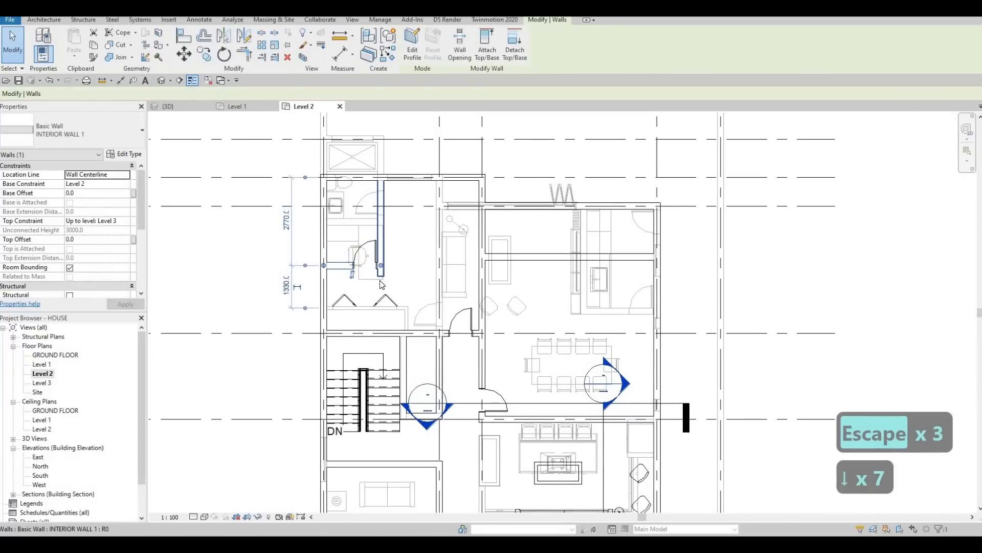
Step: Extend the northwest bathroom's east partition south to the folding doors, and nudge the cross partition farther south to just above them
click(381, 283)
drag(379, 295, 380, 298)
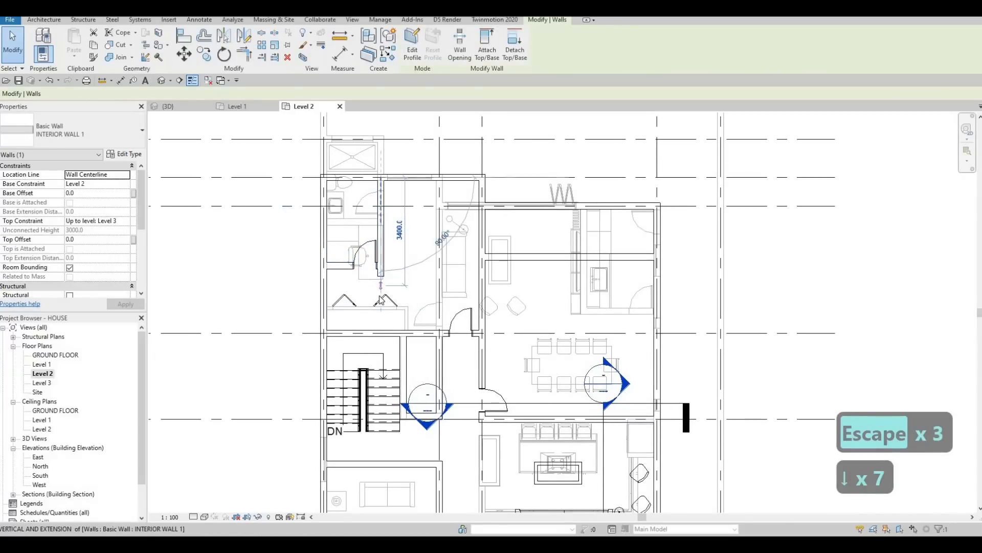
click(345, 269)
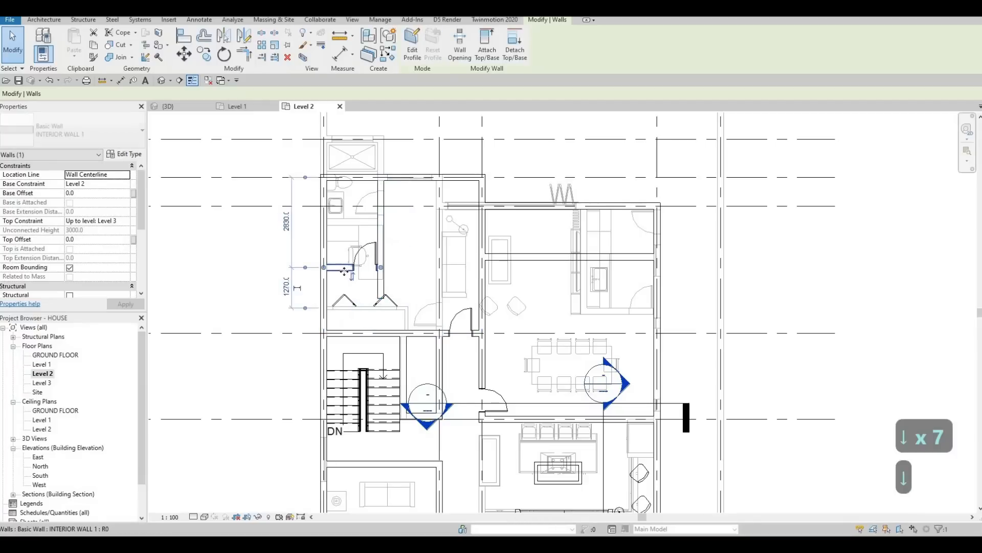
key(Down)
key(Down)
key(Down)
key(Down)
key(Down)
key(Escape)
key(Escape)
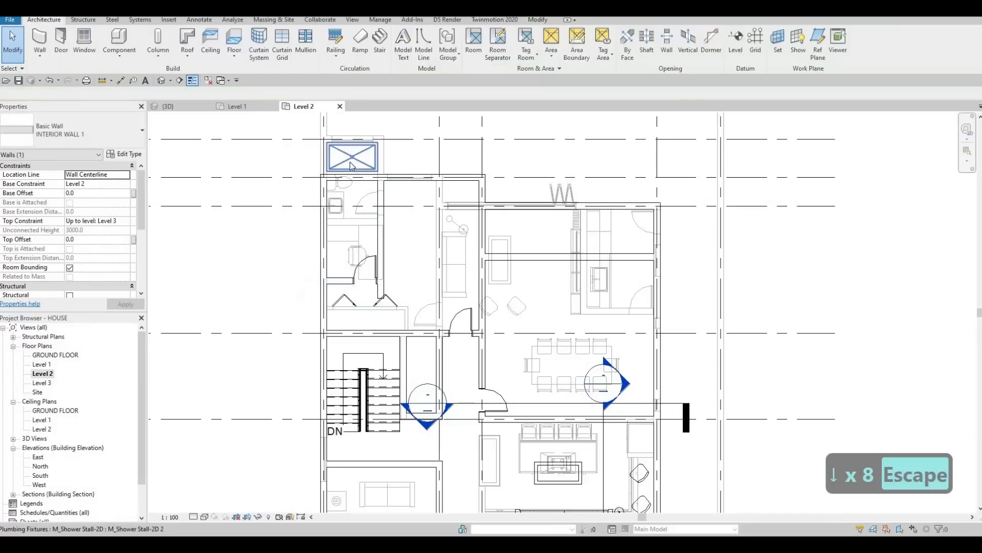
Step: Place an M_Shower Stall-2D 2, matching the Level 1 stall, against the north wall of the northwest bathroom, beside its east partition
click(351, 163)
key(c)
key(s)
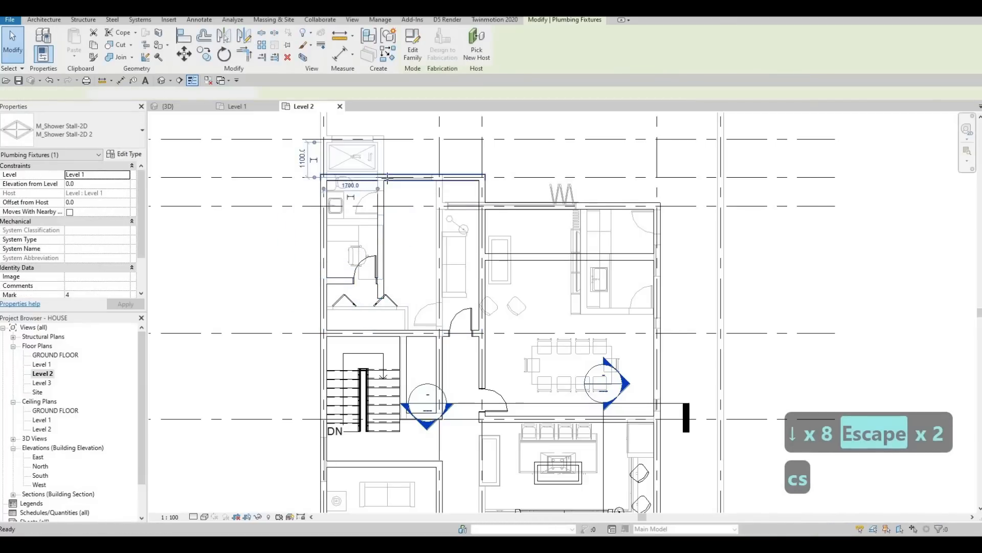
scroll(347, 190, up, 2)
scroll(392, 181, up, 1)
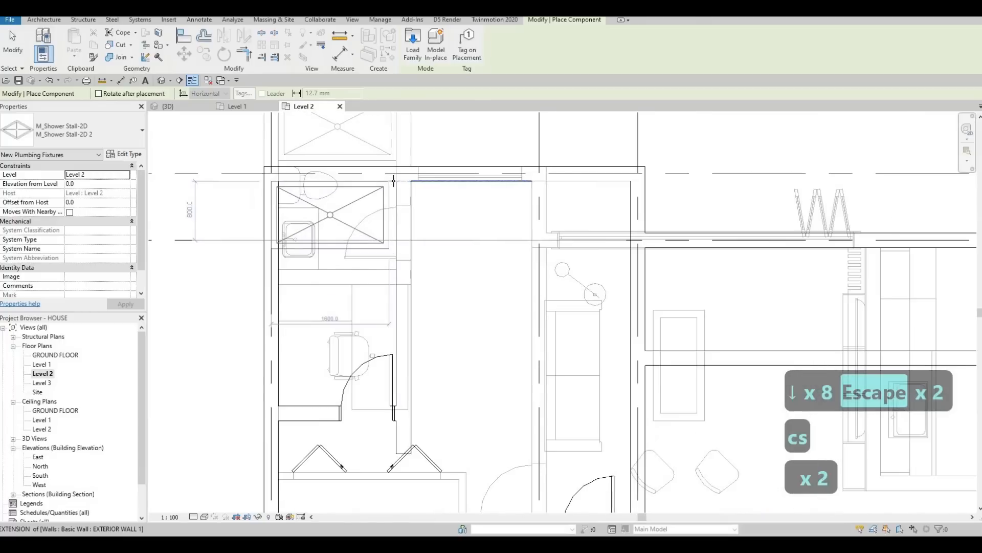
key(Escape)
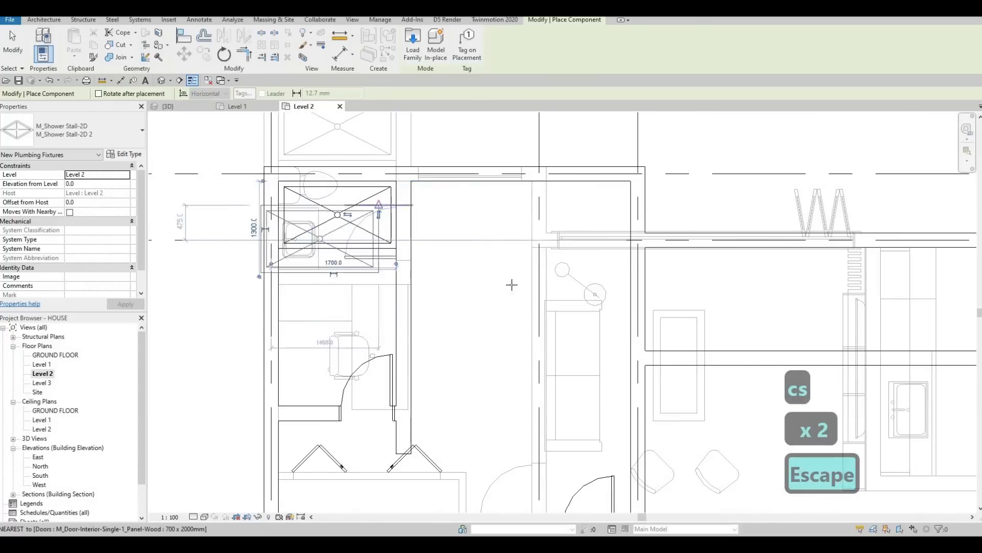
scroll(510, 280, down, 3)
scroll(572, 331, up, 3)
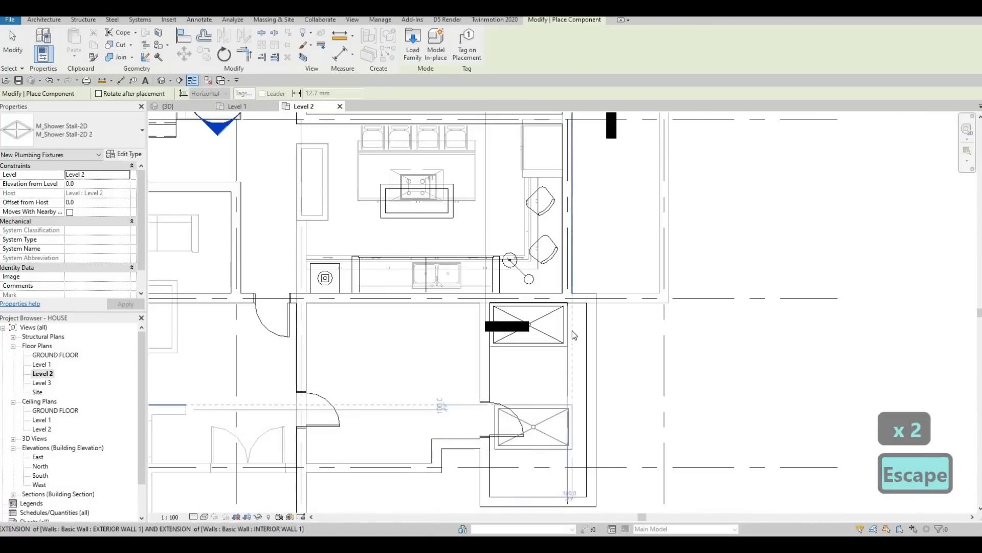
key(Escape)
key(Escape)
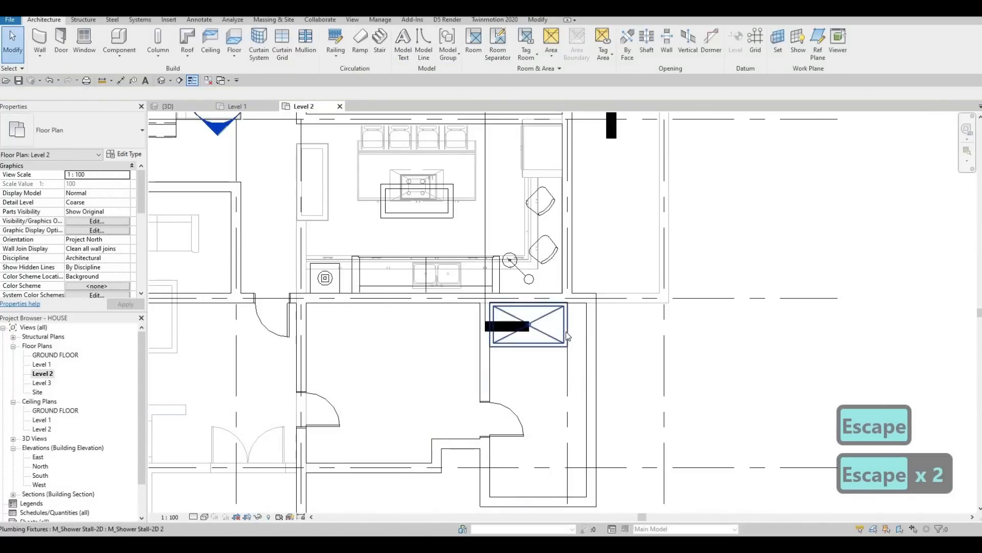
click(566, 333)
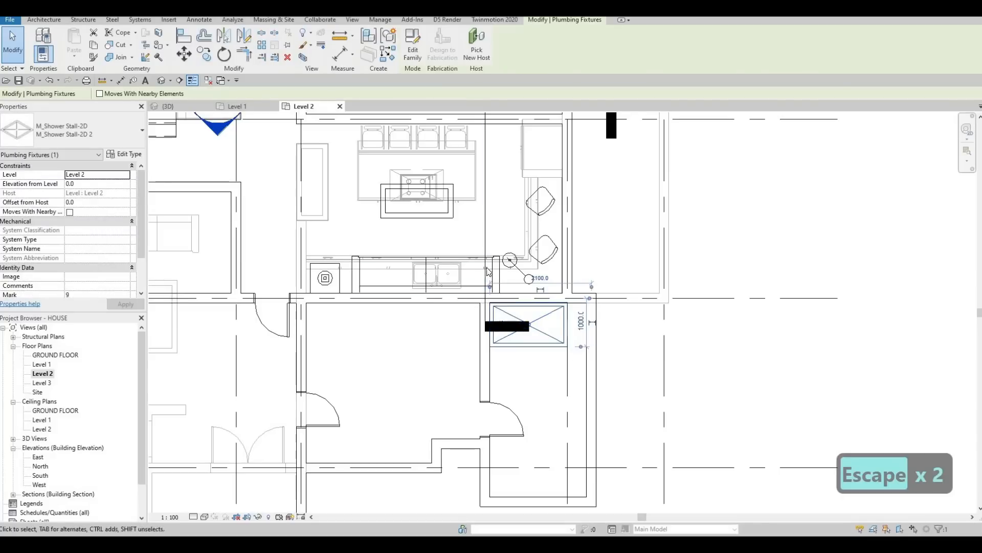
scroll(482, 306, down, 4)
key(Escape)
key(Escape)
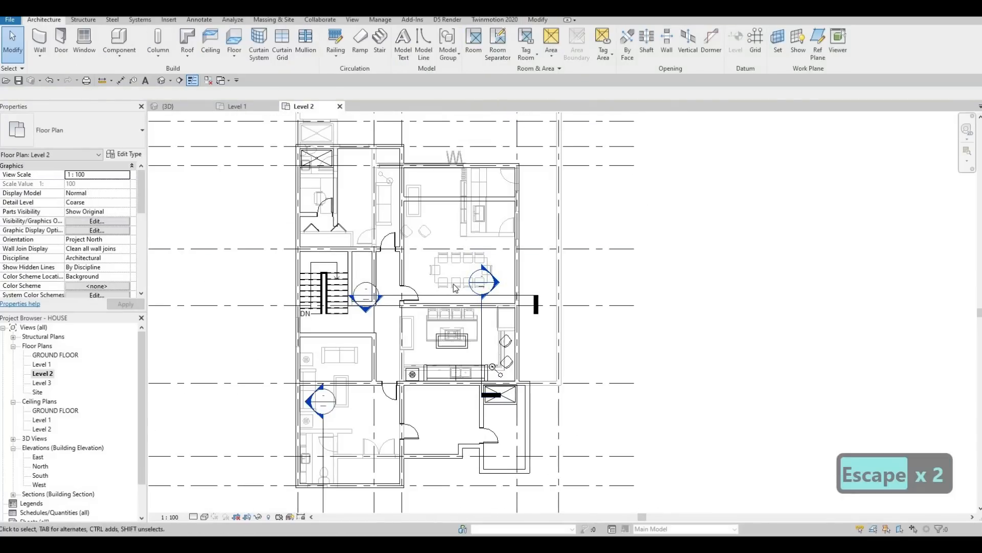
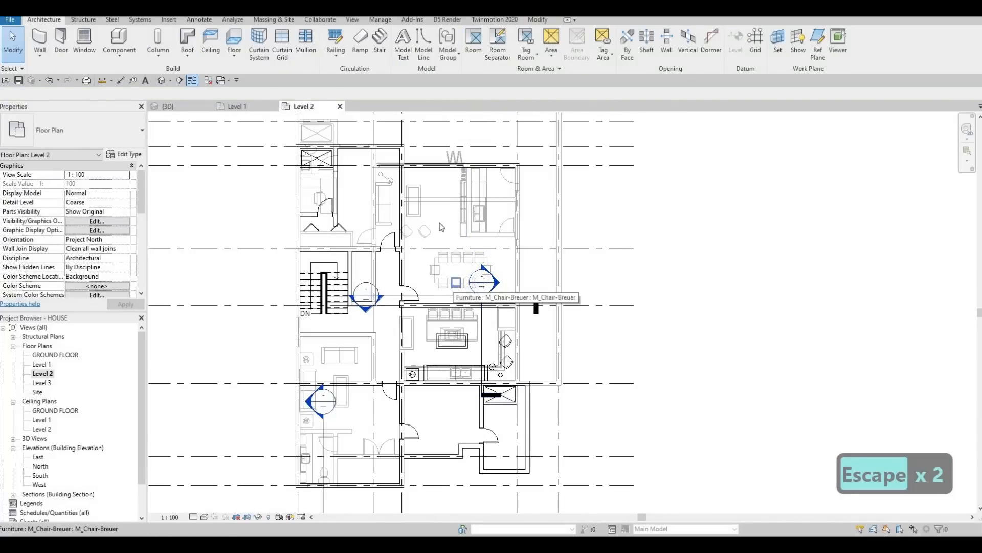
key(Escape)
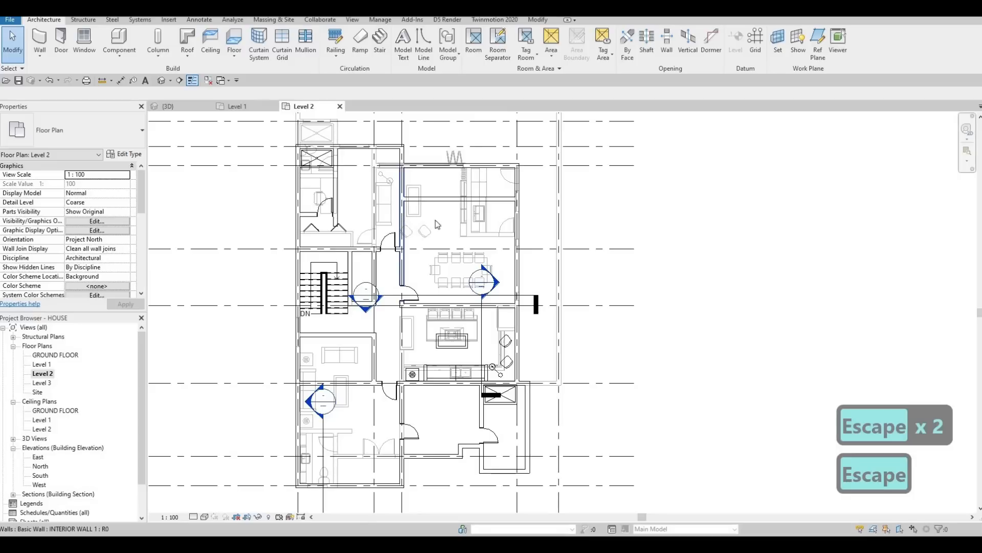
Step: Draw an INTERIOR WALL 1 partition running south into the large northeast room from its northern cross wall
click(401, 225)
key(c)
key(s)
scroll(481, 222, up, 2)
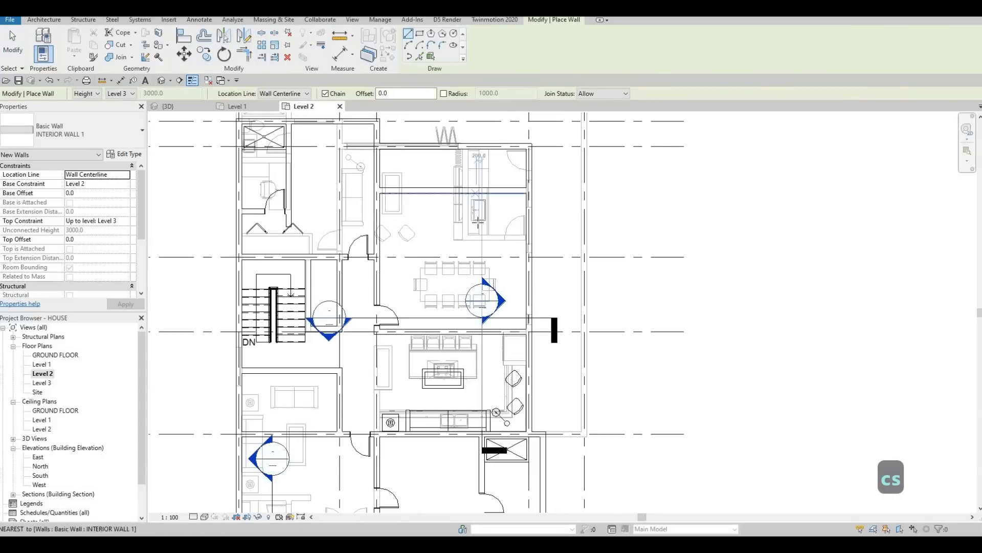
key(Escape)
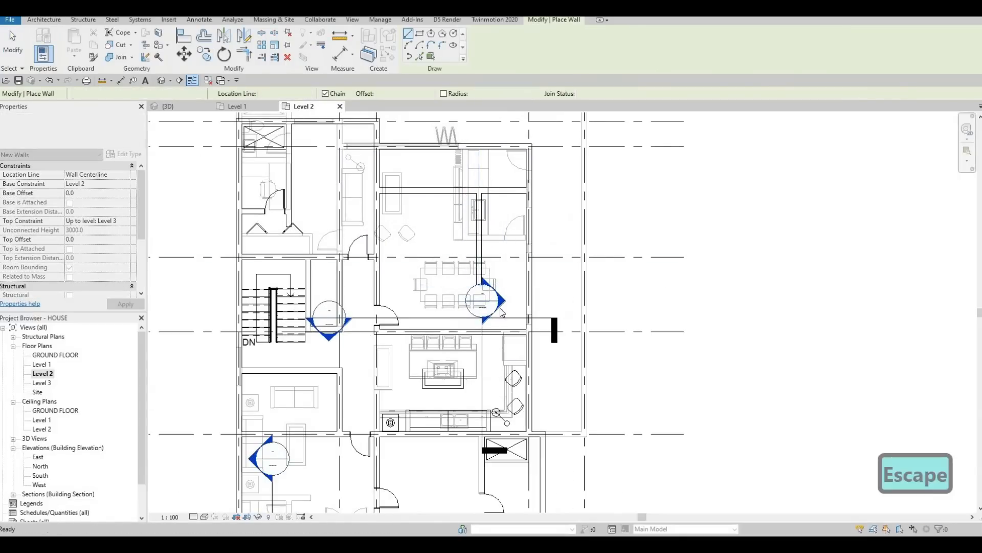
key(Escape)
key(Escape)
Step: Draw a cross partition from the new northeast room wall east to the exterior wall, enclosing a small room
key(c)
key(s)
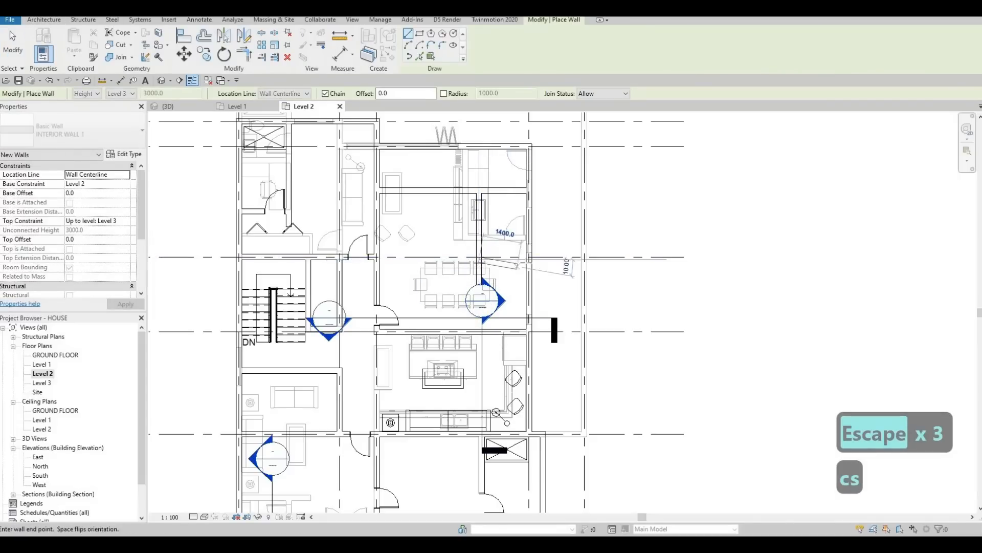
key(Escape)
key(Escape)
key(Escape)
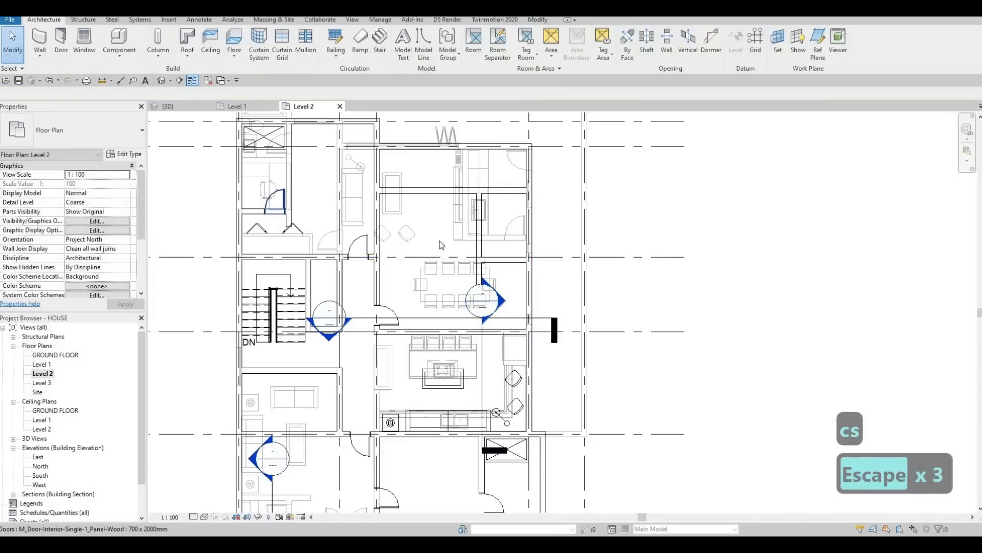
Step: Place a matching 700 x 2000mm single-panel wood door in the small northeast room's south partition, near its west end, swinging north
click(271, 203)
key(c)
key(s)
scroll(516, 252, up, 1)
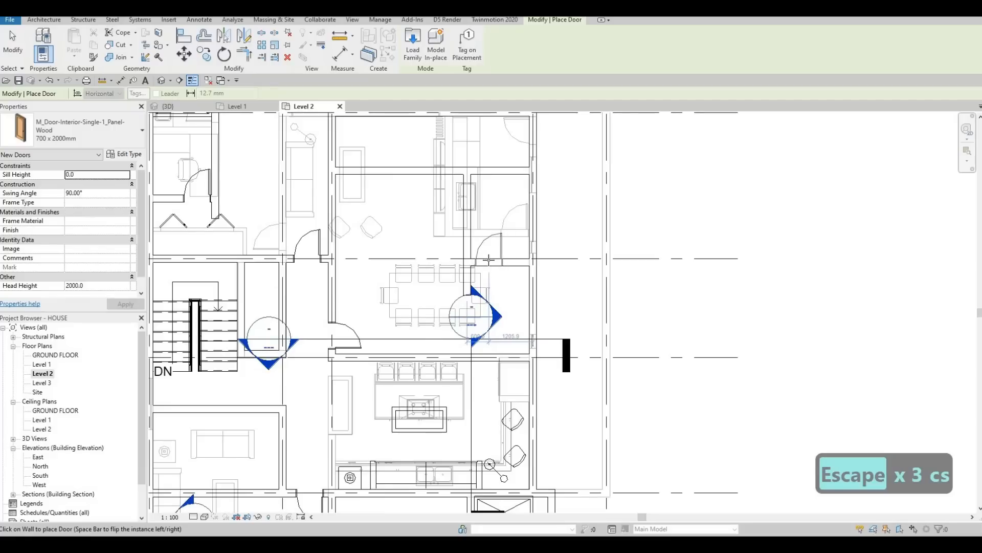
Step: Place the flipped 700 x 2000 mm interior single door in the small room's lower wall, east of the dining area
key(space)
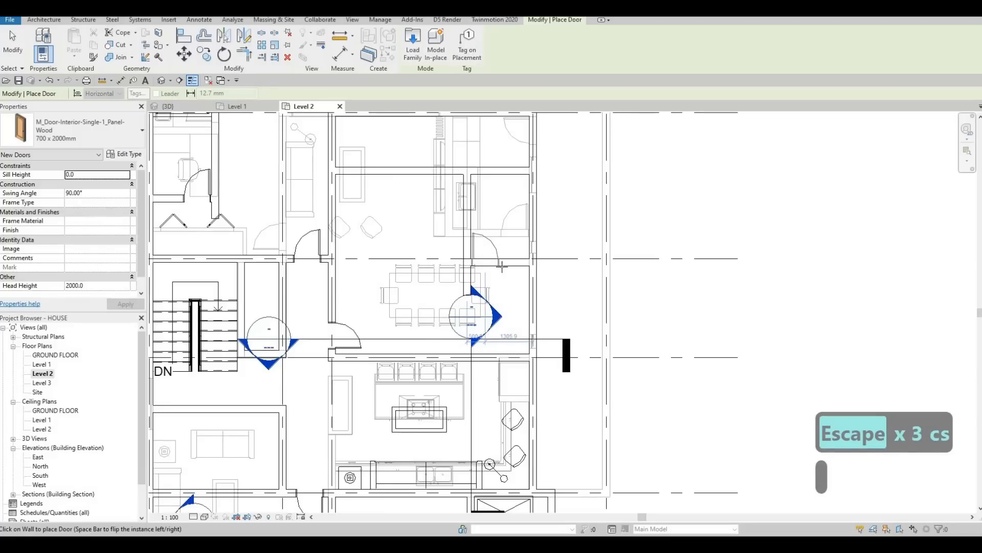
key(Escape)
key(Escape)
click(511, 285)
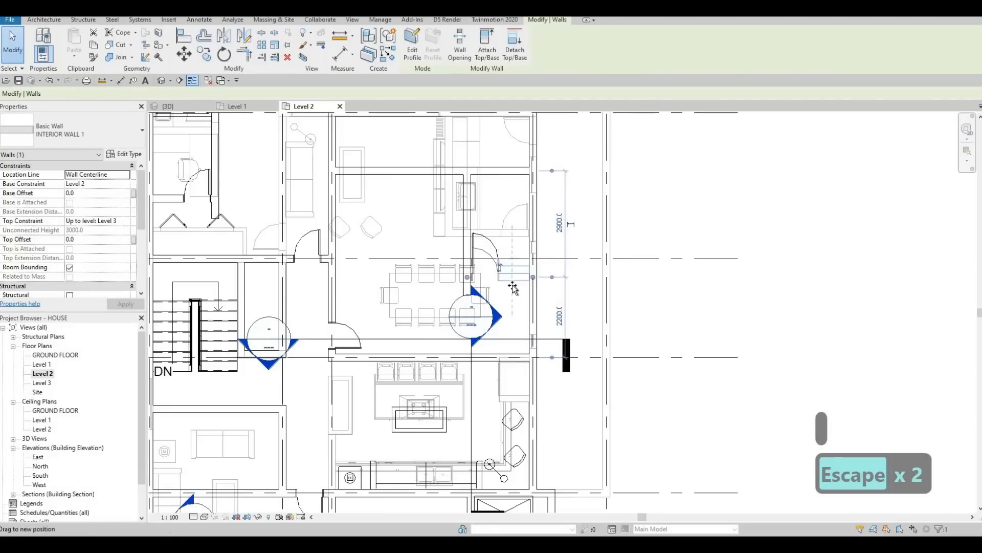
key(Escape)
key(Escape)
scroll(470, 290, down, 2)
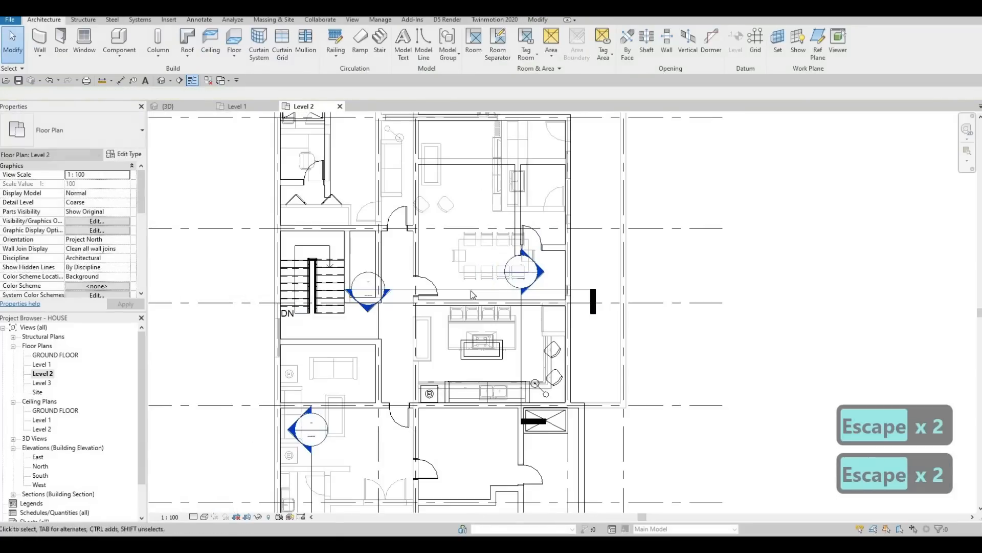
Step: Delete the horizontal and vertical building sections that cross the dining and kitchen area on Level 2
key(Escape)
key(Escape)
click(490, 289)
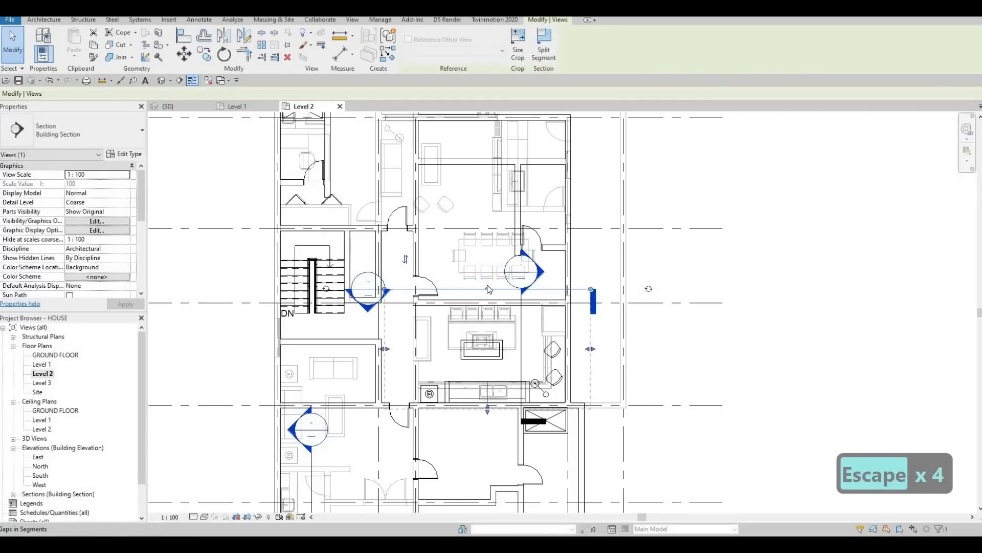
key(Delete)
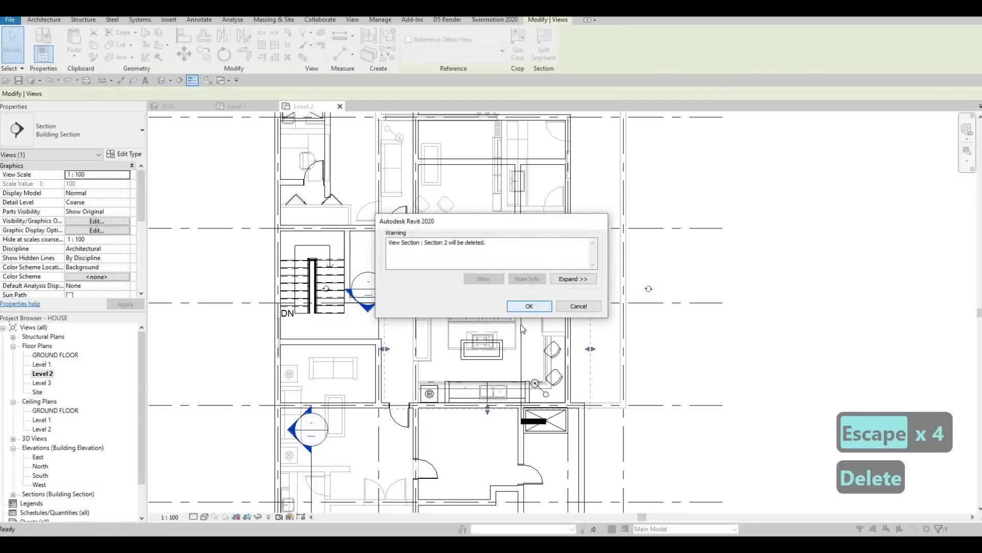
click(529, 306)
click(522, 338)
key(Delete)
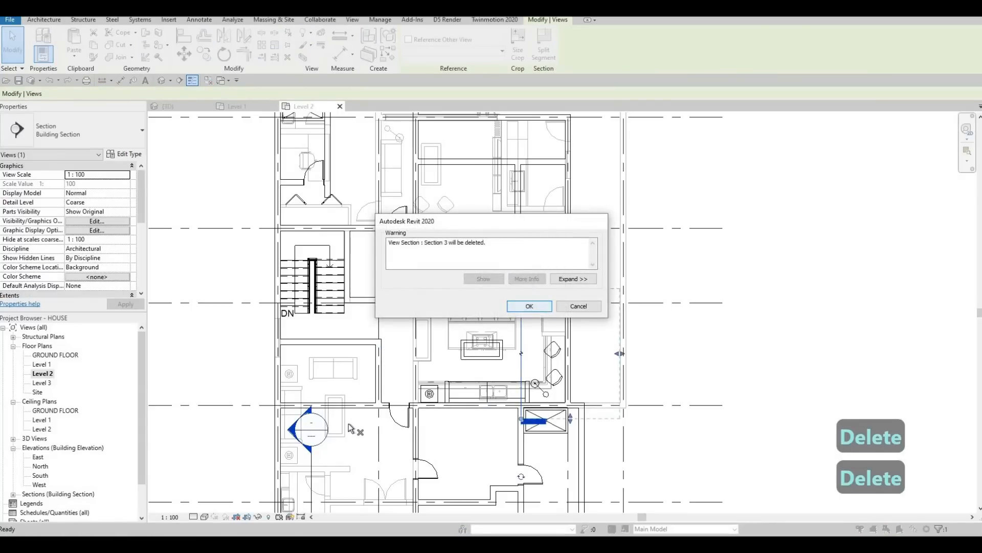
key(Delete)
key(Escape)
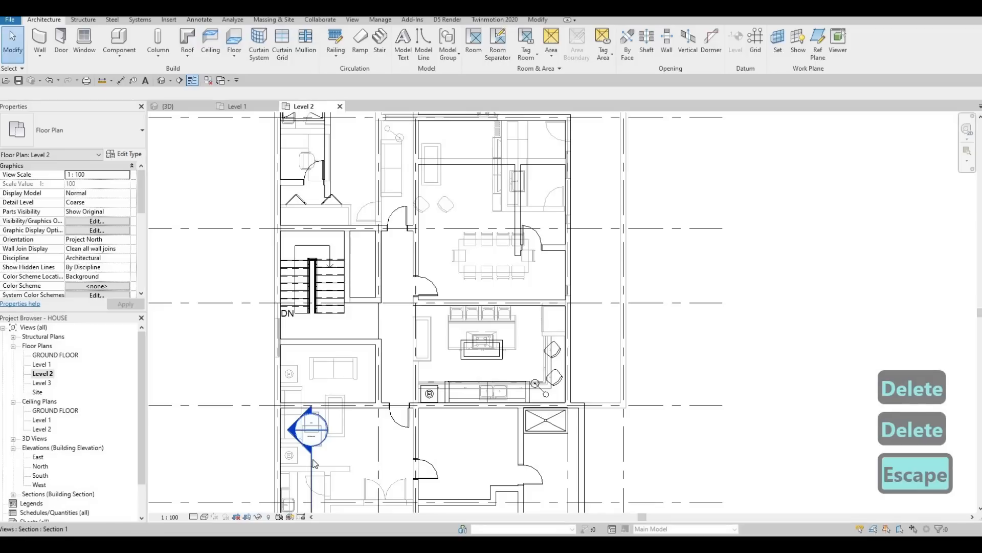
Step: Delete the remaining building section in the southwest room
click(313, 461)
key(Delete)
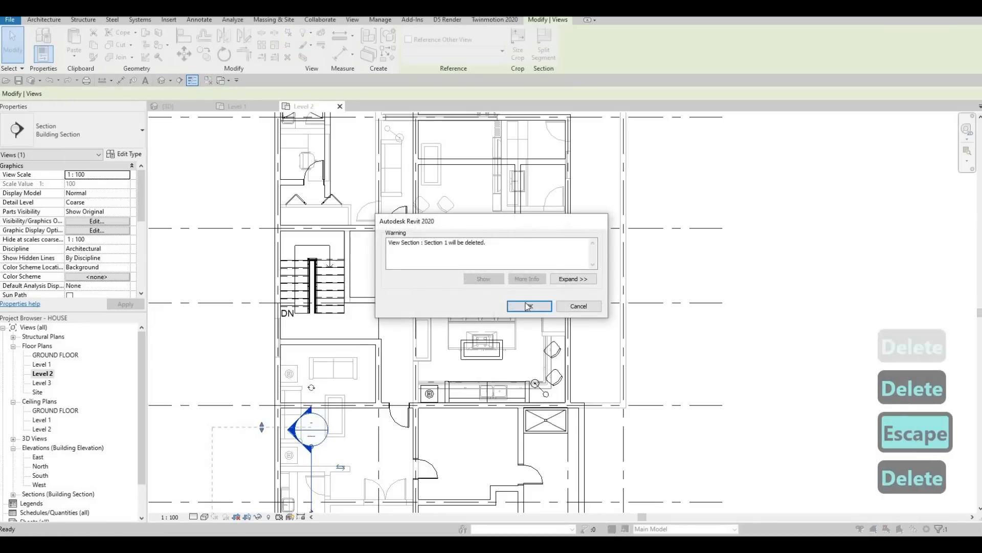
click(527, 305)
key(Escape)
scroll(444, 251, down, 3)
scroll(447, 229, up, 5)
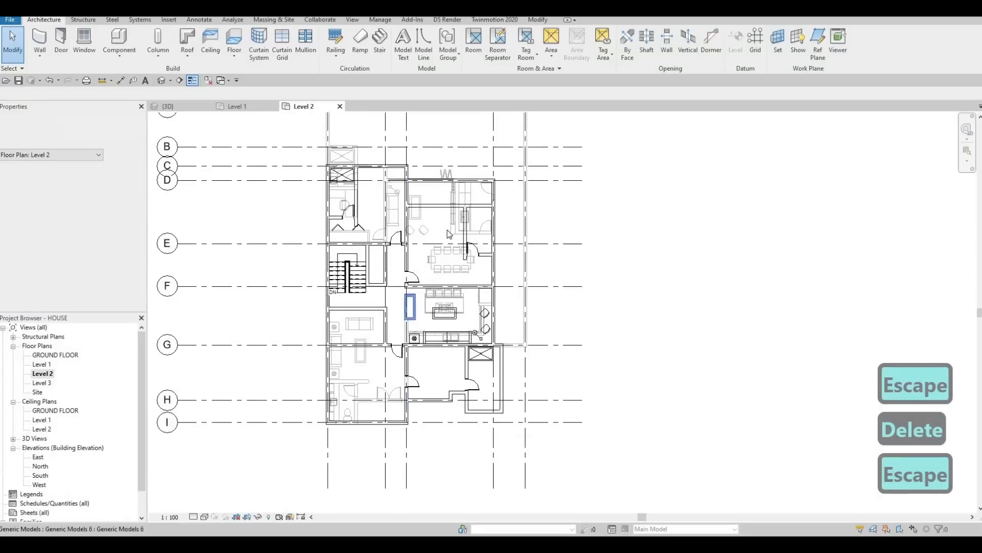
key(Escape)
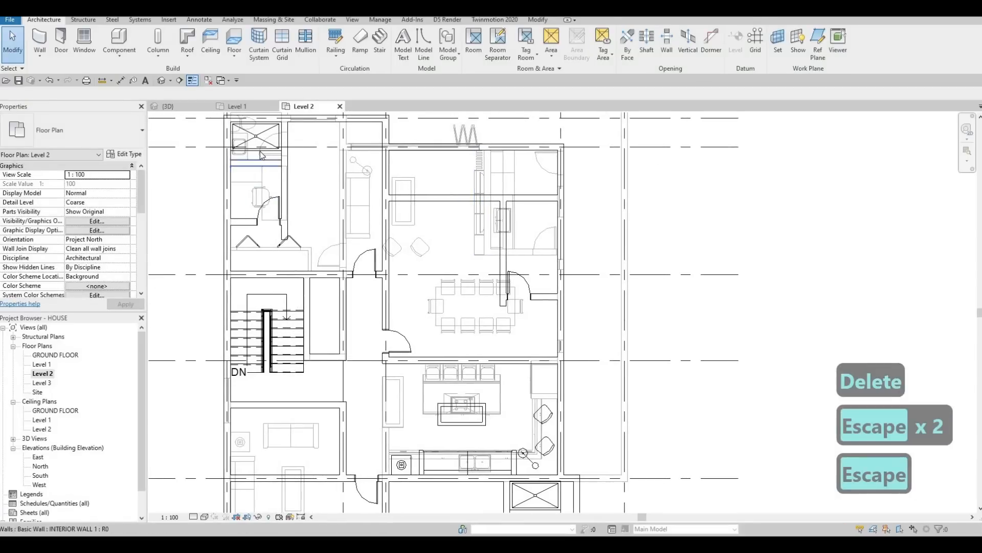
Step: Place a copy of the northwest bathroom's shower stall, rotated 180°, in the upper inner corner of the east bathroom
click(261, 154)
key(c)
key(s)
scroll(563, 202, up, 3)
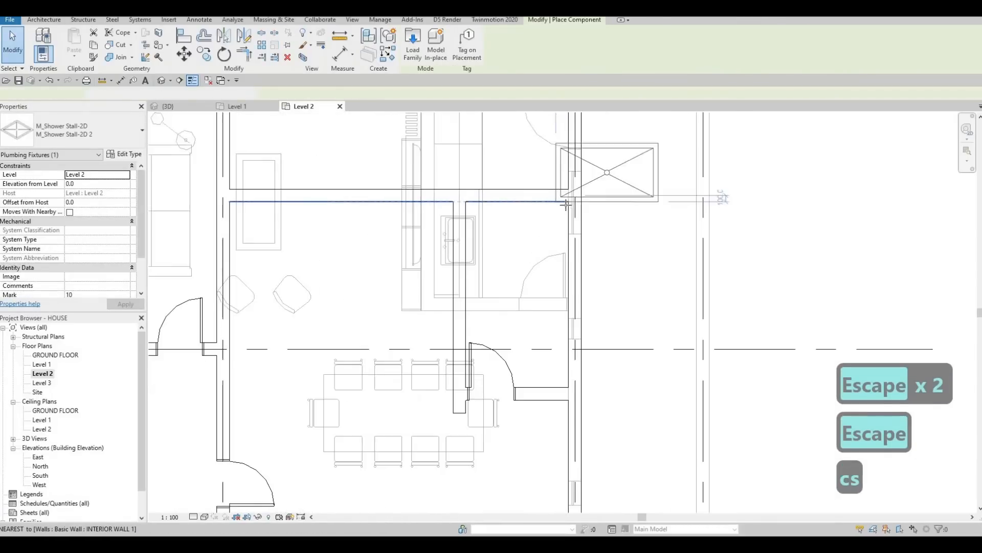
key(space)
key(space)
scroll(562, 204, up, 2)
click(567, 204)
key(Escape)
key(Escape)
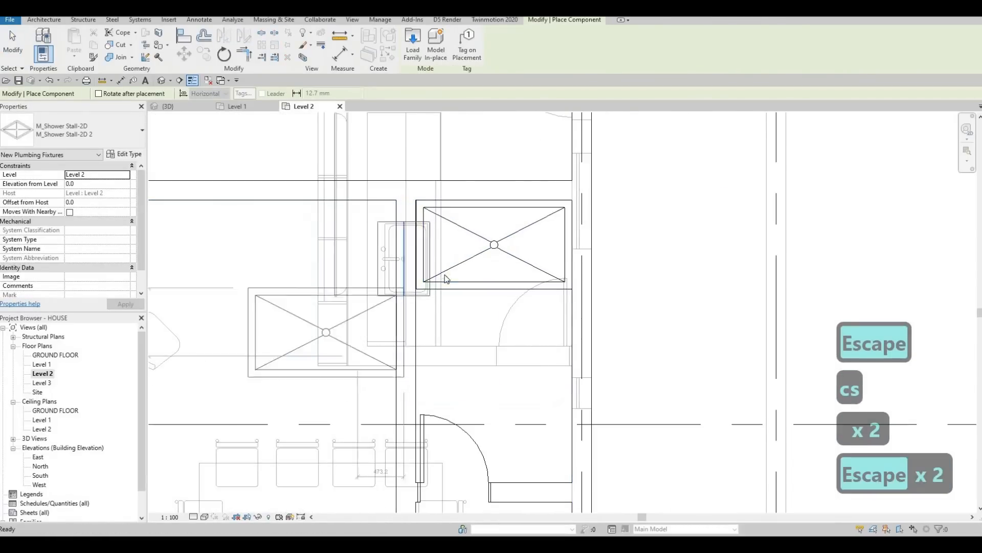
scroll(444, 278, up, 5)
key(Escape)
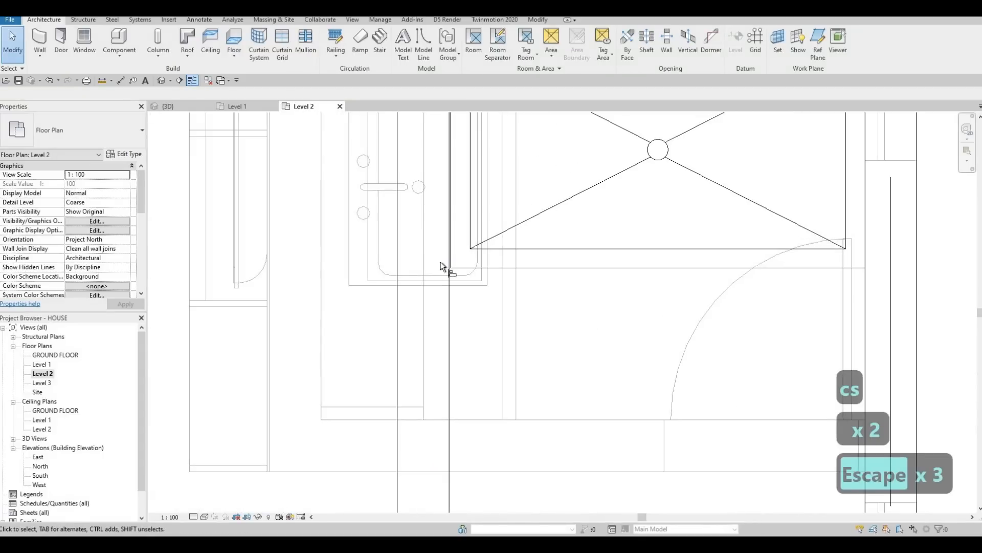
key(a)
key(l)
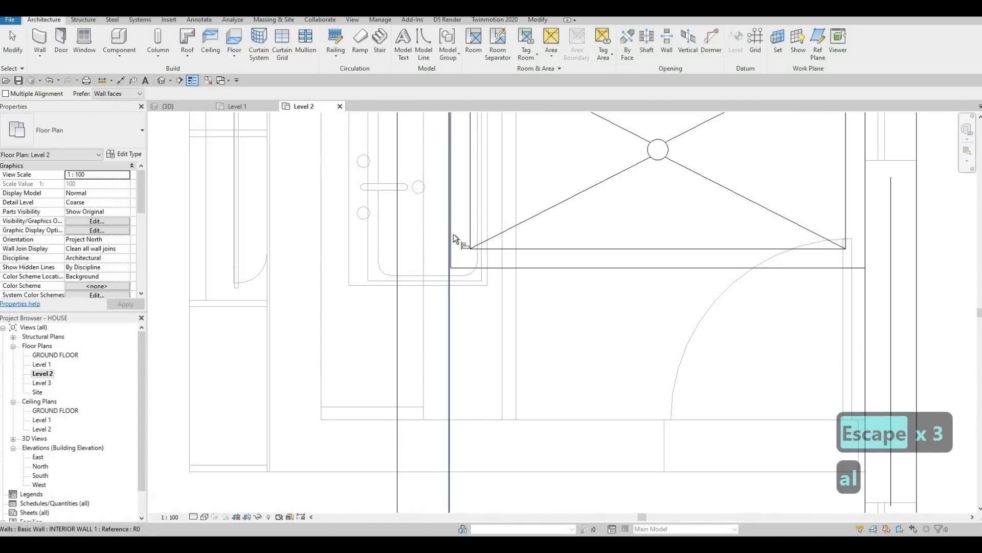
click(449, 245)
scroll(444, 256, down, 3)
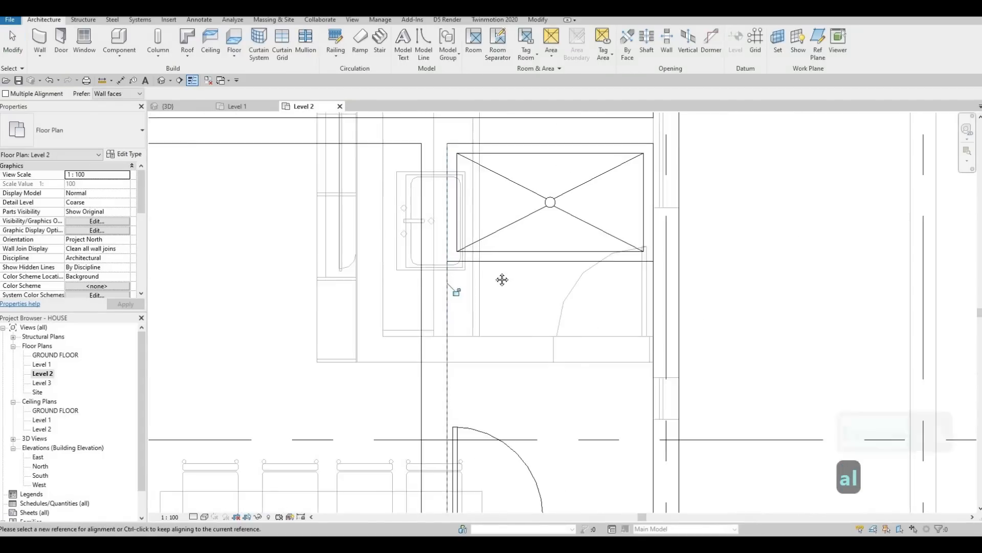
scroll(500, 274, down, 4)
key(Escape)
middle_drag(499, 269, 556, 231)
key(Escape)
key(Escape)
Step: Check the positions of the partition walls beside the east and northwest bathrooms' shower stalls
click(512, 253)
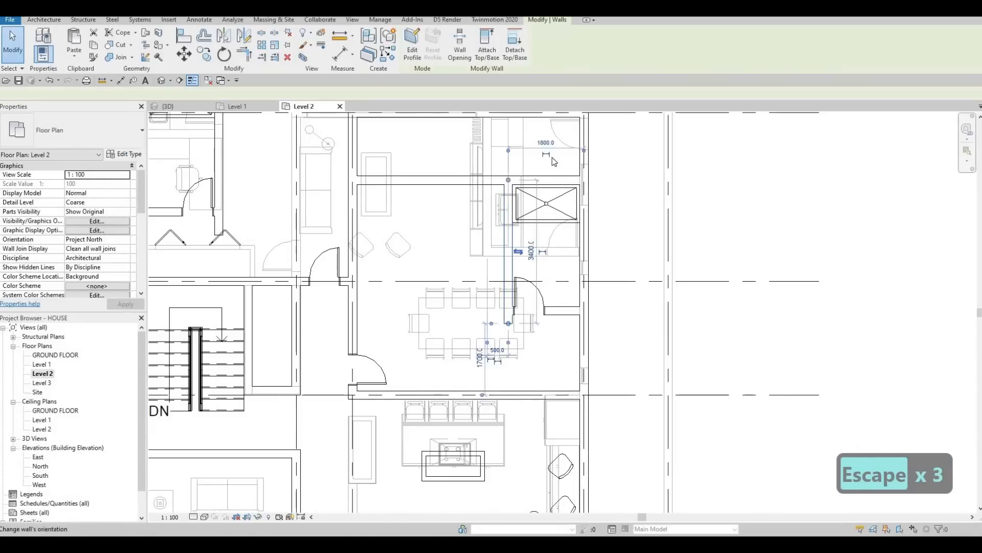
middle_drag(217, 115, 370, 207)
key(Escape)
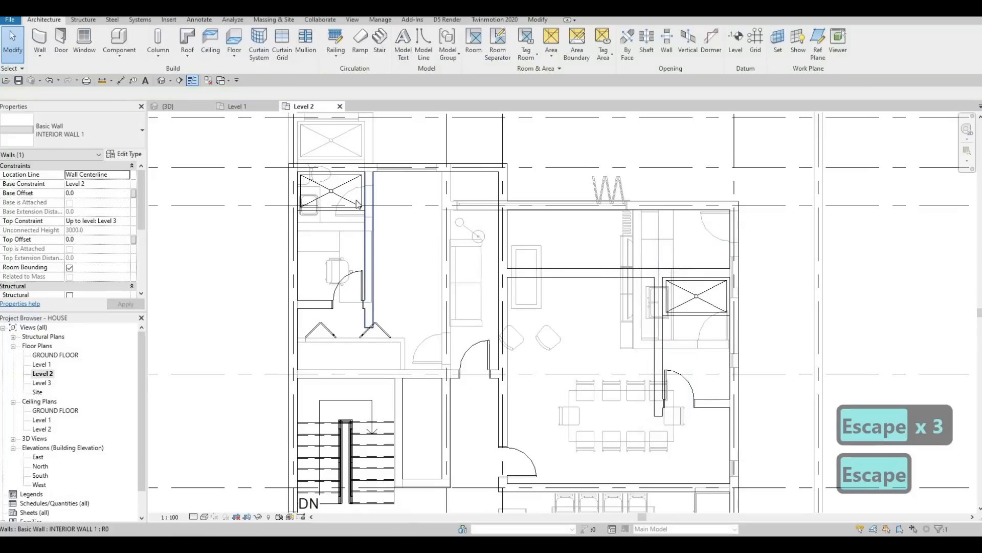
click(368, 255)
key(Escape)
middle_drag(428, 328, 429, 293)
scroll(429, 293, down, 1)
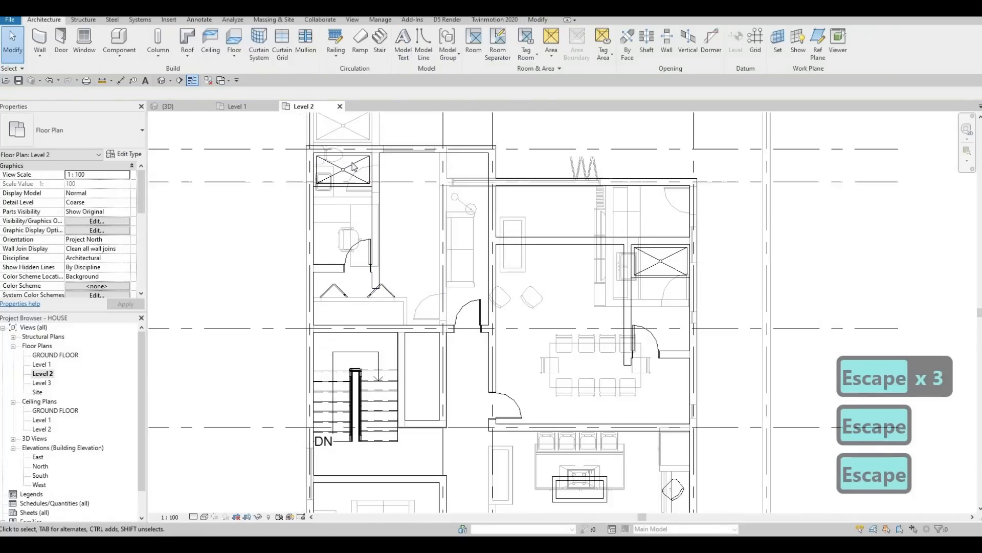
scroll(358, 172, up, 1)
scroll(363, 175, up, 3)
scroll(508, 171, down, 6)
middle_drag(555, 246, 521, 137)
middle_drag(517, 292, 461, 171)
Step: Move the southeast bathroom's shower stall by its upper-right corner to the inner corner of the exterior wall
key(Escape)
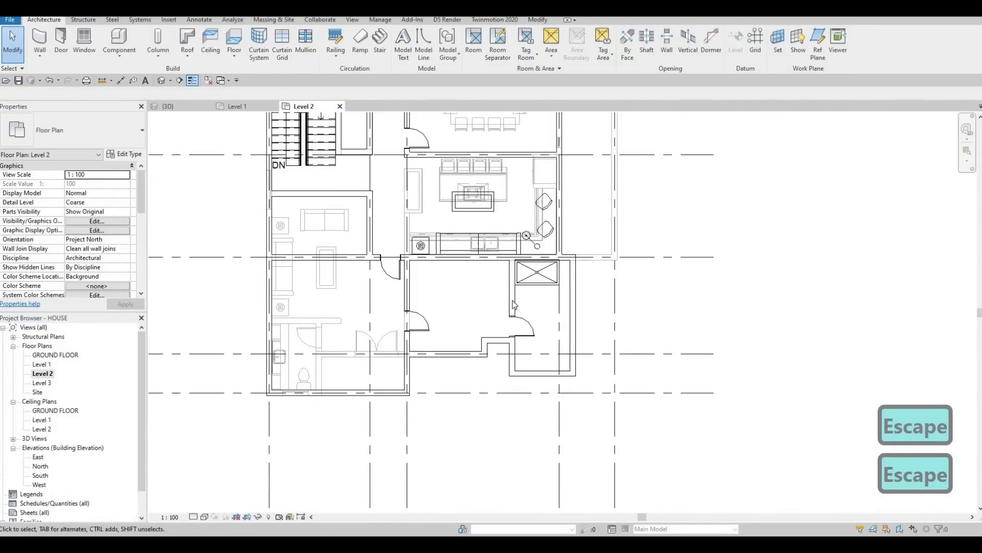
middle_drag(466, 312, 471, 308)
scroll(555, 276, up, 4)
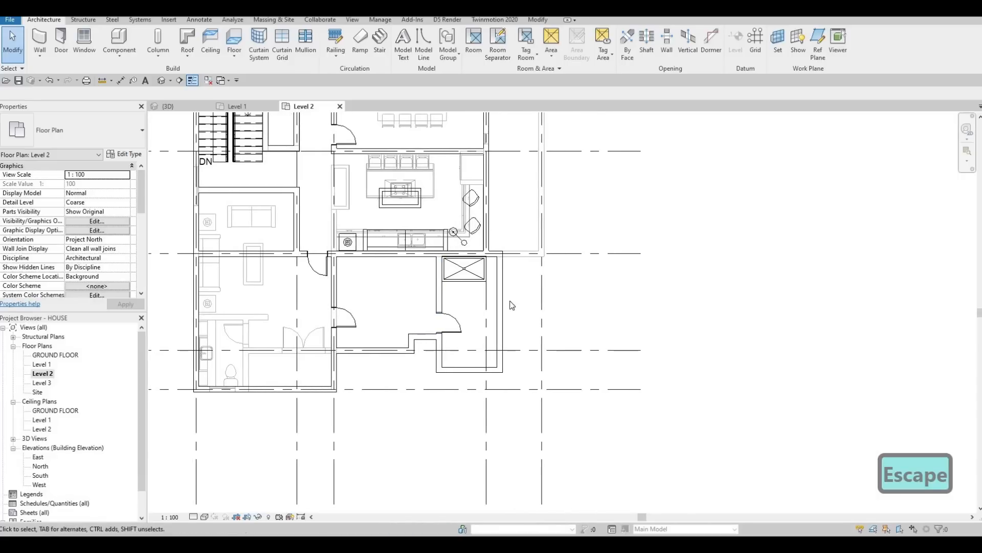
scroll(563, 281, up, 1)
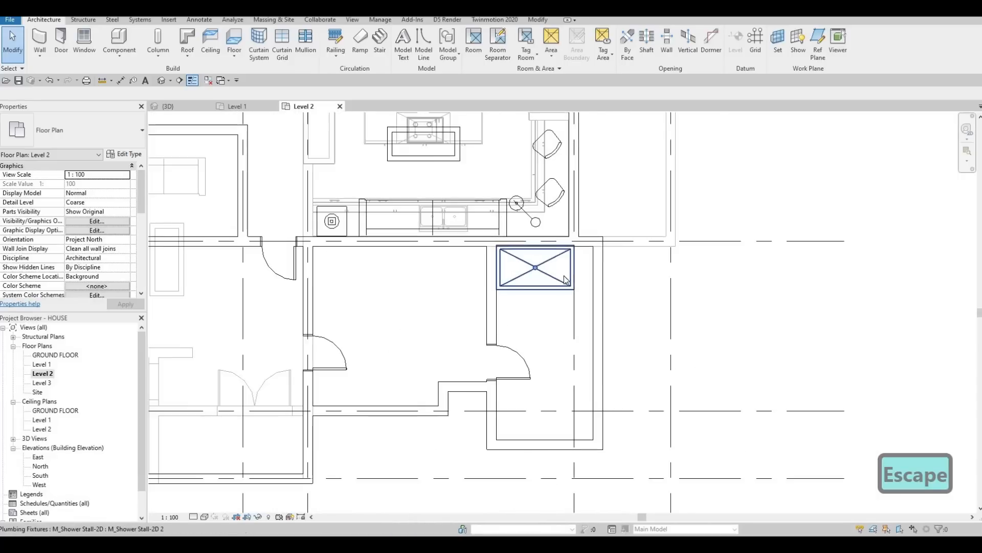
click(569, 271)
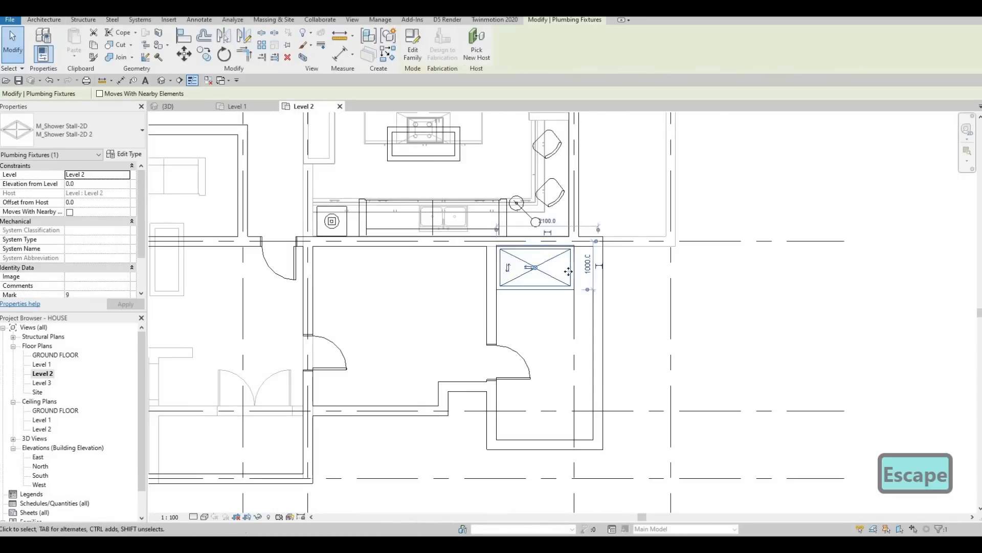
key(m)
scroll(575, 240, up, 2)
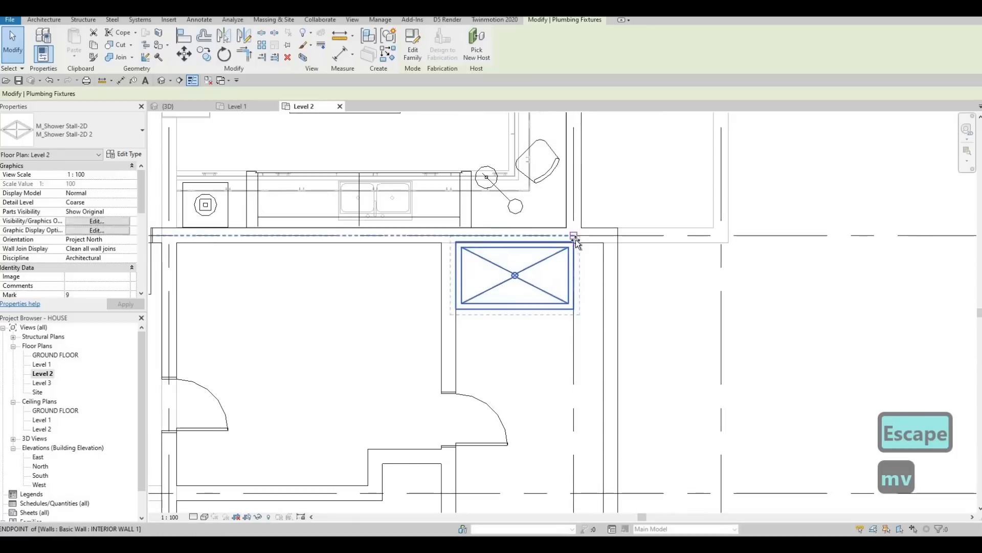
click(575, 240)
key(Tab)
key(Tab)
key(Tab)
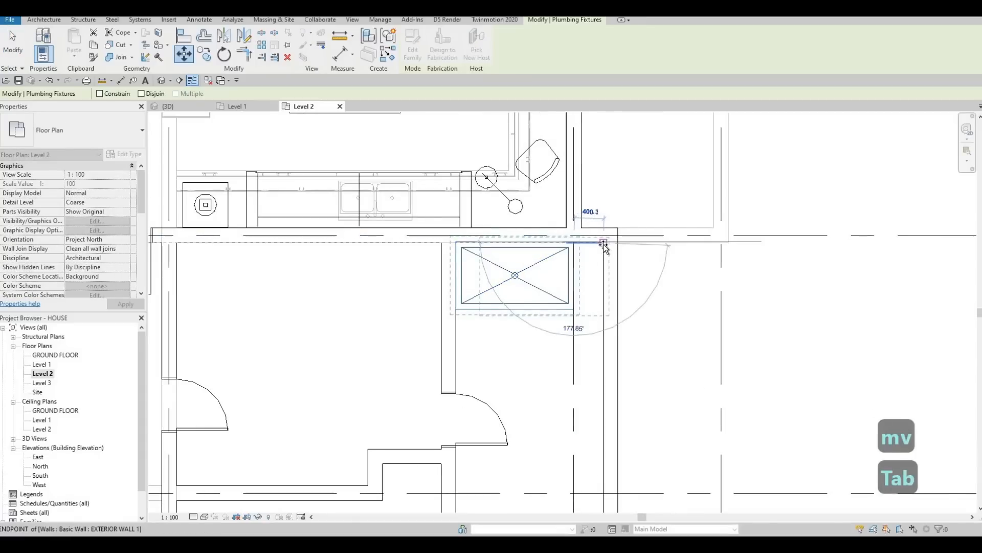
click(603, 244)
key(Escape)
key(Escape)
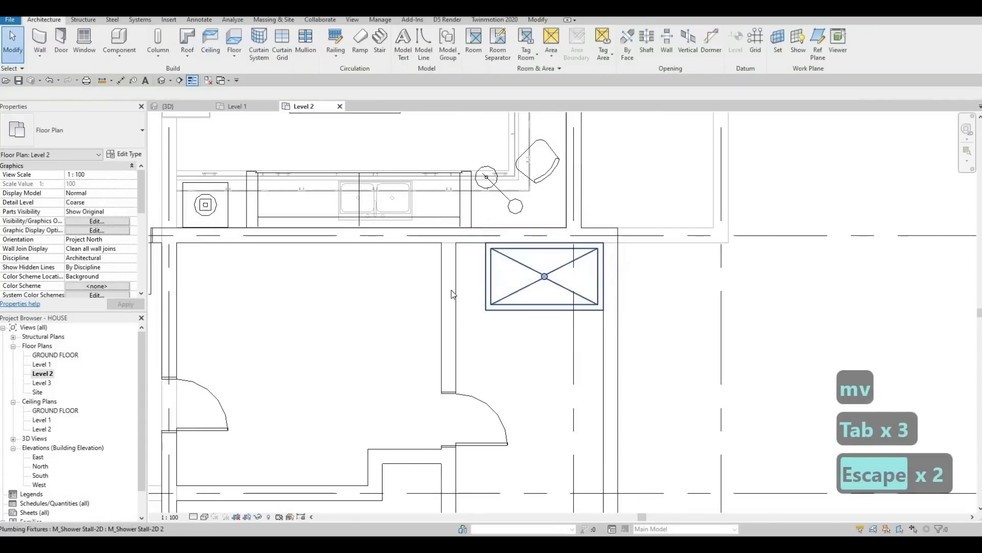
Step: Check the spacing between the southeast bathroom's partition and its exterior wall
click(452, 290)
scroll(453, 290, up, 1)
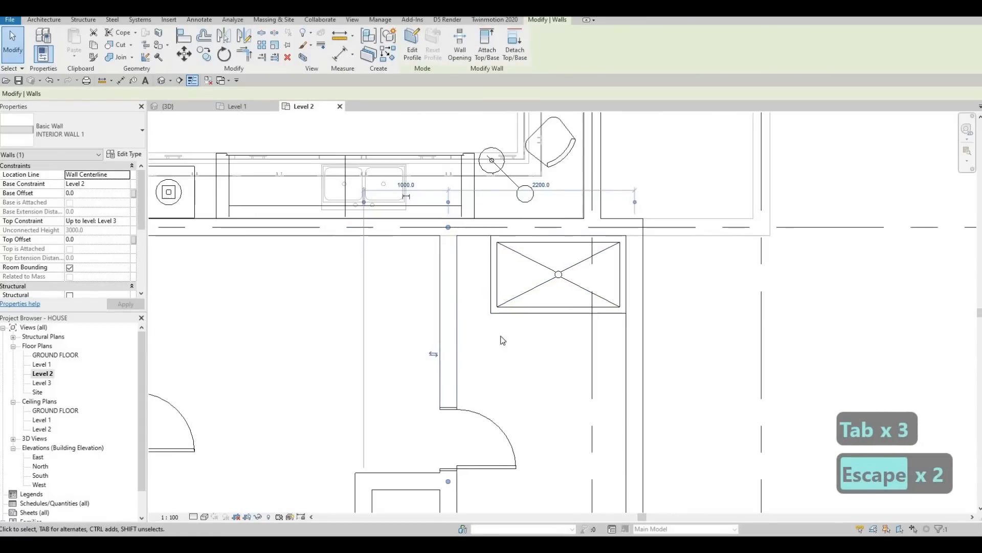
scroll(504, 339, down, 3)
key(Escape)
scroll(542, 322, up, 2)
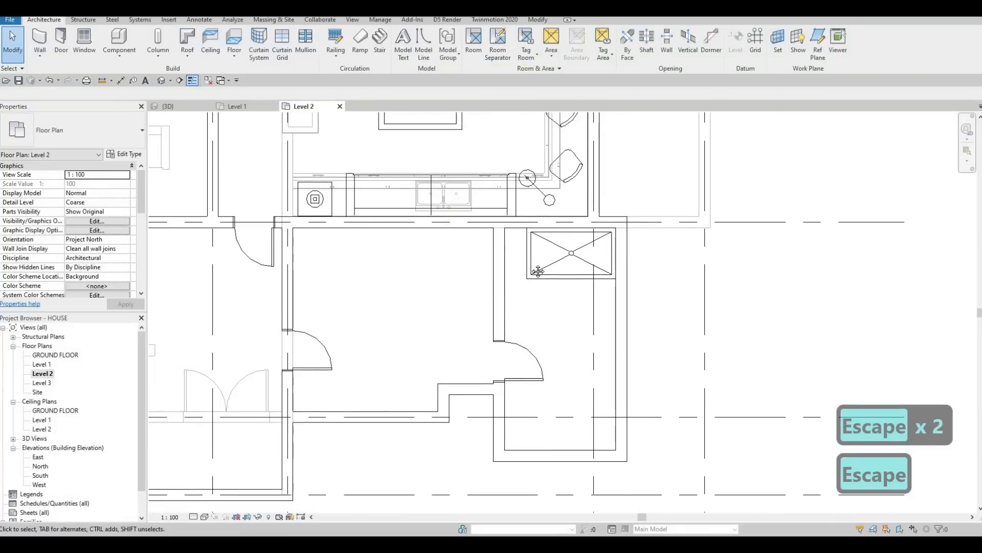
scroll(540, 277, down, 3)
middle_drag(414, 343, 522, 279)
middle_drag(625, 232, 538, 268)
key(Escape)
scroll(537, 249, up, 3)
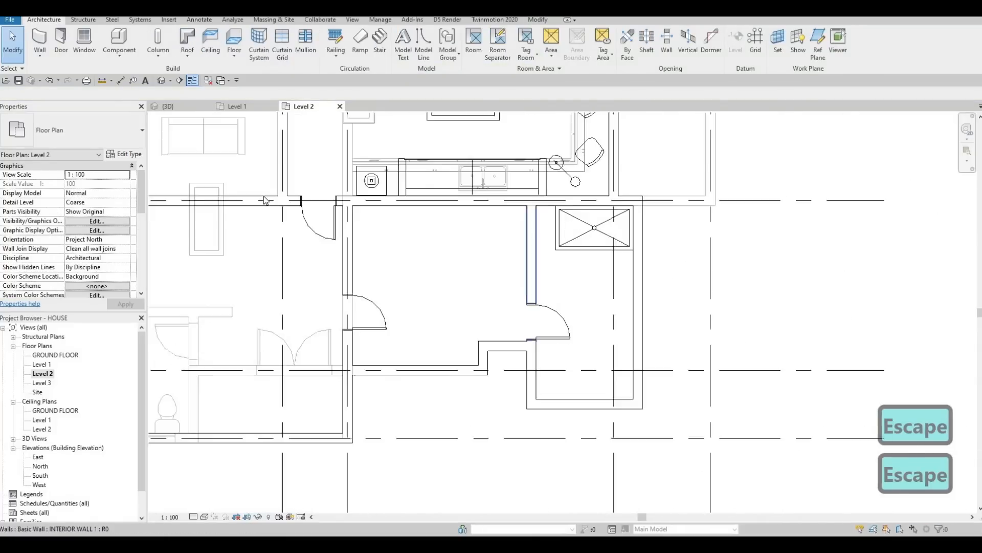
Step: Measure the southeast bathroom's clear width between the inner wall faces with an aligned dimension, without keeping the dimension
key(Tab)
click(535, 243)
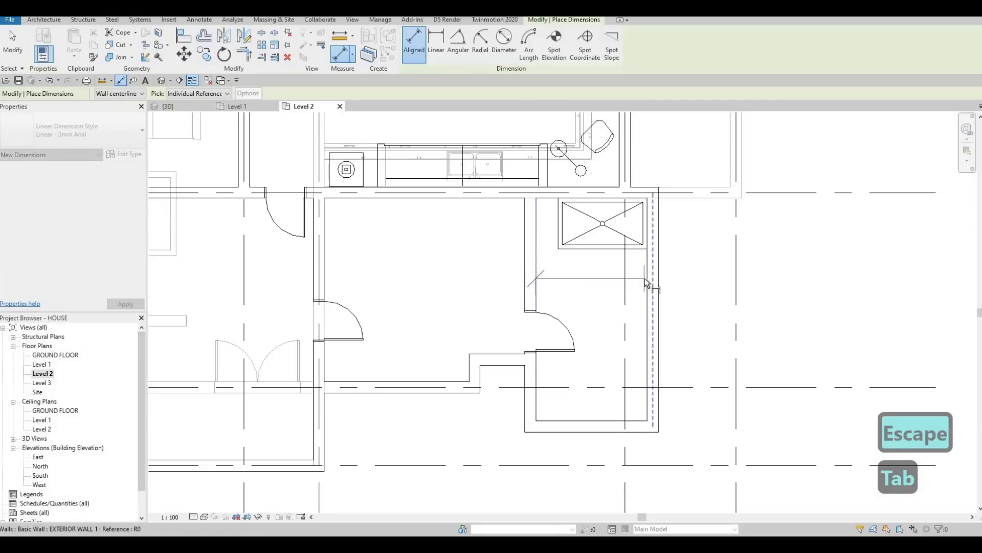
key(Tab)
click(643, 297)
key(Escape)
key(Escape)
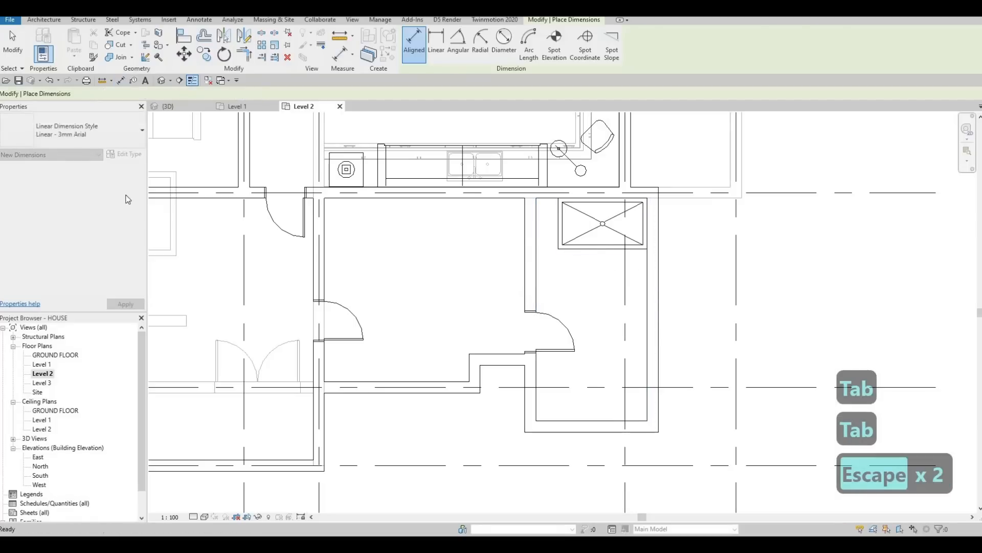
Step: Duplicate the southeast shower stall's type as M_Shower Stall-2D 3 and set its width to 2000 mm
click(593, 245)
click(125, 154)
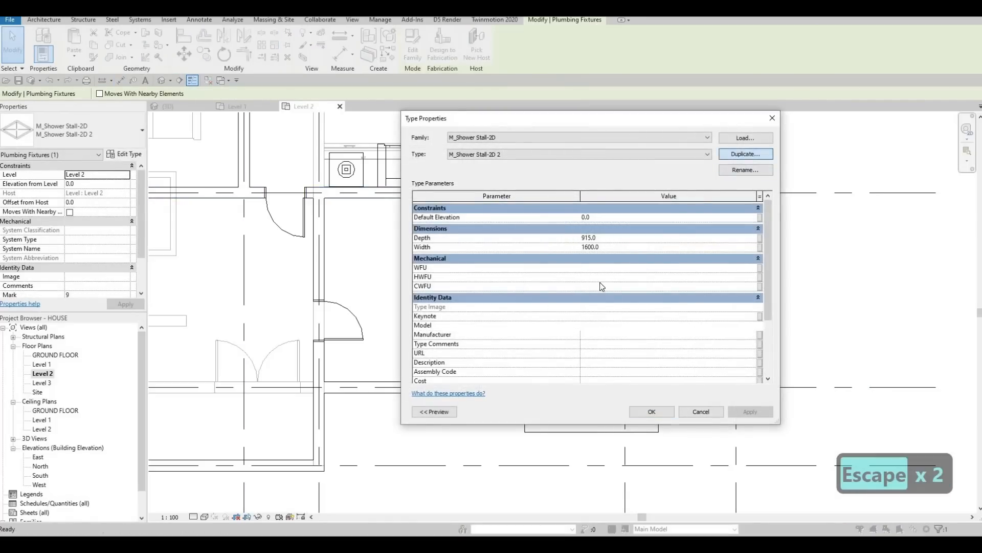
click(745, 153)
click(593, 293)
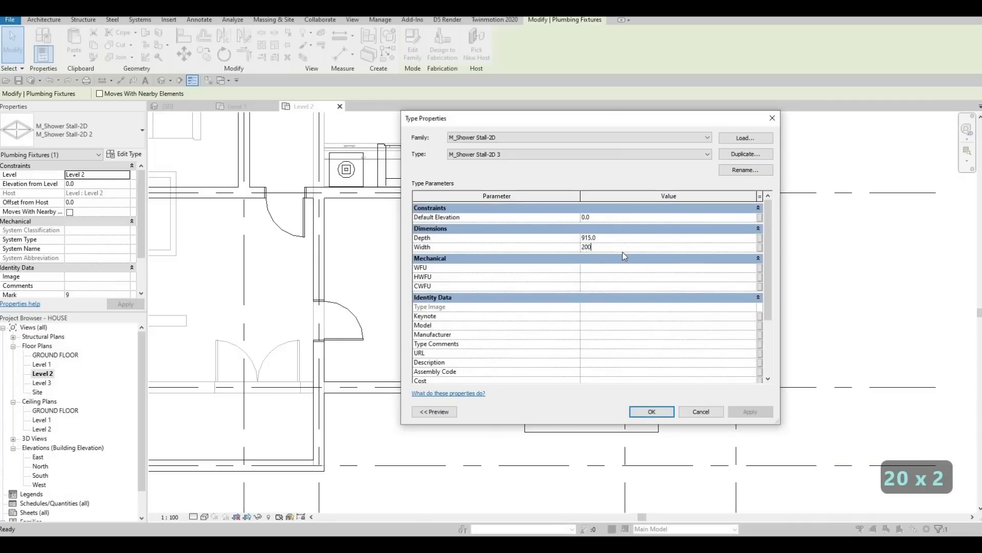
click(660, 412)
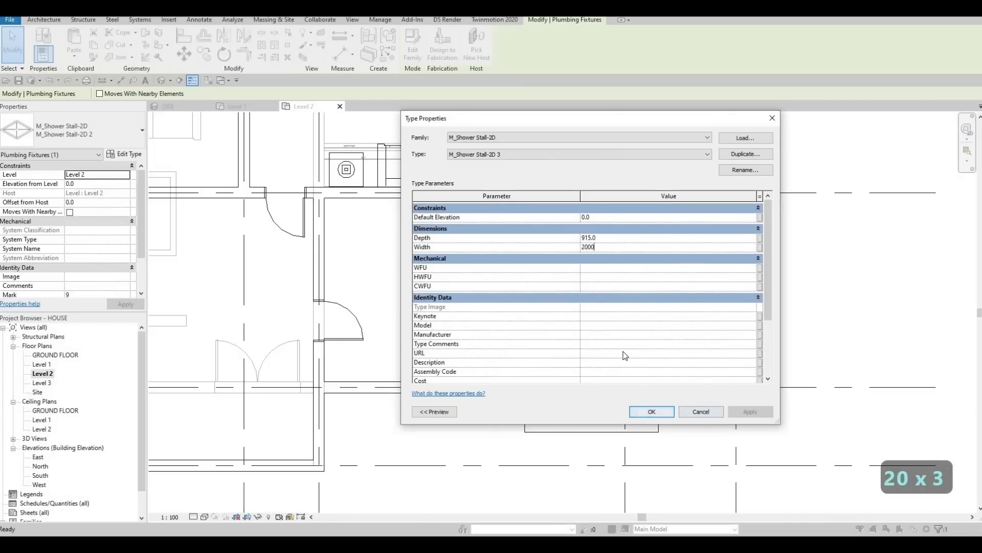
key(Escape)
key(Escape)
Step: Move the southeast shower stall by its upper-left corner to the partition's inner corner so it fits between the walls
click(578, 240)
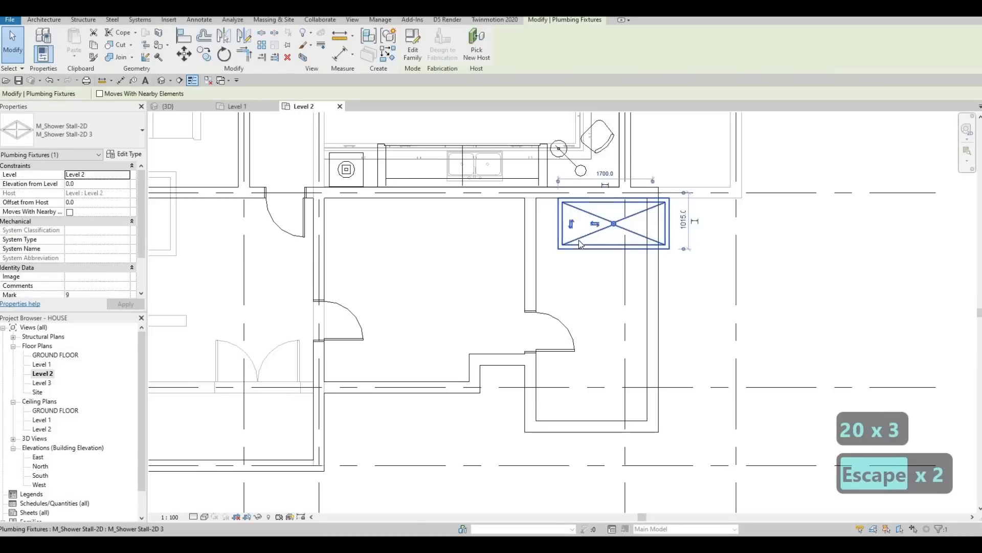
key(m)
key(v)
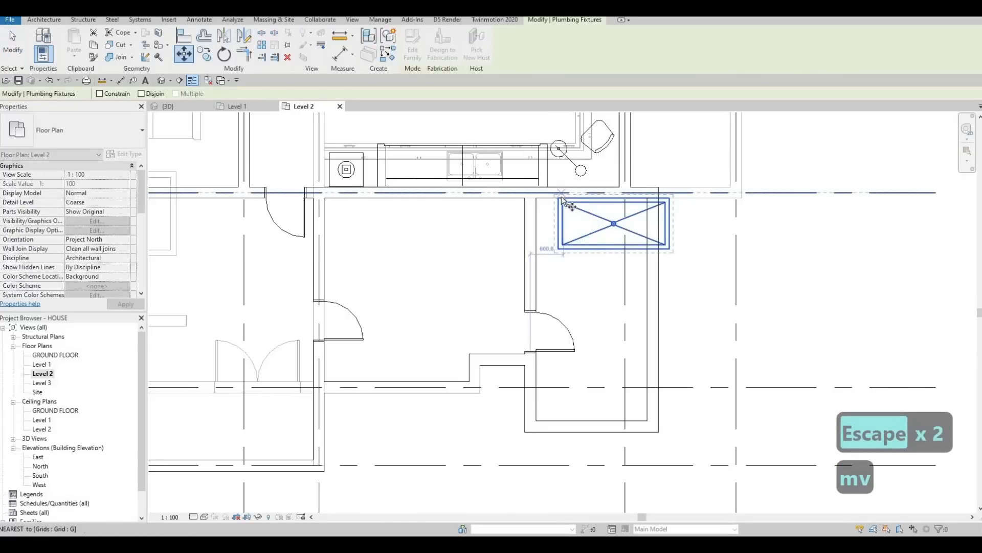
click(544, 199)
click(537, 201)
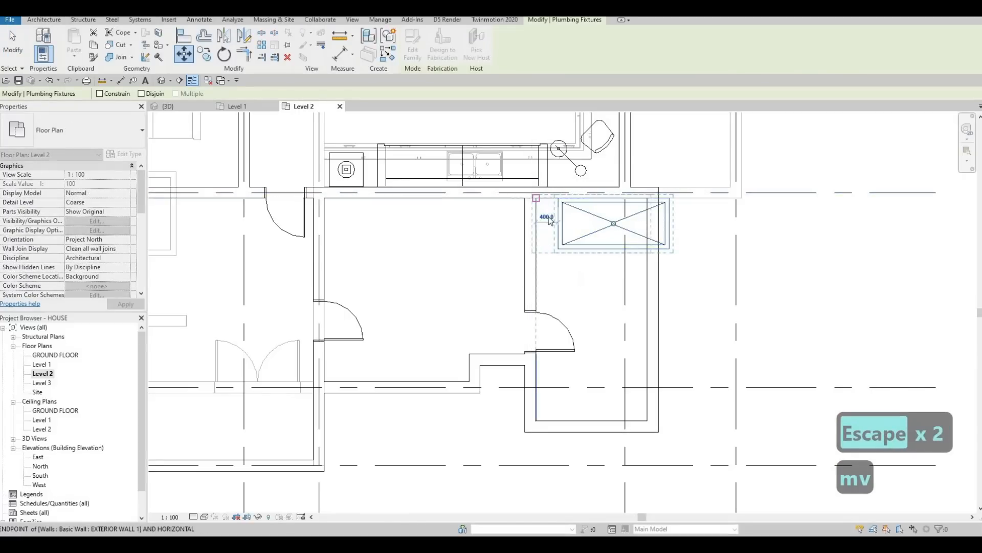
key(Escape)
scroll(386, 286, down, 2)
scroll(352, 324, down, 1)
key(Escape)
key(Escape)
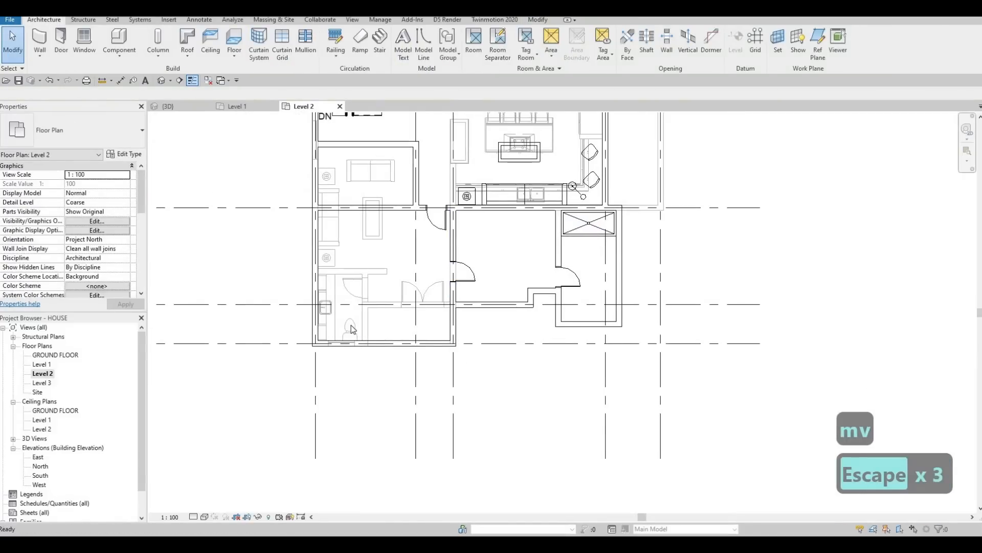
Step: Place an M_Toilet-Domestic-3D just south of the shower in the southeast bathroom, backed against the east exterior wall
key(c)
key(s)
scroll(588, 292, up, 2)
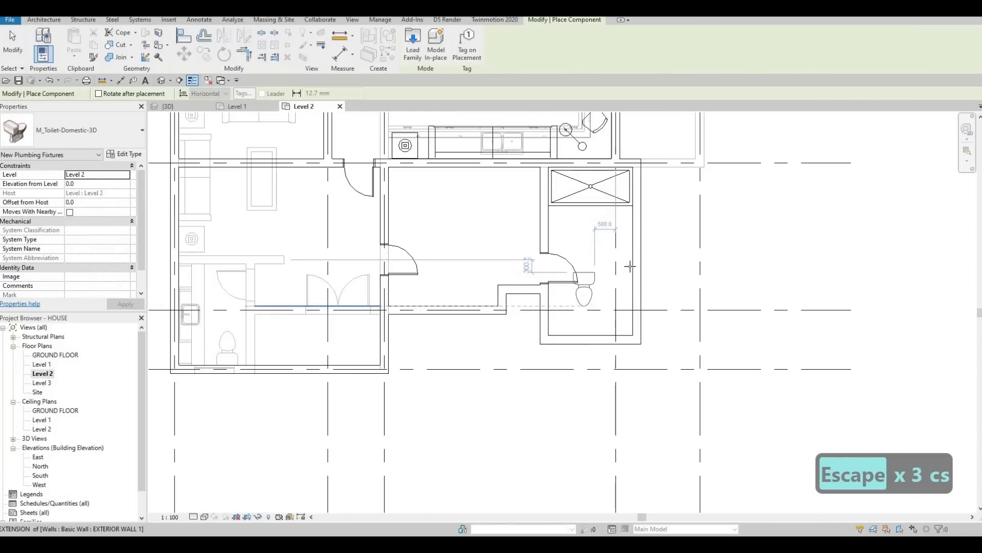
scroll(634, 240, up, 1)
key(space)
key(space)
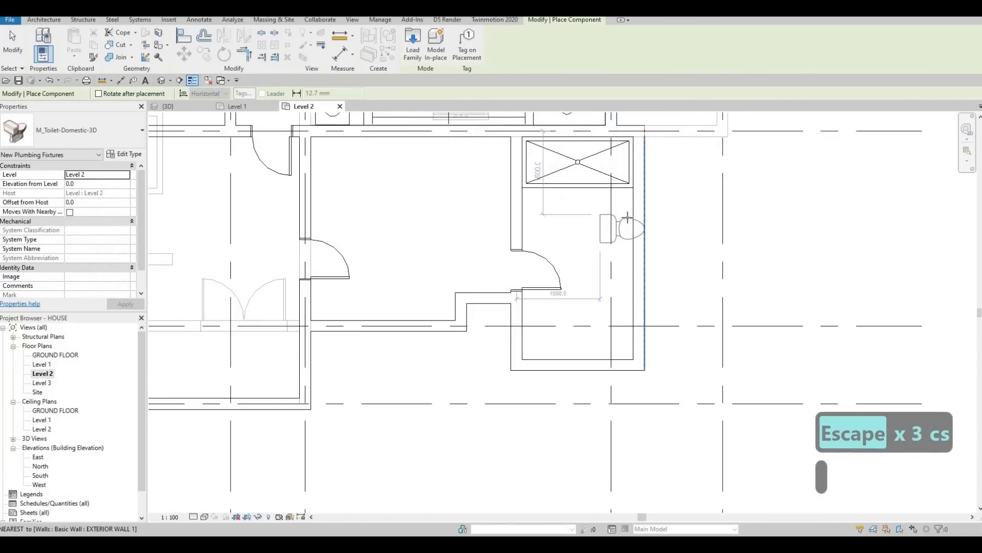
key(space)
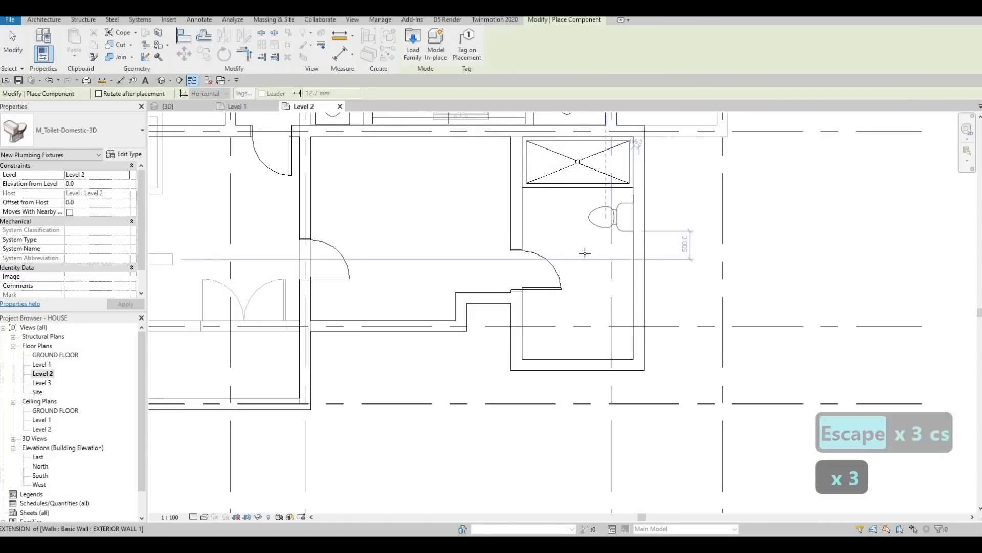
scroll(591, 283, down, 3)
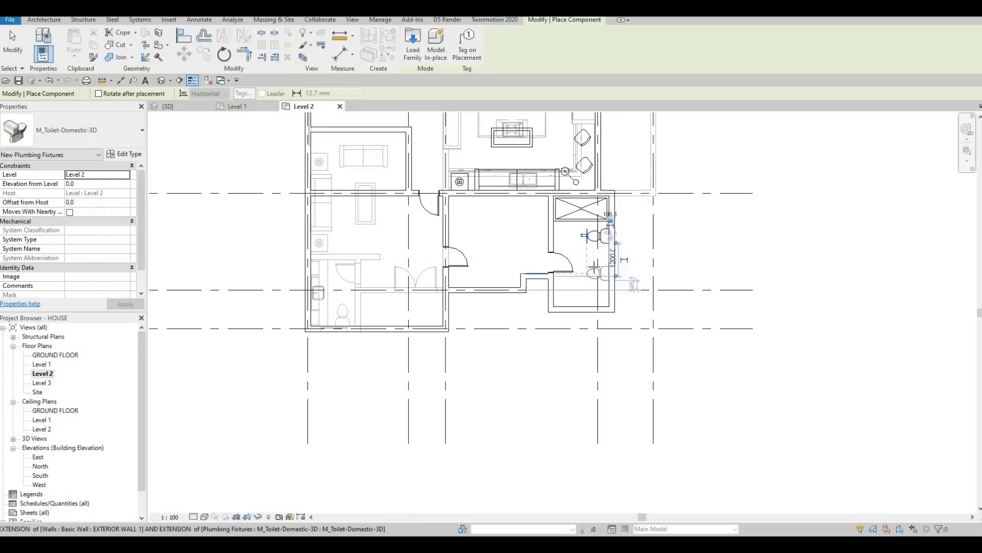
Step: Place another M_Toilet-Domestic-3D in the northwest bathroom, rotated to back against the west exterior wall south of the shower
scroll(596, 267, up, 1)
middle_drag(375, 279, 384, 376)
scroll(385, 376, down, 1)
middle_drag(384, 241, 383, 266)
scroll(384, 265, down, 1)
middle_drag(308, 121, 329, 257)
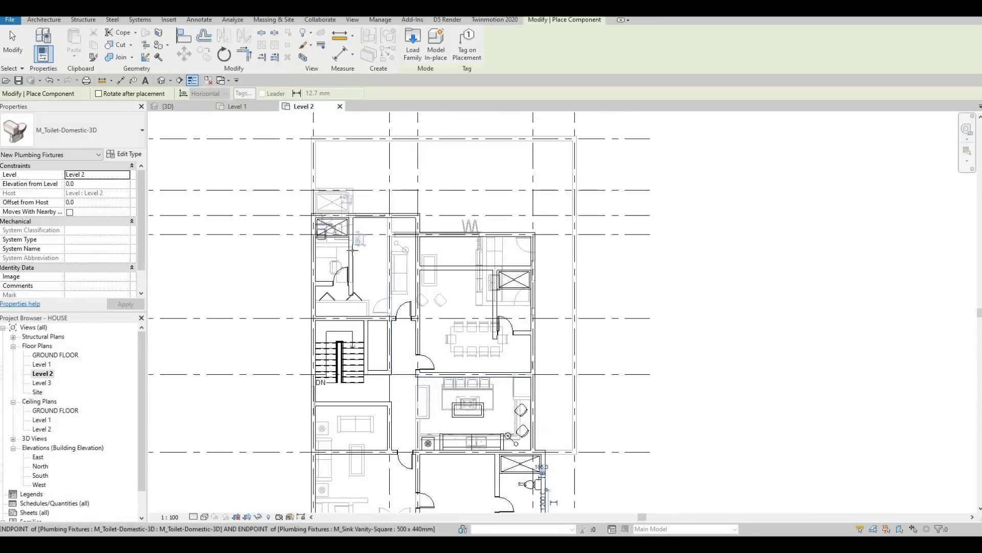
scroll(325, 222, up, 2)
scroll(358, 247, up, 2)
key(space)
key(space)
key(space)
key(space)
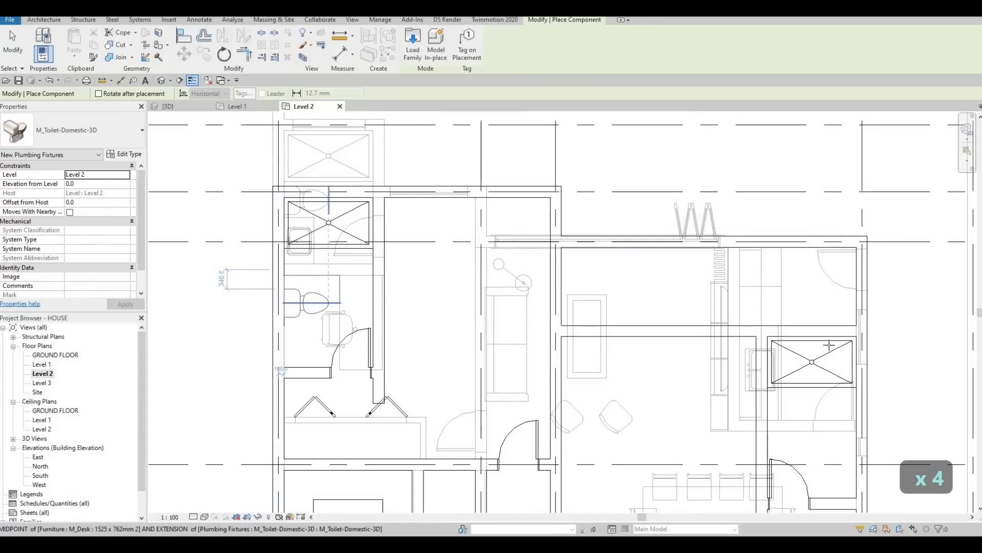
Step: Place a third M_Toilet-Domestic-3D in the northeast bathroom, rotated to back against the east wall below the shower
middle_drag(624, 291, 453, 184)
key(space)
key(space)
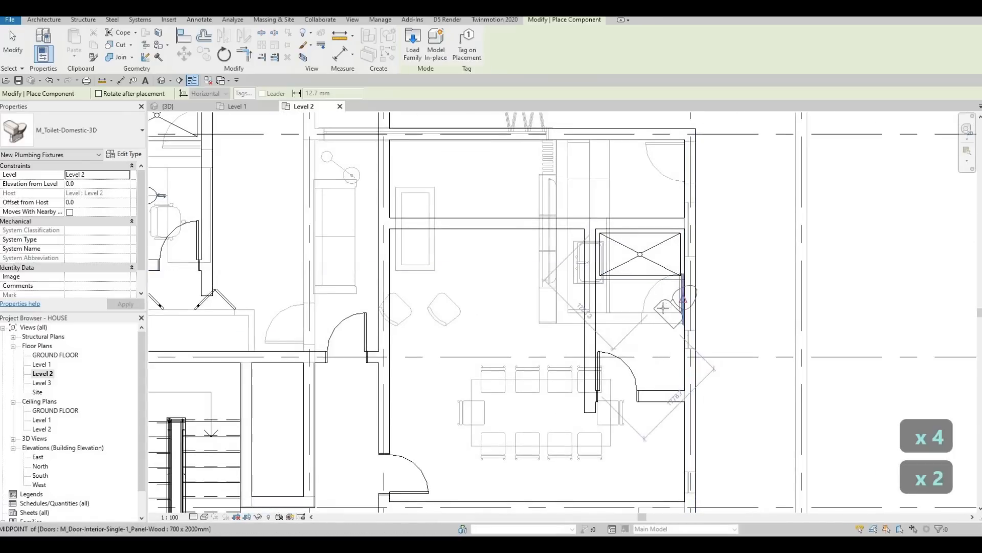
key(space)
key(space)
scroll(663, 308, up, 1)
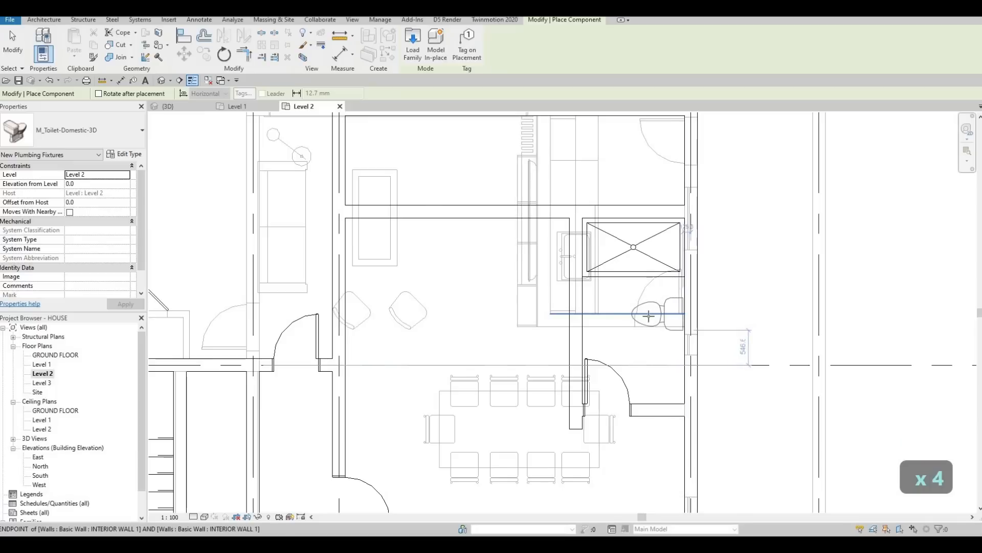
scroll(647, 315, down, 1)
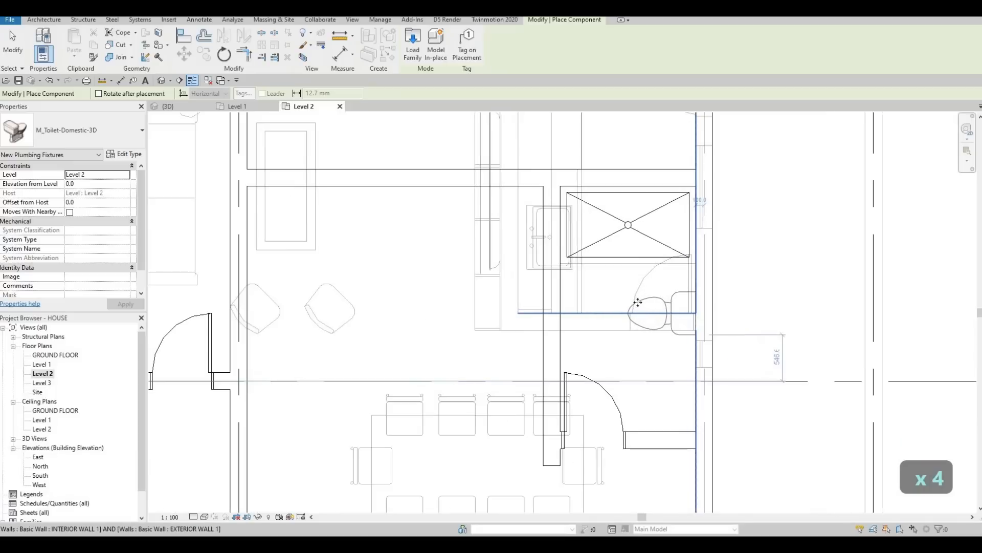
click(635, 316)
scroll(637, 310, down, 4)
middle_drag(589, 338, 573, 265)
key(Escape)
key(Escape)
key(Escape)
Step: Create two M_Sink Vanity-Square 500 x 440mm sinks like the existing one, along the southeast bathroom's east wall south of the toilet
middle_drag(565, 315, 557, 268)
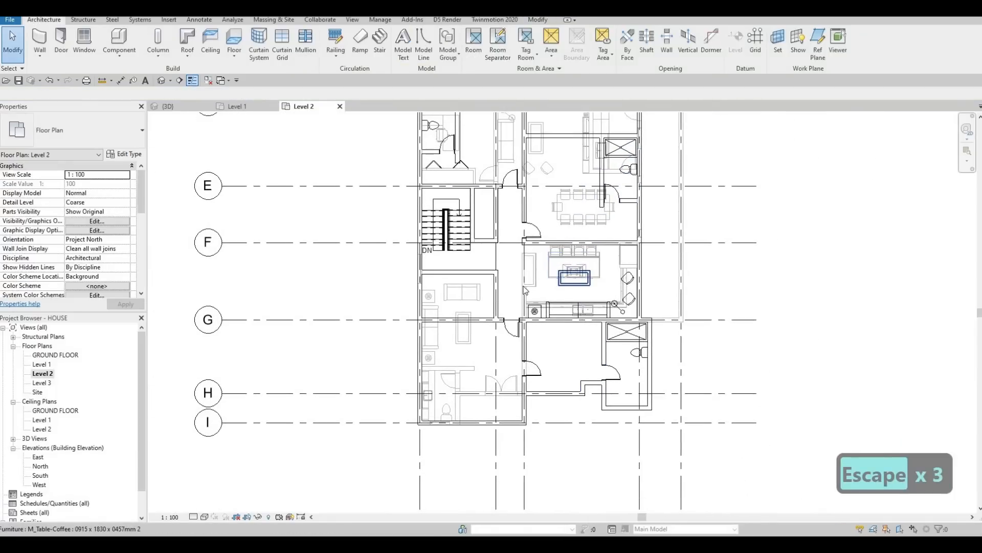
scroll(557, 266, up, 2)
middle_drag(447, 436, 455, 386)
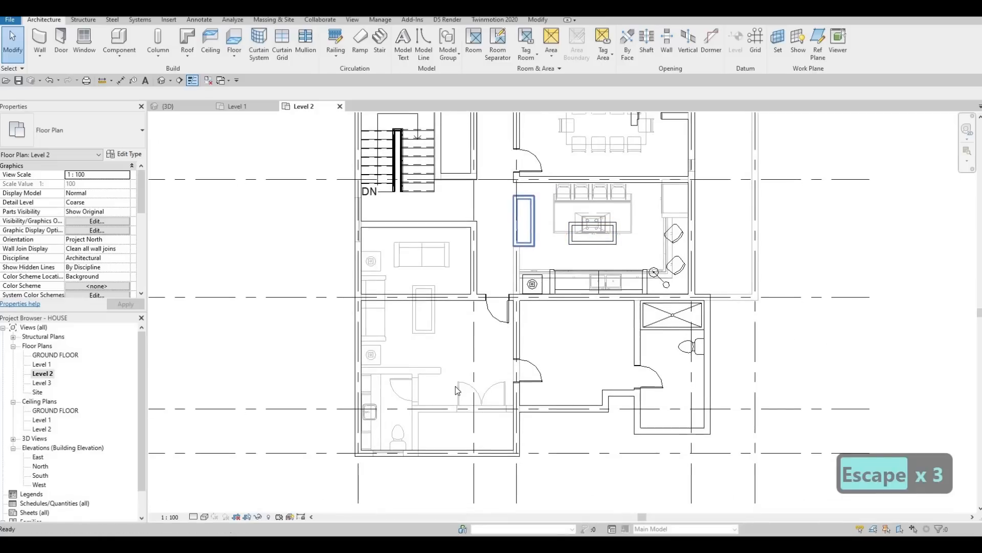
click(376, 411)
key(c)
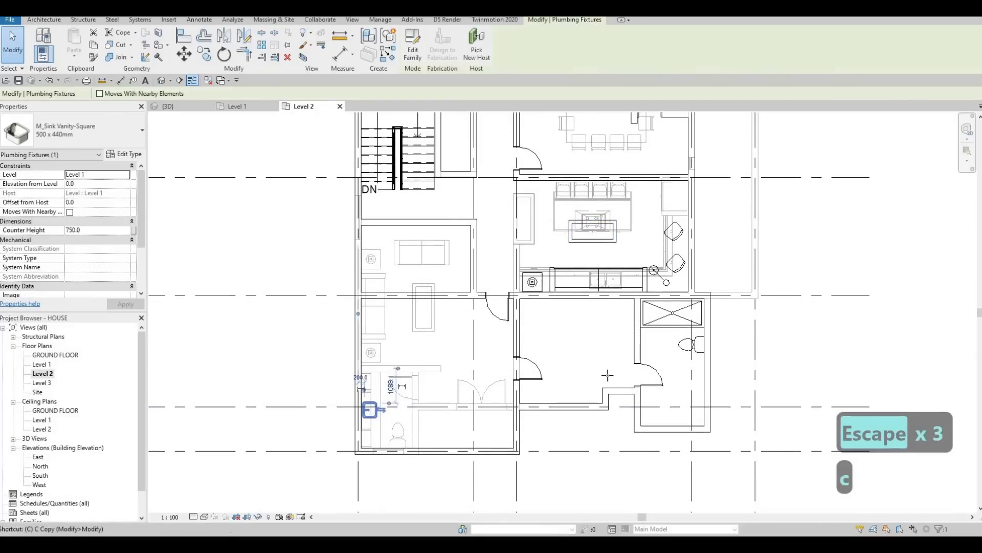
key(s)
scroll(689, 375, up, 1)
key(space)
key(space)
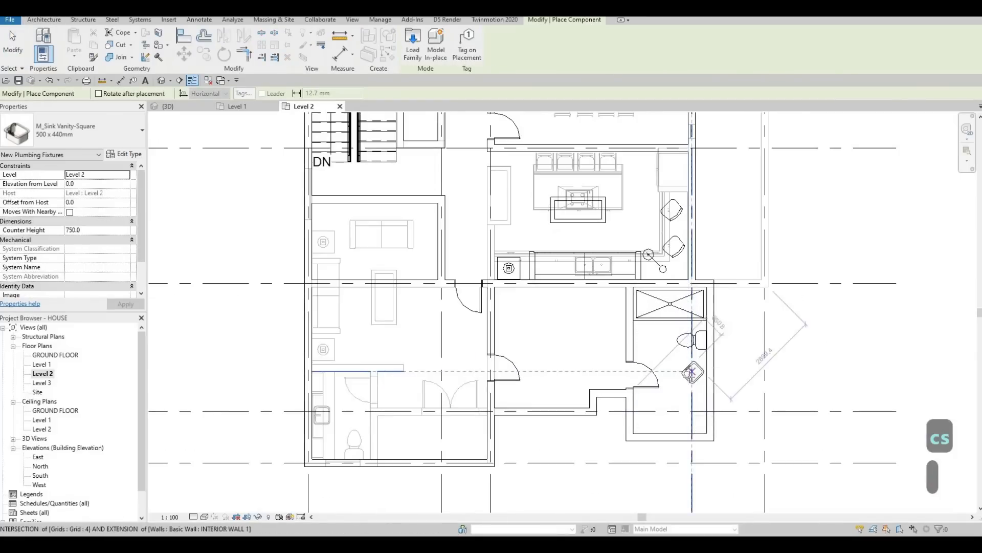
scroll(690, 375, up, 1)
key(space)
key(space)
key(space)
key(space)
scroll(696, 376, up, 1)
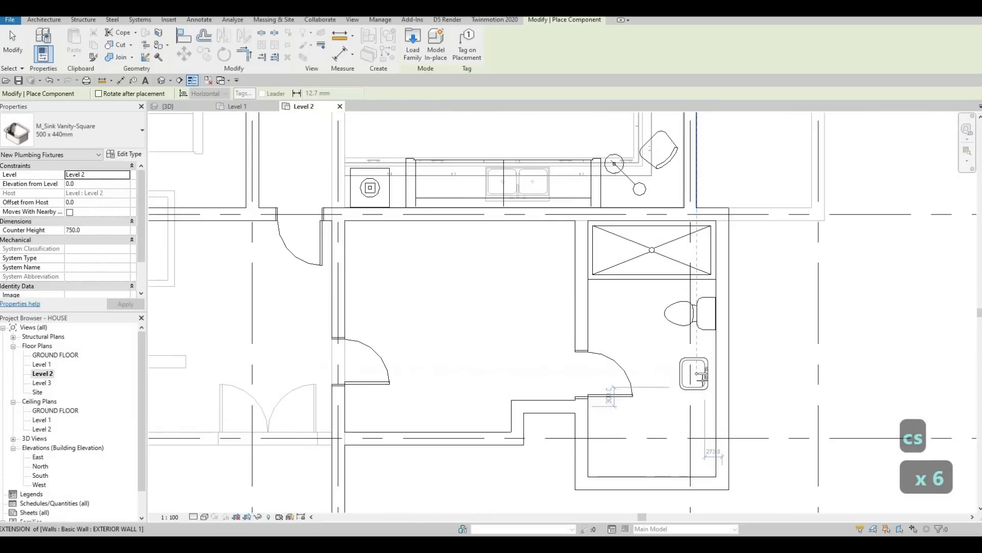
click(699, 443)
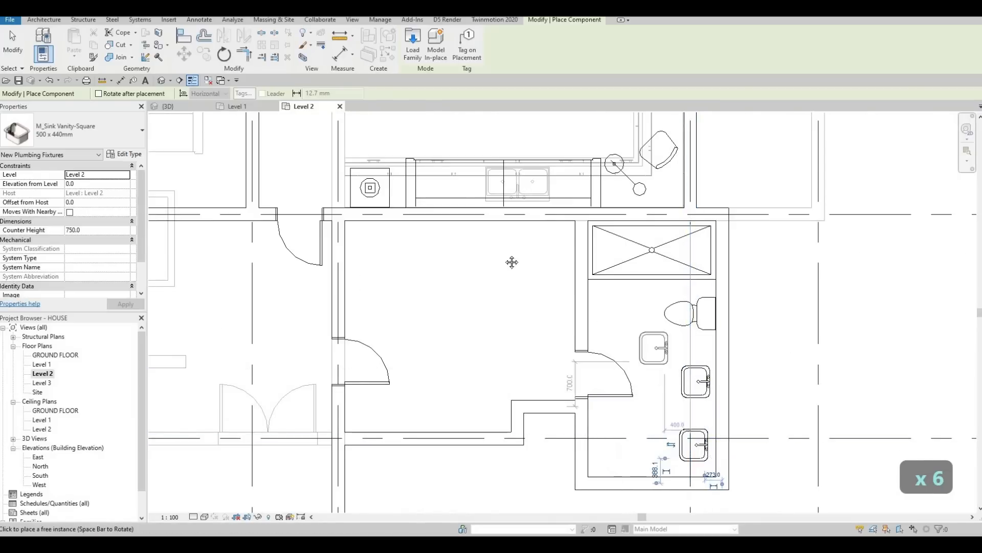
Step: Place an M_Sink Vanity-Square 500 x 440mm sink against the northeast bathroom's east wall, between the toilet and the doorway wall
scroll(587, 303, down, 2)
middle_drag(512, 262, 504, 405)
middle_drag(642, 304, 610, 409)
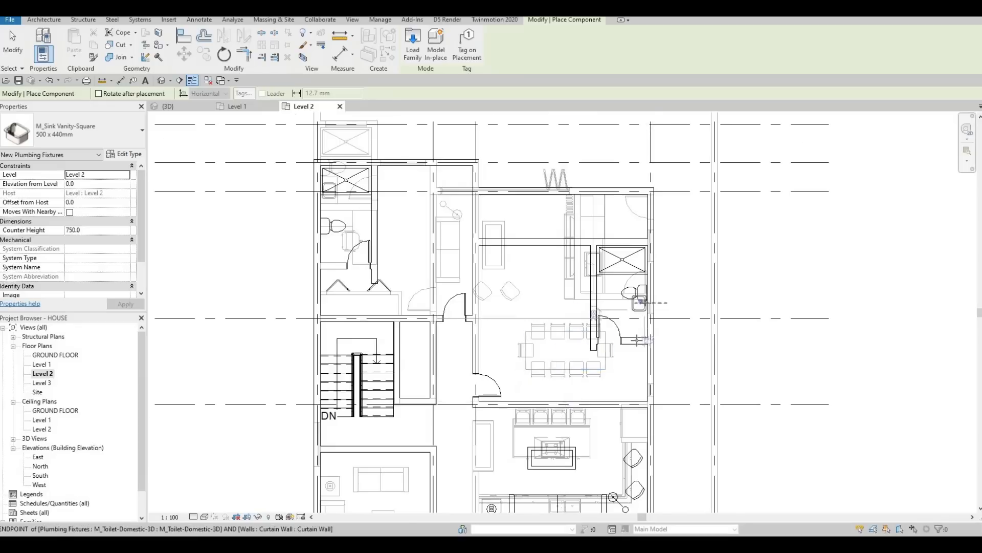
scroll(637, 339, up, 4)
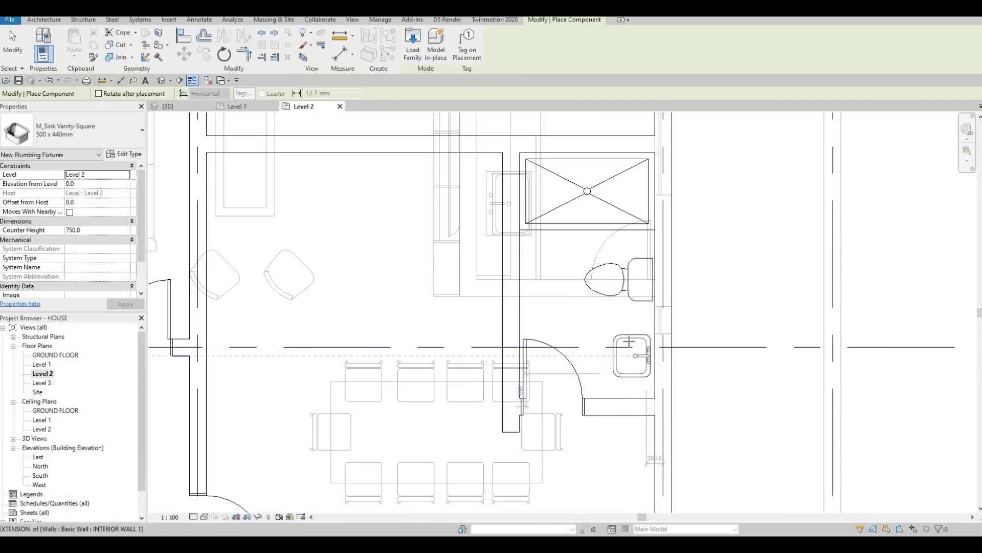
Step: Place an M_Sink Vanity-Square 500 x 440mm sink against the northwest bathroom's west wall, south of the toilet
scroll(376, 267, down, 3)
middle_drag(353, 256, 479, 291)
middle_drag(235, 243, 311, 281)
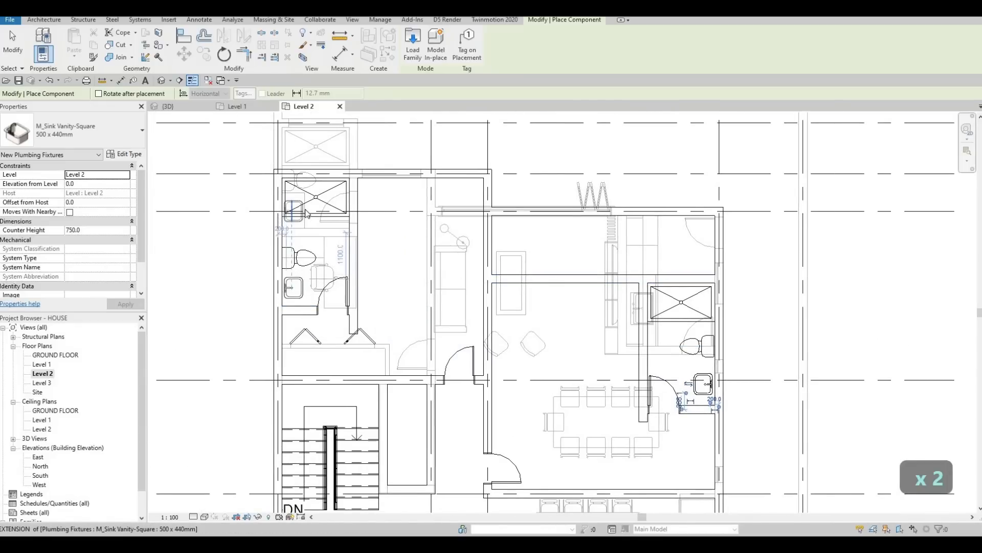
click(289, 285)
key(Escape)
key(Escape)
scroll(300, 202, up, 2)
key(Tab)
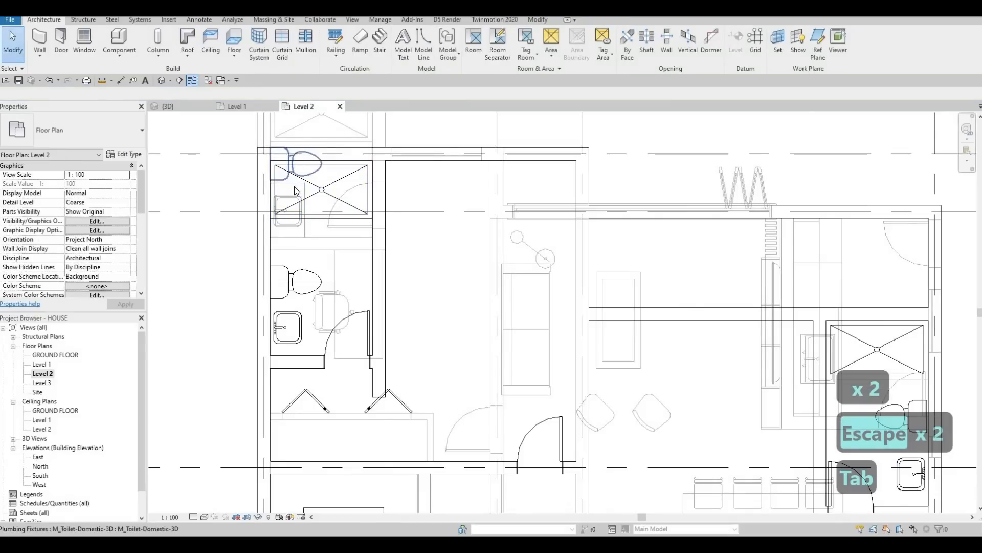
key(Escape)
key(Tab)
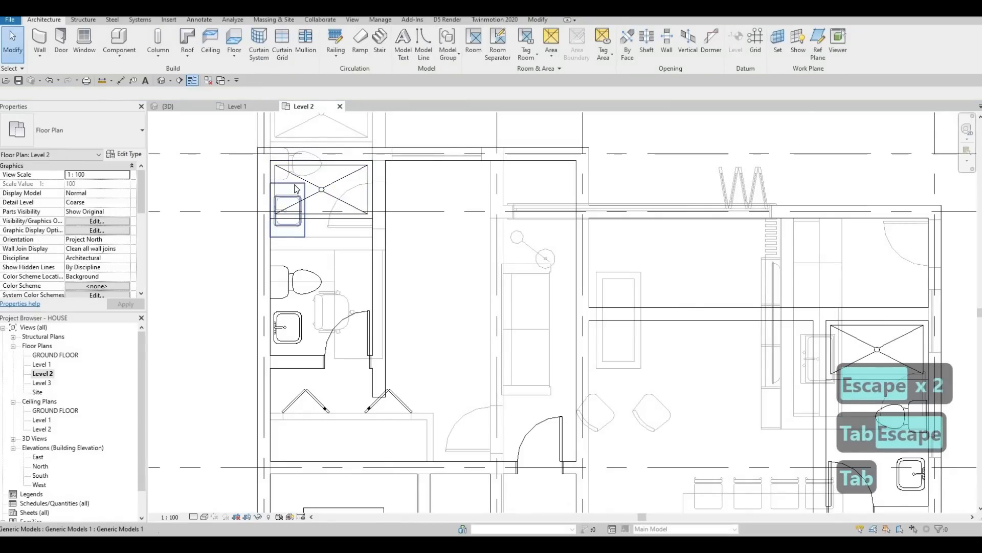
click(294, 187)
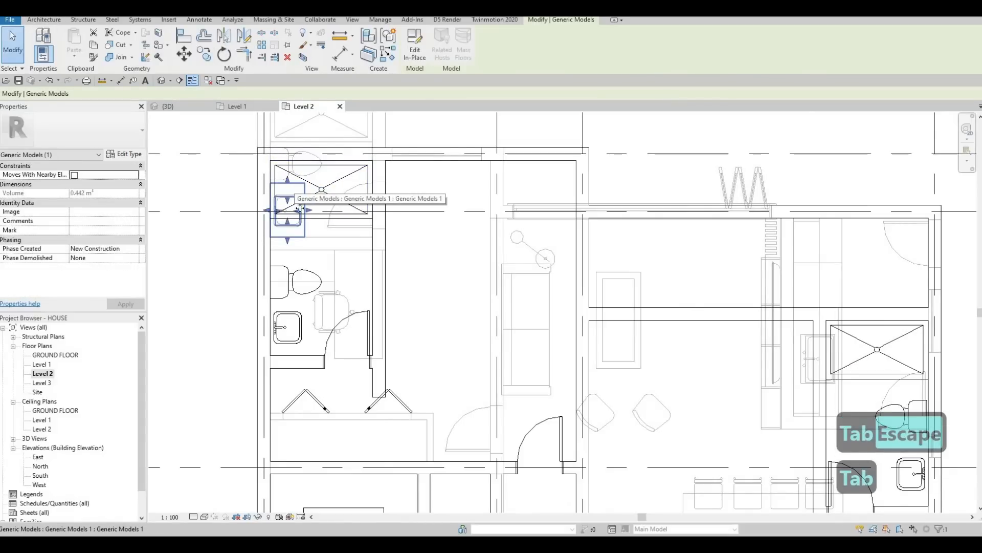
middle_drag(290, 195, 326, 195)
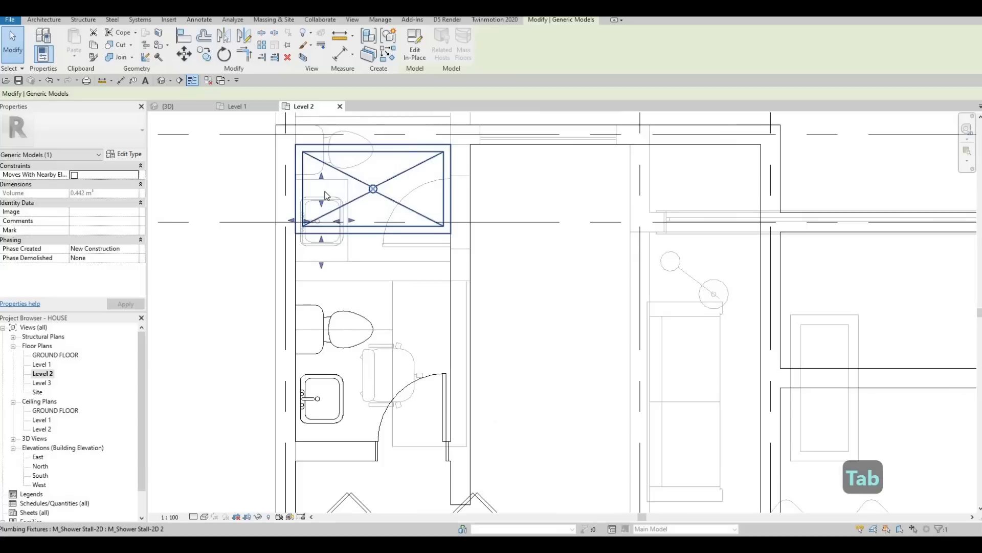
scroll(326, 196, up, 2)
key(c)
key(s)
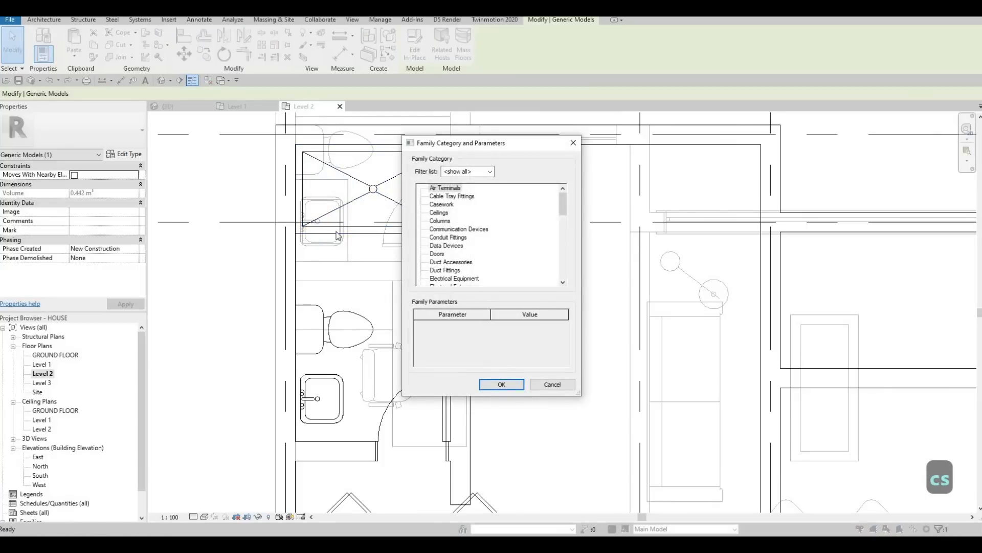
key(Escape)
key(Escape)
key(Escape)
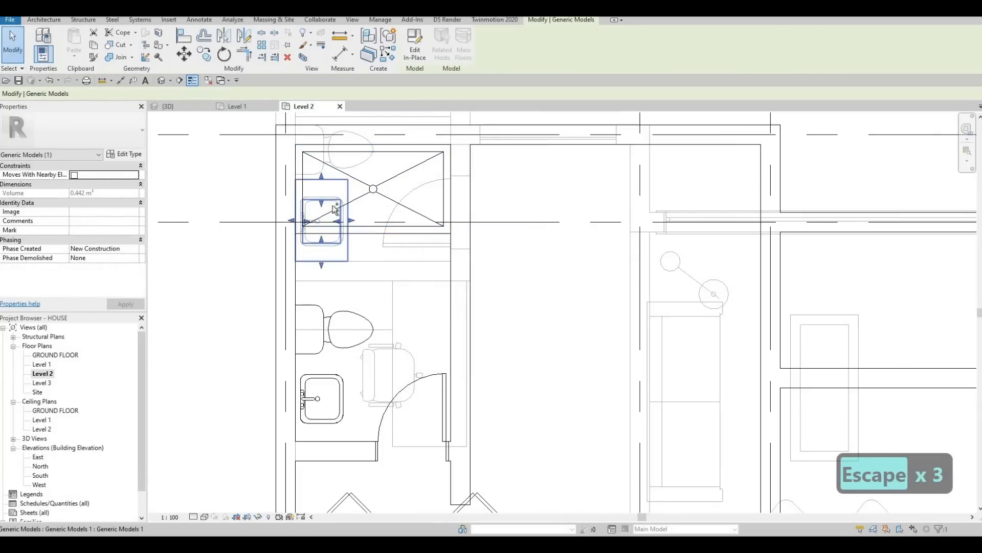
key(Escape)
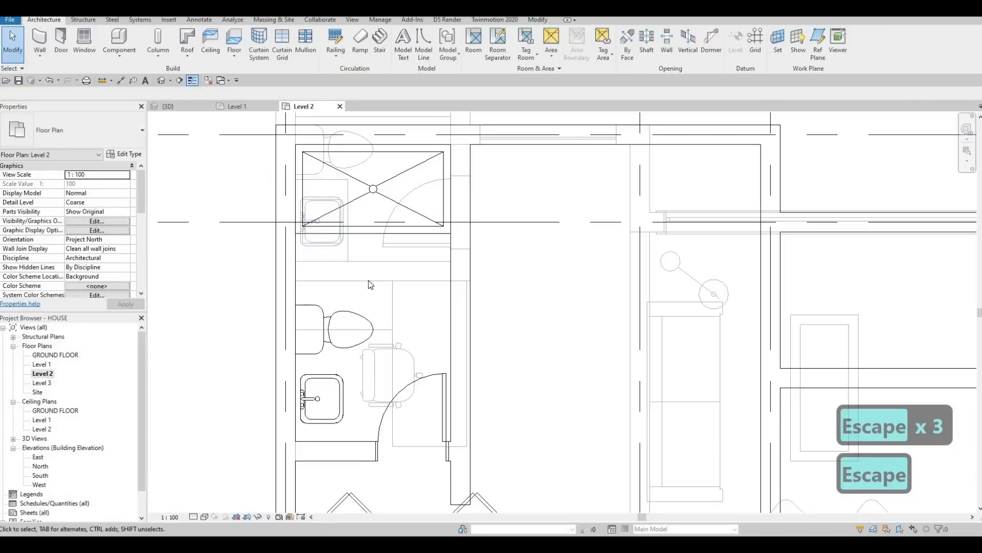
Step: Copy the Level 1 sink counter under the northwest shower and paste it into the open room east of that bathroom
click(348, 211)
key(ctrl+c)
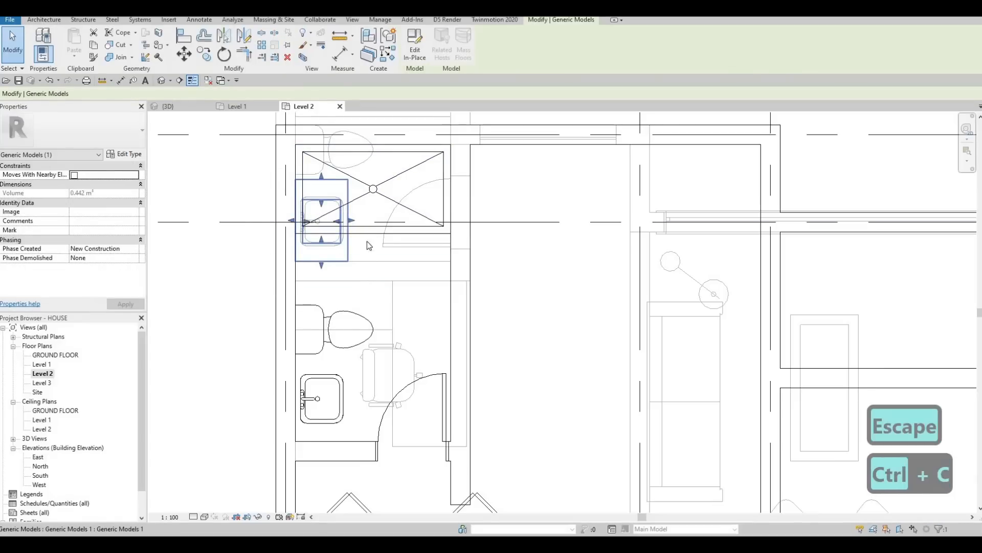
middle_drag(337, 343, 357, 266)
key(ctrl+v)
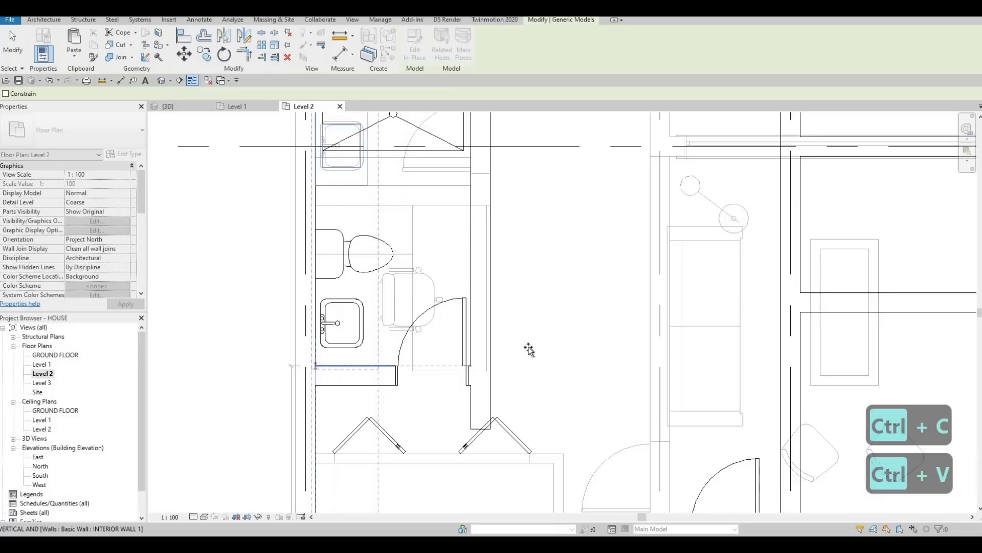
click(561, 231)
scroll(559, 214, down, 3)
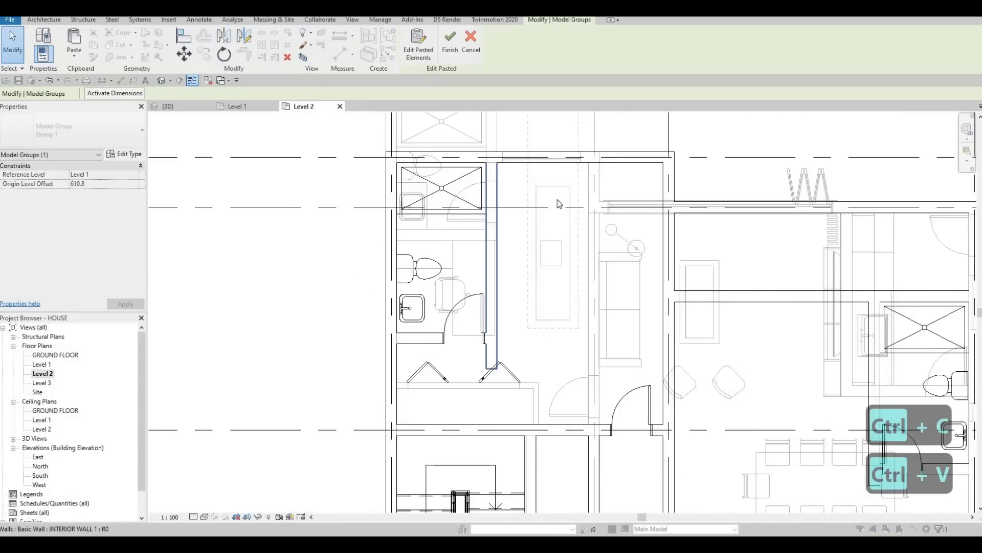
key(Escape)
key(Escape)
Step: Shorten the pasted sink counter by pulling its north and south ends in toward the basin opening
click(556, 189)
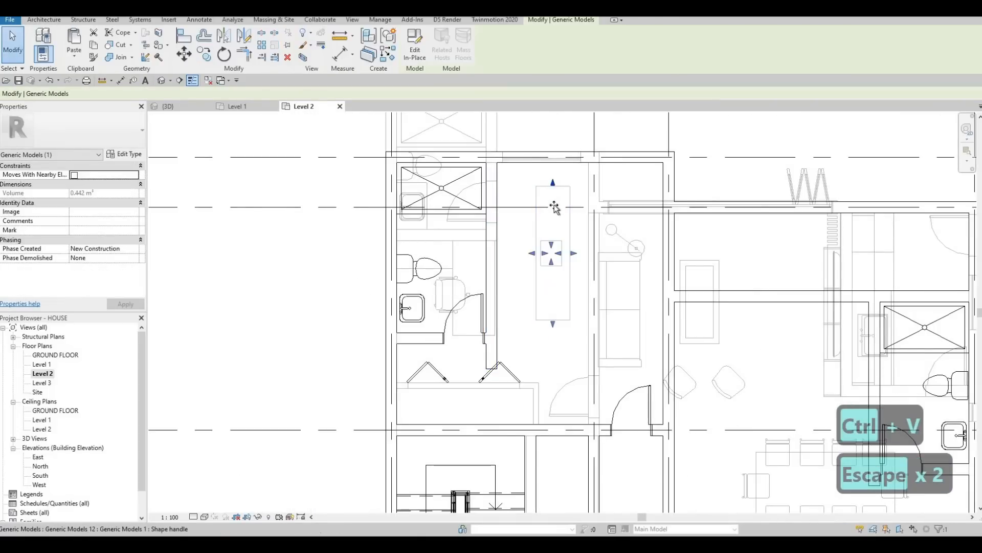
drag(554, 226, 561, 274)
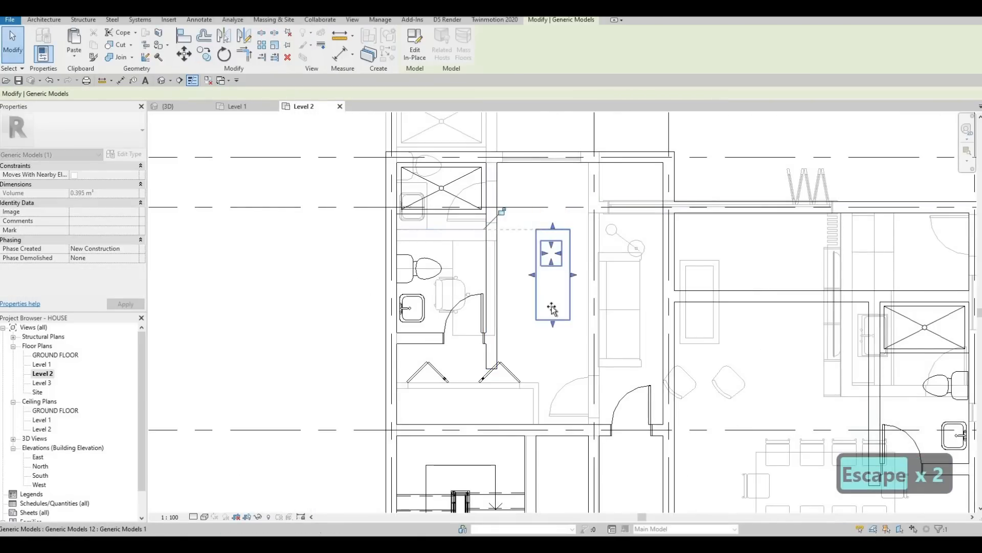
drag(553, 322, 569, 287)
key(Escape)
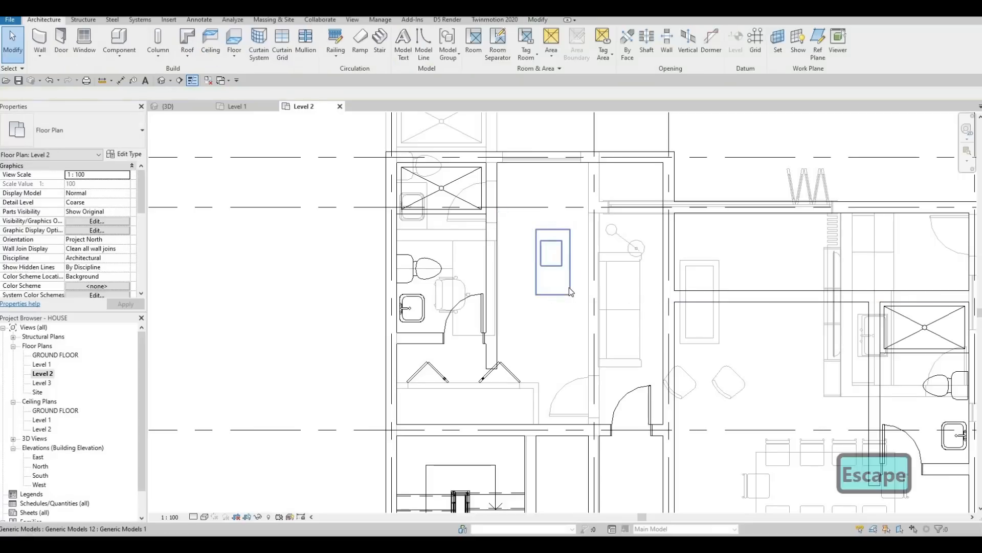
Step: Shorten the pasted sink counter further by pulling its south end in toward the basin opening
click(570, 290)
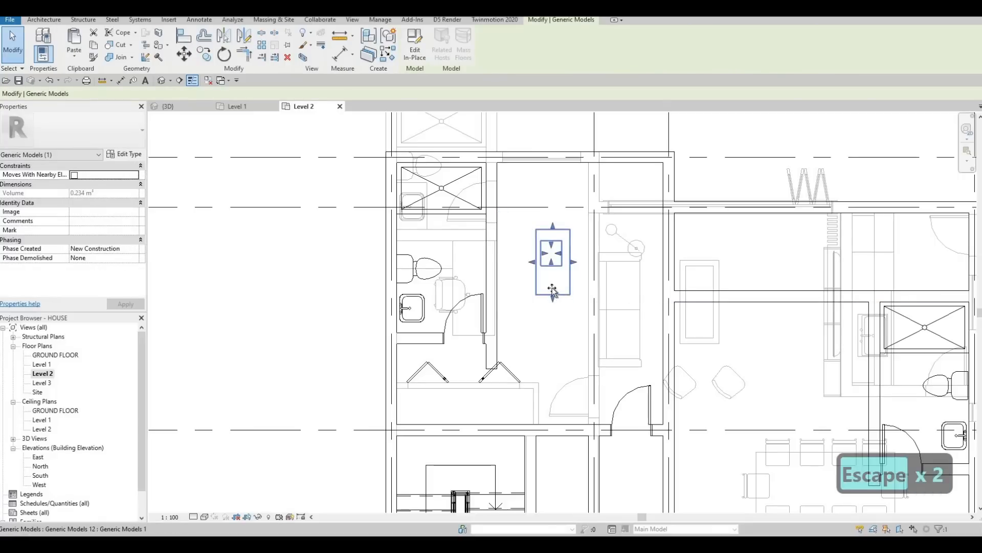
drag(552, 282, 550, 250)
key(Escape)
key(Escape)
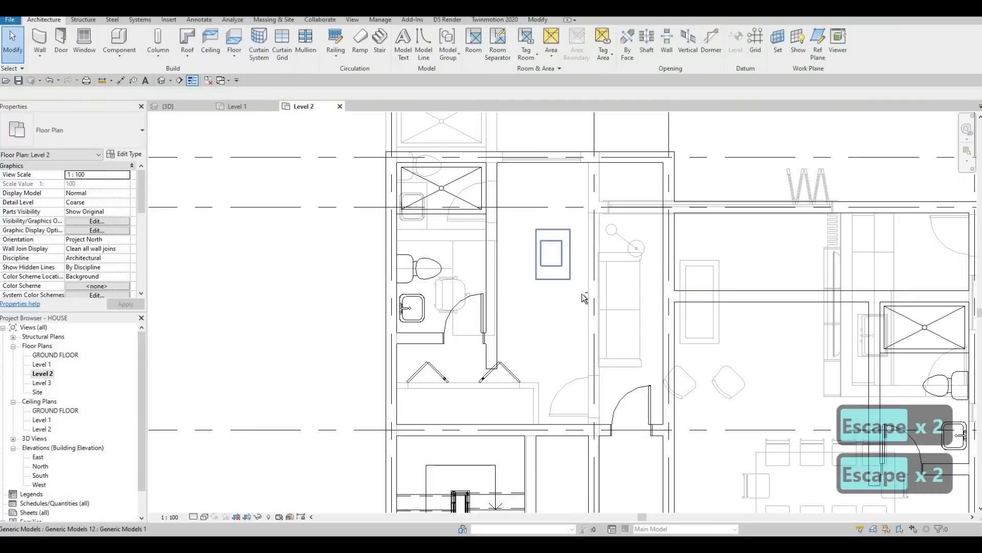
Step: Move the sink counter into the northwest bathroom, beneath the sink in the corner of the west wall and the doorway wall
click(565, 270)
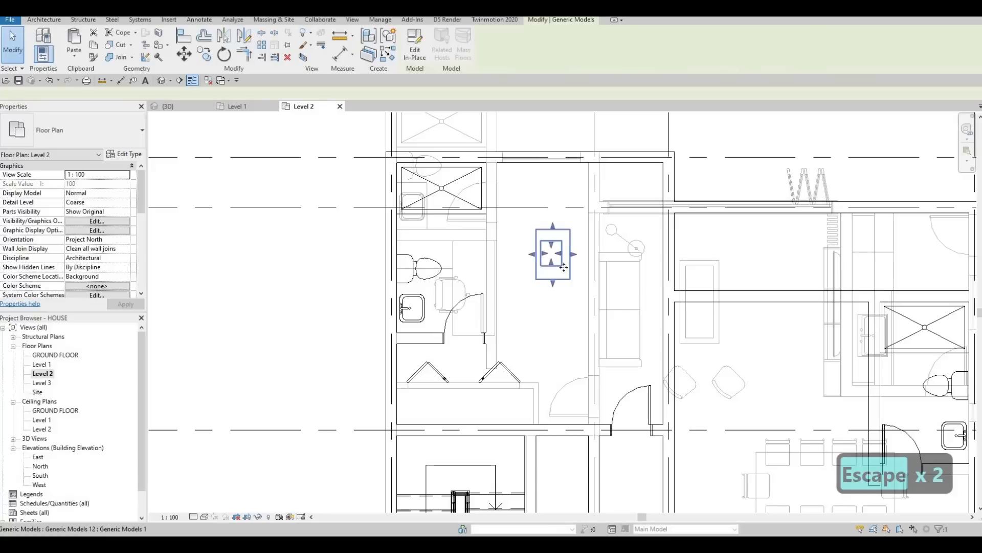
key(m)
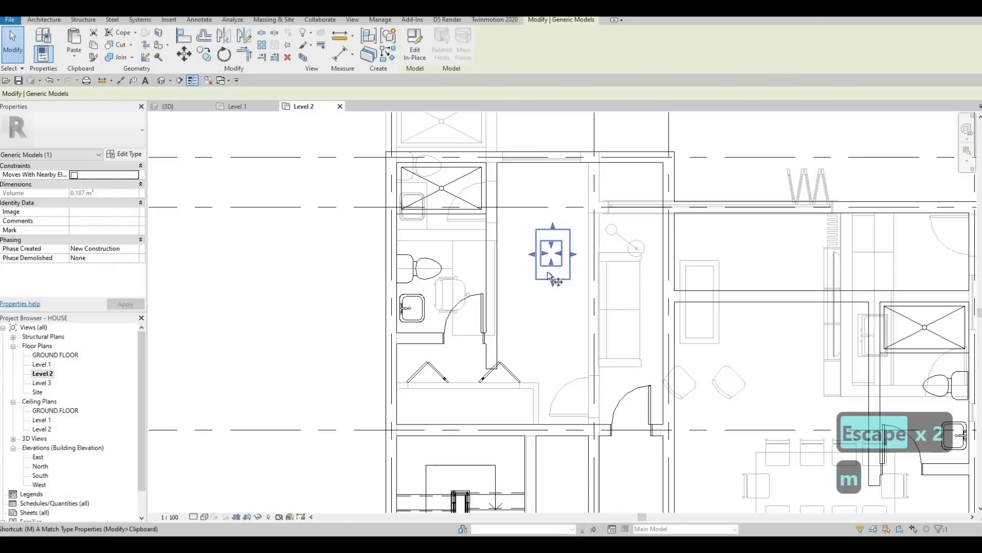
click(540, 282)
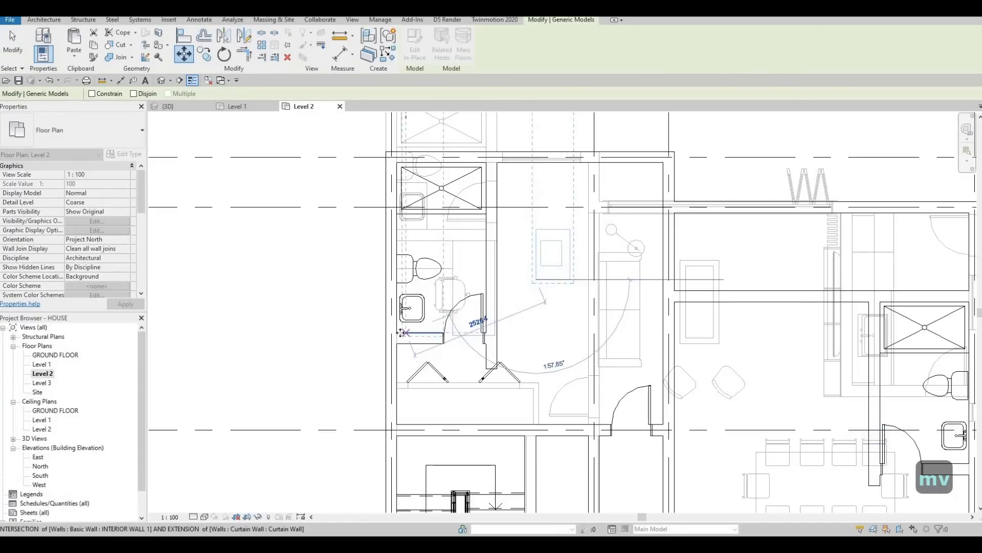
click(416, 314)
scroll(416, 314, up, 5)
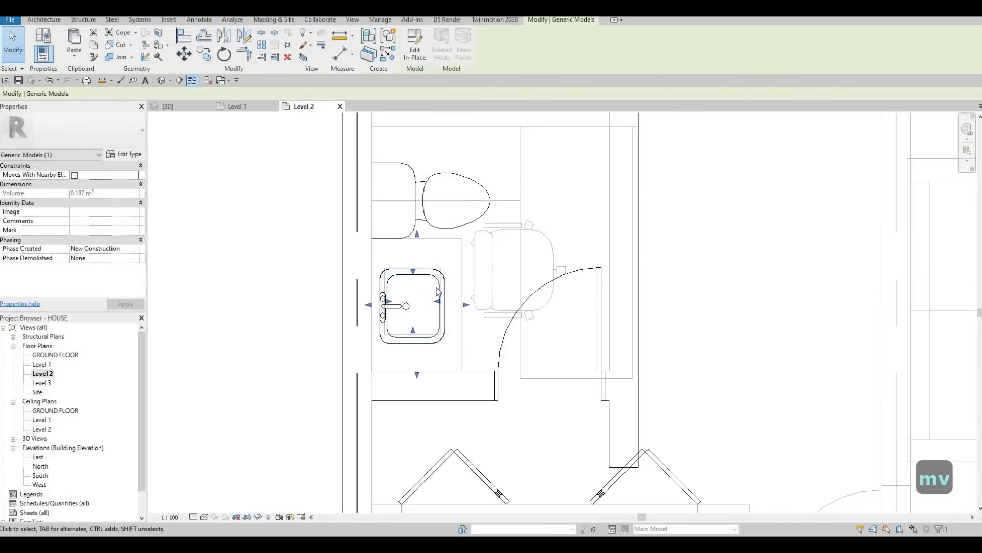
key(Escape)
key(Escape)
Step: Nudge the northwest bathroom's sink slightly north to line it up with the counter's basin opening
click(446, 284)
key(Escape)
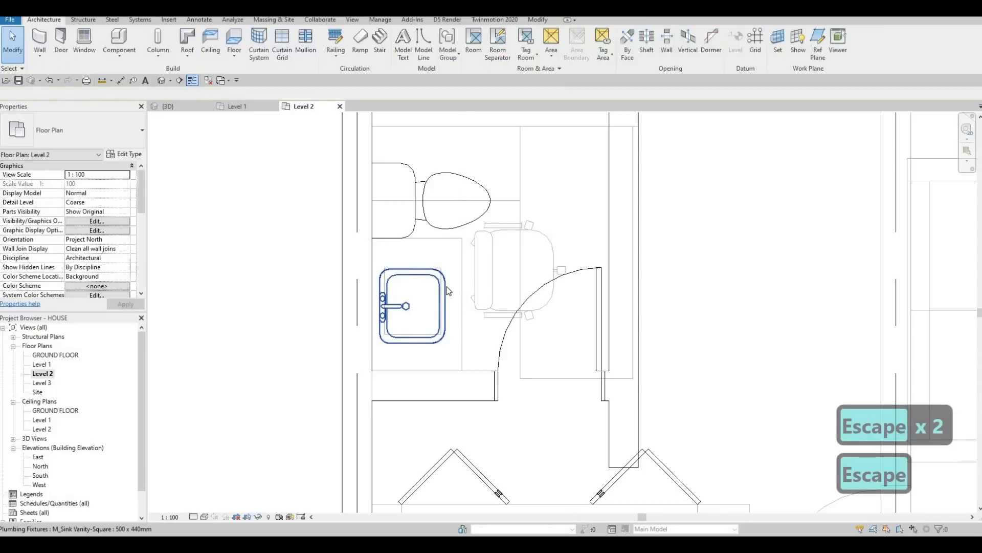
click(448, 291)
key(Up)
key(Up)
key(Right)
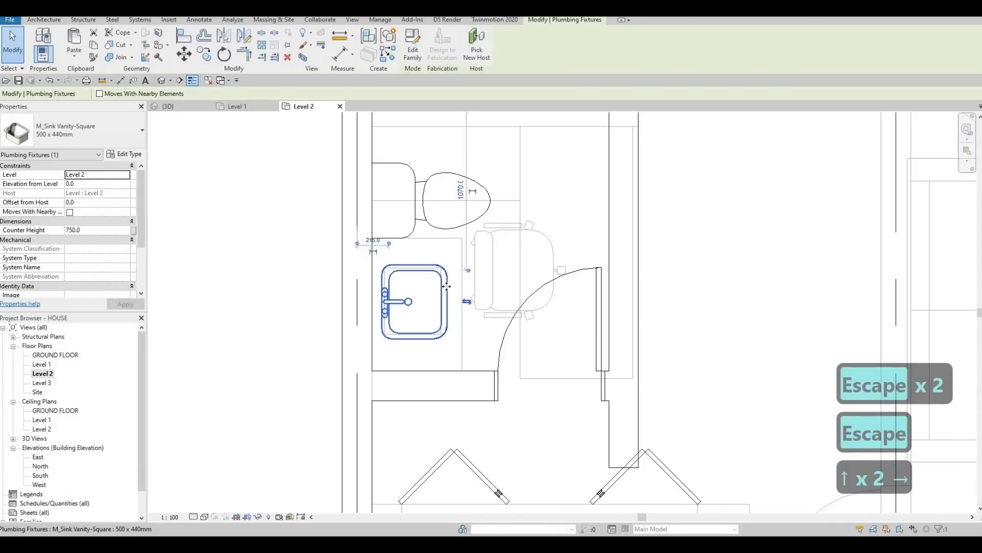
key(Left)
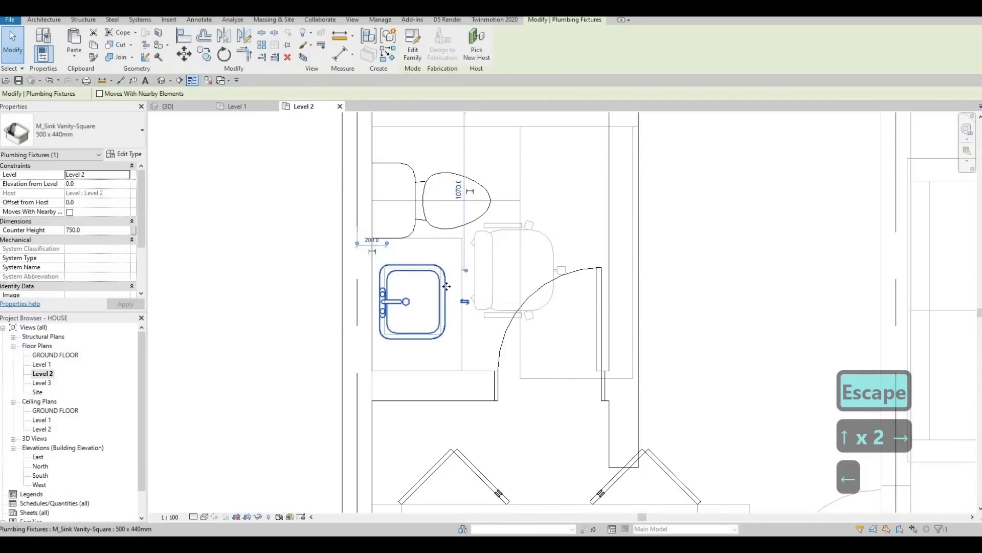
key(Right)
key(Left)
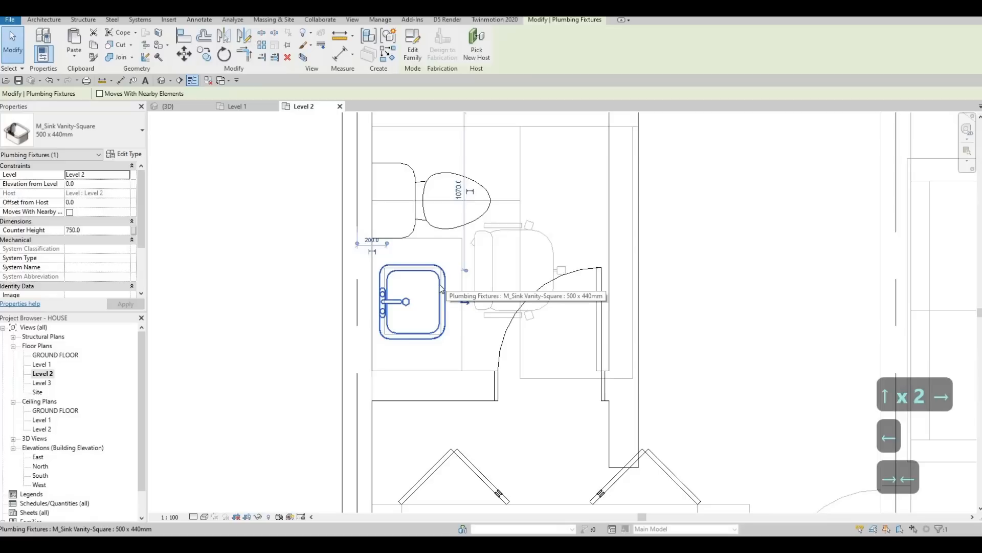
key(Escape)
scroll(441, 289, down, 5)
key(Escape)
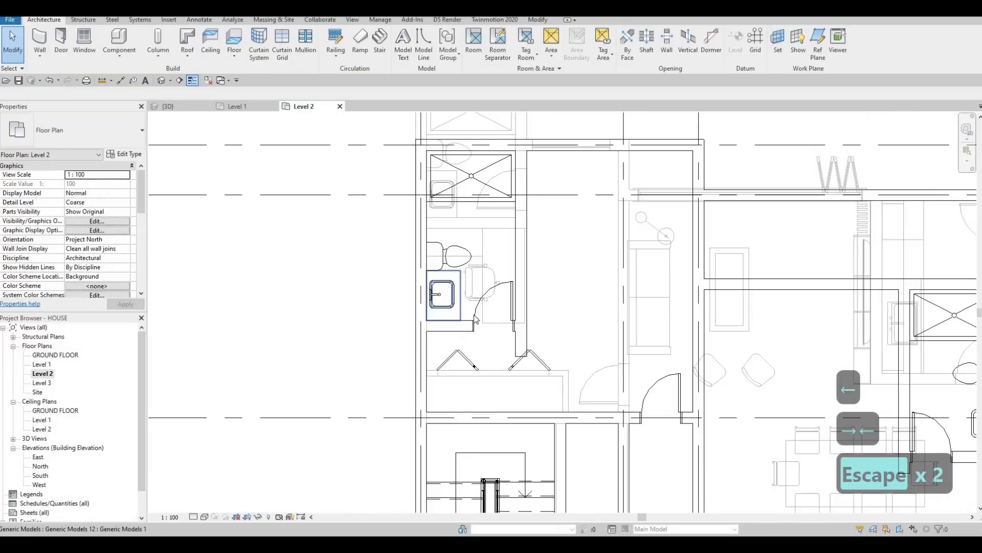
Step: Nudge the northwest bathroom's toilet north along the west wall, away from the sink counter
scroll(476, 318, up, 2)
key(Escape)
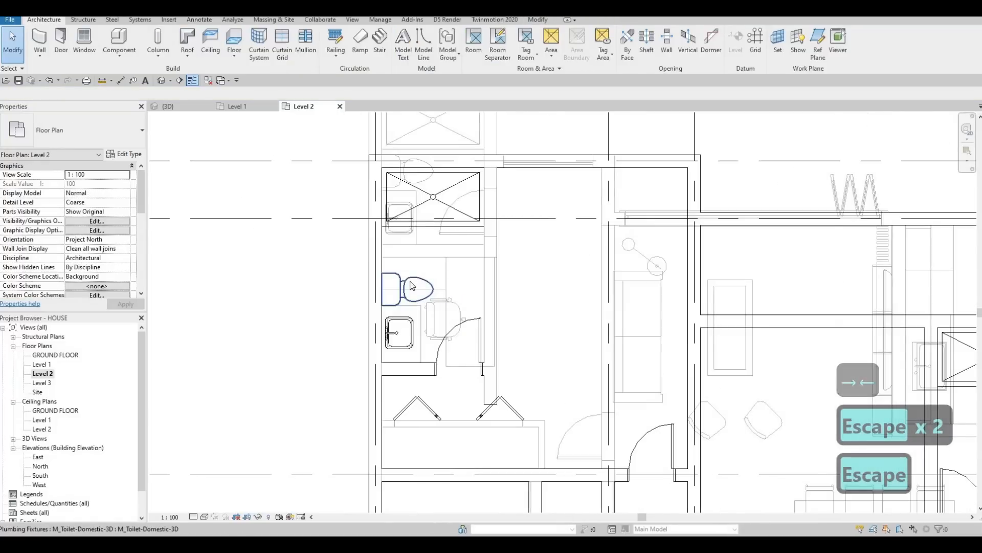
click(413, 286)
key(Up)
key(Up)
key(Up)
key(Up)
key(Up)
key(Up)
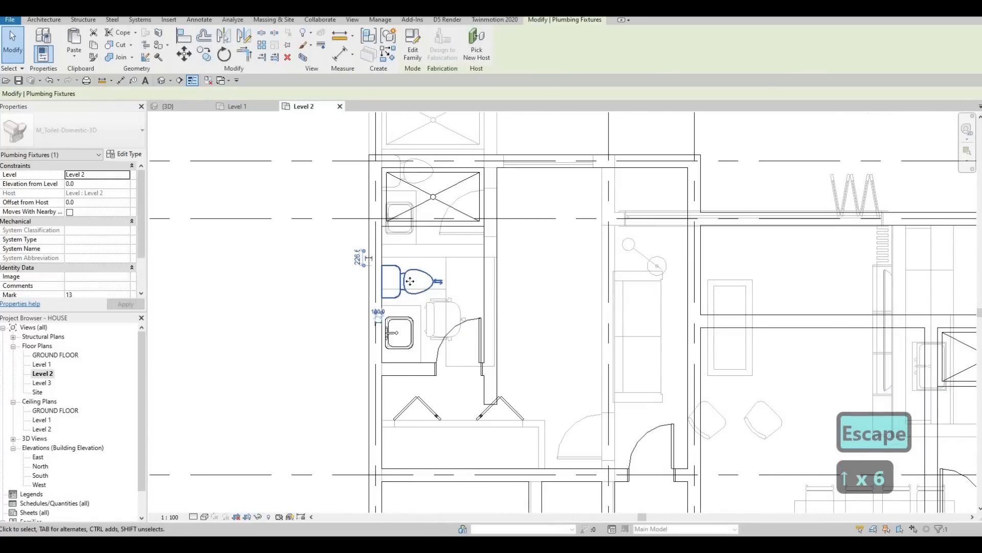
key(Up)
key(Up)
key(Up)
key(Escape)
key(Escape)
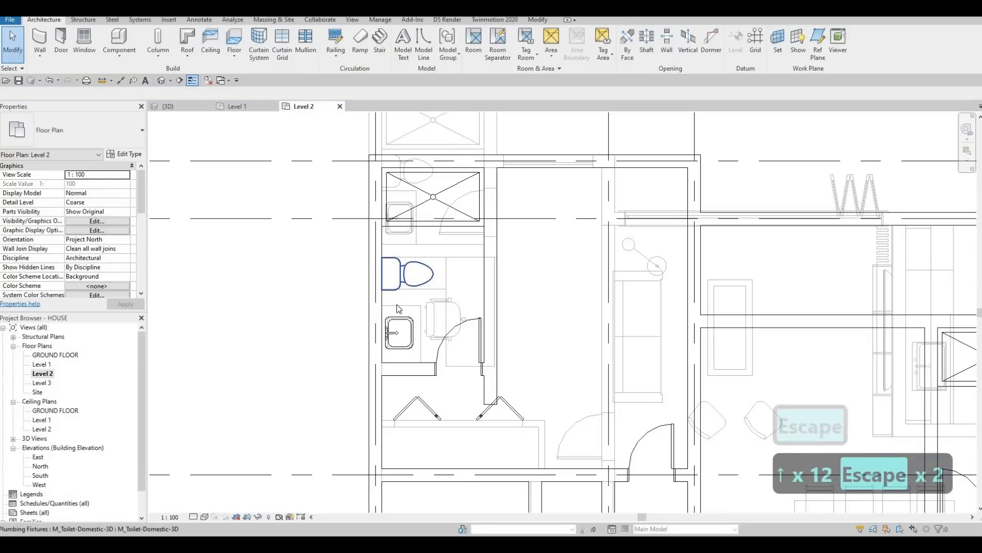
Step: Extend the northwest sink counter's north end toward the toilet and nudge the toilet slightly farther north
click(400, 300)
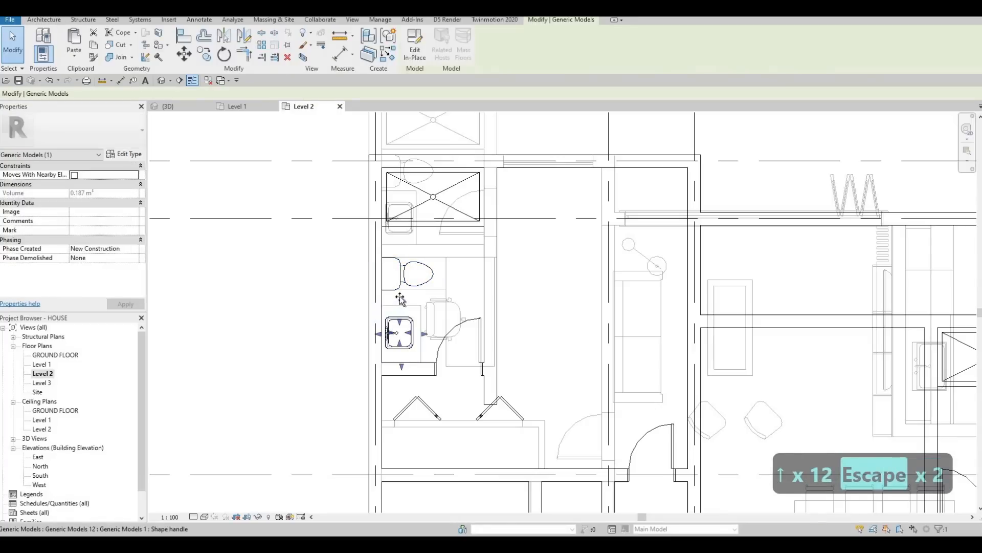
key(Escape)
click(413, 261)
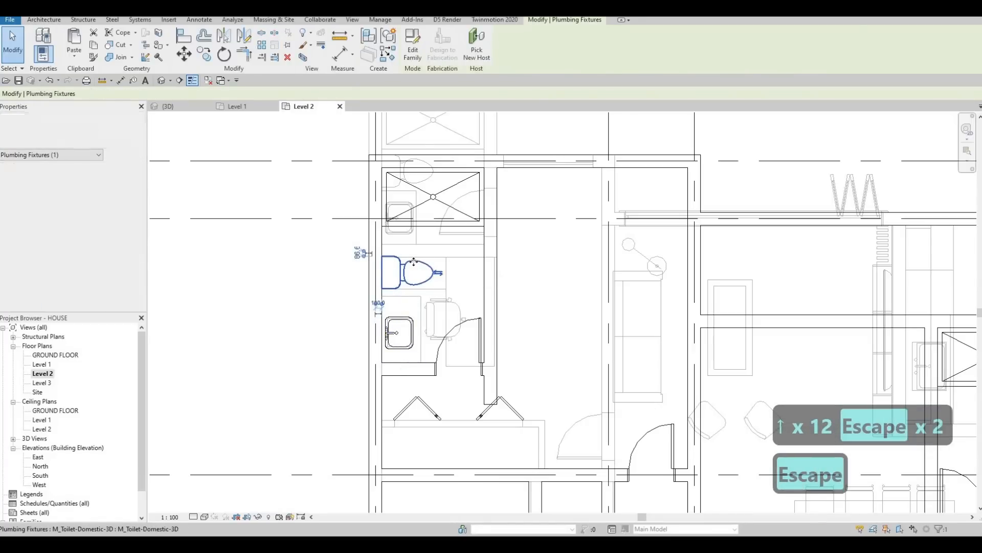
key(Up)
key(Up)
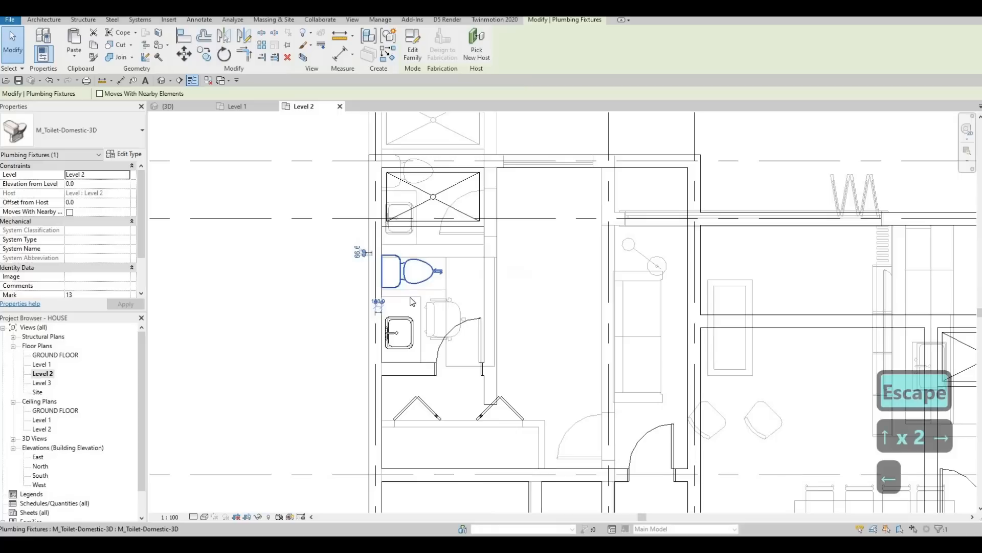
key(Escape)
key(Escape)
key(Escape)
Step: Copy the northwest bathroom's sink counter to the sink on the northeast bathroom's east wall
click(413, 302)
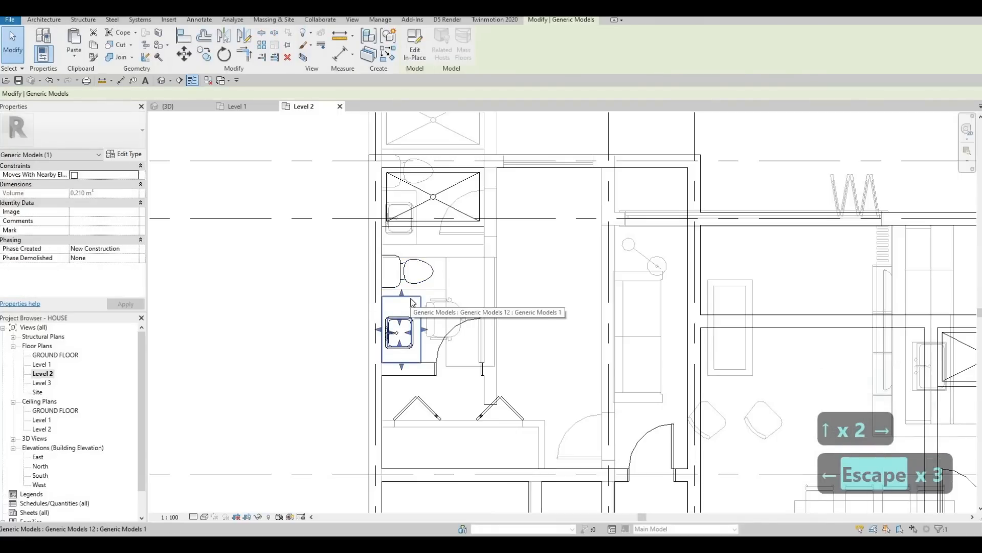
key(c)
key(o)
click(421, 296)
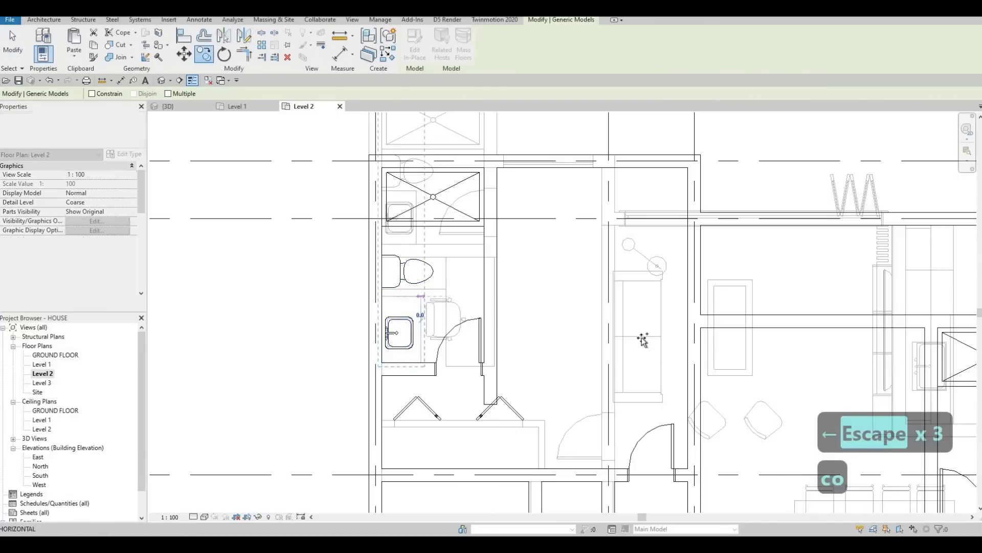
scroll(660, 220, down, 3)
middle_drag(660, 220, 587, 237)
scroll(639, 286, down, 2)
middle_drag(717, 347, 642, 281)
scroll(641, 283, up, 1)
scroll(641, 283, up, 2)
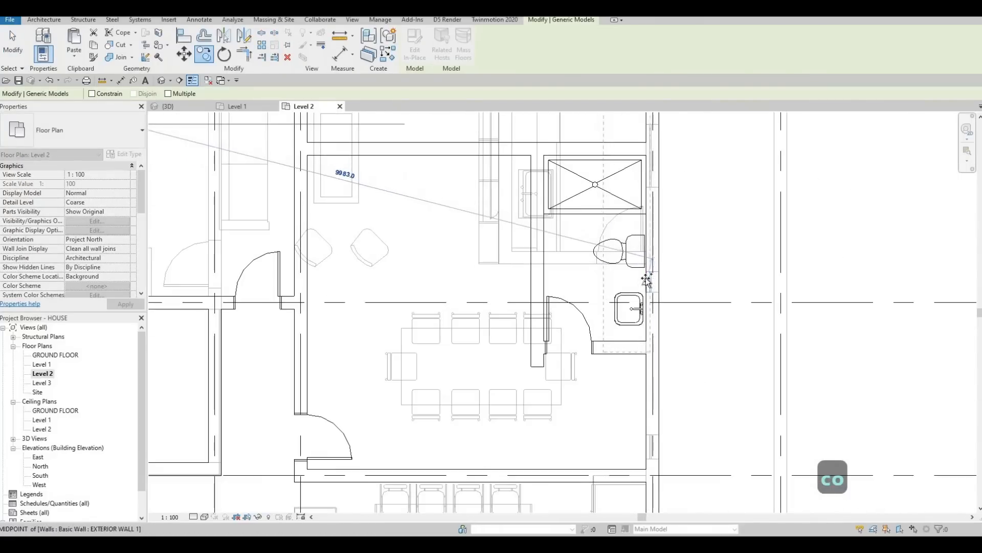
click(642, 308)
Step: Rotate the copied sink counter 180 degrees so its basin opening faces the east wall
scroll(637, 328, up, 2)
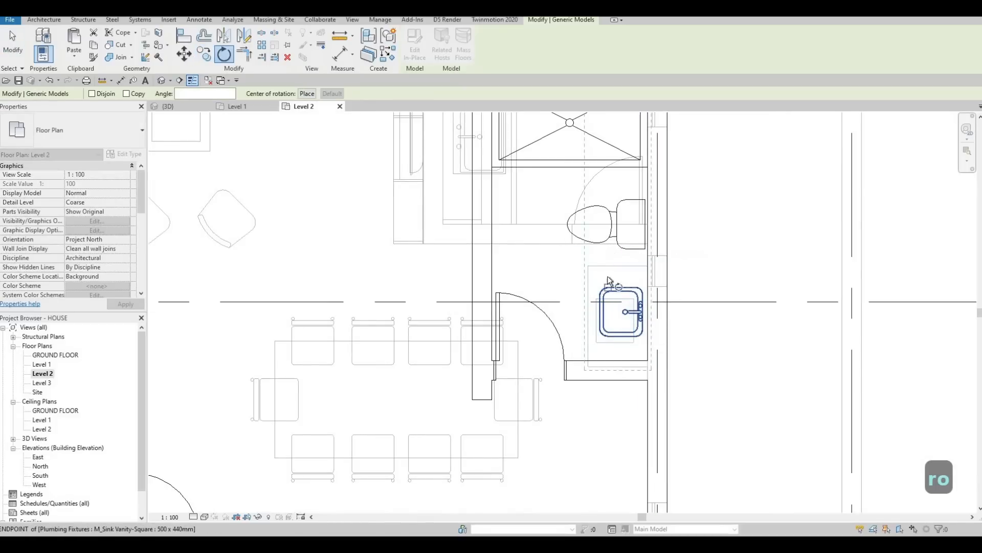
scroll(607, 275, down, 2)
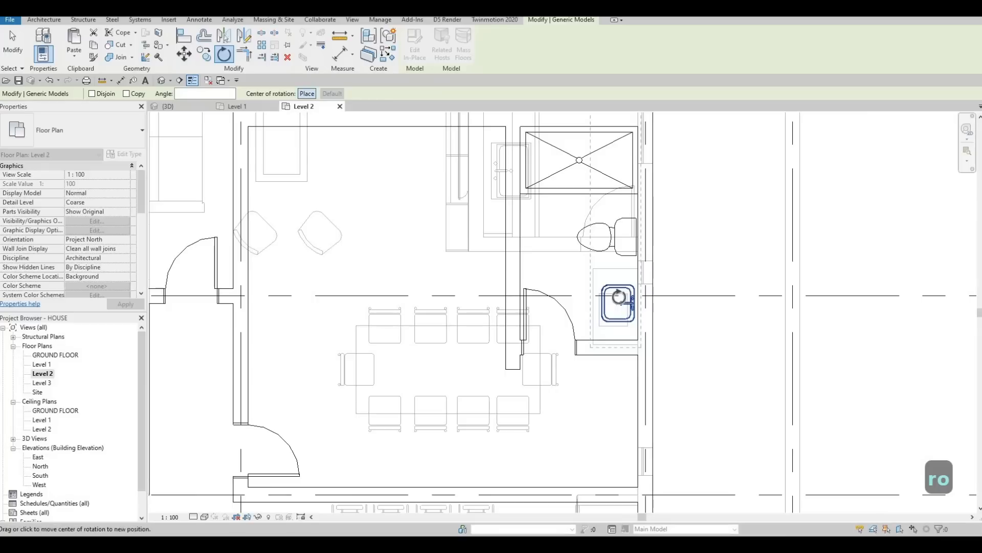
click(618, 295)
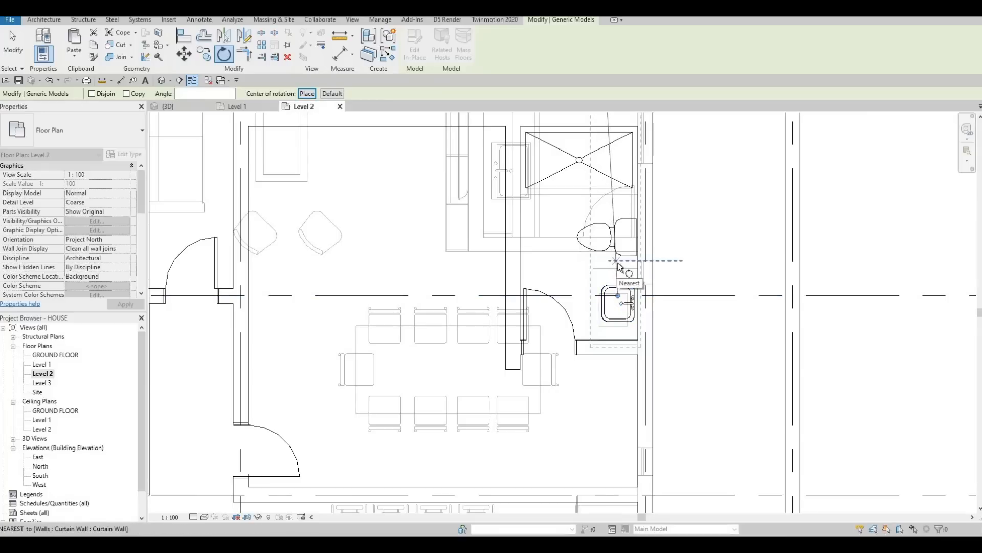
scroll(624, 200, up, 2)
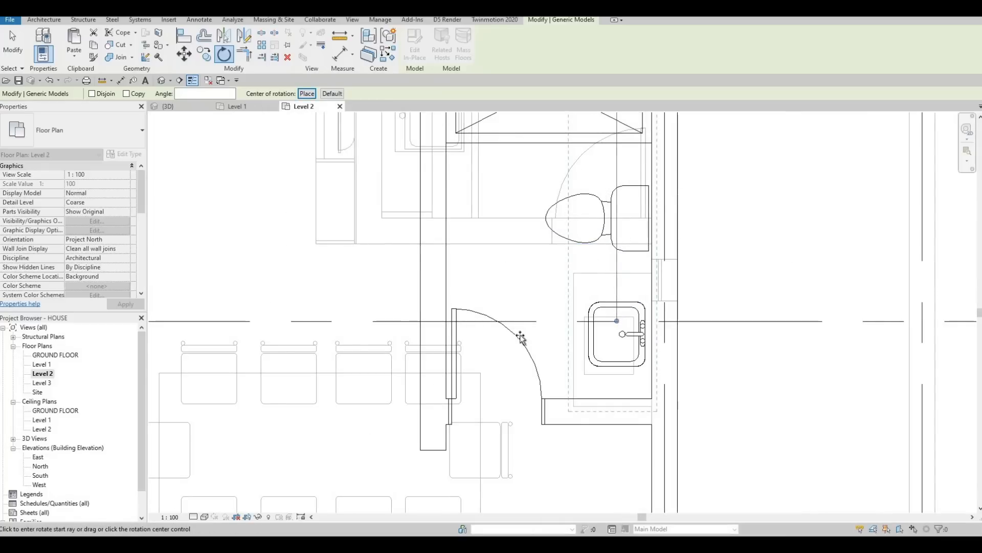
click(617, 190)
click(620, 449)
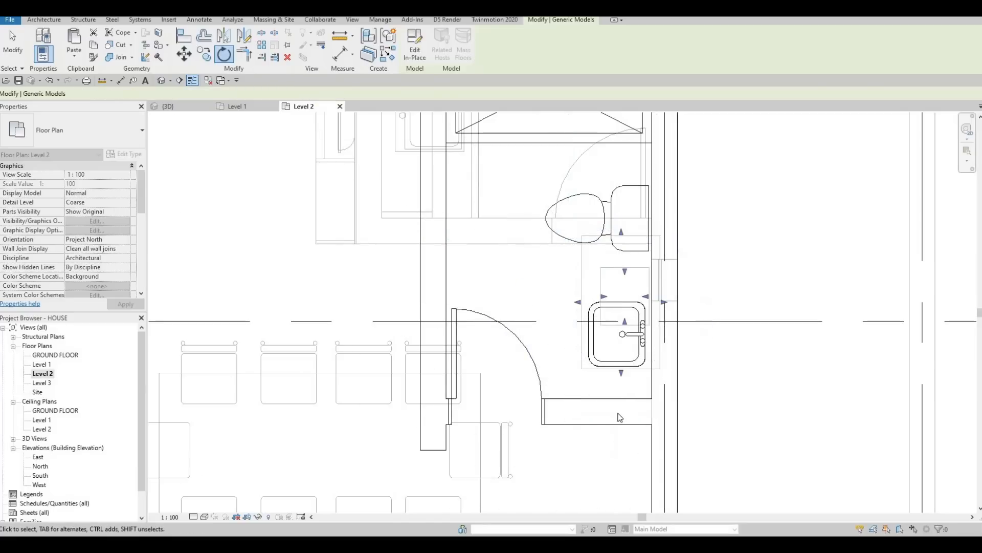
Step: Nudge the rotated counter south and west until it fits the corner of the east wall and the doorway wall
key(Down)
key(Down)
key(Down)
key(Down)
key(Down)
key(Down)
key(Down)
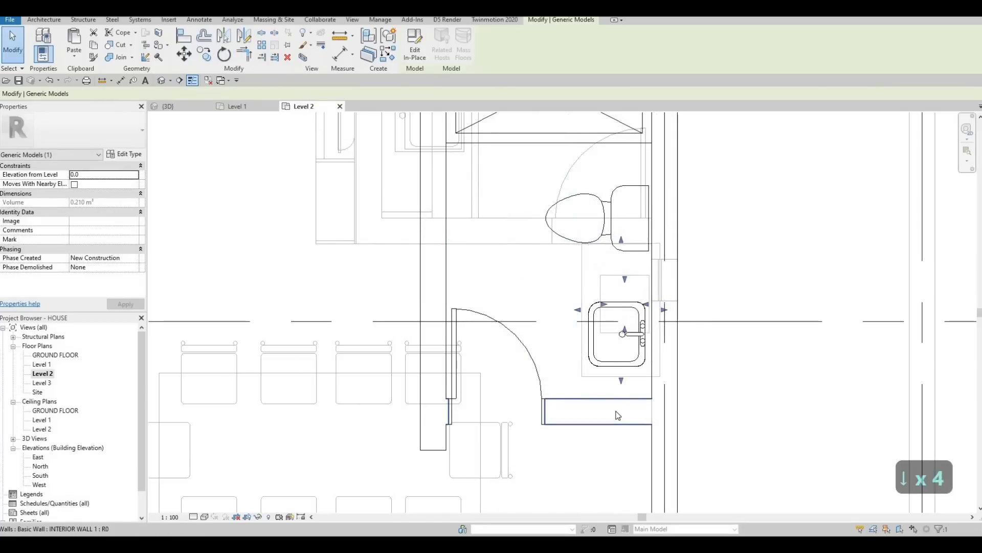
key(Left)
key(Left)
key(Left)
key(Left)
key(Down)
key(Down)
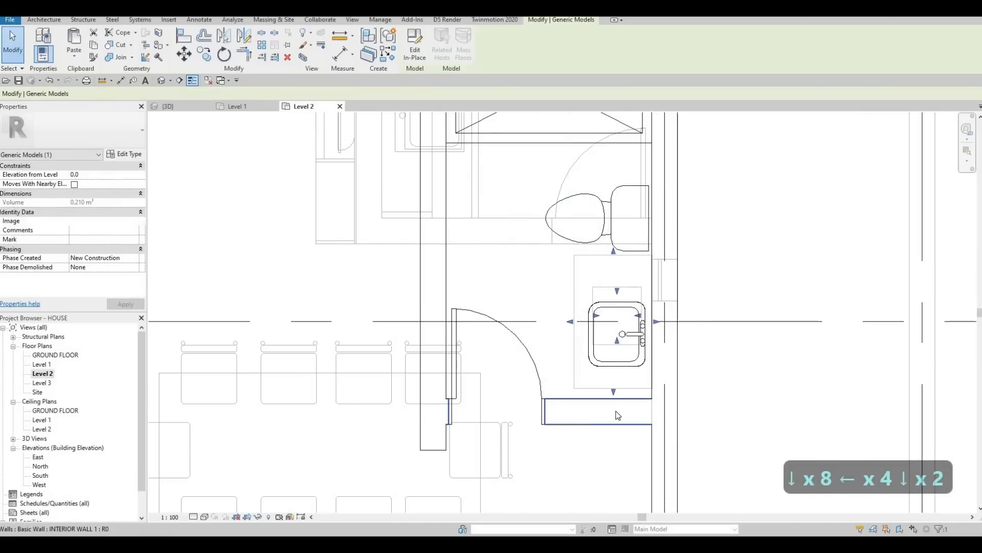
key(Left)
key(Down)
key(Down)
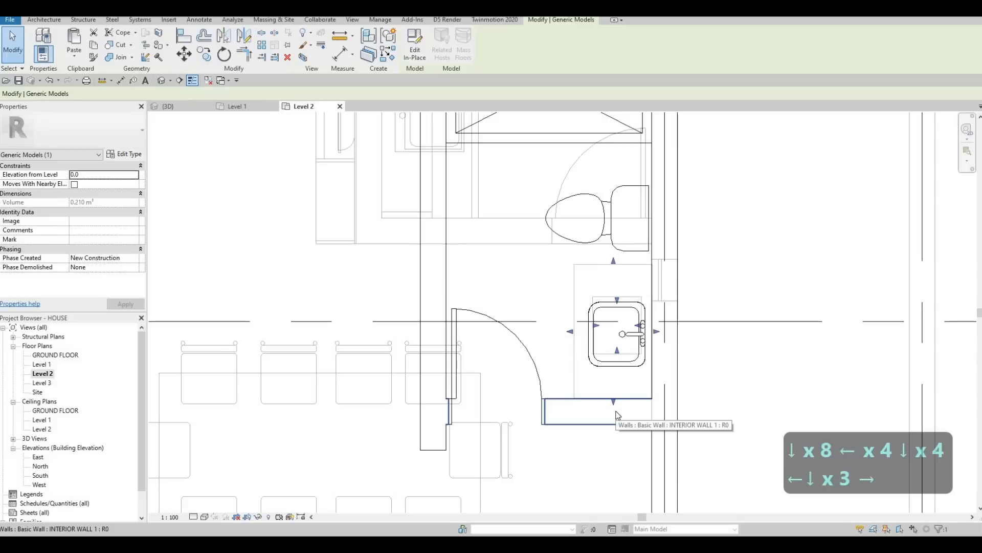
key(Escape)
key(Escape)
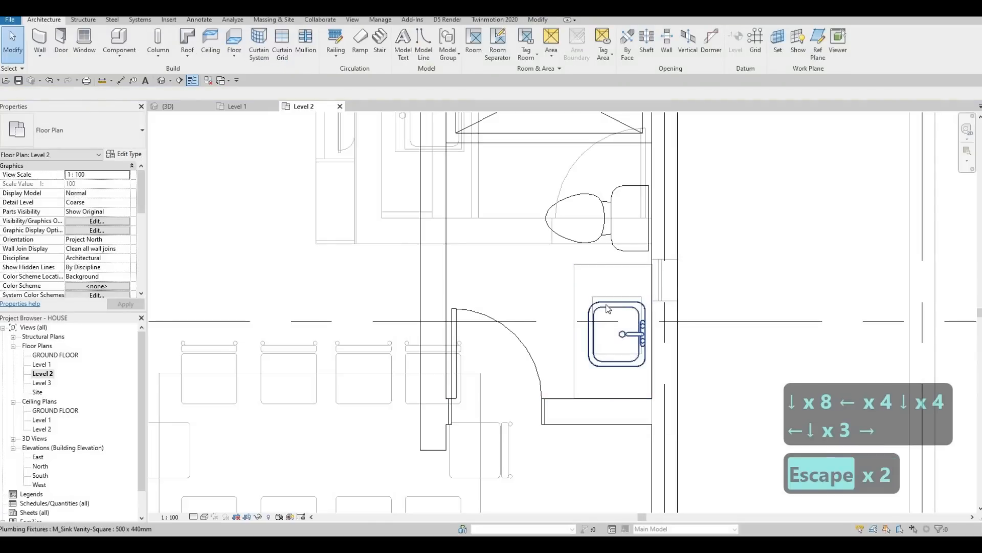
Step: Nudge the northeast bathroom's sink north to line it up with the counter's basin opening
click(606, 303)
key(Up)
key(Up)
key(Up)
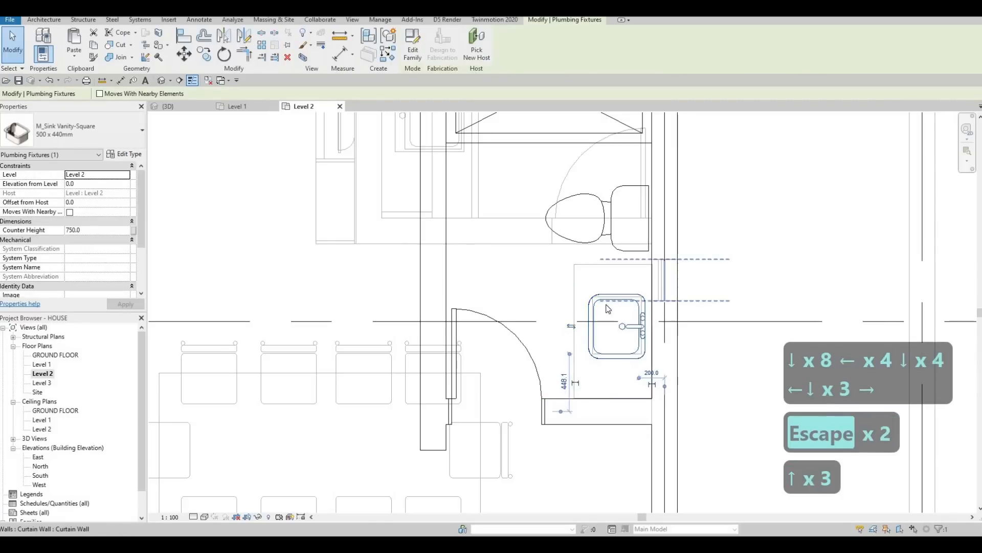
key(Up)
key(Up)
key(Escape)
key(Escape)
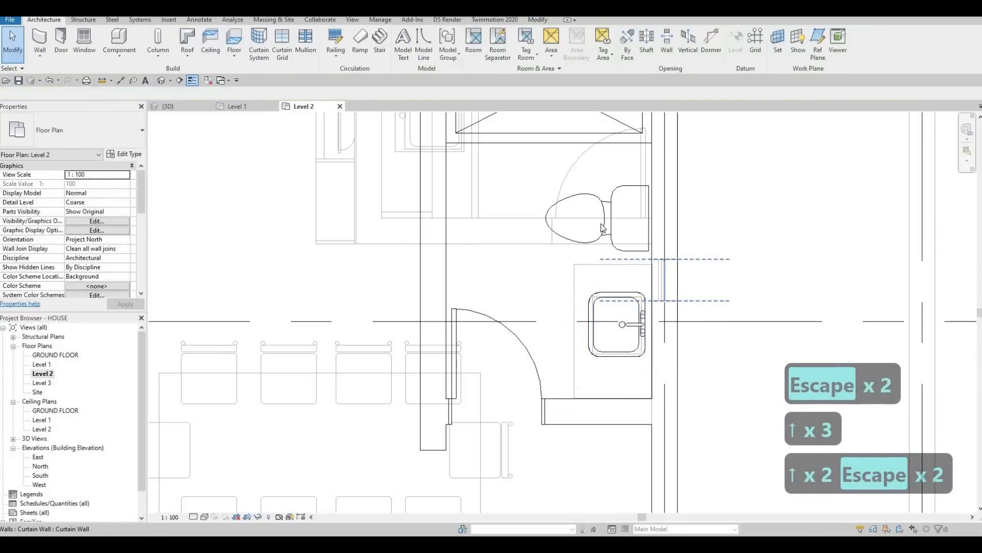
Step: Nudge the northeast bathroom's toilet north, away from the counter, and east against the exterior wall
scroll(611, 214, down, 2)
click(611, 214)
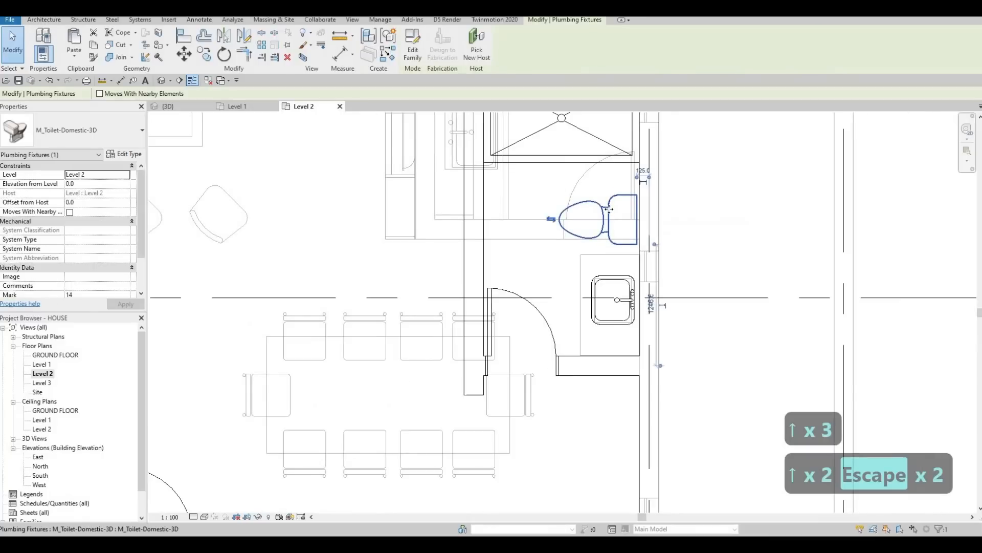
key(shift+Right)
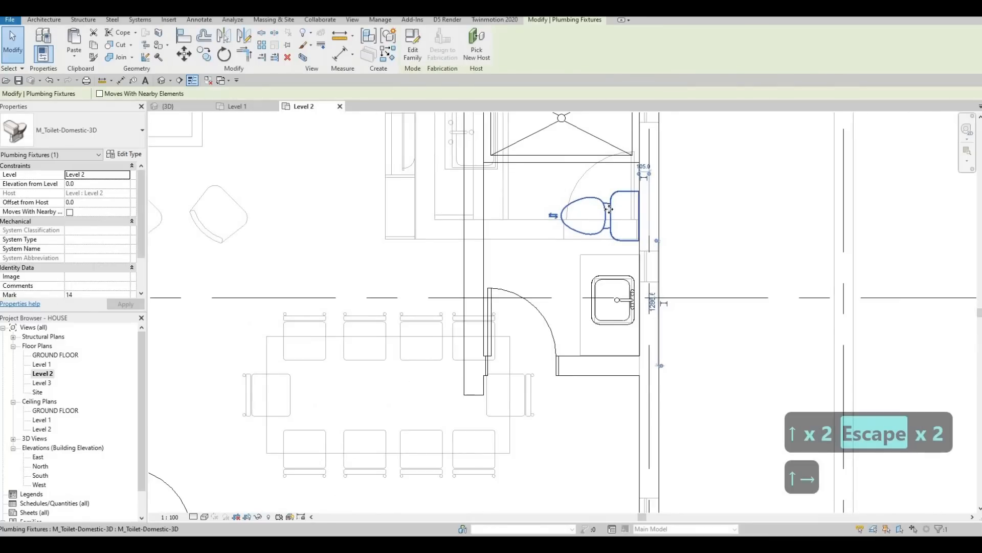
key(Escape)
key(Escape)
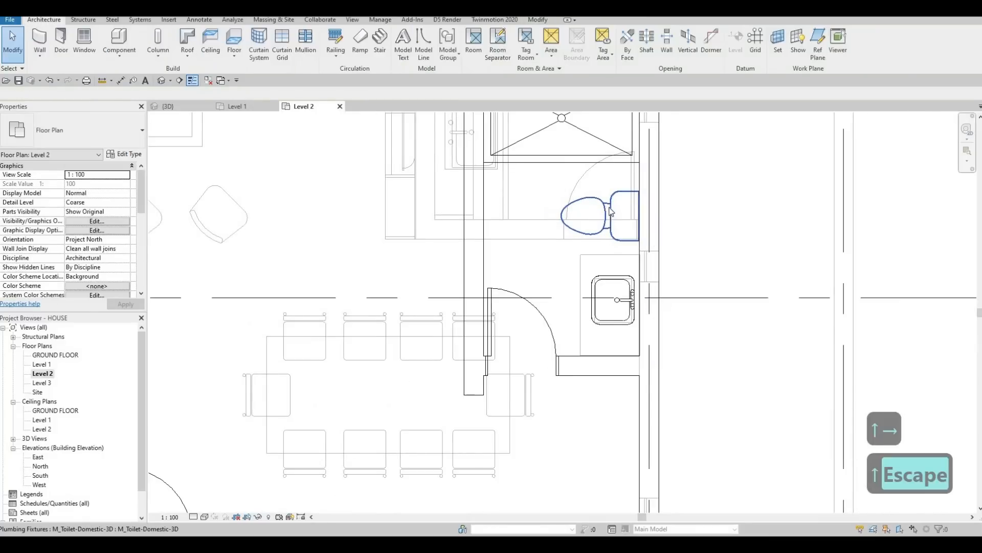
click(603, 261)
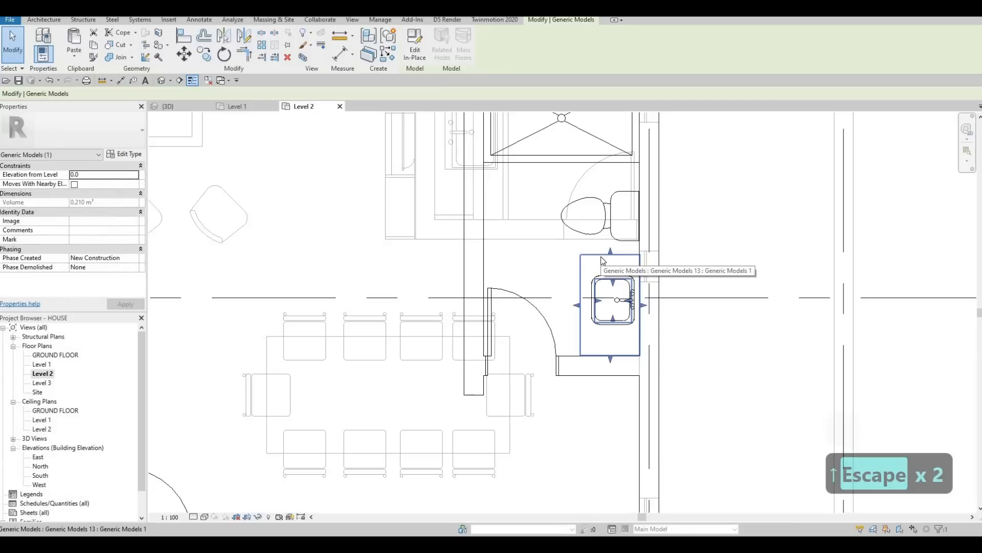
key(c)
key(l)
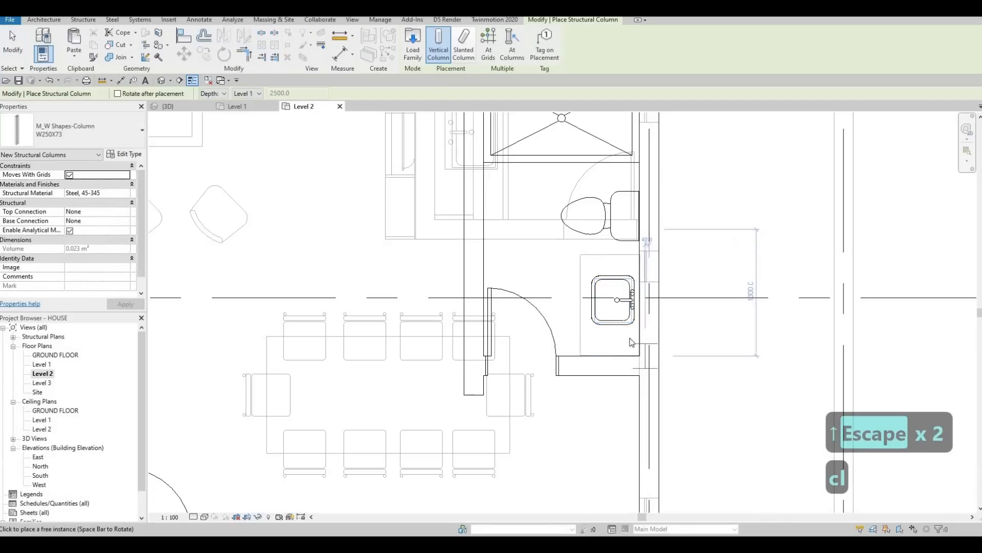
key(Escape)
key(Escape)
key(Escape)
Step: Copy the northeast bathroom's sink counter into the southeast corner of the southern bathroom, beneath its sinks
click(632, 354)
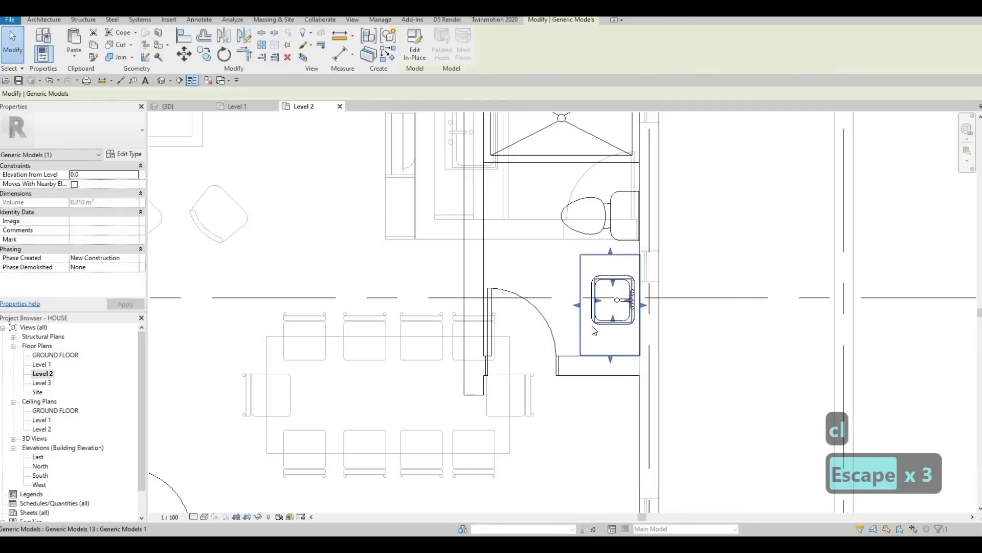
key(c)
key(o)
click(640, 355)
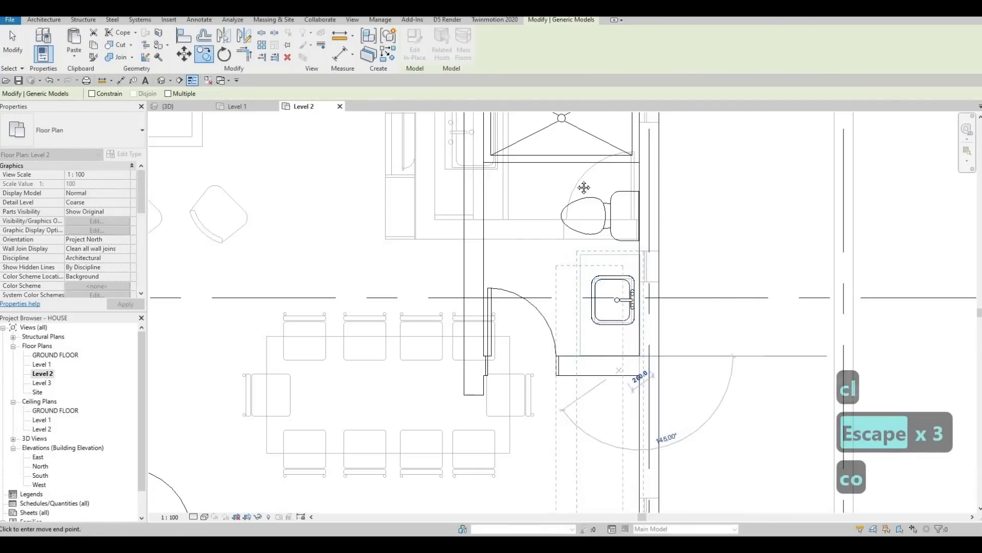
scroll(584, 187, down, 3)
middle_drag(549, 231, 575, 183)
middle_drag(608, 484, 616, 210)
scroll(615, 238, up, 3)
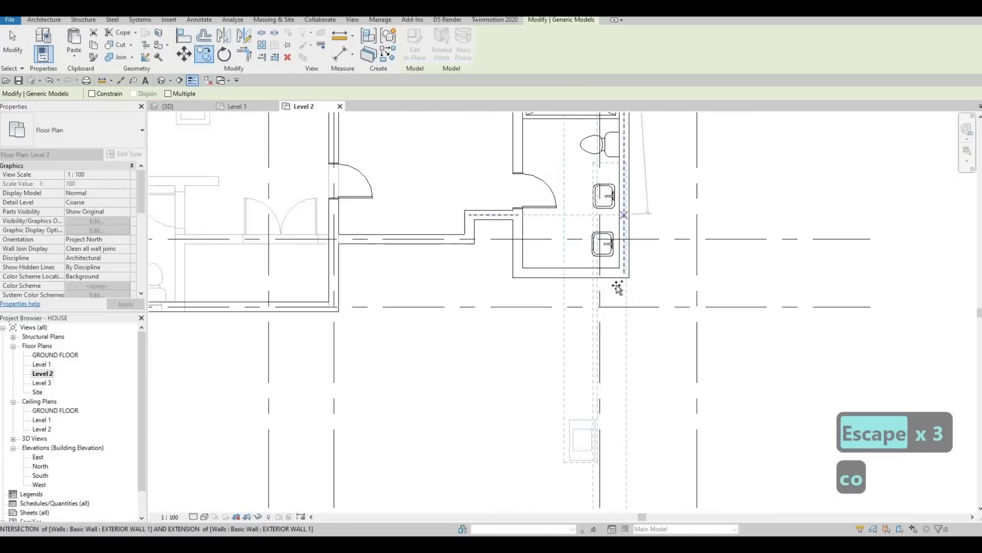
key(Escape)
Step: Stretch the copied counter's north edge northward past the upper sink, stopping short of the toilet
scroll(604, 227, up, 2)
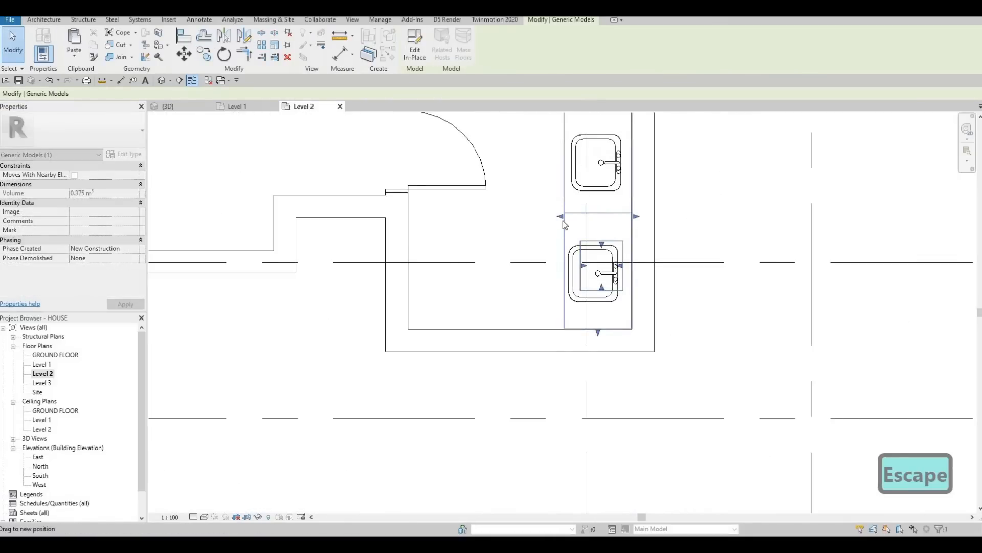
middle_drag(594, 164, 581, 210)
key(Escape)
scroll(582, 210, down, 1)
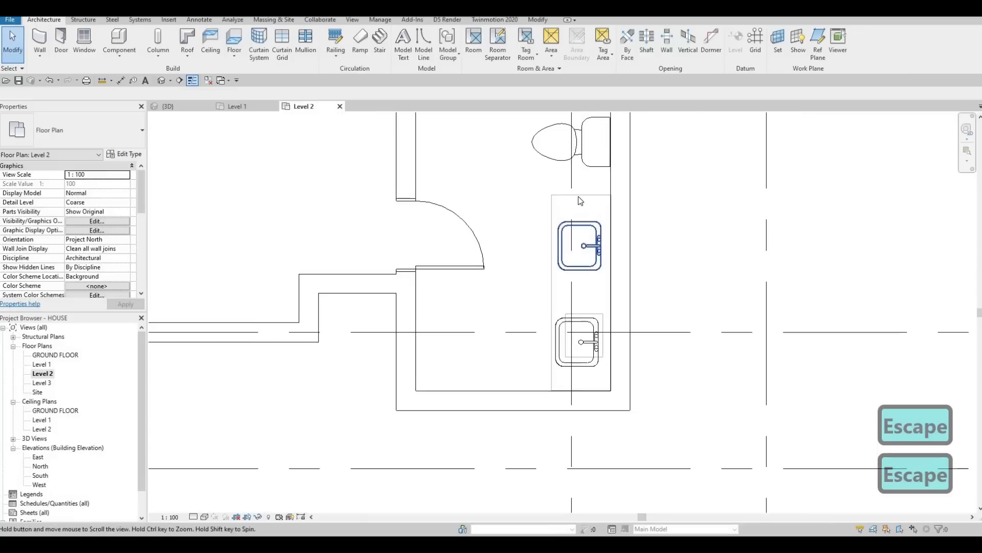
click(578, 192)
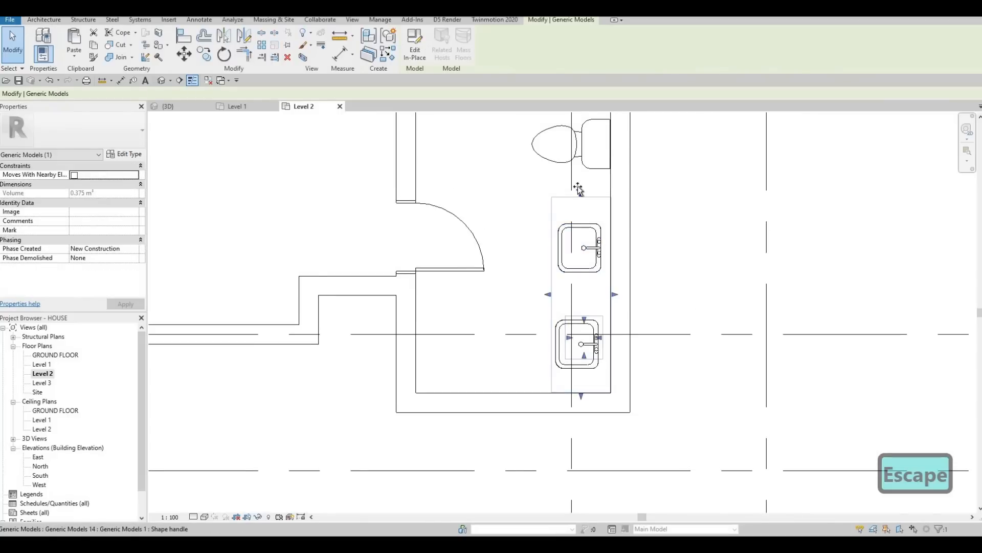
key(Escape)
Step: Nudge the southern bathroom's two sinks together north and east toward the exterior wall
click(570, 330)
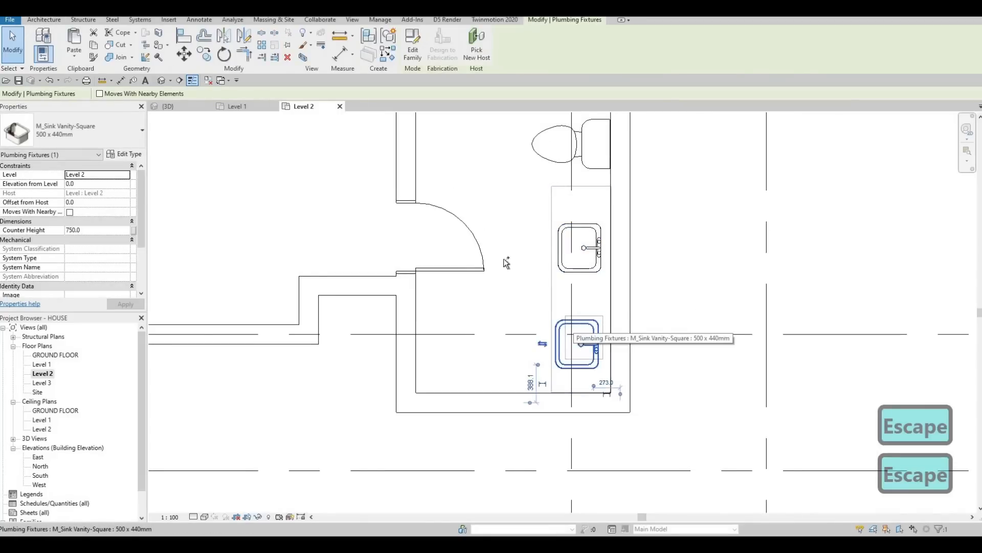
ctrl+click(573, 271)
key(Up)
key(Up)
key(Up)
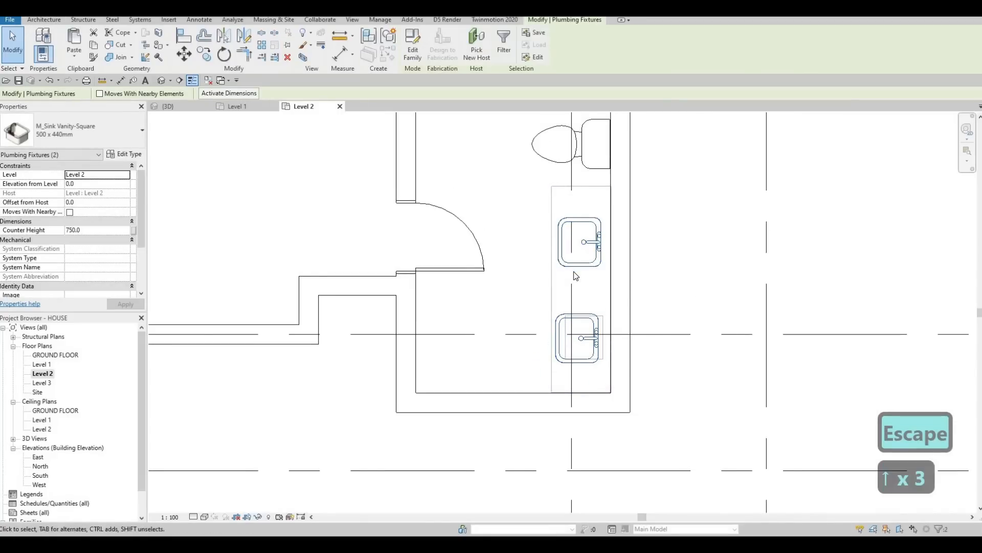
key(Right)
key(Right)
key(Right)
key(Right)
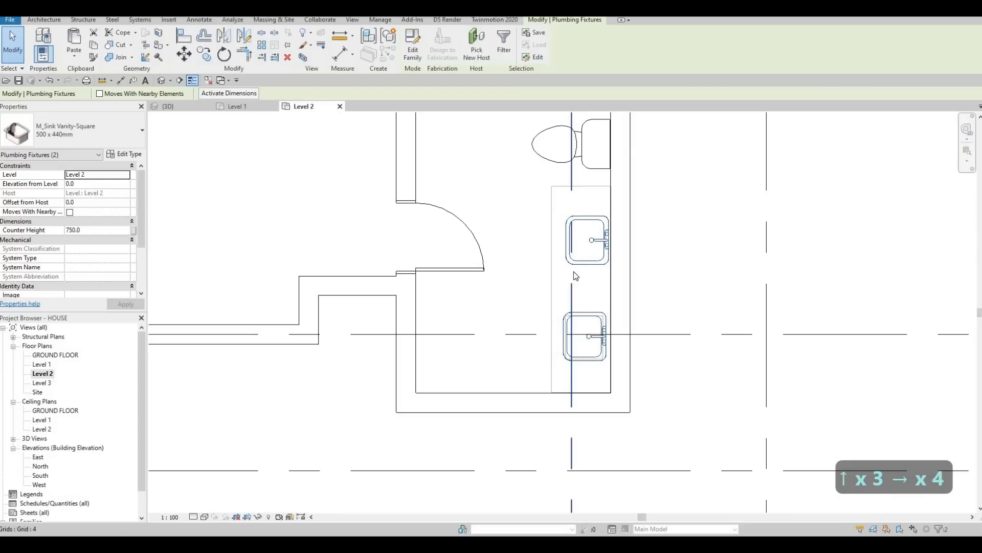
key(Up)
key(Escape)
key(Escape)
scroll(569, 271, down, 5)
middle_drag(571, 271, 614, 287)
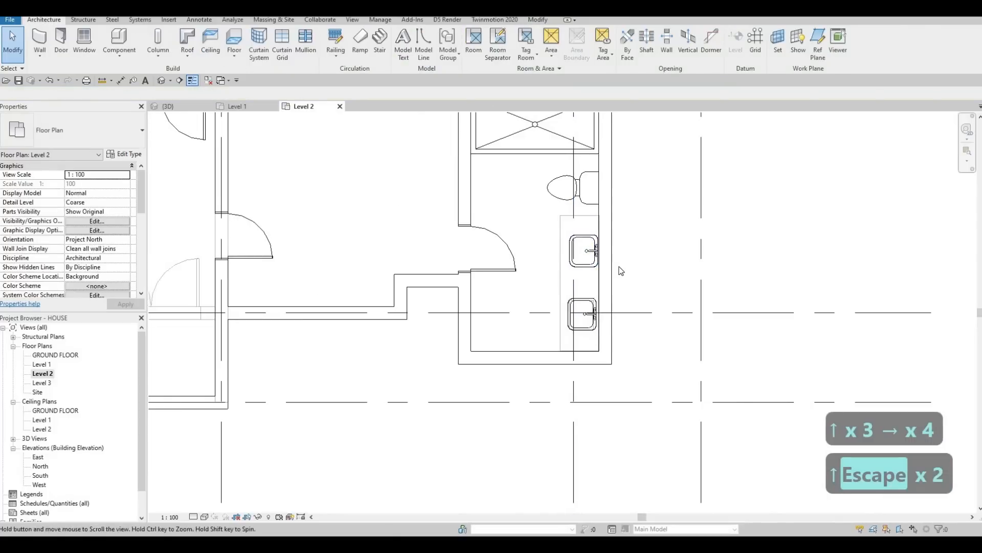
Step: Align the southern bathroom's two sinks with each other on a common north-south line along the counter
scroll(628, 265, up, 4)
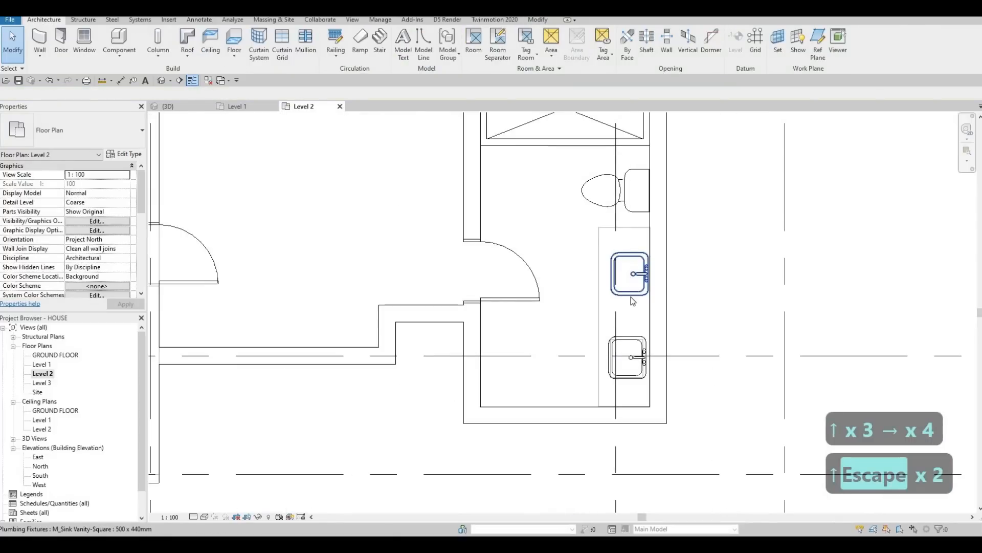
key(a)
key(l)
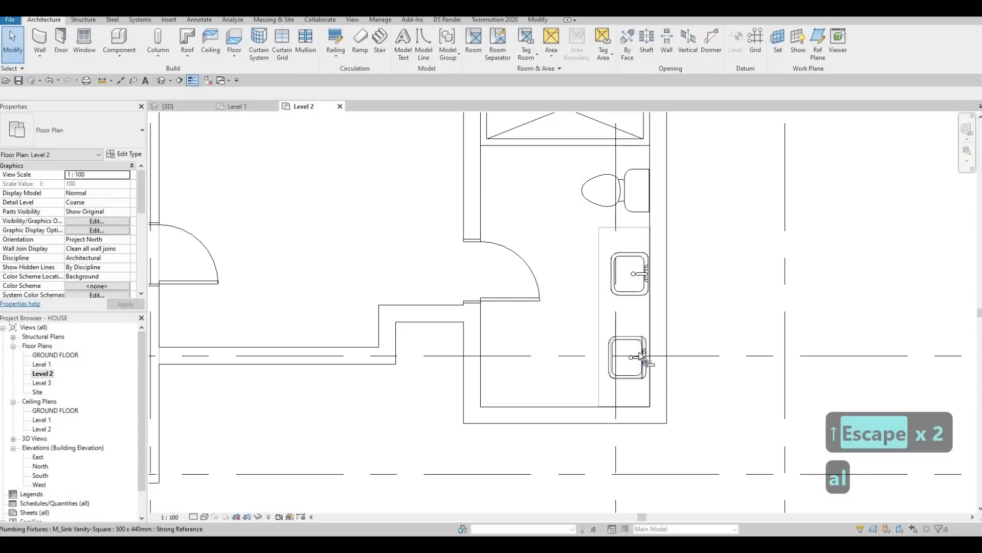
click(647, 279)
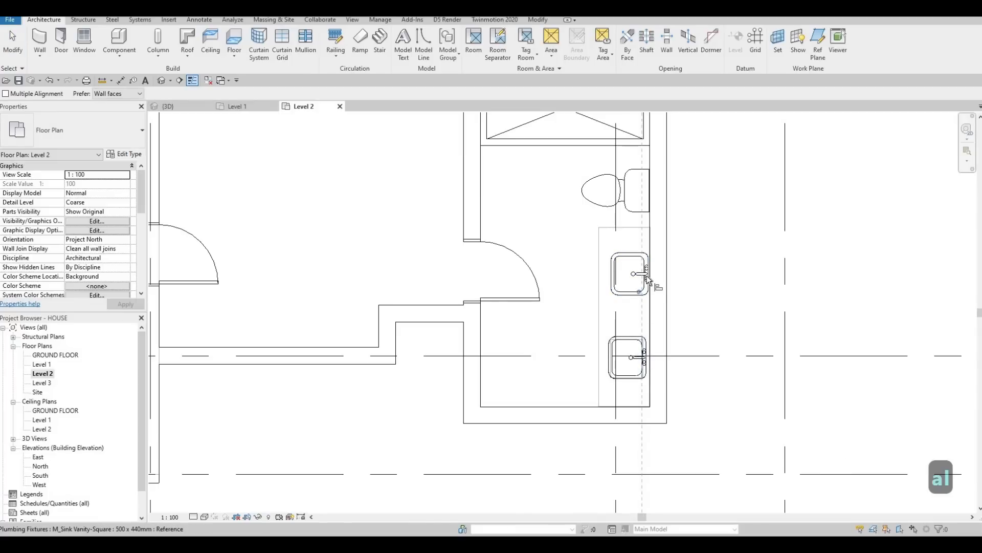
click(619, 293)
key(Escape)
key(Escape)
scroll(604, 286, down, 5)
key(Escape)
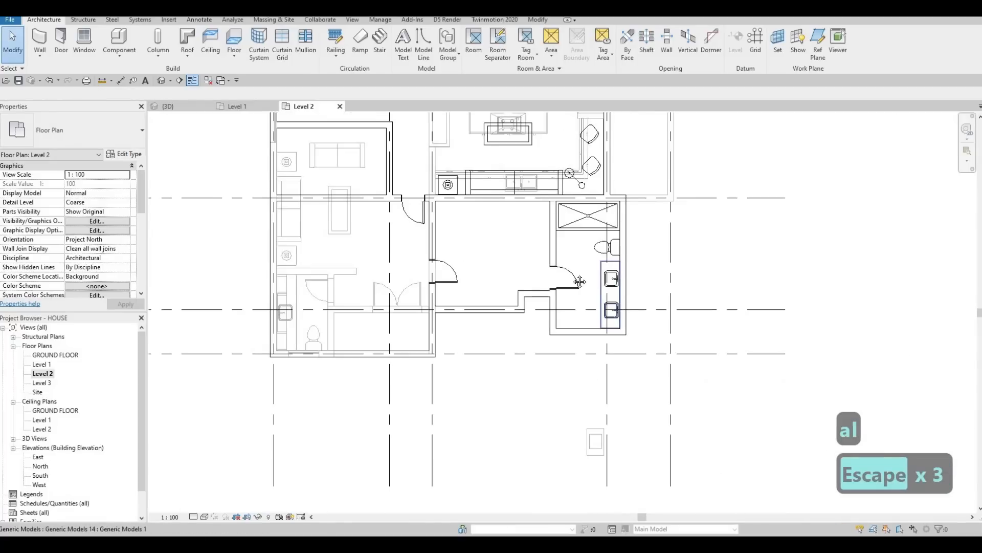
Step: Review the Level 2 plan from the southern bathroom up to the north rooms
middle_drag(580, 282, 599, 287)
key(Escape)
click(625, 253)
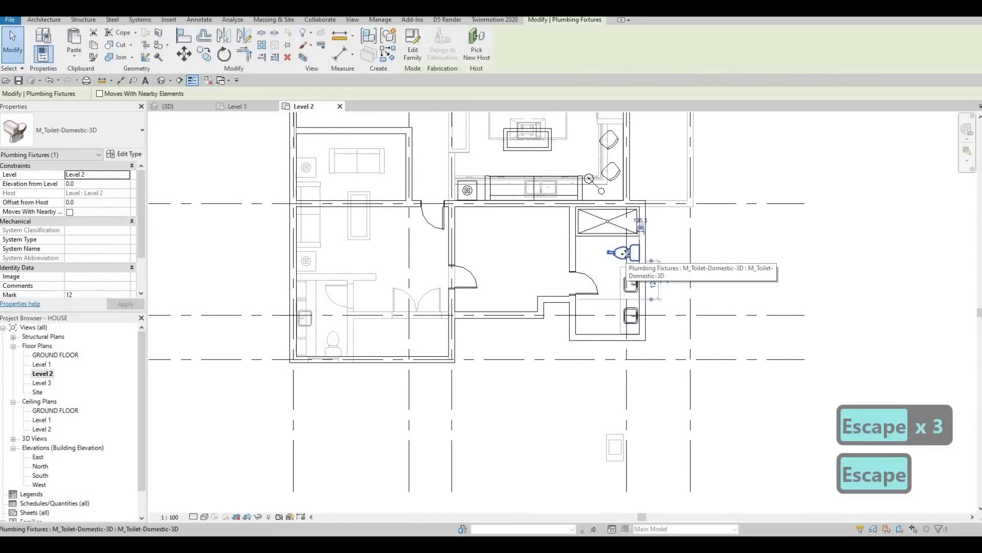
middle_drag(503, 235, 519, 284)
key(shift+Escape)
scroll(516, 279, down, 1)
middle_drag(492, 235, 494, 272)
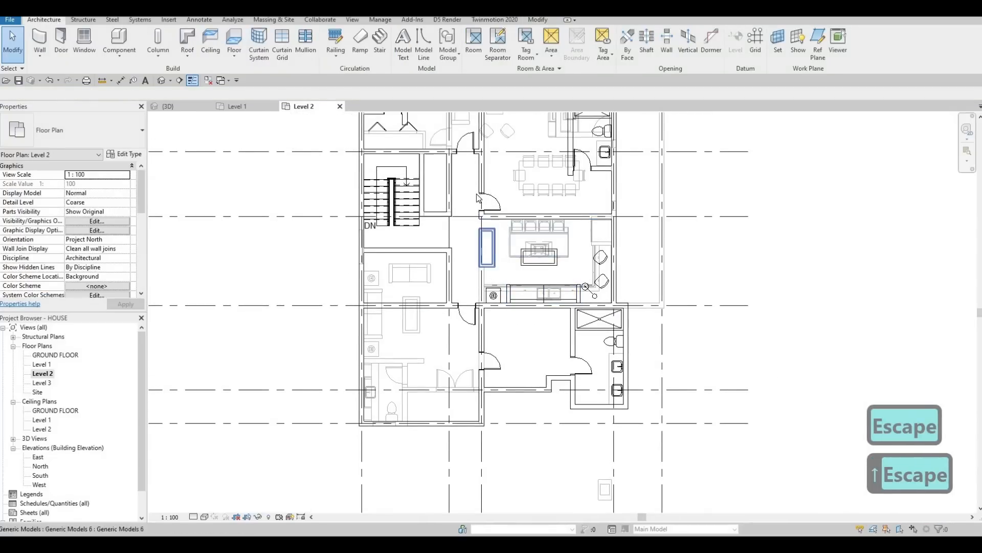
middle_drag(524, 224, 518, 252)
scroll(516, 252, up, 1)
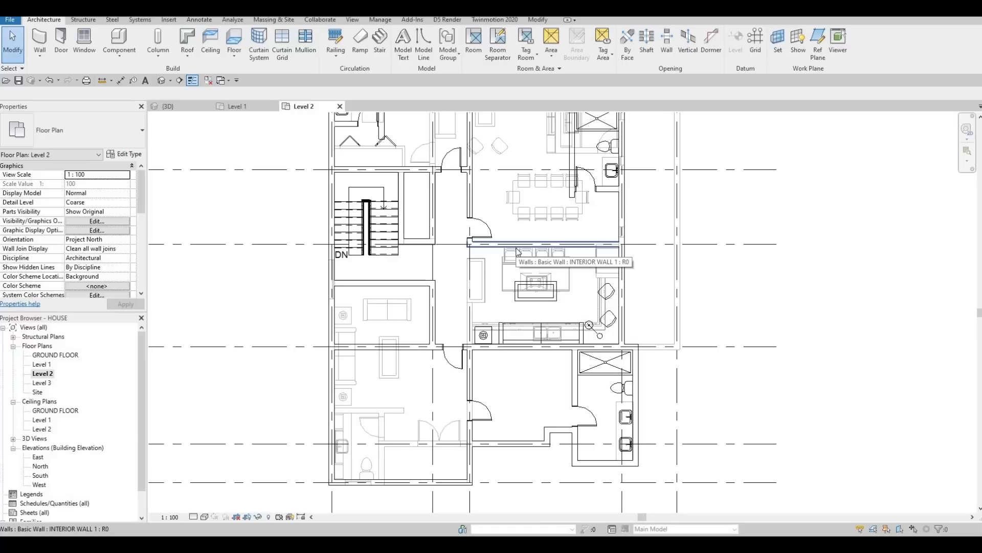
scroll(534, 243, down, 3)
middle_drag(535, 243, 519, 289)
scroll(499, 185, up, 2)
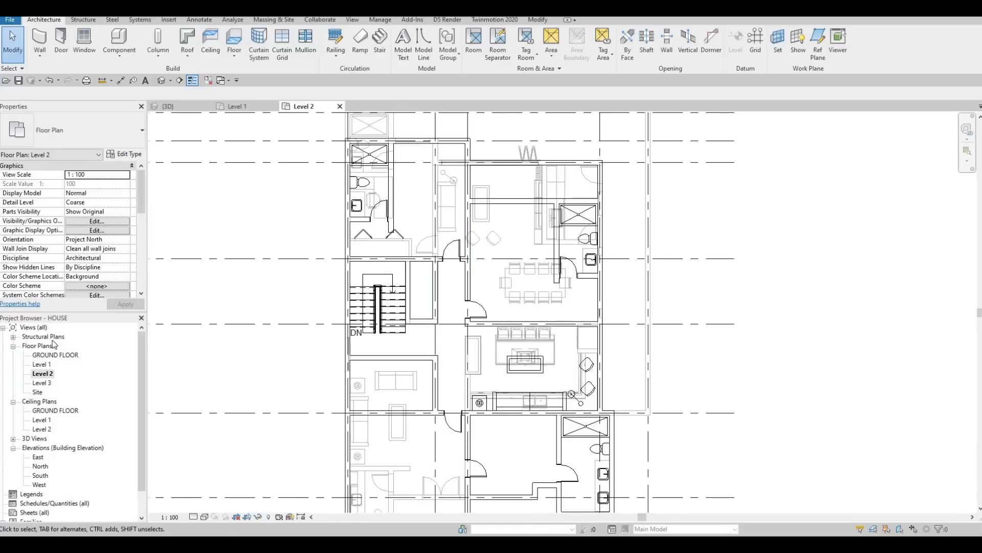
Step: Set the Level 2 plan's underlay base level to None
scroll(95, 250, down, 3)
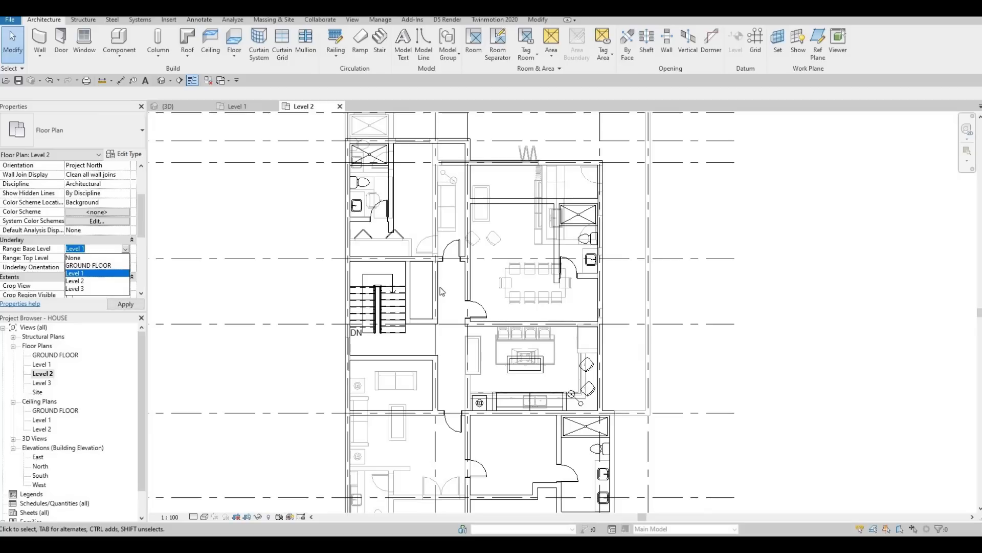
click(92, 258)
scroll(418, 286, down, 3)
key(Escape)
middle_drag(421, 312, 448, 259)
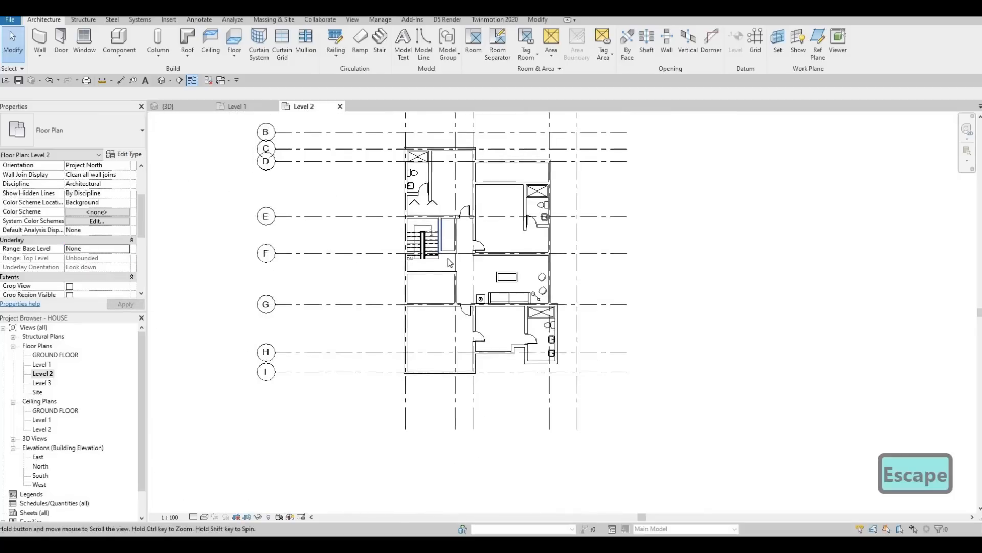
Step: Examine the two interior walls enclosing the small space south of the stairs
scroll(475, 225, up, 3)
middle_drag(445, 291, 484, 277)
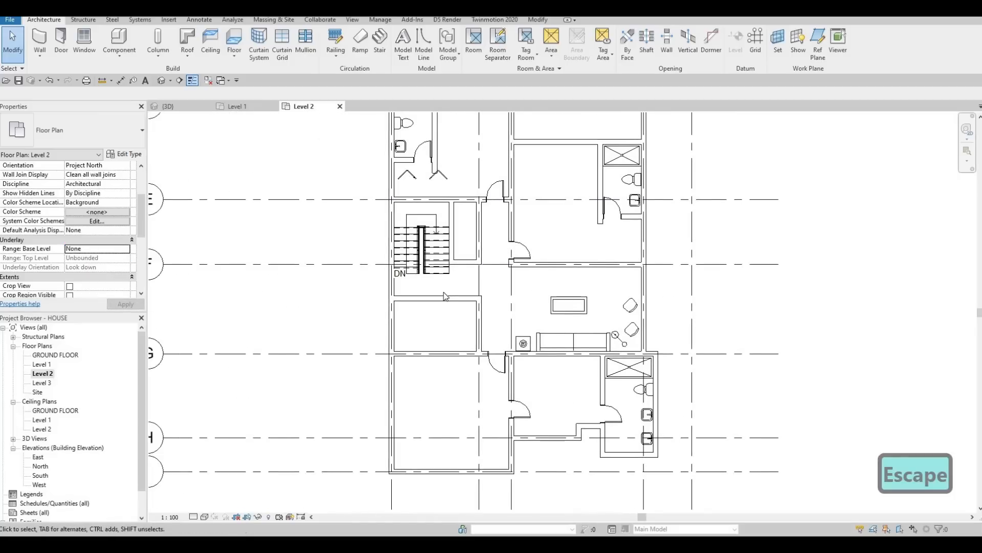
key(Escape)
scroll(456, 311, down, 2)
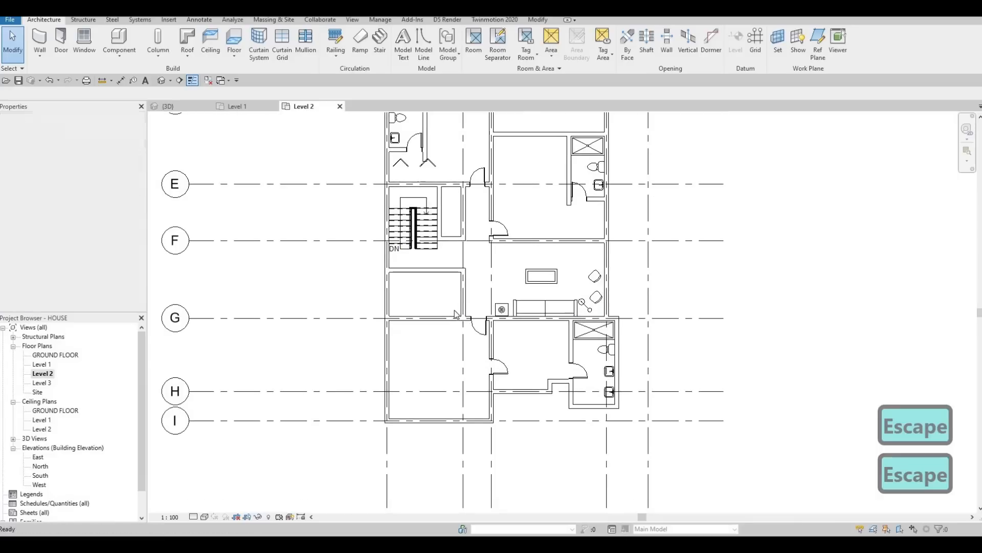
scroll(449, 279, up, 2)
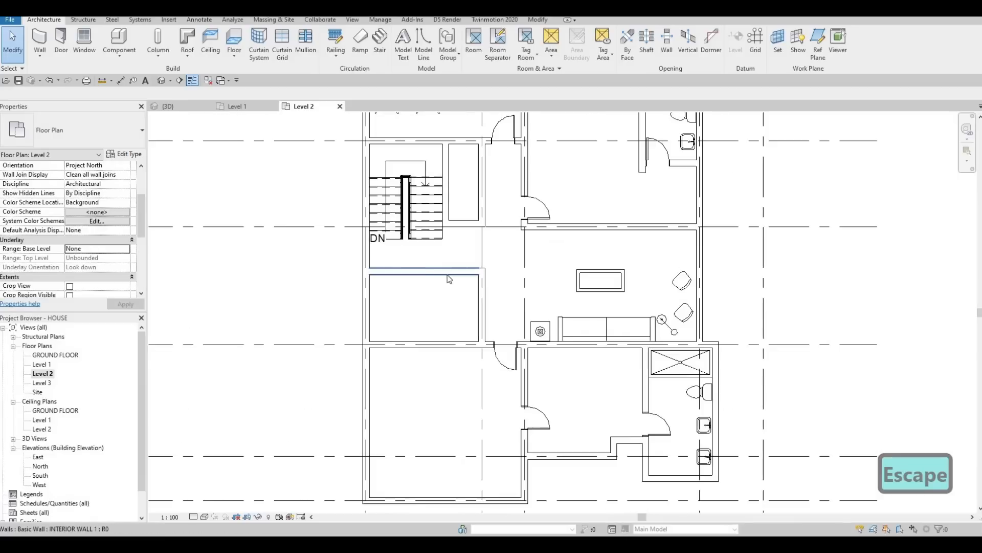
key(Escape)
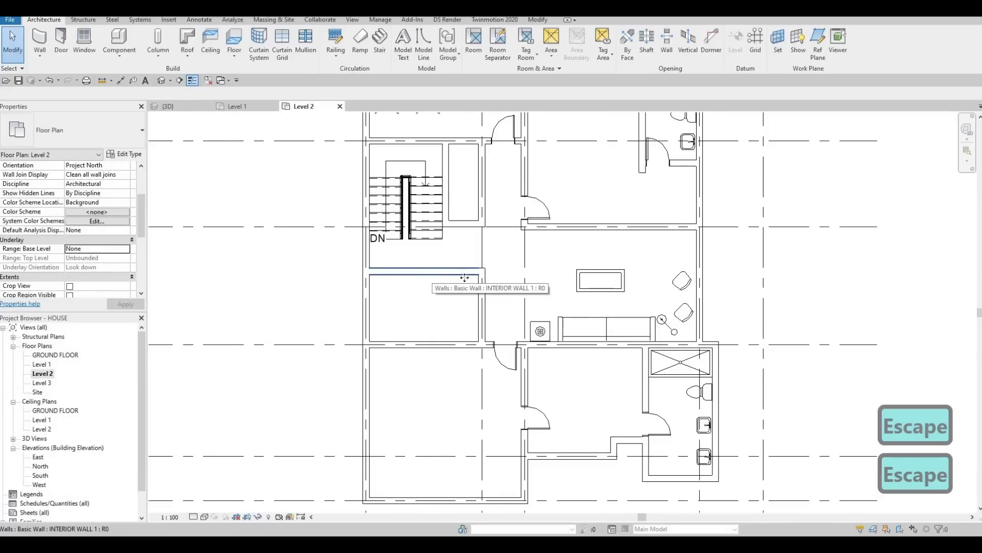
click(465, 278)
key(Escape)
click(465, 276)
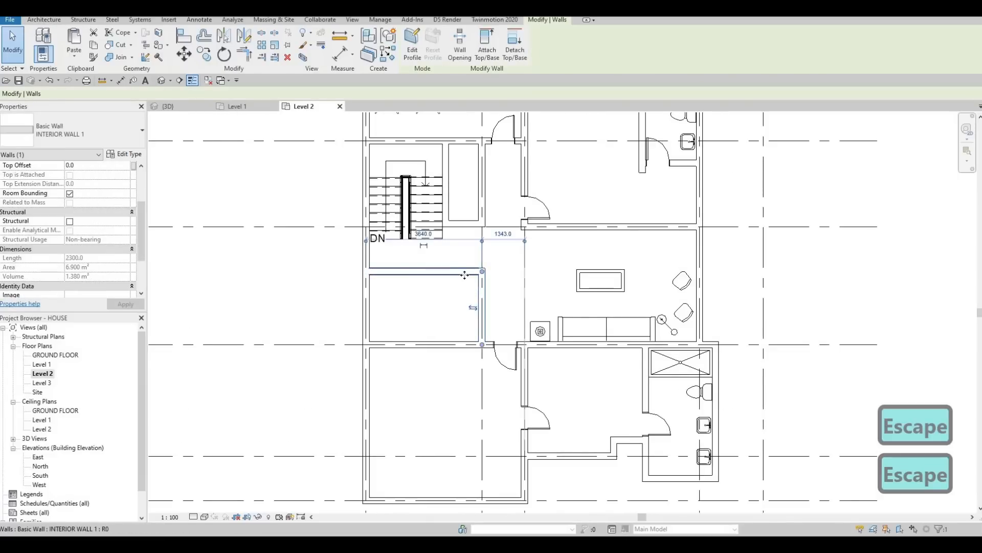
ctrl+click(464, 276)
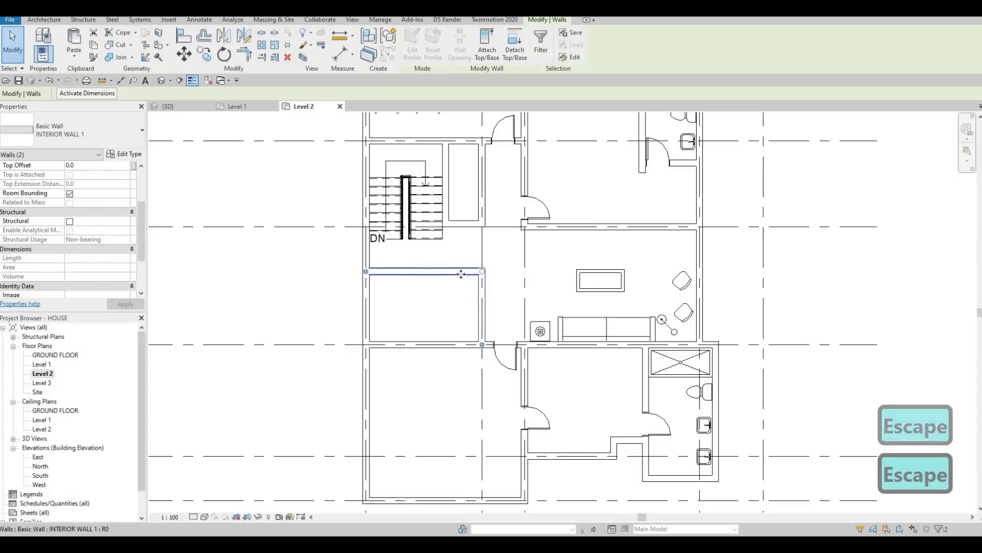
Step: Create a 900mm Pipe railing along the two walls south of the stairs, 3540 mm east from the exterior wall and 2200 mm south
click(44, 19)
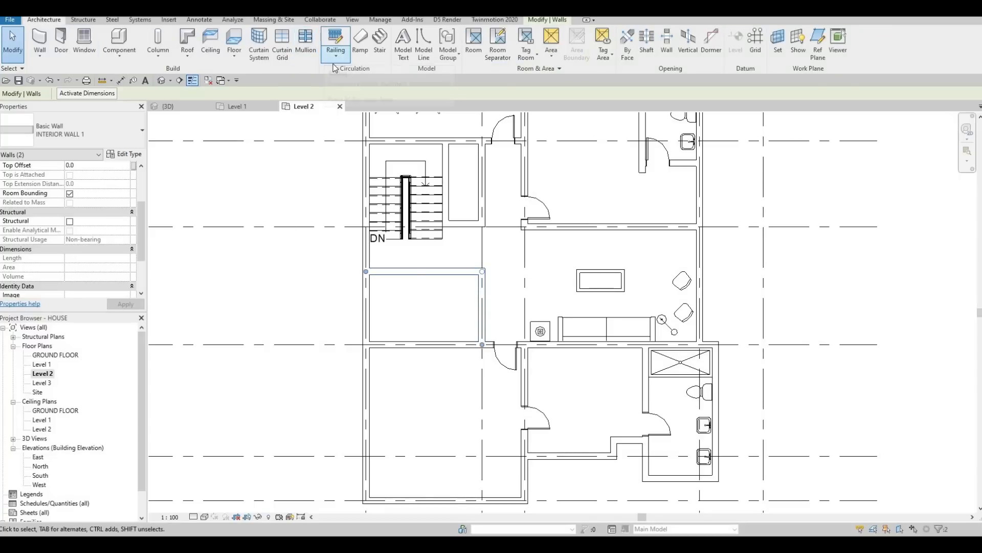
click(336, 55)
click(357, 74)
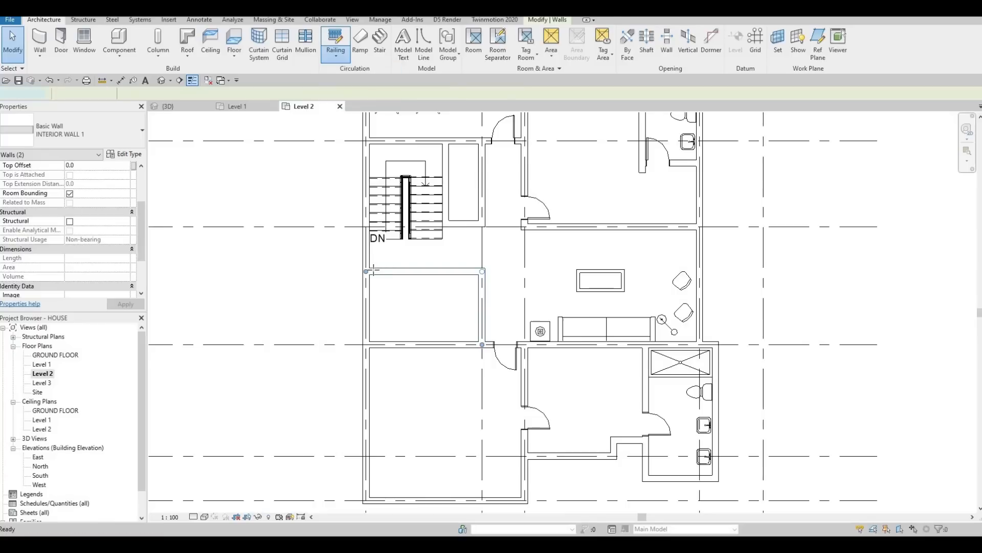
click(369, 272)
scroll(385, 267, up, 2)
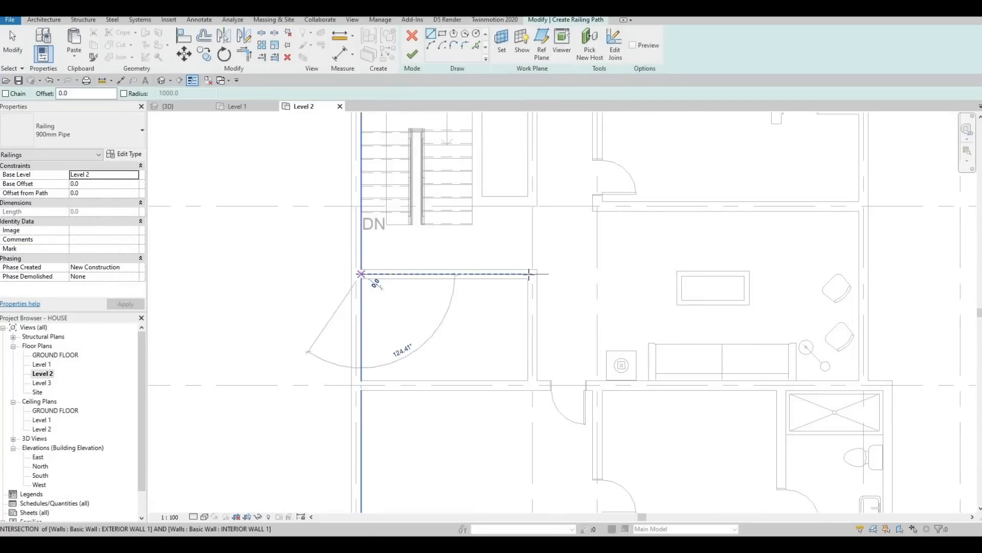
click(532, 274)
click(533, 274)
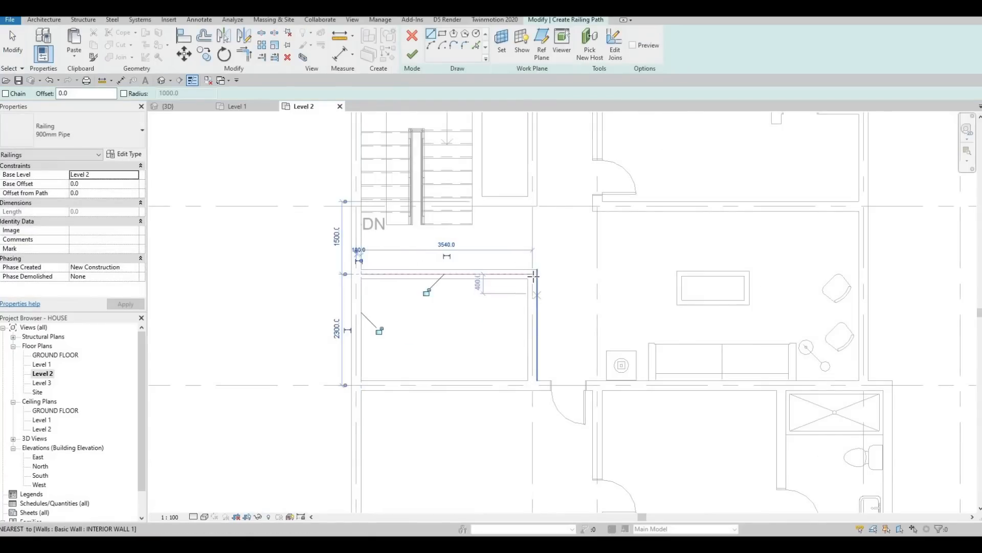
click(533, 381)
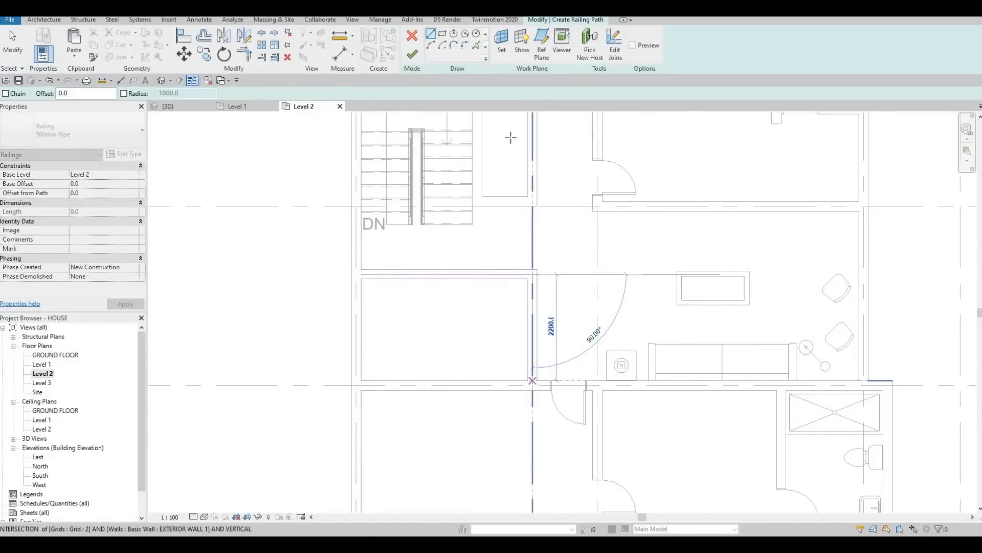
key(Escape)
click(412, 55)
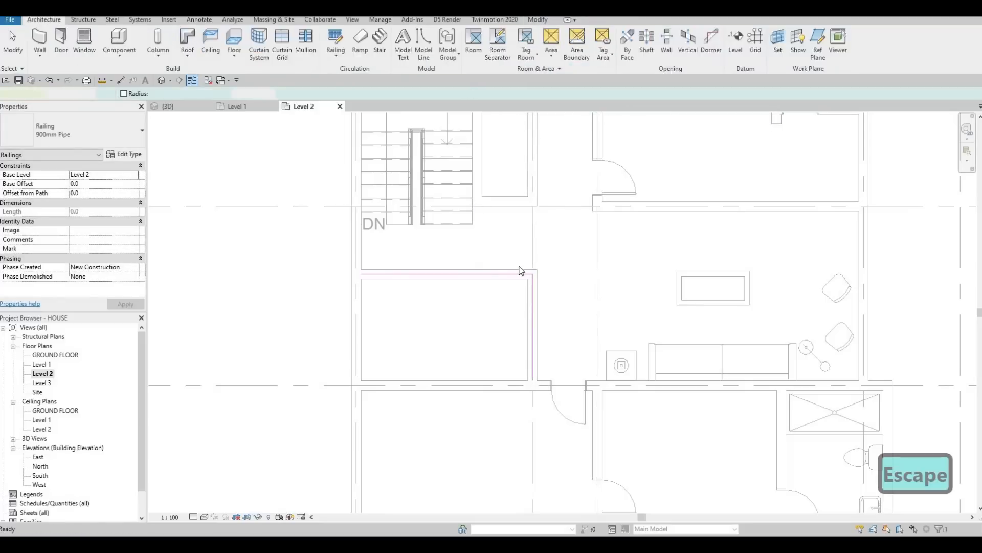
Step: Delete the two INTERIOR WALL 1 walls south of the stairs, keeping the railing
key(Escape)
key(Escape)
click(516, 270)
key(Delete)
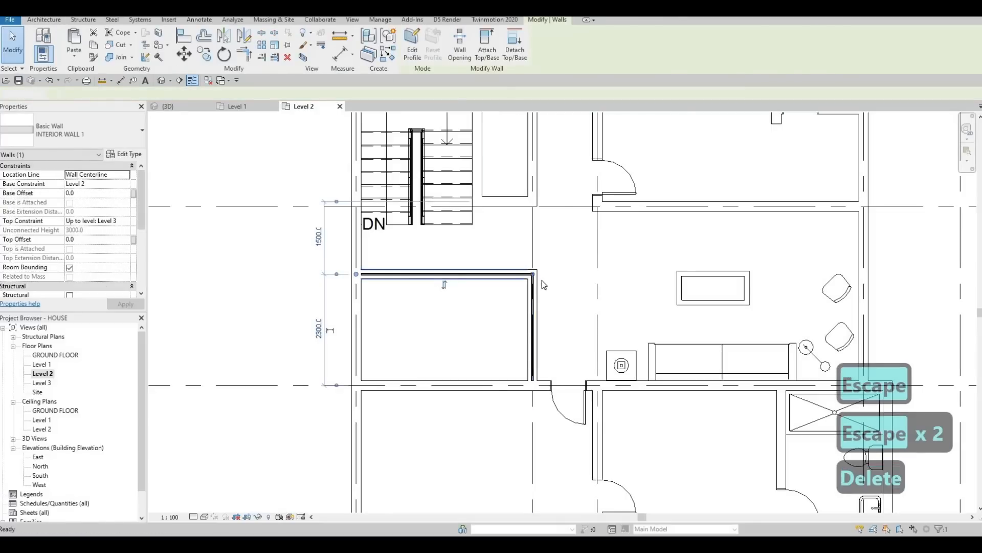
click(539, 278)
key(Delete)
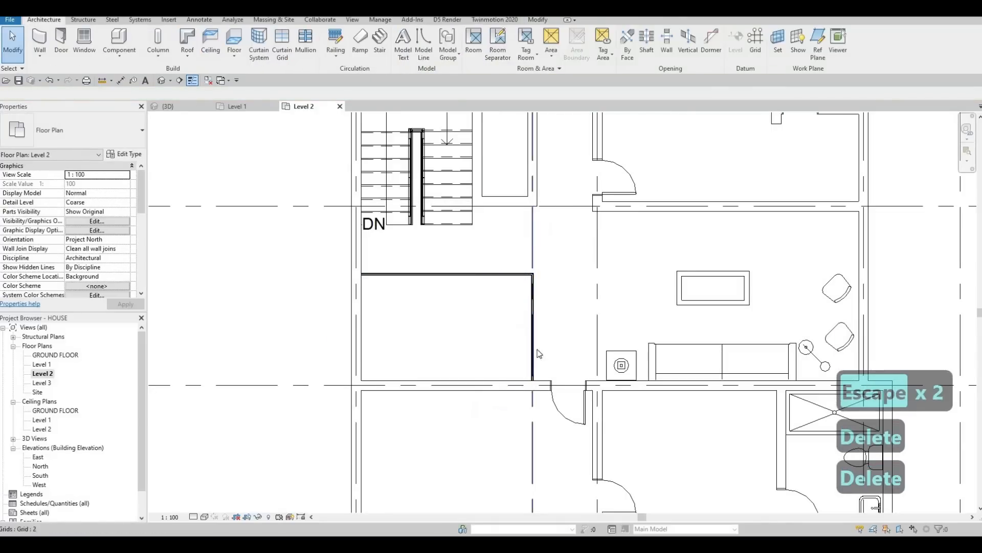
key(Escape)
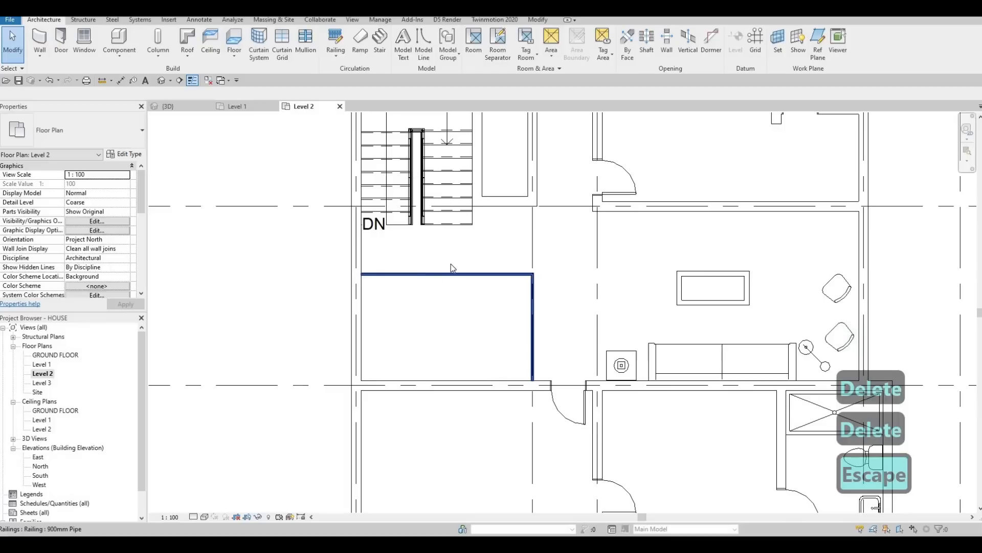
Step: Examine the Level 2 plan from the railing up to the northwest bathroom and the bifold closet door beside it
scroll(449, 271, down, 4)
key(Escape)
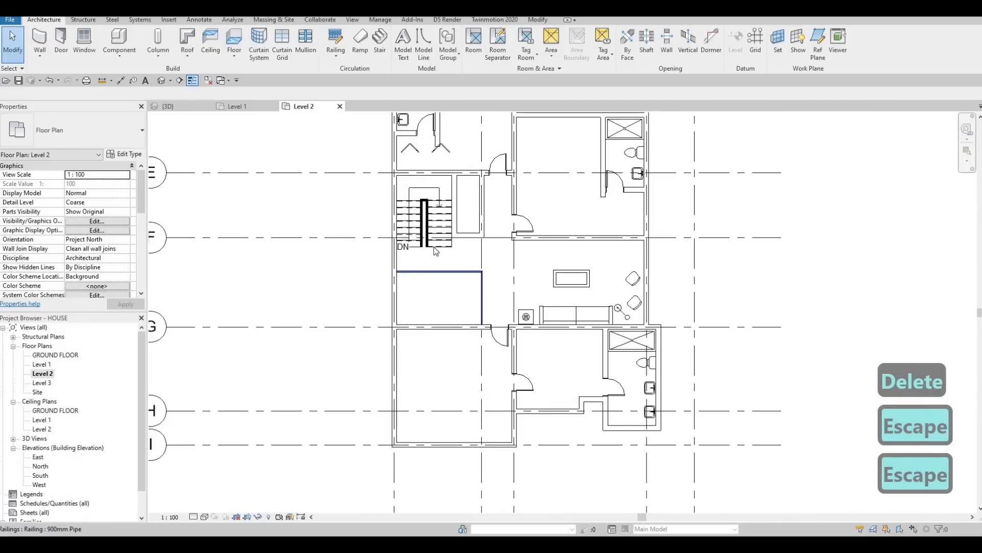
key(Escape)
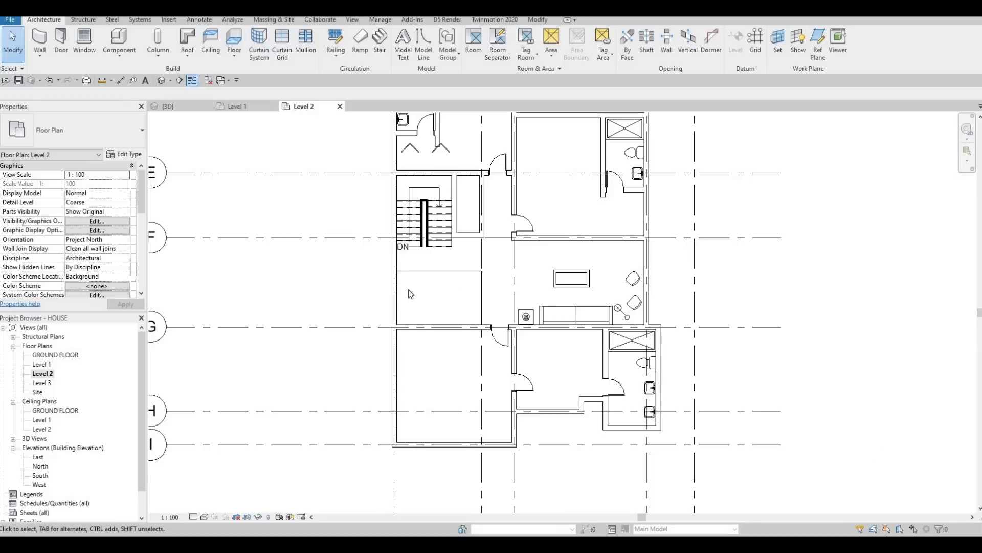
scroll(471, 313, up, 2)
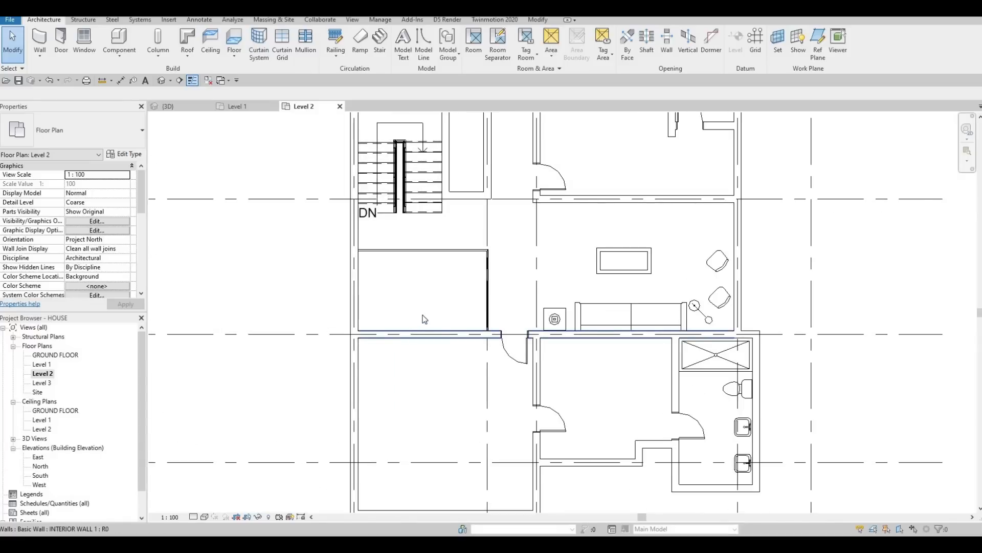
middle_drag(463, 316, 444, 318)
scroll(469, 287, down, 3)
middle_drag(469, 288, 437, 382)
key(Escape)
scroll(387, 207, down, 1)
middle_drag(387, 208, 392, 240)
scroll(393, 241, up, 2)
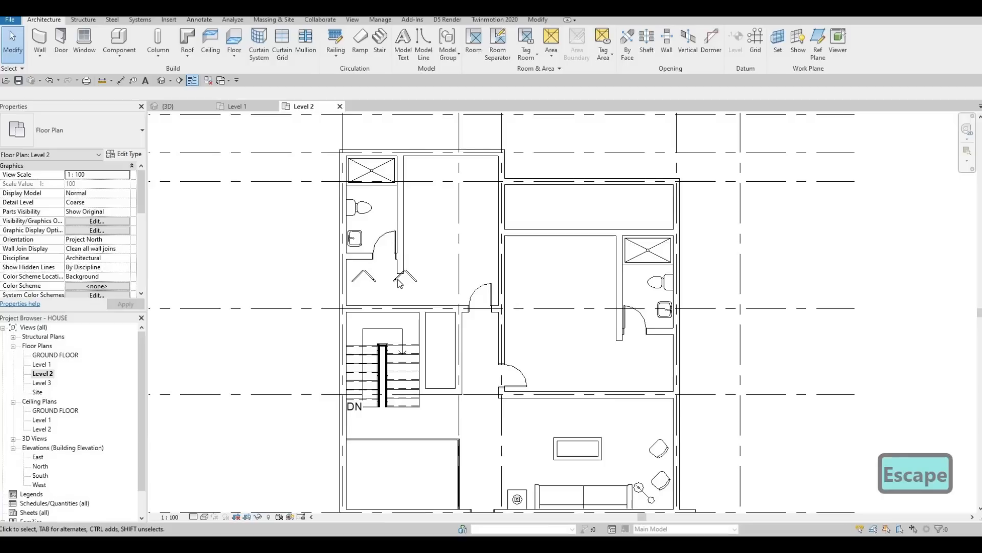
key(Escape)
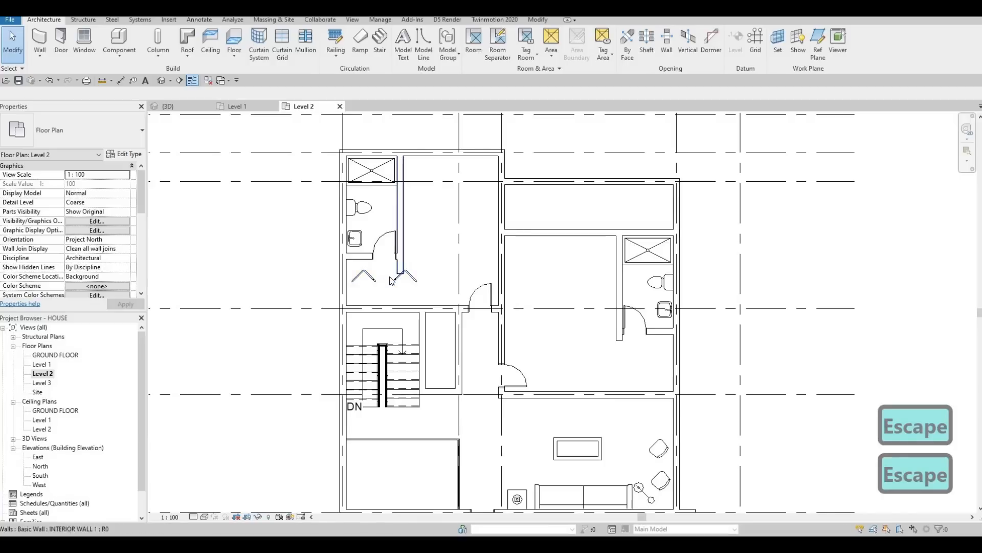
key(Escape)
Step: Check the type properties of the BIFOLD CLOSET door south of the northwest bathroom
click(385, 276)
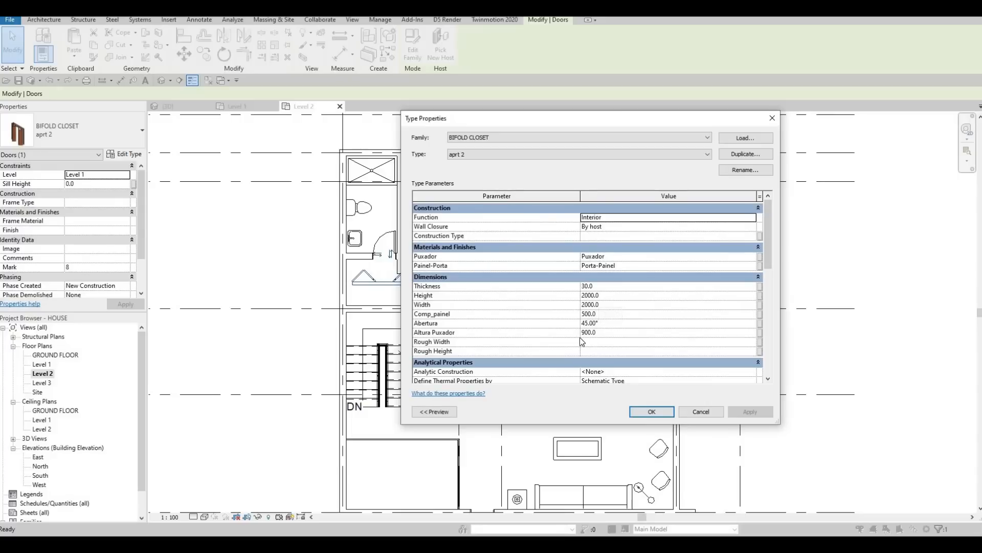
key(Escape)
key(Escape)
key(Escape)
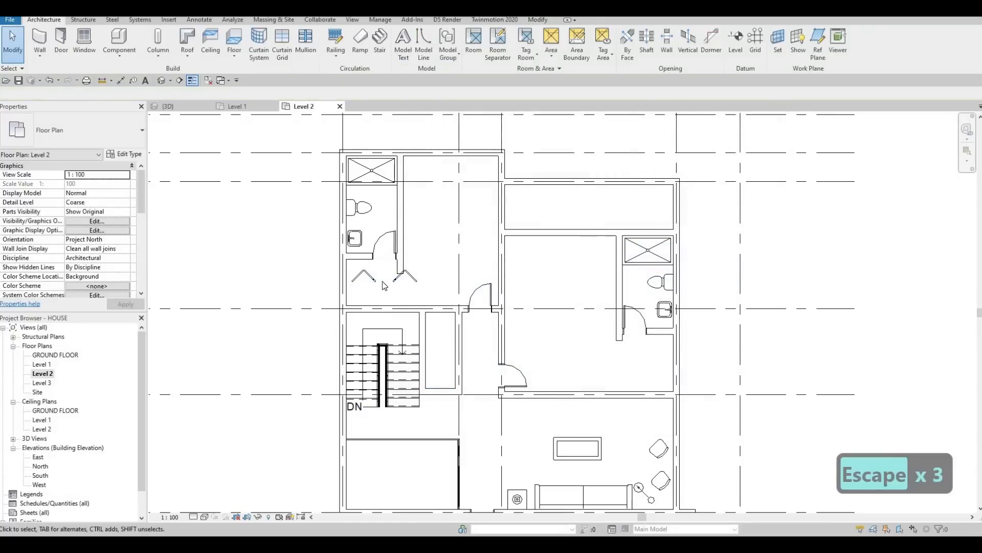
Step: Hide the bifold closet door element south of the northwest bathroom in the Level 2 view
click(383, 280)
right_click(383, 281)
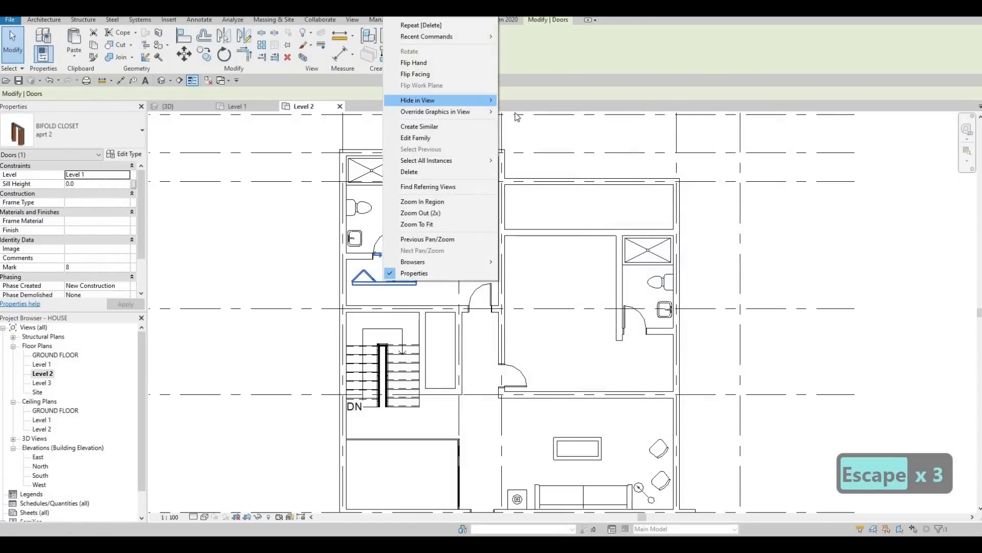
mouse_move(418, 100)
click(525, 100)
Step: Review the Level 2 plan, checking the north rooms around the stairs and bathrooms
click(248, 108)
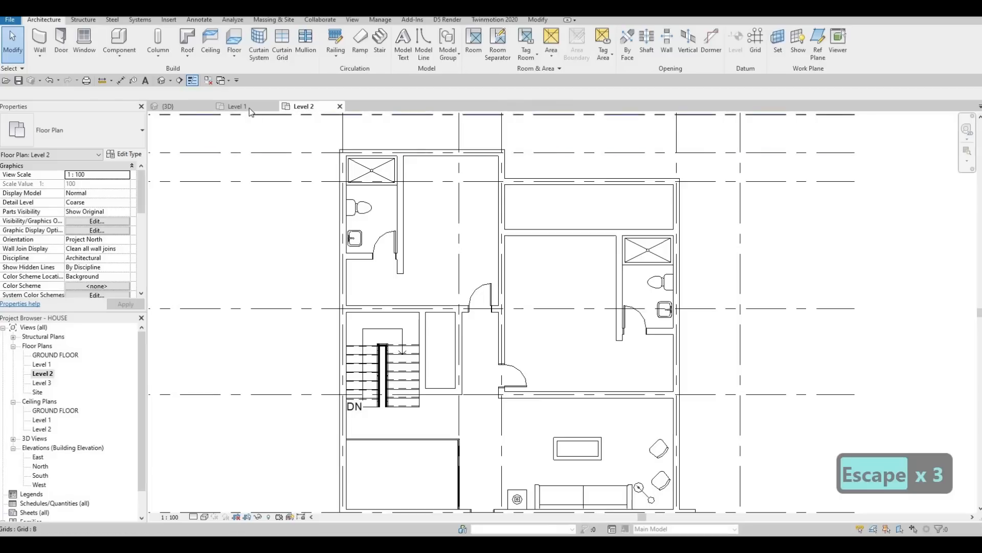
click(303, 106)
key(Escape)
key(Escape)
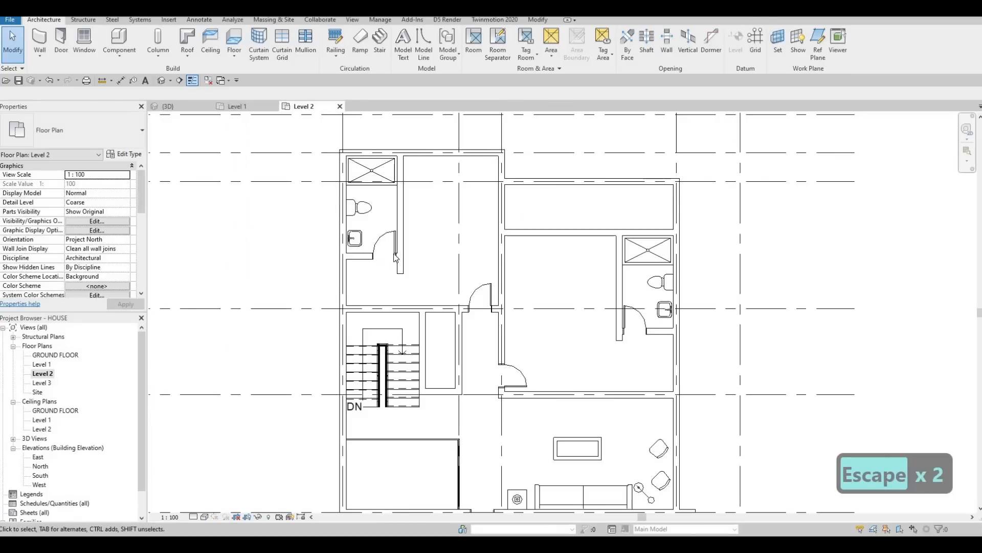
key(Escape)
middle_drag(426, 276, 425, 266)
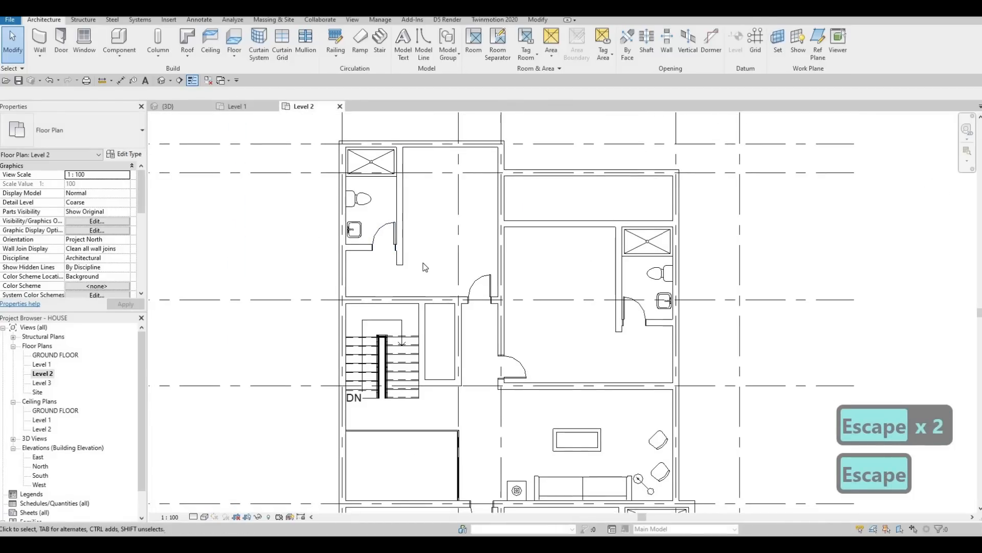
key(Escape)
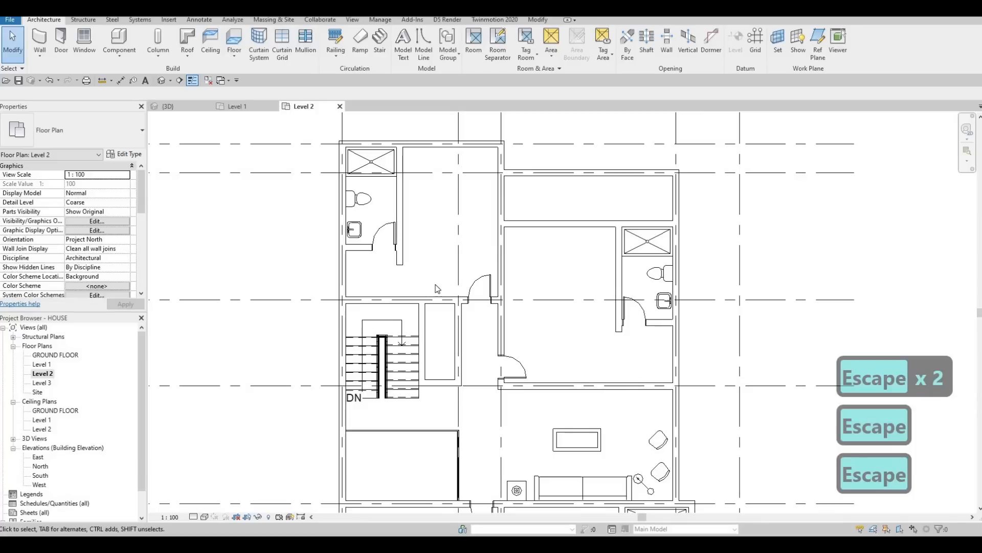
scroll(438, 288, down, 5)
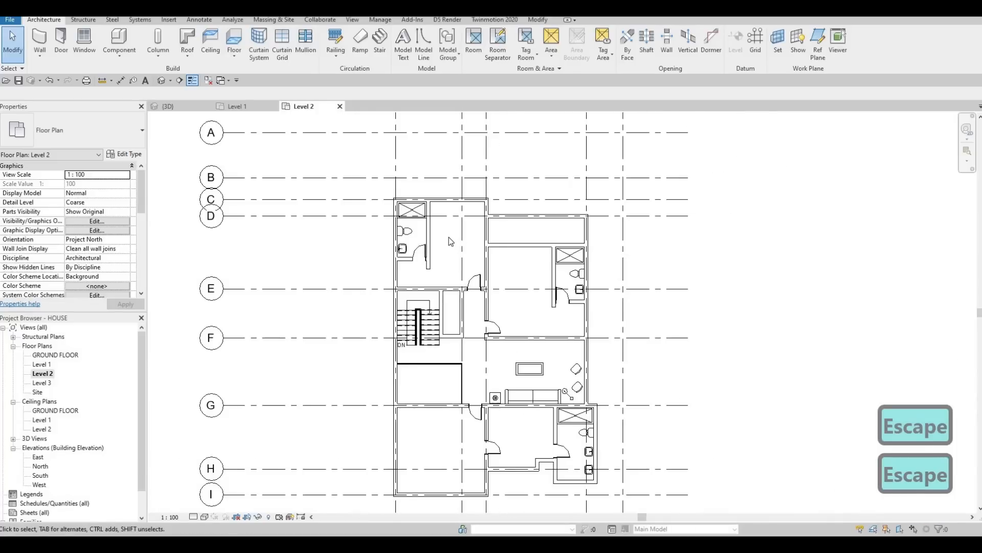
scroll(449, 237, up, 2)
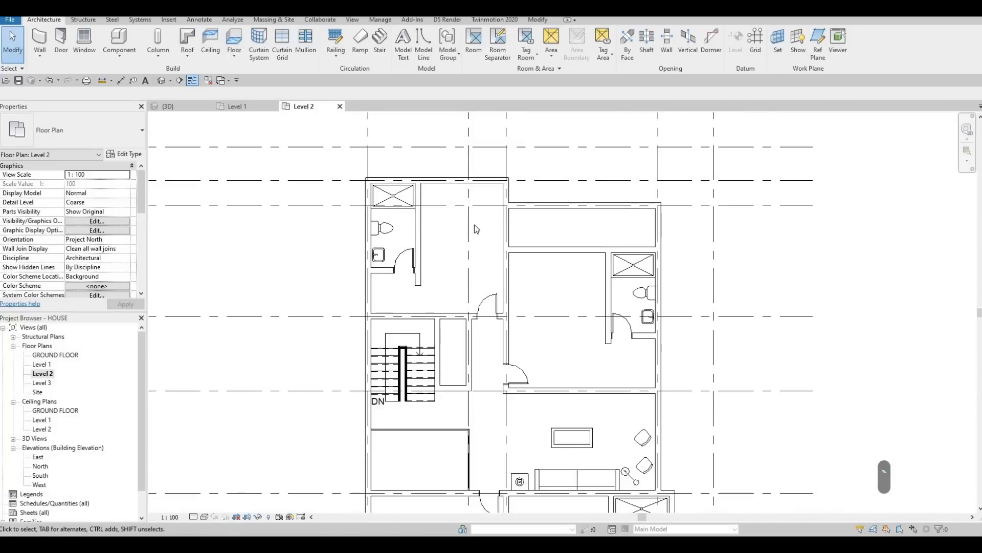
middle_drag(285, 182, 287, 154)
key(Escape)
Step: Open the Level 1 plan and examine the generic model against the exterior wall in the northwest room
click(244, 108)
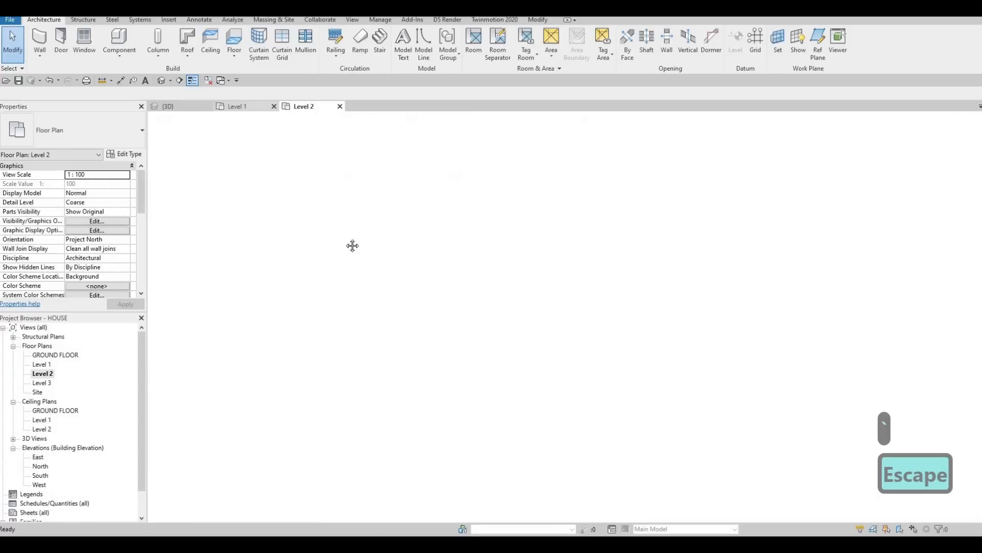
scroll(340, 241, up, 3)
key(Escape)
click(334, 237)
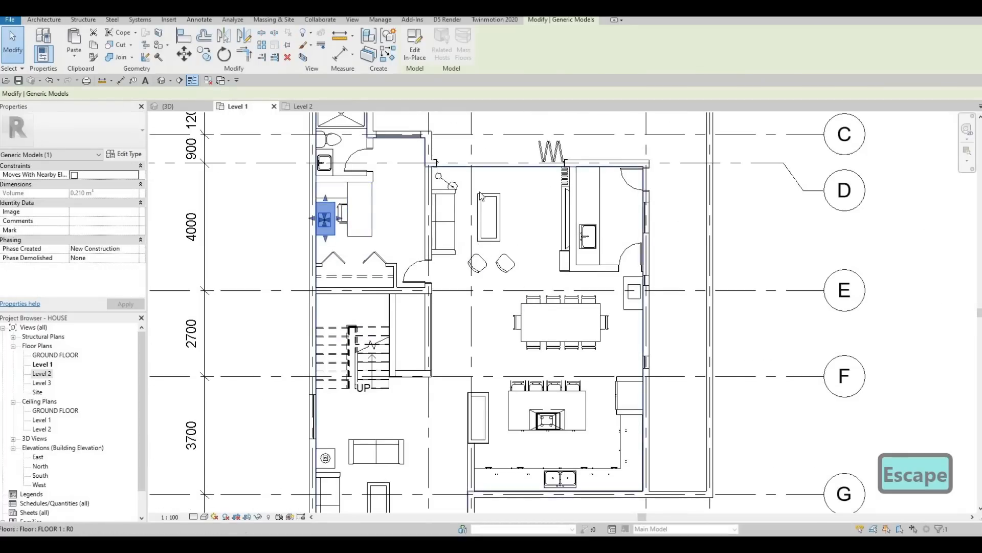
middle_drag(482, 291, 463, 186)
scroll(463, 186, down, 1)
middle_drag(333, 177, 325, 217)
scroll(325, 217, up, 1)
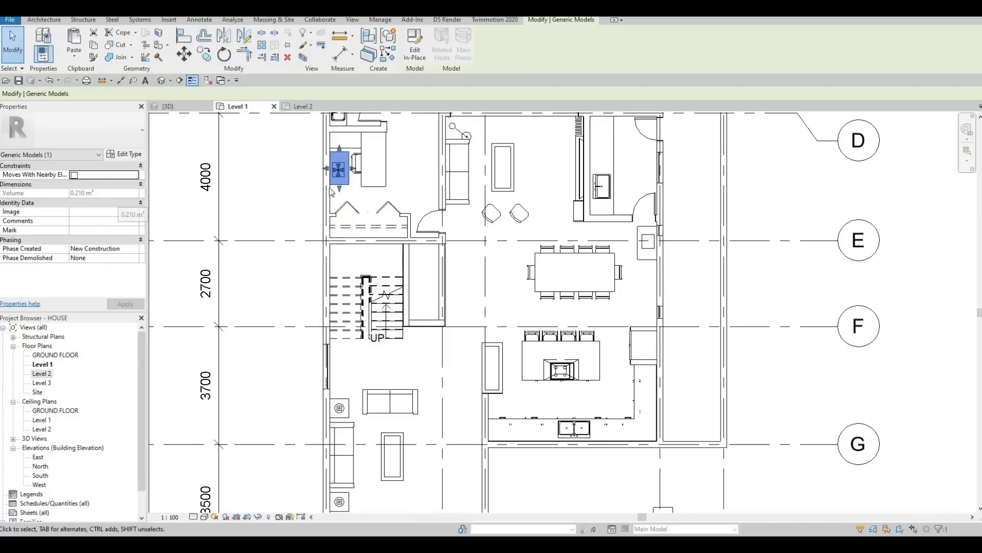
key(Escape)
key(Escape)
click(337, 174)
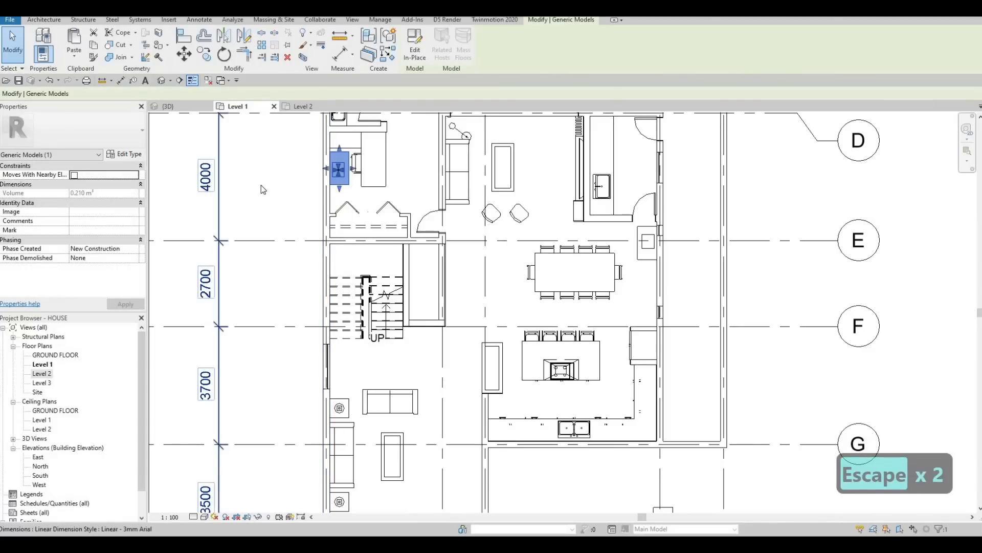
scroll(346, 212, down, 2)
key(Escape)
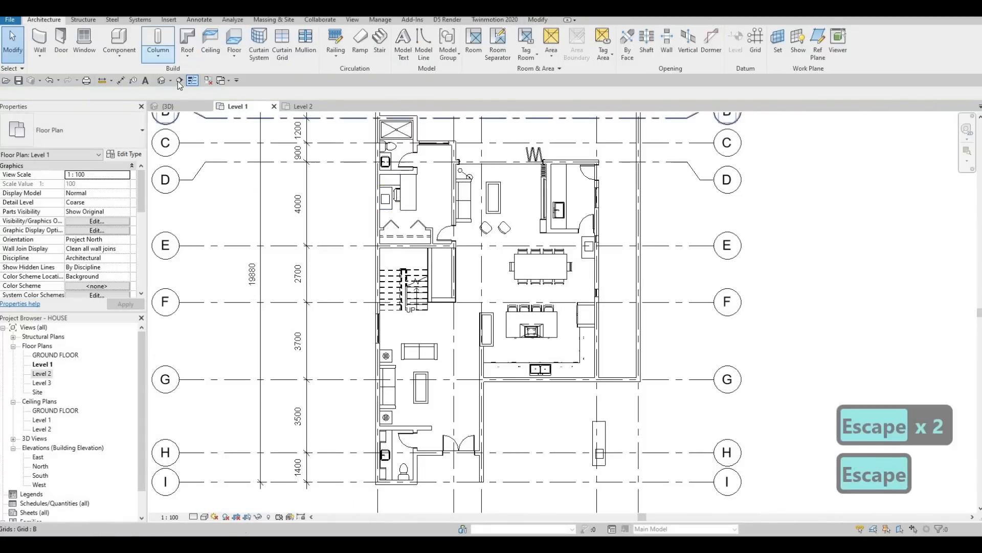
Step: Create an east-facing building section outside the west exterior wall, from near grid E north to grid D, and open its view
key(s)
key(e)
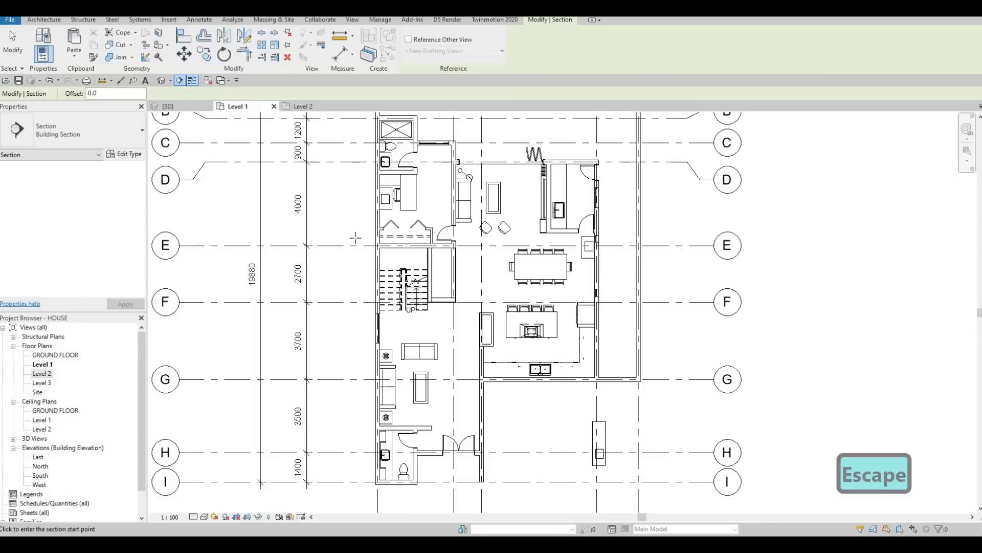
click(360, 240)
click(359, 155)
key(Escape)
key(Escape)
key(Escape)
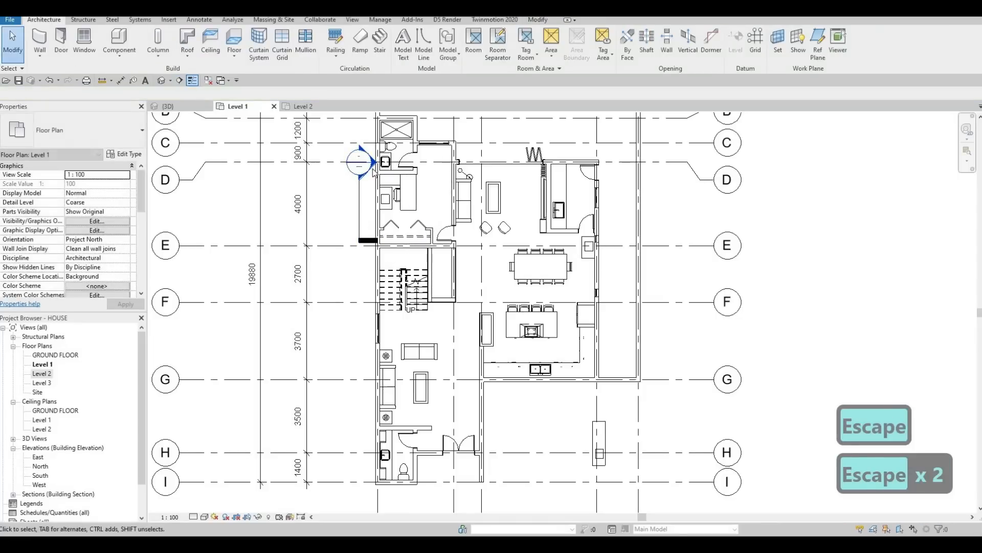
double_click(360, 159)
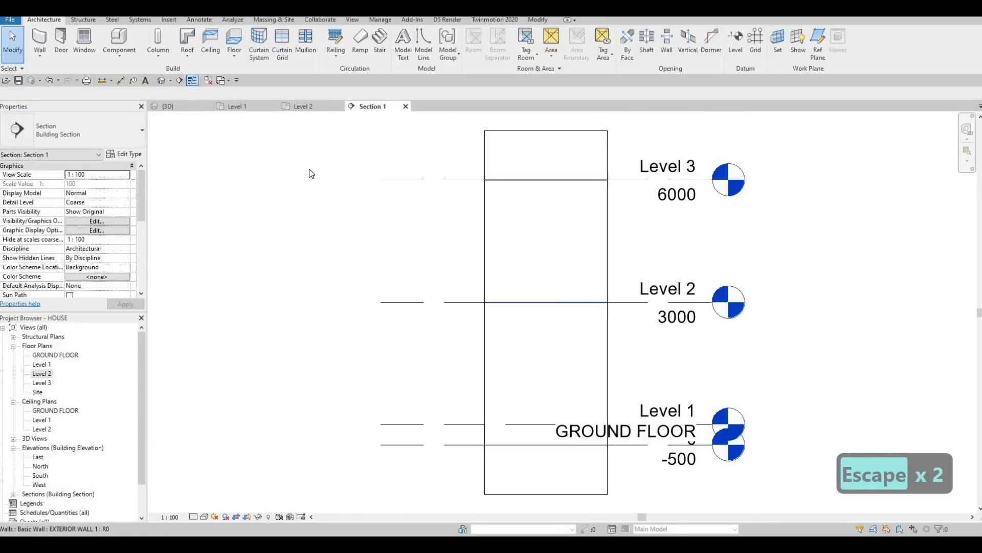
Step: Check the new section's line and view extents on the Level 2 plan
click(305, 106)
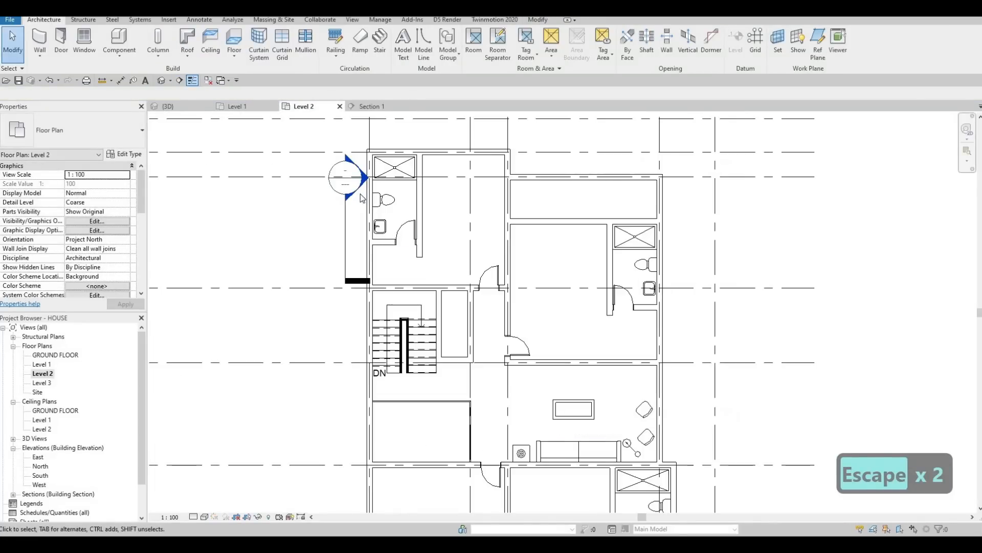
key(Escape)
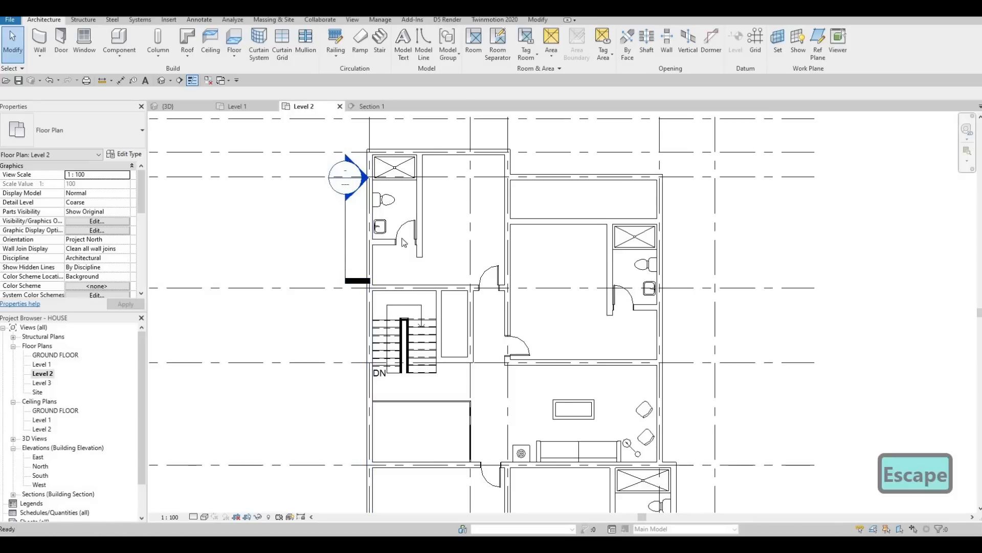
click(345, 243)
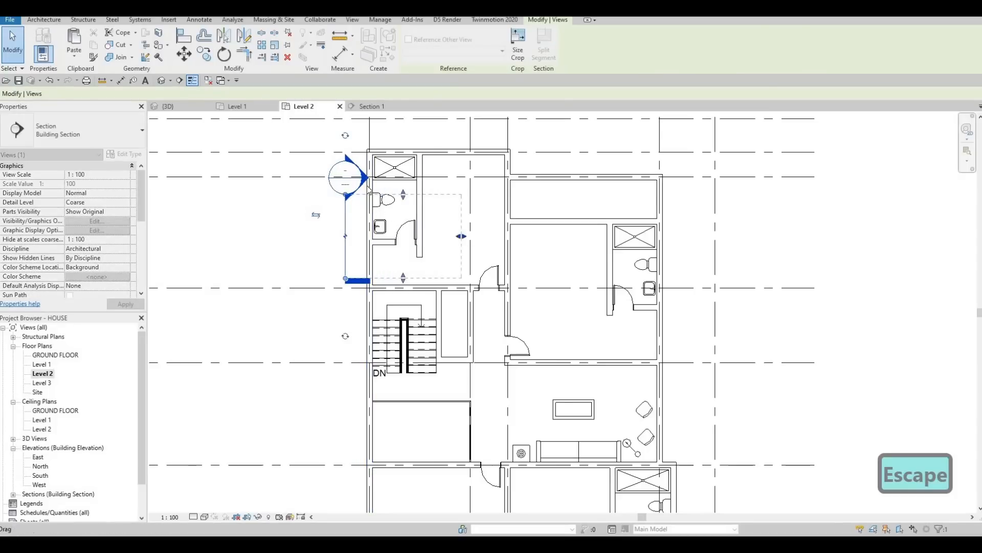
key(Escape)
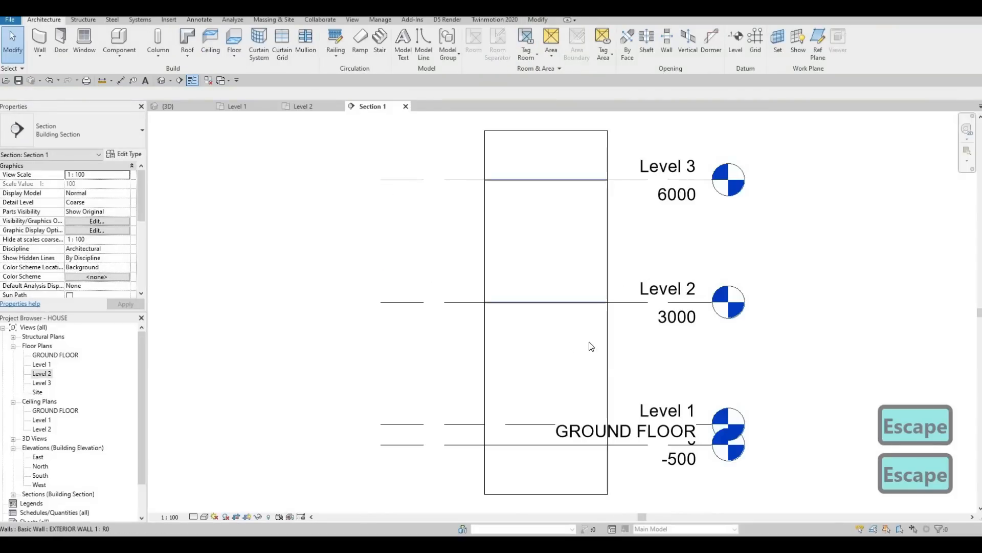
Step: Inspect the levels and the exterior wall in the section view, and return to the Level 1 plan
scroll(589, 345, down, 3)
click(607, 347)
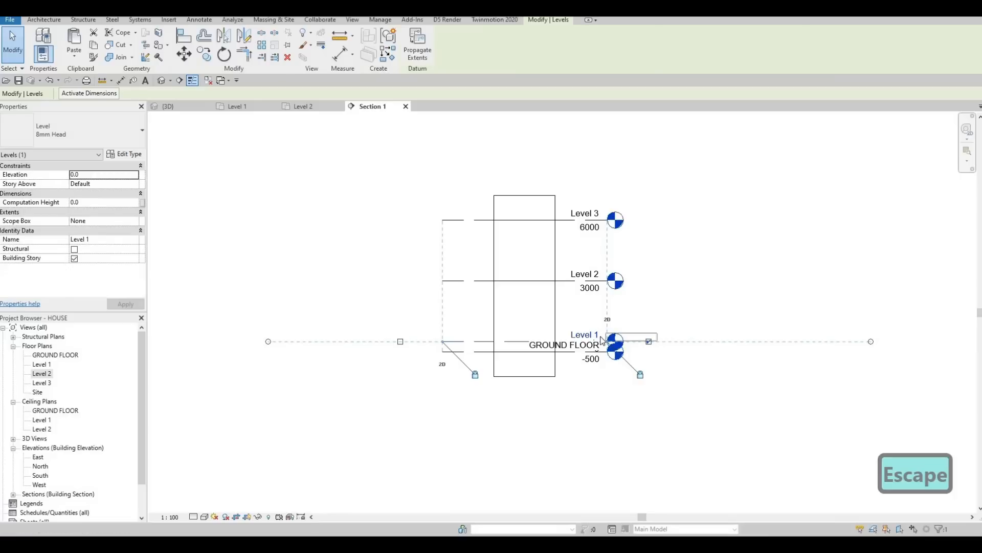
key(Escape)
key(Escape)
scroll(488, 269, up, 2)
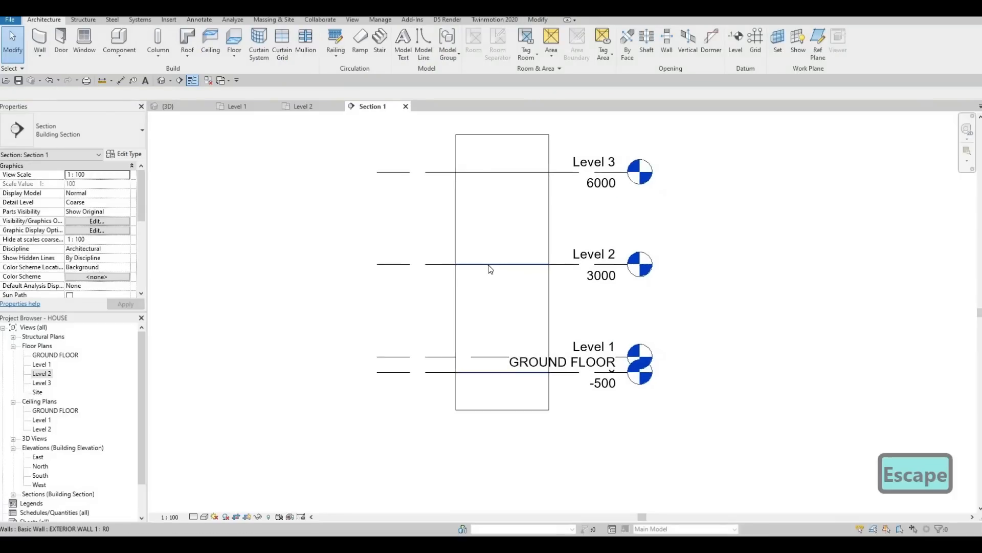
click(490, 269)
key(Escape)
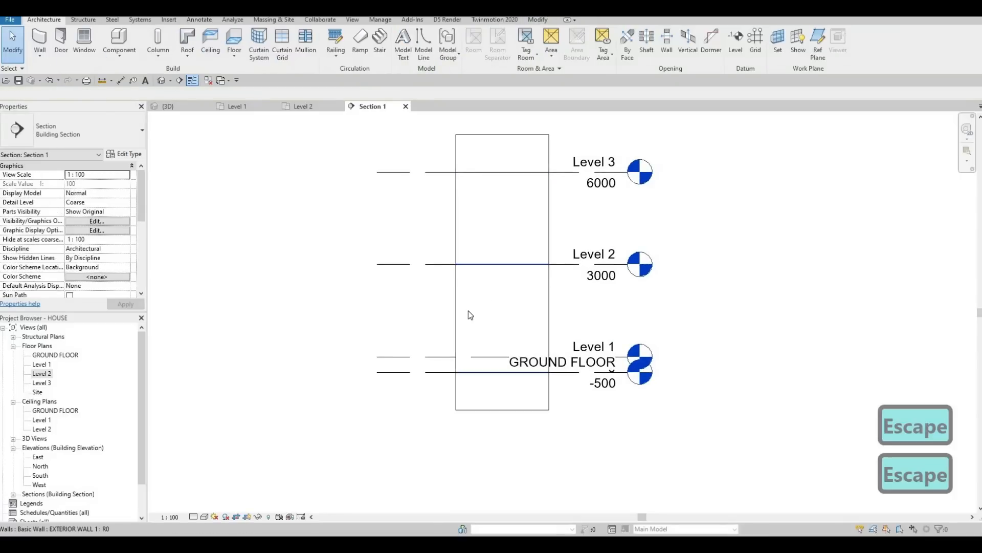
click(496, 341)
key(Escape)
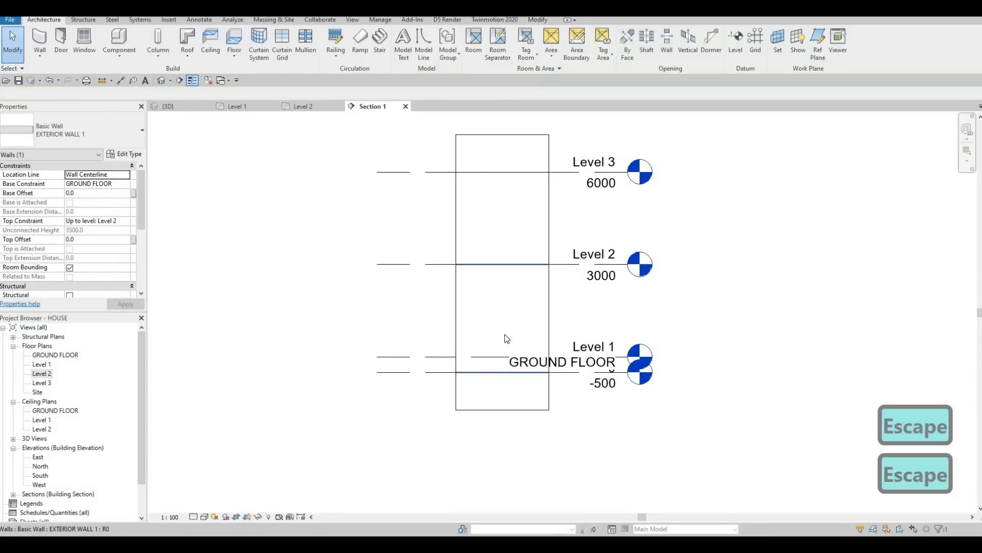
key(Escape)
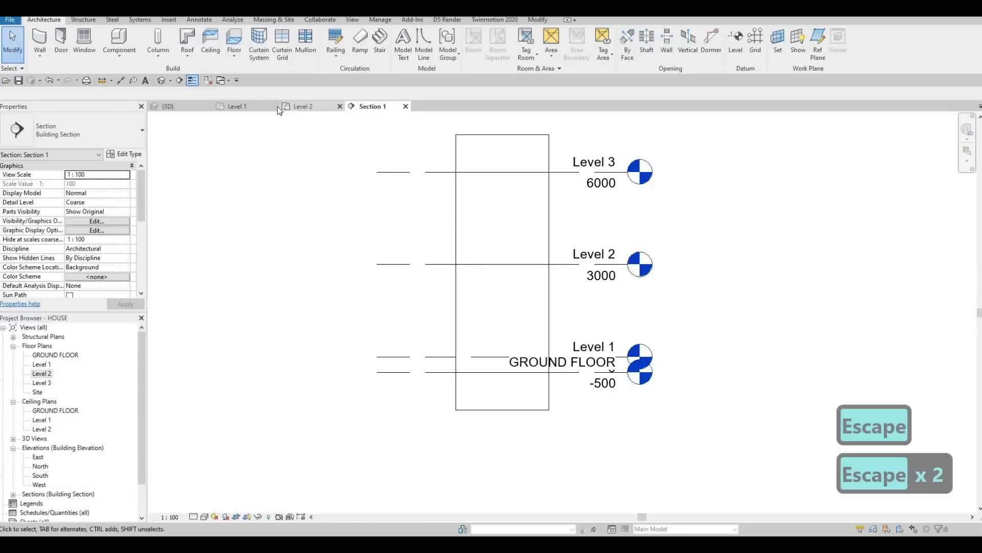
click(251, 106)
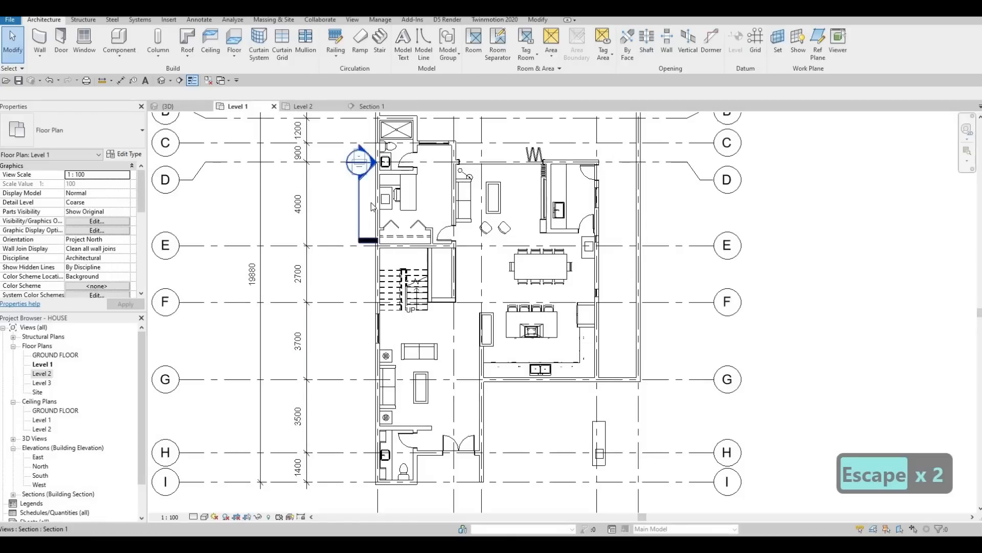
Step: Flip the section to face west, move its line inside the northwest room across the desk, and open its view
click(361, 206)
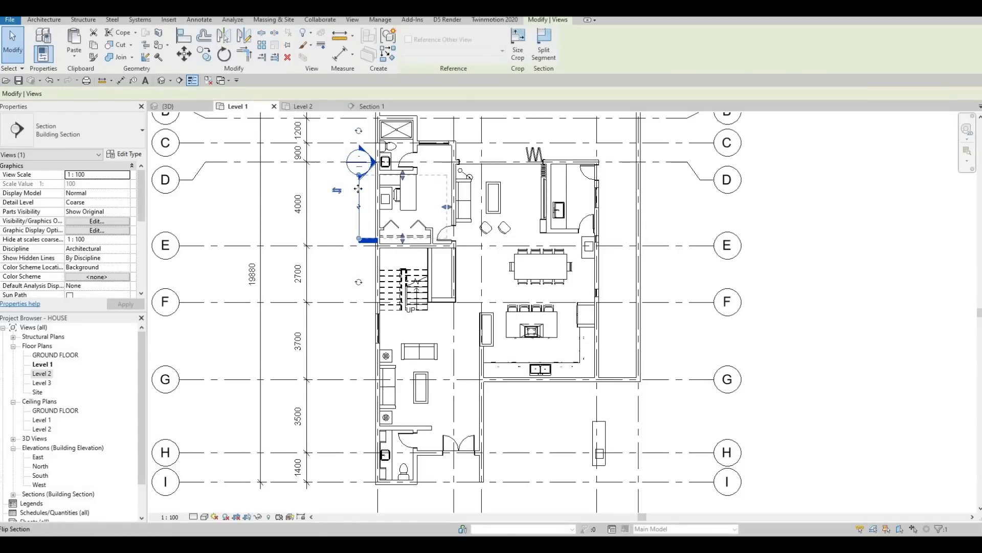
click(338, 191)
drag(359, 190, 408, 207)
key(Escape)
key(Escape)
double_click(409, 162)
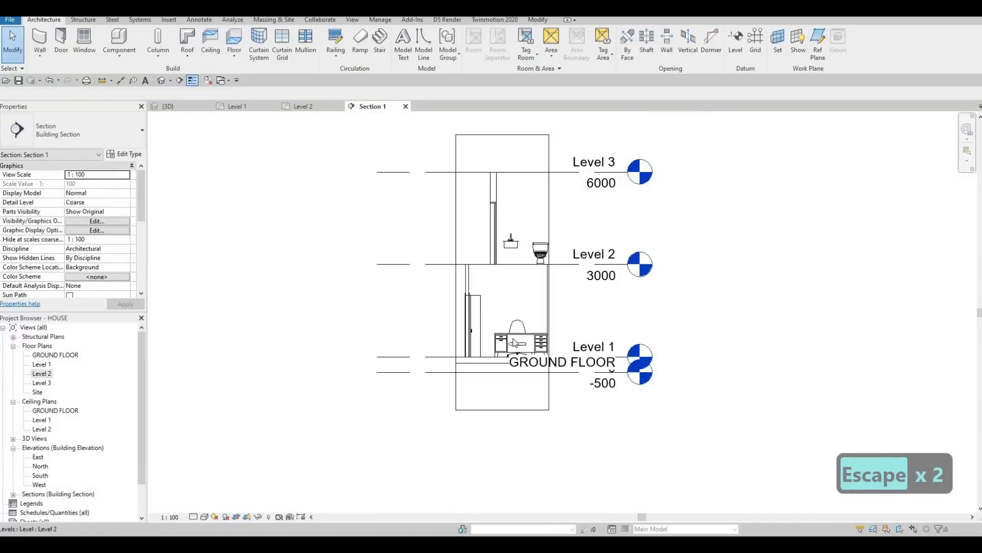
Step: Check the section view, shift the section line slightly west beside the desk chair on the Level 1 plan, and reopen its view
scroll(518, 348, up, 3)
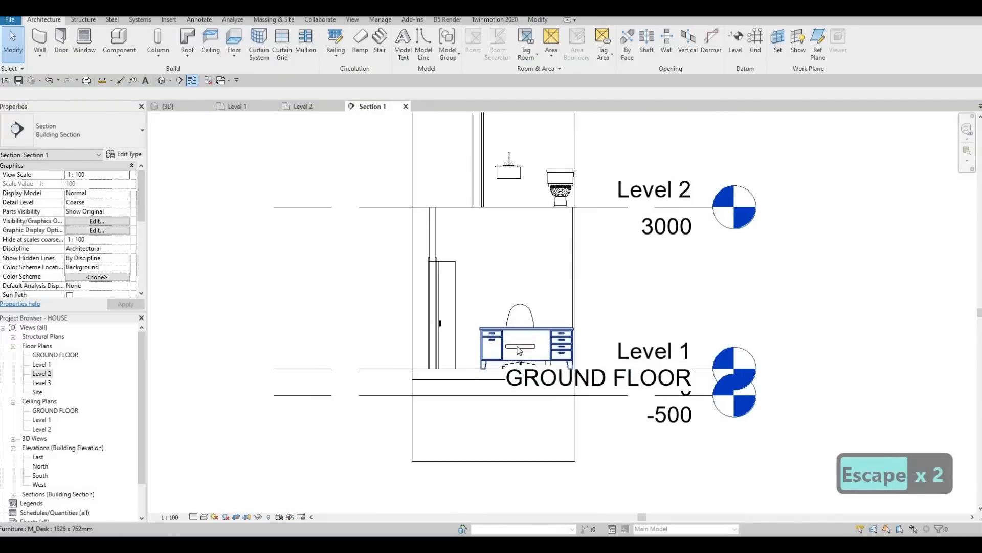
key(Tab)
key(Tab)
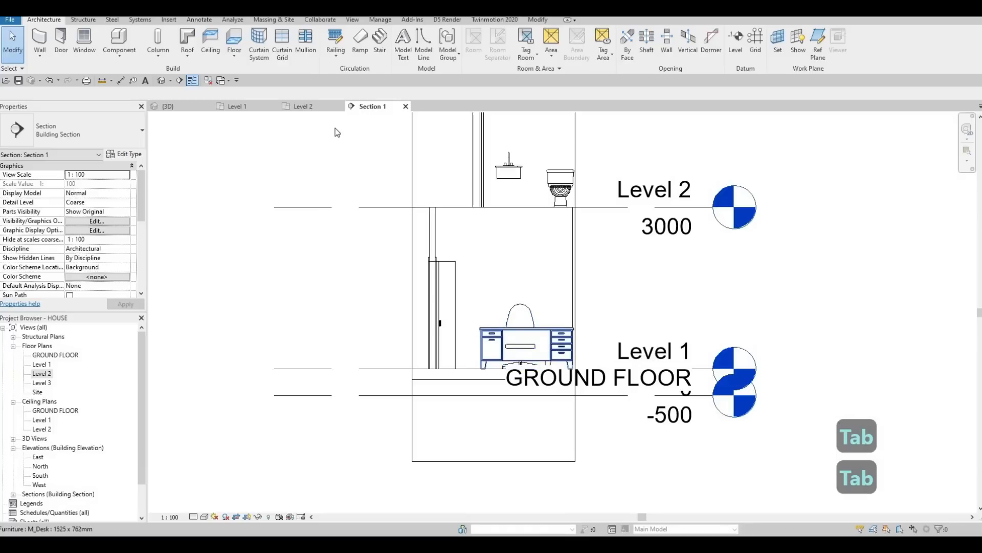
click(237, 107)
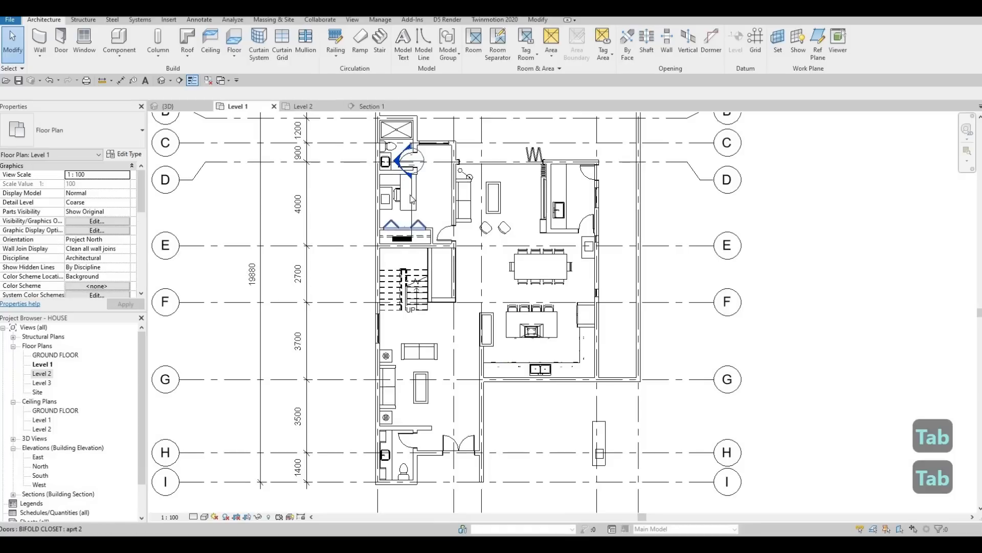
key(Escape)
click(403, 194)
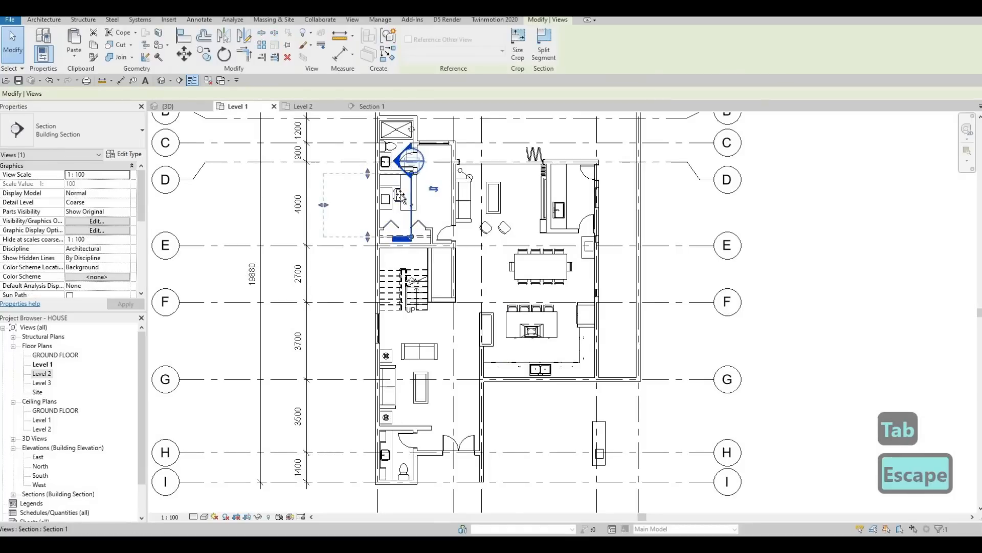
drag(403, 195, 397, 197)
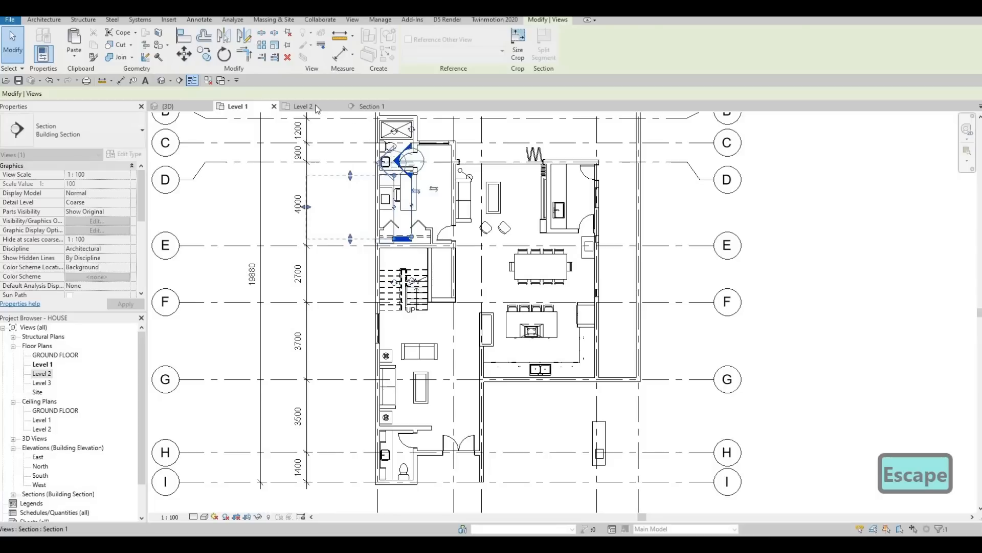
key(Escape)
click(367, 105)
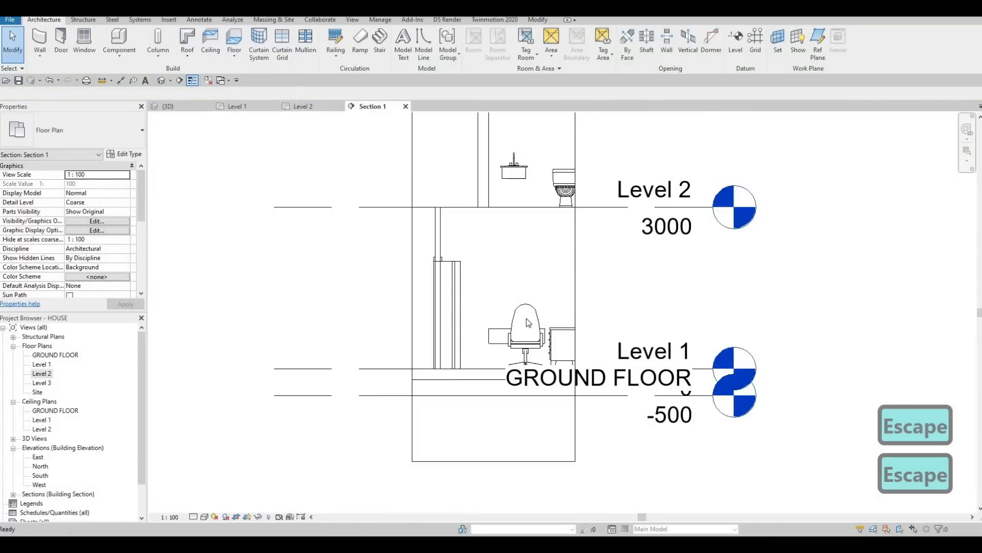
Step: Stretch the top face of the generic model behind the desk chair up to the rim of the Level 2 sink
click(501, 336)
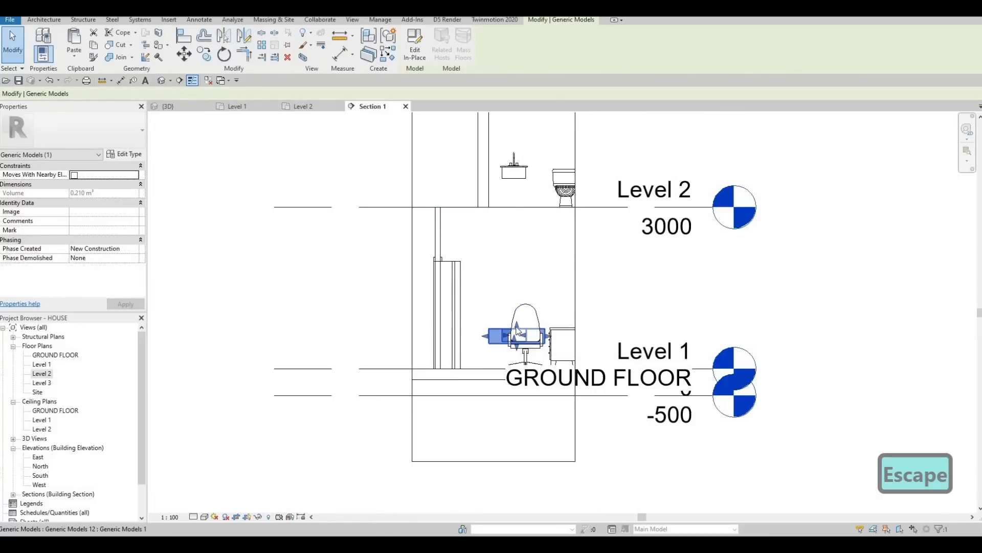
drag(509, 192, 507, 166)
scroll(517, 158, up, 4)
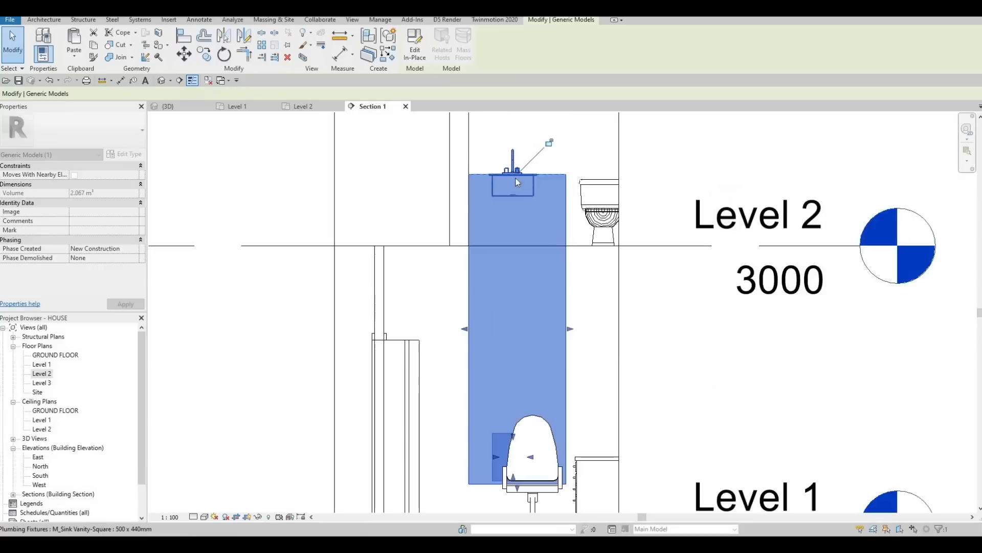
drag(516, 181, 526, 187)
scroll(513, 184, up, 5)
scroll(527, 190, down, 2)
scroll(509, 327, down, 6)
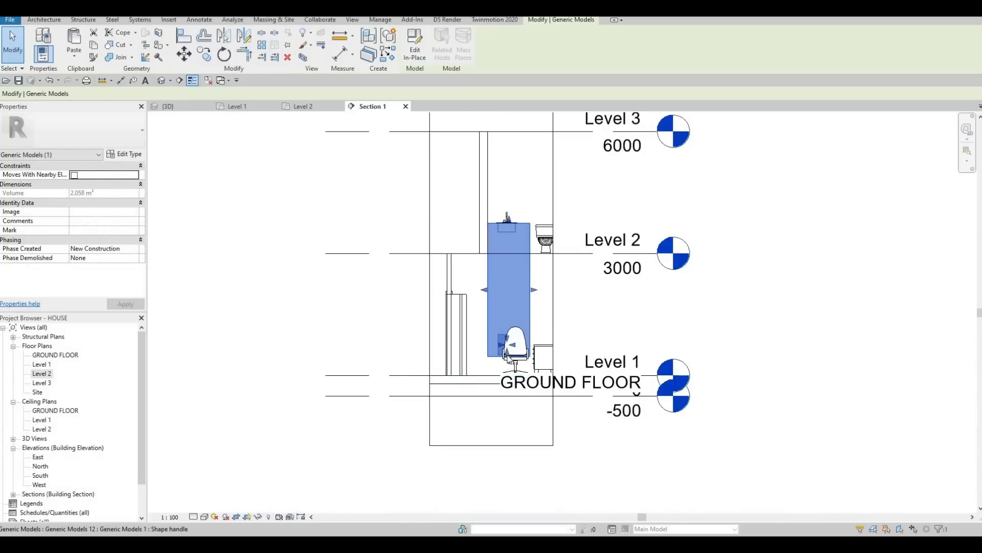
Step: Raise the underside of the same generic model to just below the Level 2 sink to form a thin vanity counter
scroll(504, 228, up, 2)
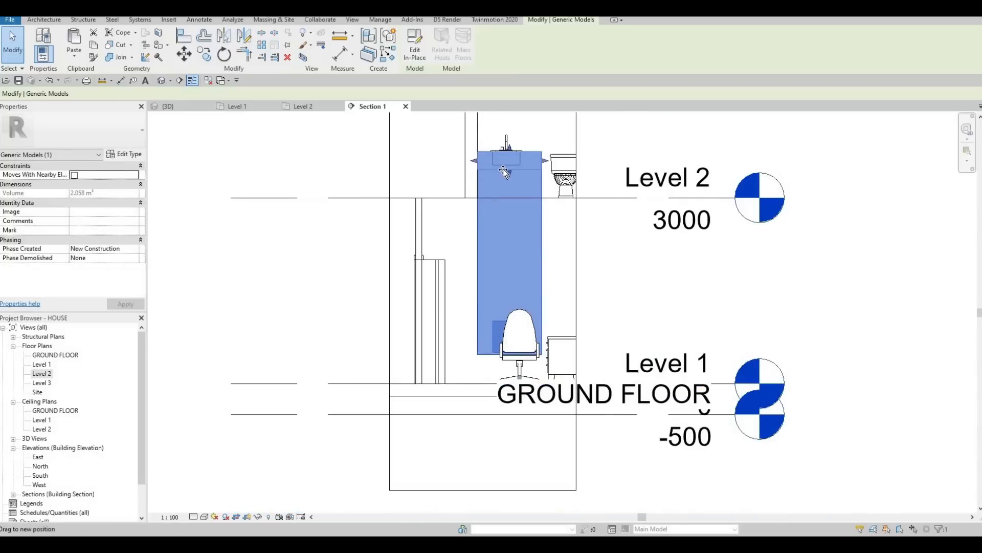
drag(503, 172, 497, 251)
drag(502, 343, 501, 342)
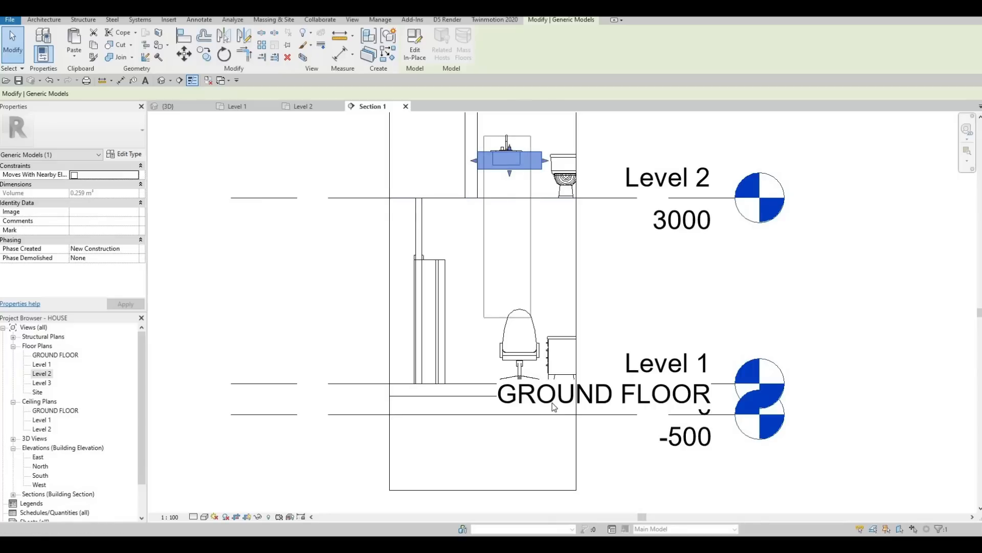
key(Escape)
key(Escape)
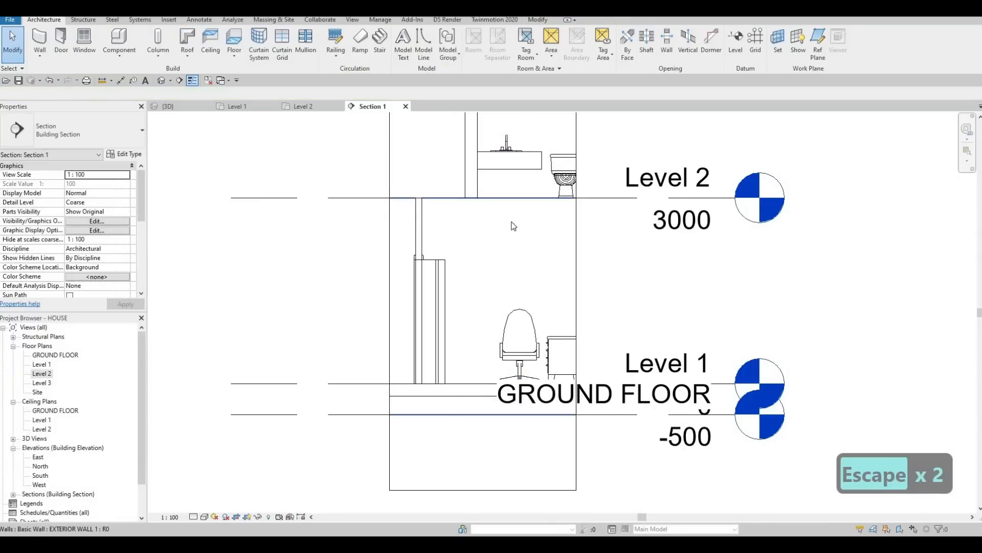
Step: On the Level 1 plan, move the section line beside the east exterior wall near grid E, flip it to face east, and open its view
scroll(511, 226, down, 2)
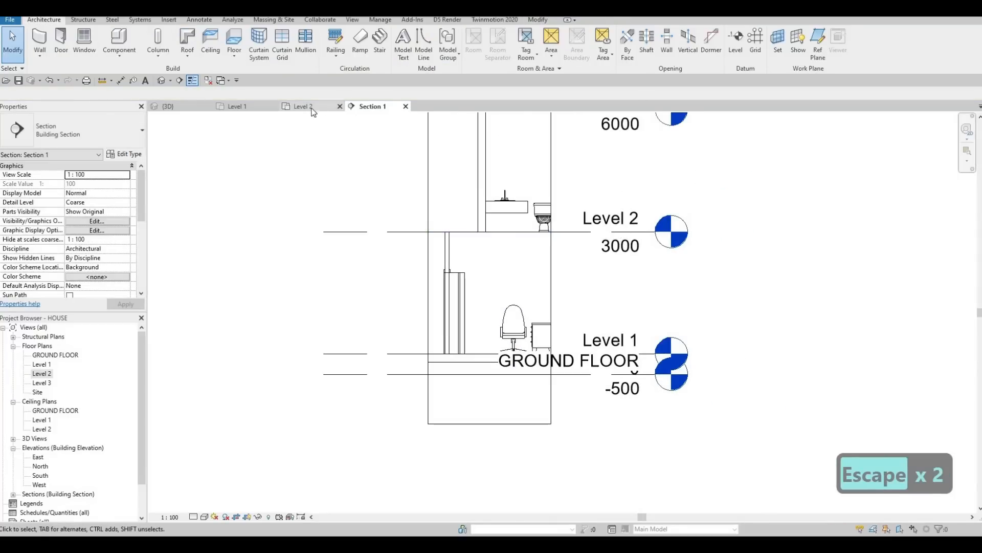
key(Escape)
key(Escape)
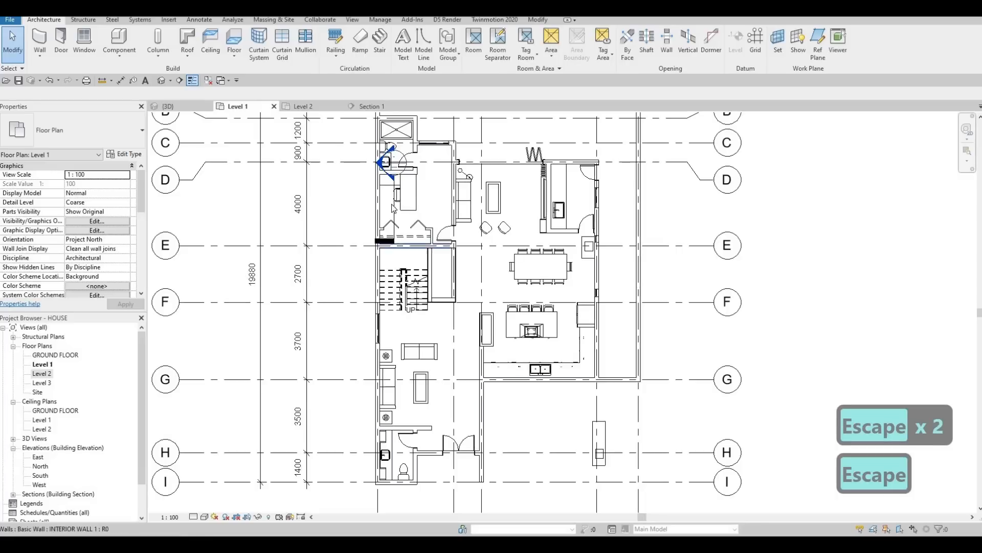
click(397, 211)
key(Escape)
click(389, 240)
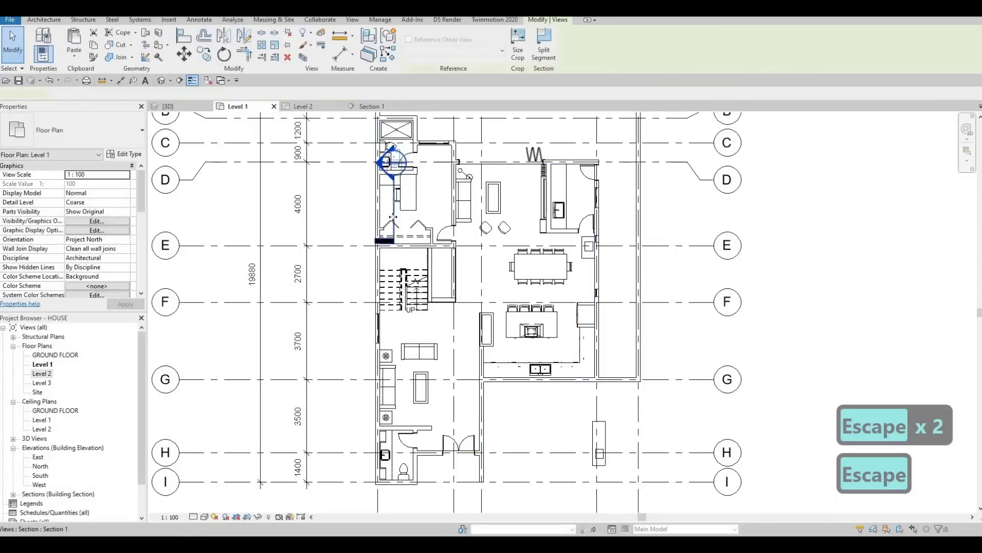
drag(565, 375, 602, 243)
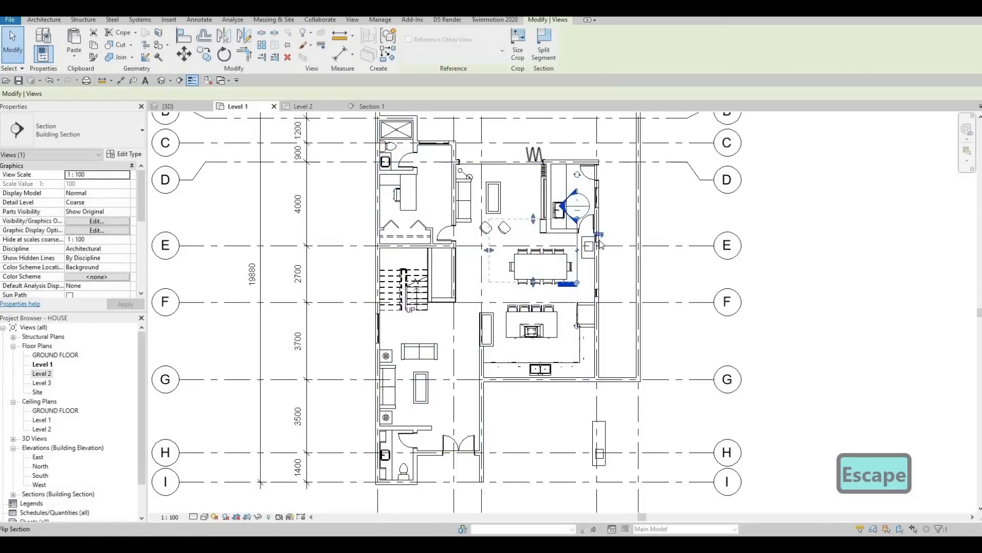
key(Escape)
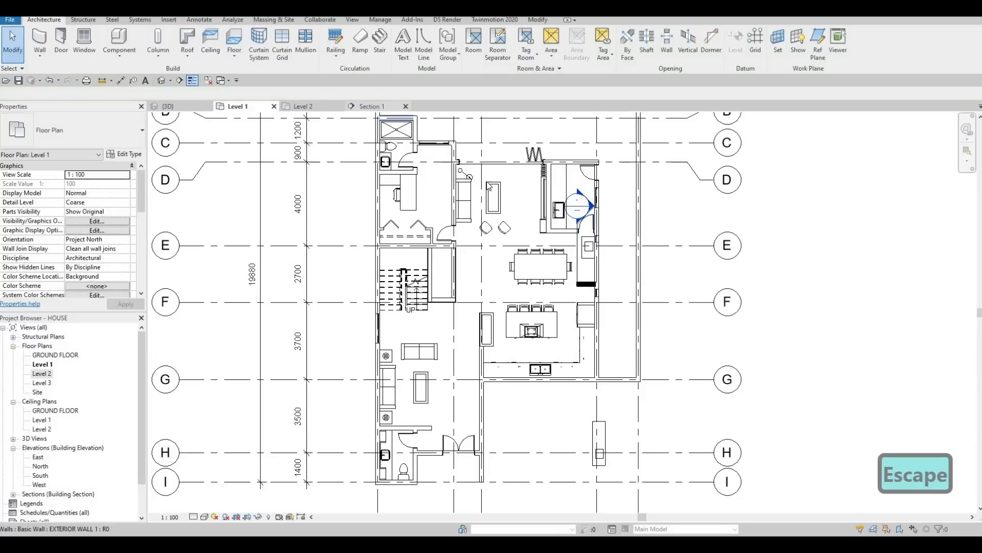
click(379, 106)
middle_drag(496, 347, 495, 362)
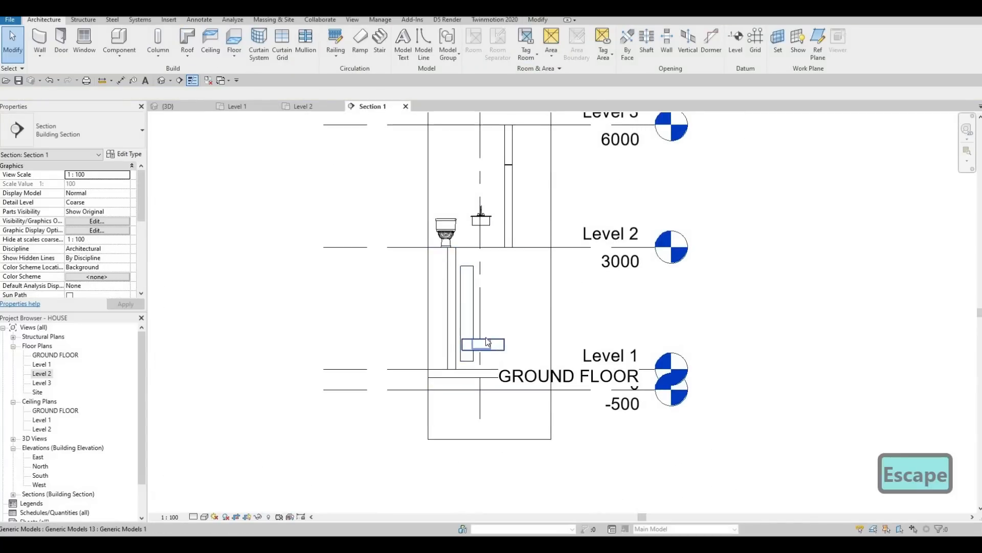
Step: Raise the top and underside of the generic model below the Level 2 sink so it forms a counter around that sink
click(484, 344)
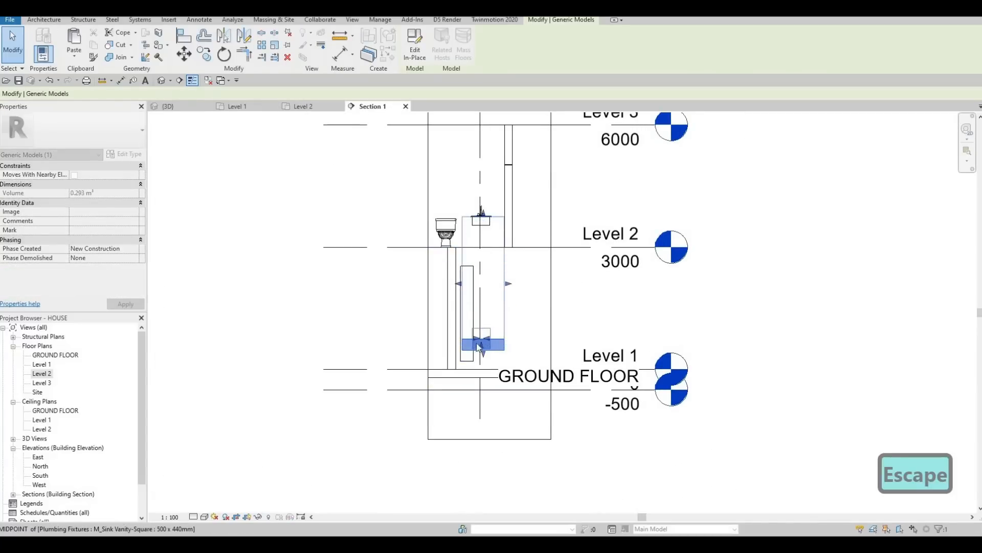
drag(484, 335, 494, 231)
scroll(490, 225, up, 3)
key(Escape)
key(Escape)
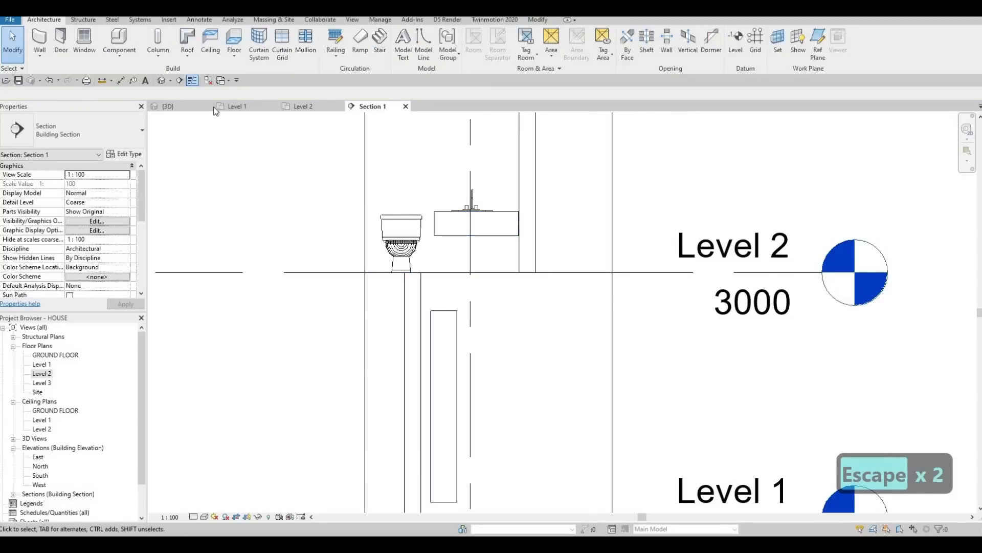
Step: Move the section line south of grid G, just west of the generic model near grid H, and open its view
click(234, 111)
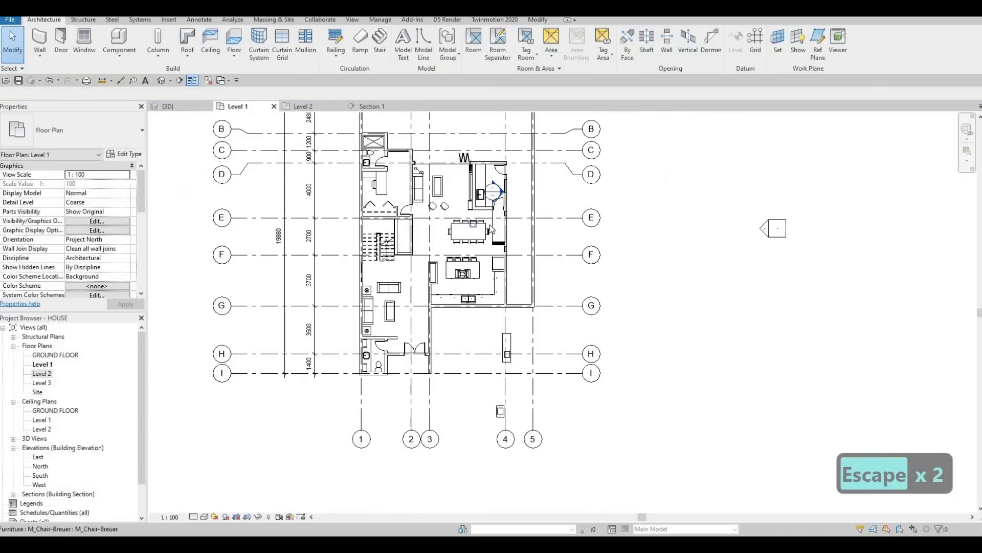
key(Escape)
click(492, 228)
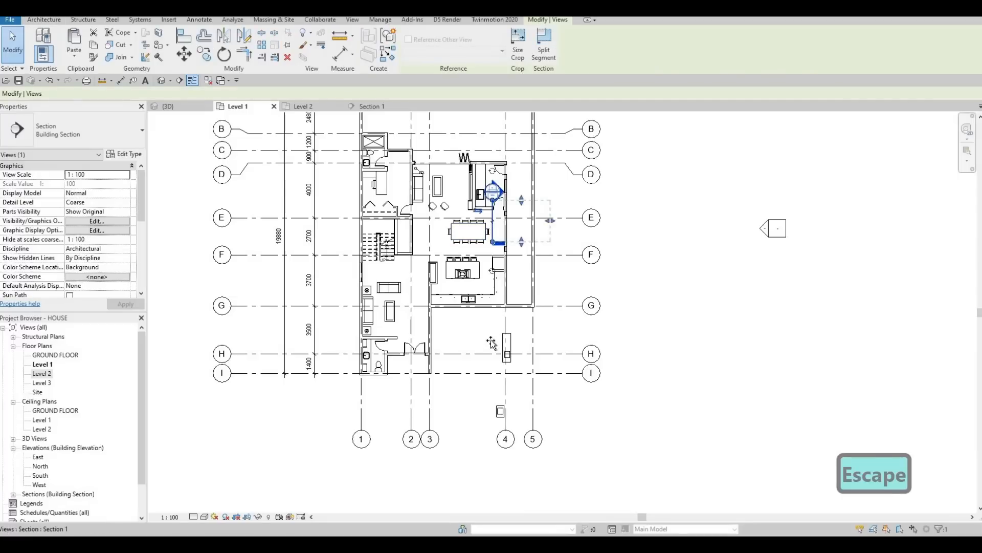
drag(491, 342, 492, 351)
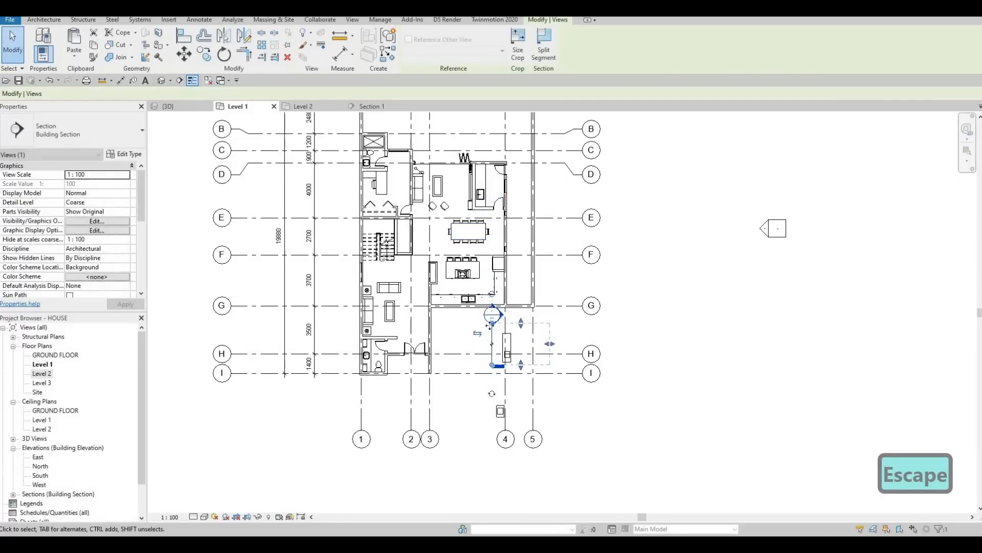
click(369, 105)
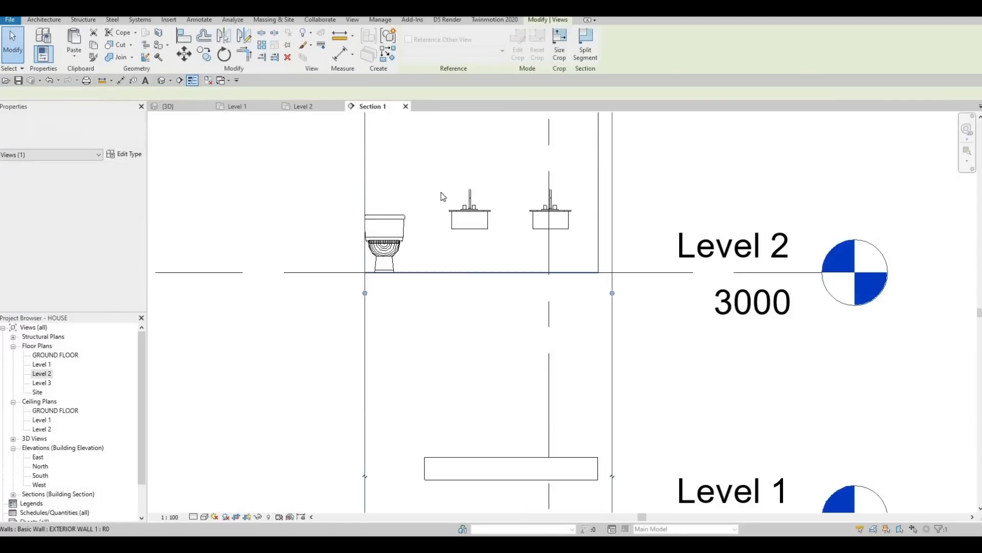
Step: Raise the wide generic model's top to the rims of the two Level 2 sinks and its underside to just below them
middle_drag(473, 354, 432, 305)
scroll(435, 313, down, 1)
click(460, 383)
drag(460, 379, 458, 198)
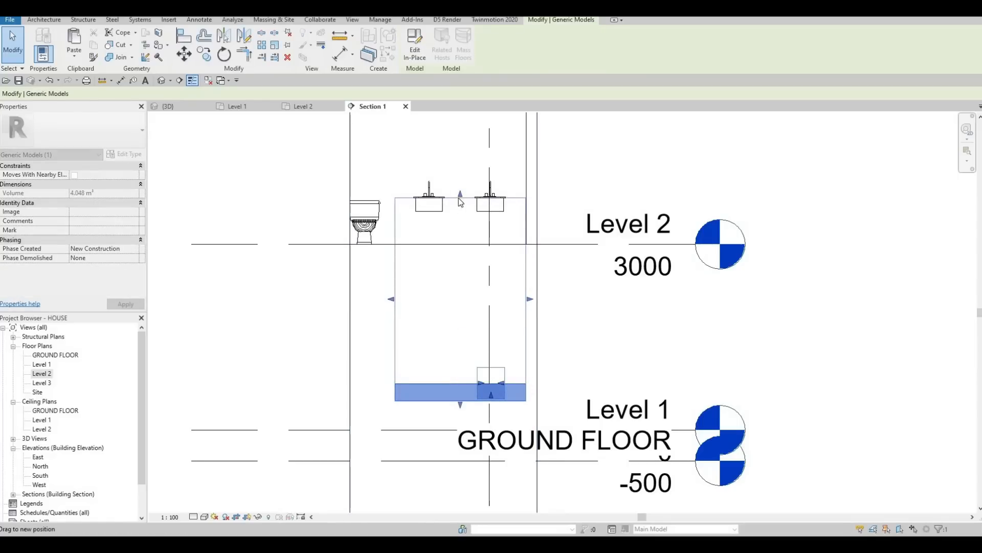
drag(461, 404, 461, 226)
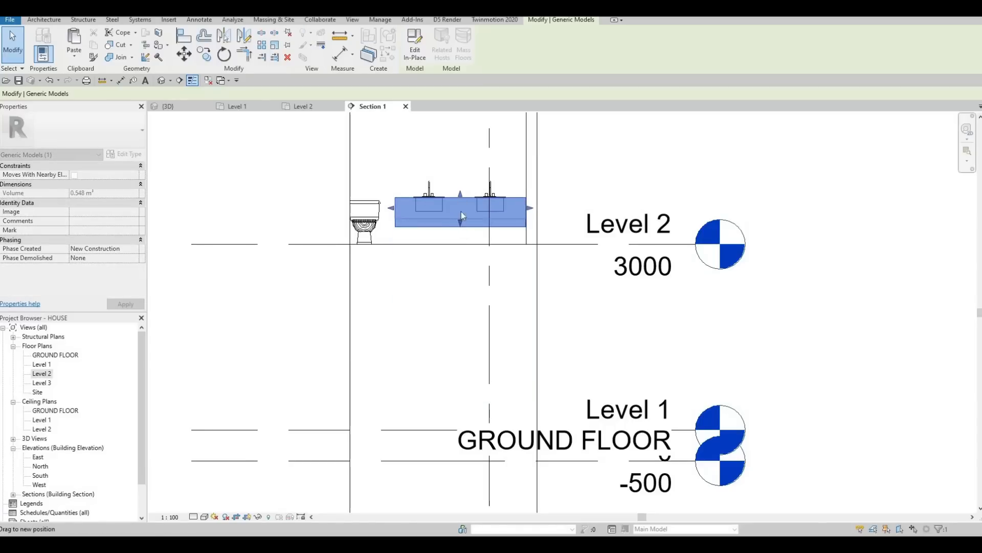
key(Escape)
key(Escape)
scroll(462, 246, up, 2)
Step: Thin the double-sink counter by raising its underside closer to the bottoms of the sinks
click(459, 231)
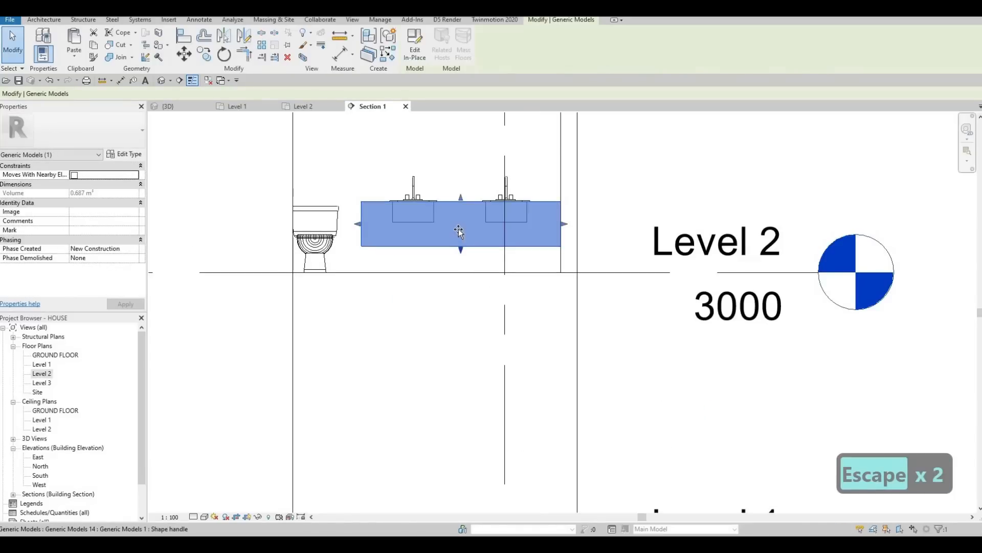
key(Escape)
scroll(446, 233, down, 2)
key(Escape)
key(Escape)
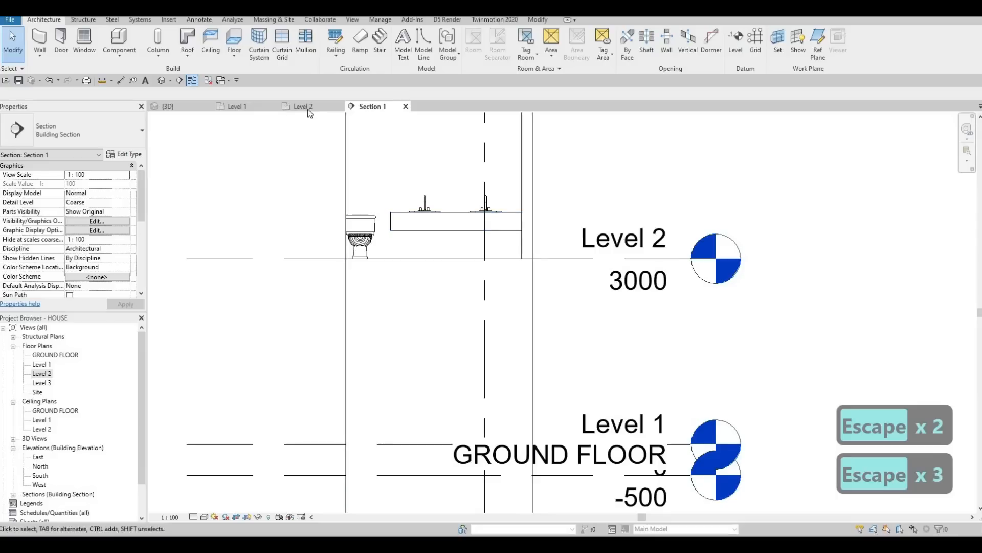
Step: Close the section view and open the Level 2 floor plan
key(Escape)
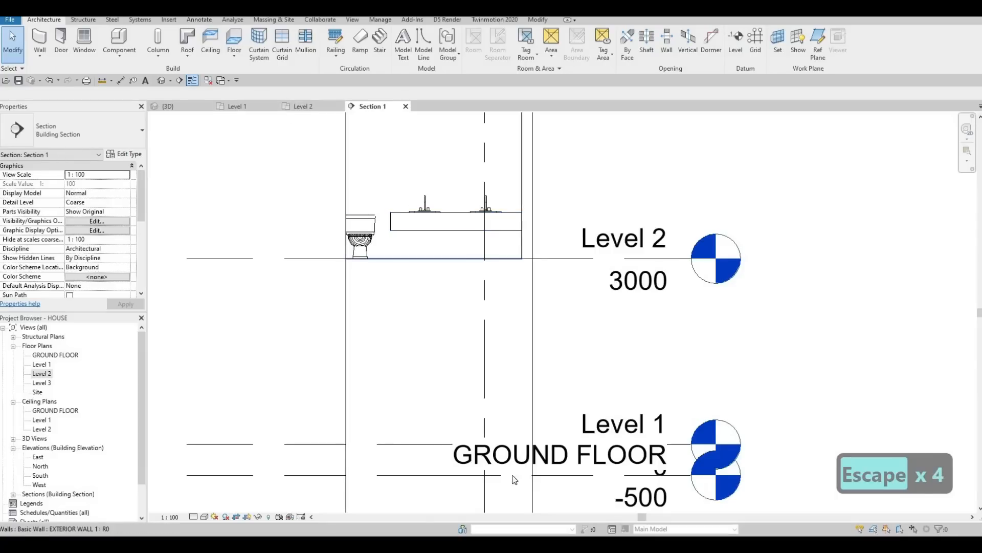
key(Escape)
key(Escape)
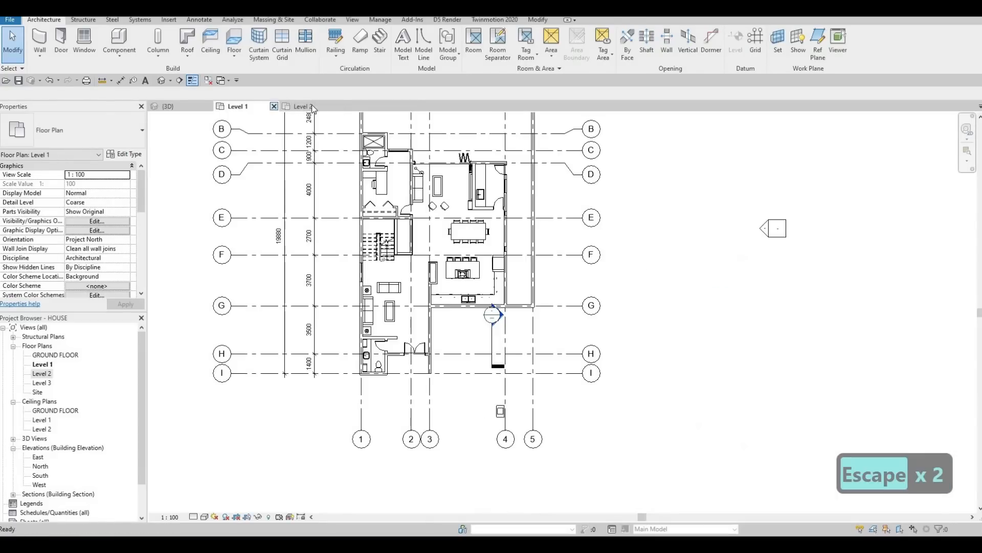
key(Escape)
scroll(485, 323, down, 1)
scroll(562, 434, down, 3)
middle_drag(563, 434, 452, 287)
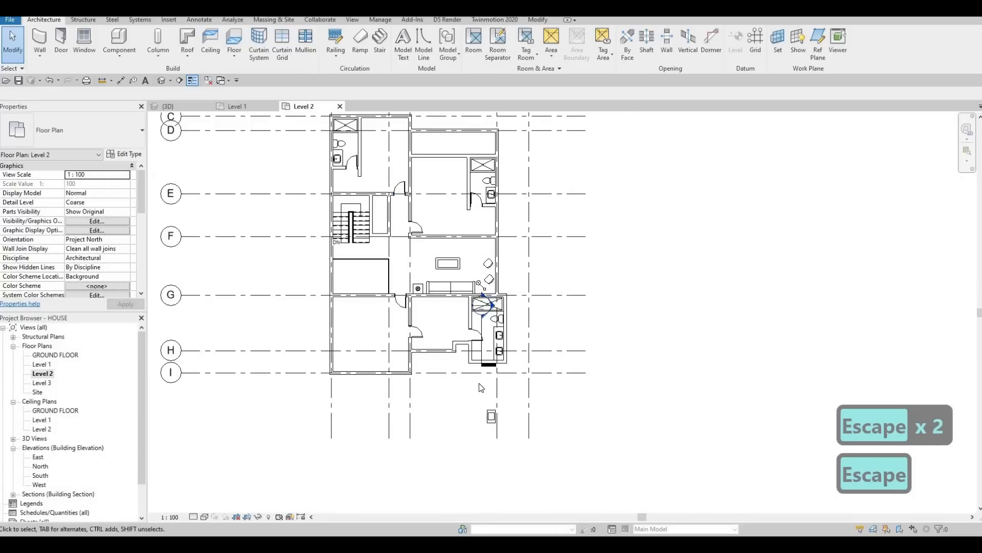
Step: Delete the temporary section line in the southeast bathroom along with its section view
scroll(491, 342, up, 3)
middle_drag(491, 342, 481, 399)
scroll(480, 397, up, 4)
middle_drag(461, 322, 460, 287)
scroll(460, 291, down, 2)
key(Escape)
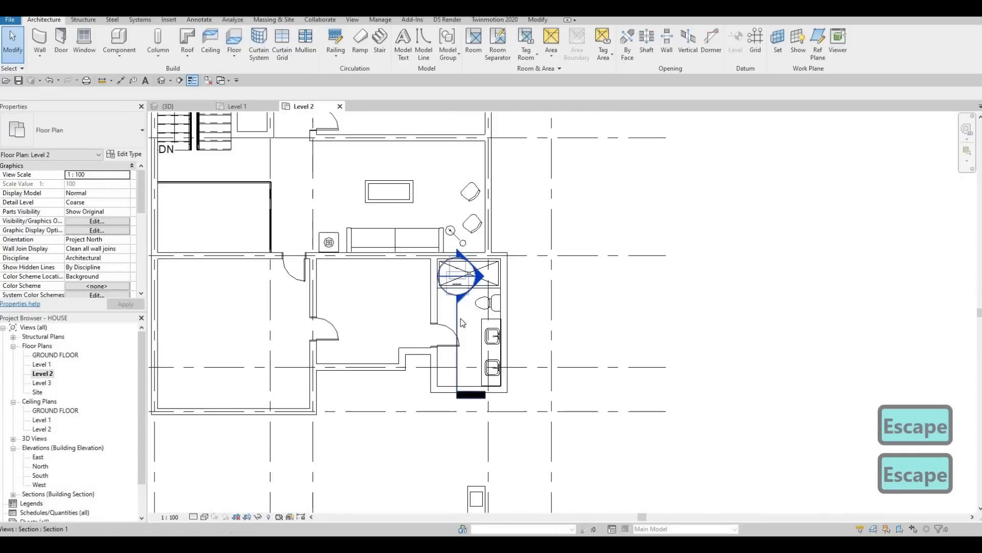
key(Escape)
click(458, 321)
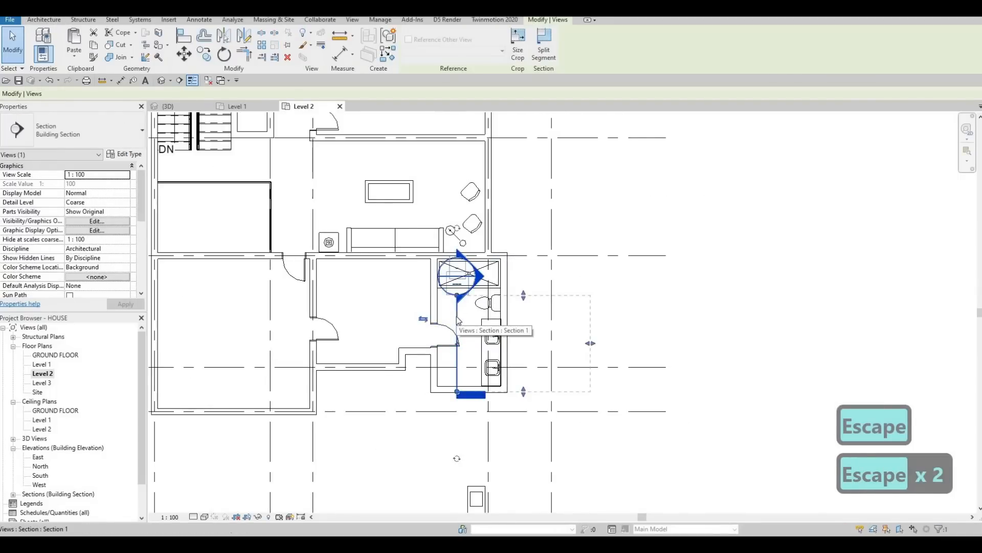
key(Delete)
click(529, 306)
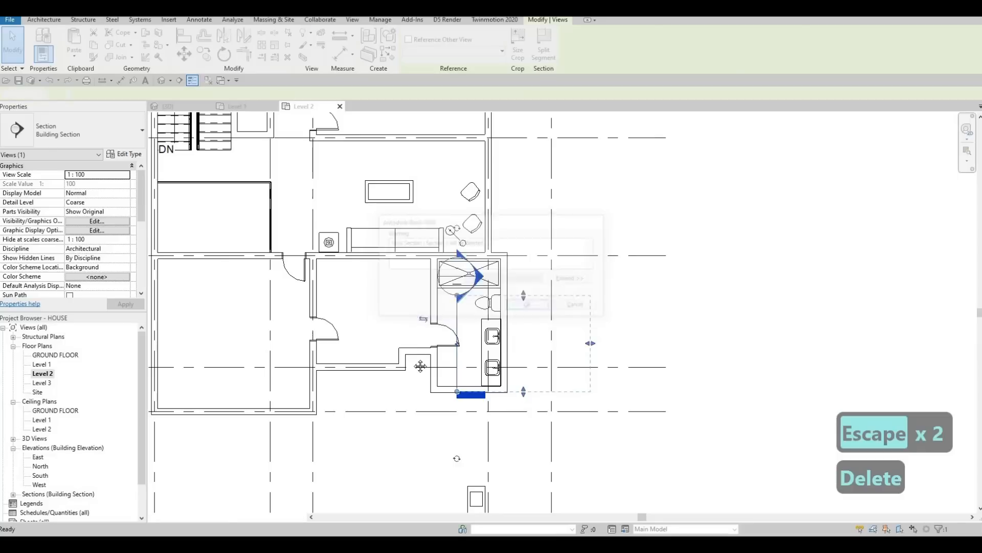
key(Escape)
Step: Load the M_Bed-Box family from the Beds folder of the Canada furniture library
scroll(438, 252, down, 3)
scroll(438, 253, up, 1)
middle_drag(308, 183, 313, 207)
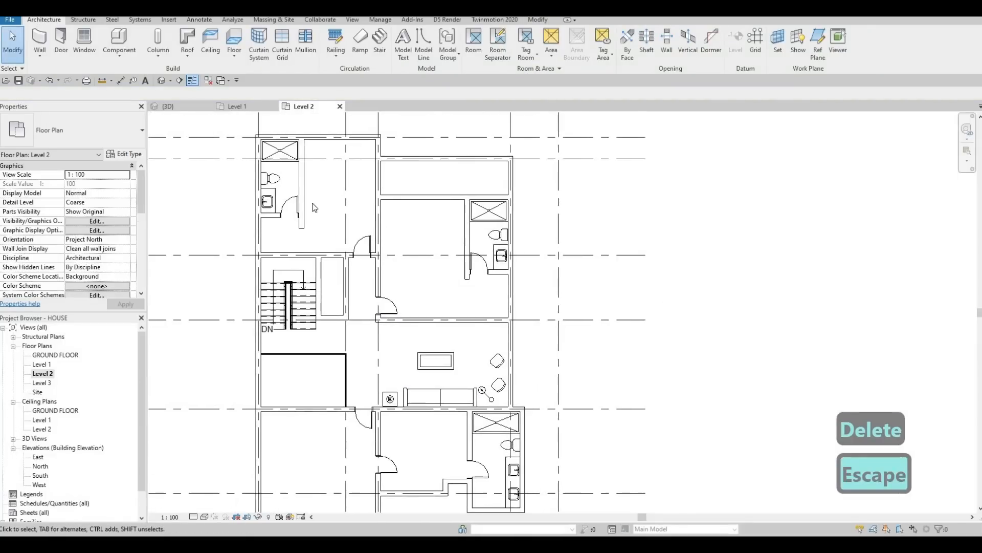
middle_drag(372, 186, 387, 194)
key(Escape)
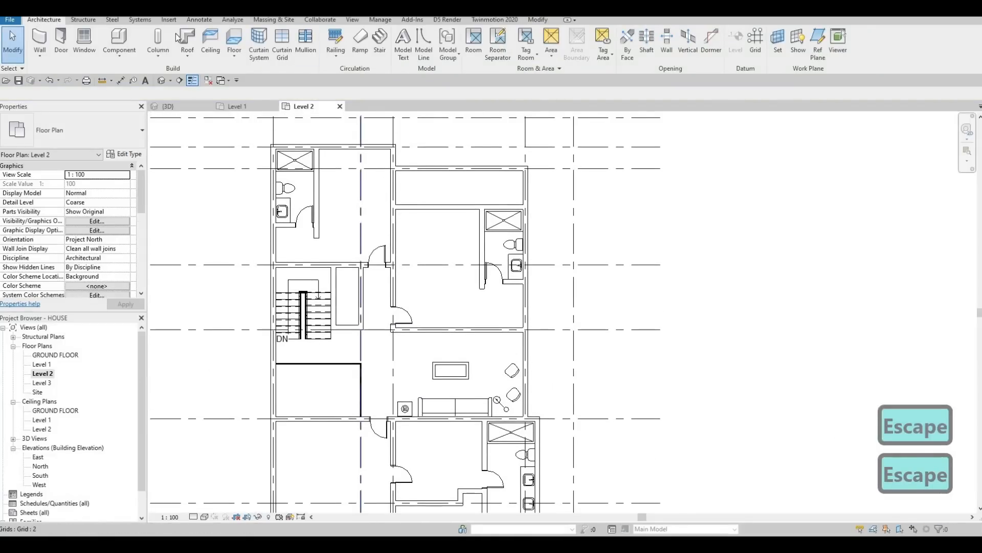
scroll(421, 64, down, 4)
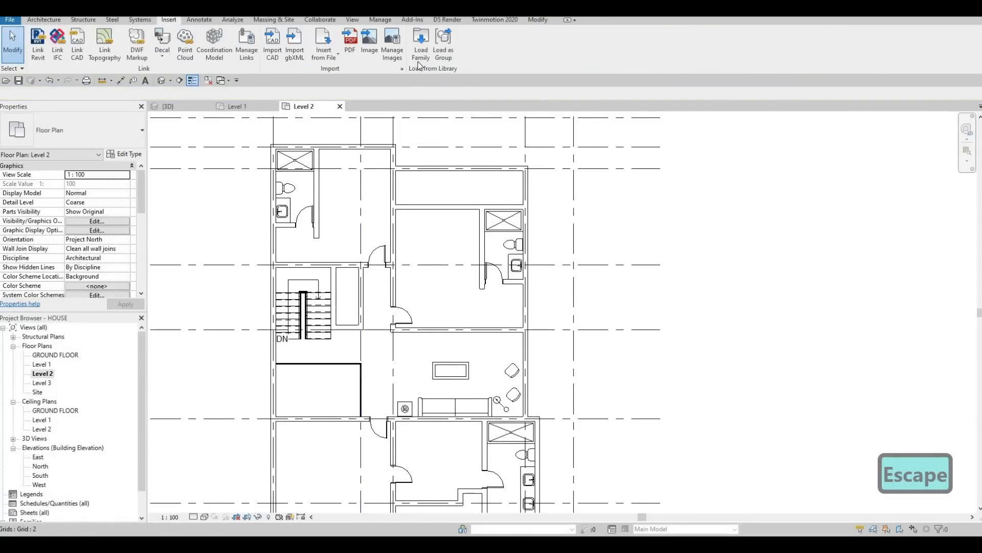
click(420, 45)
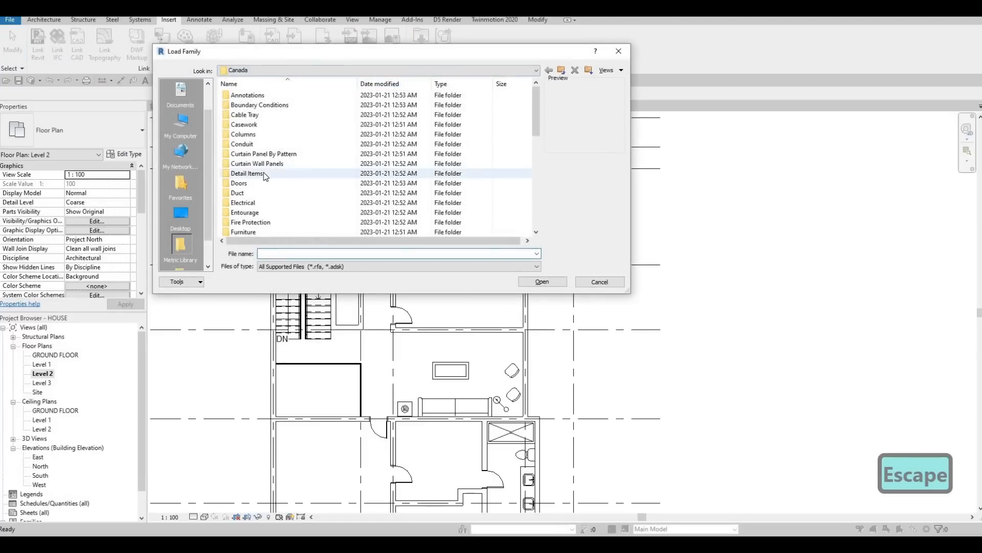
scroll(259, 188, down, 3)
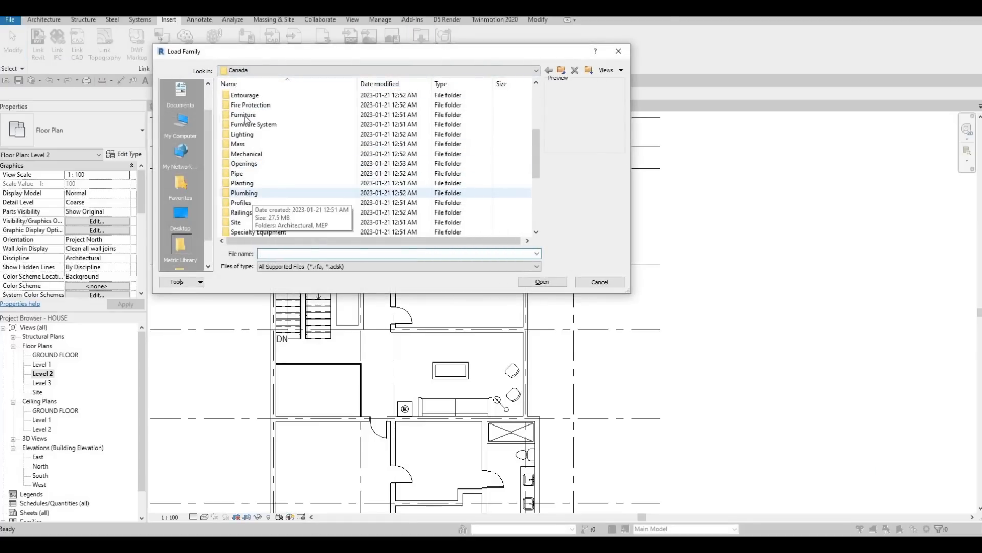
double_click(244, 115)
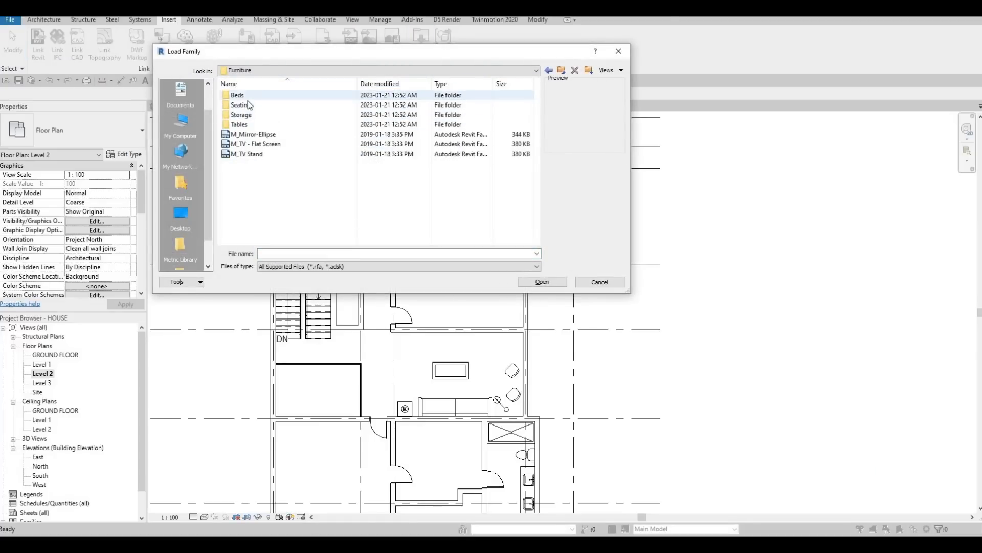
double_click(251, 96)
click(259, 97)
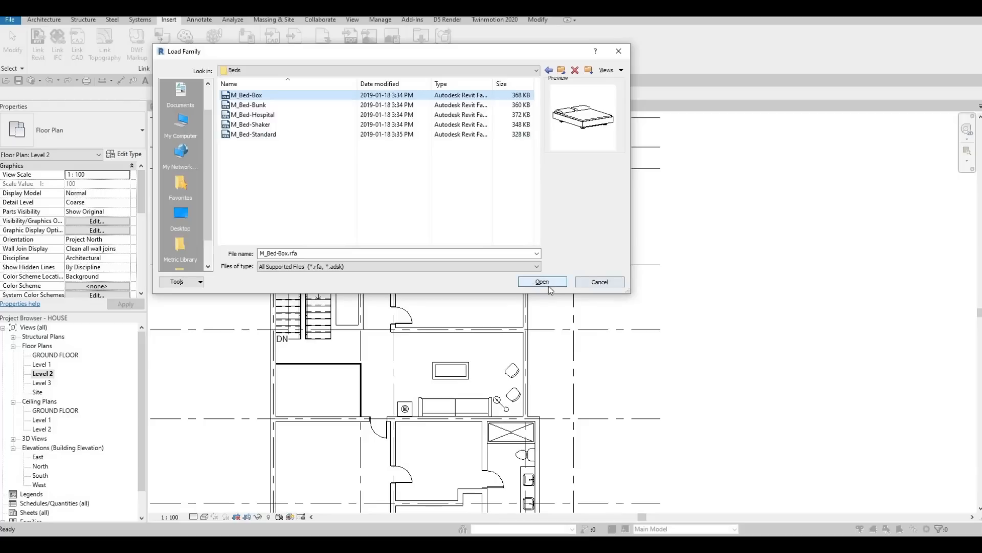
click(544, 282)
Step: Place a 1525 x 2007mm - Queen M_Bed-Box in the northwest bedroom, its headboard against the bathroom wall, about 1200 mm from the north wall
key(c)
key(m)
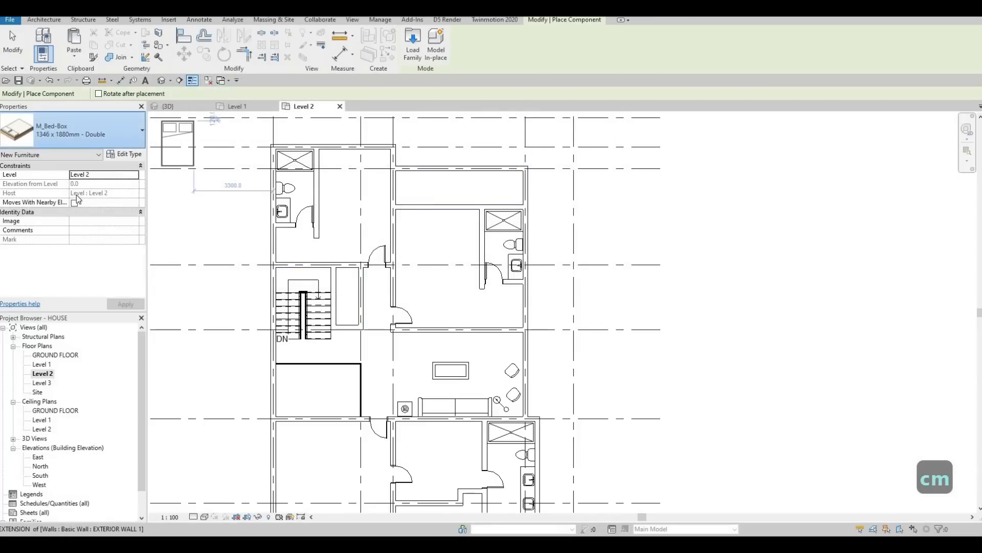
click(112, 128)
click(84, 244)
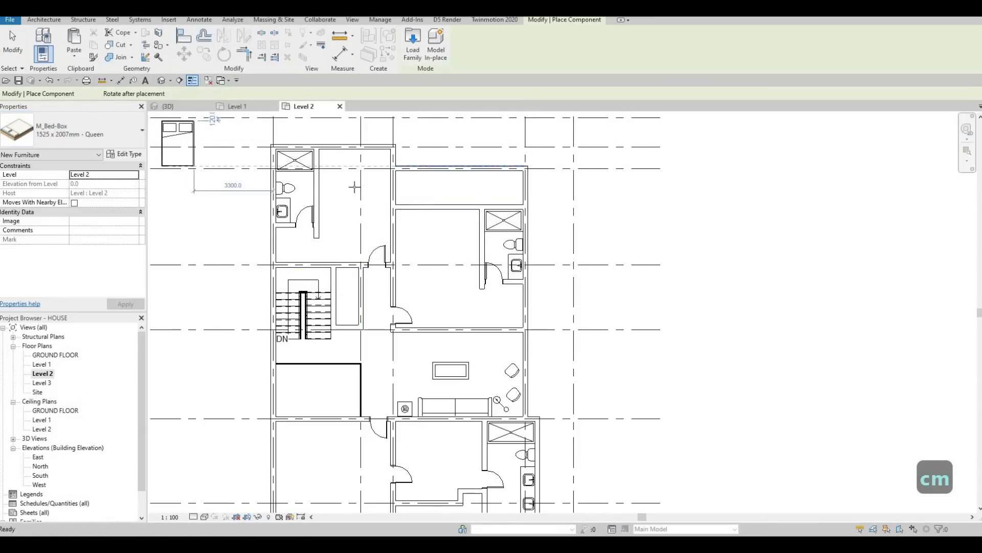
scroll(358, 188, up, 2)
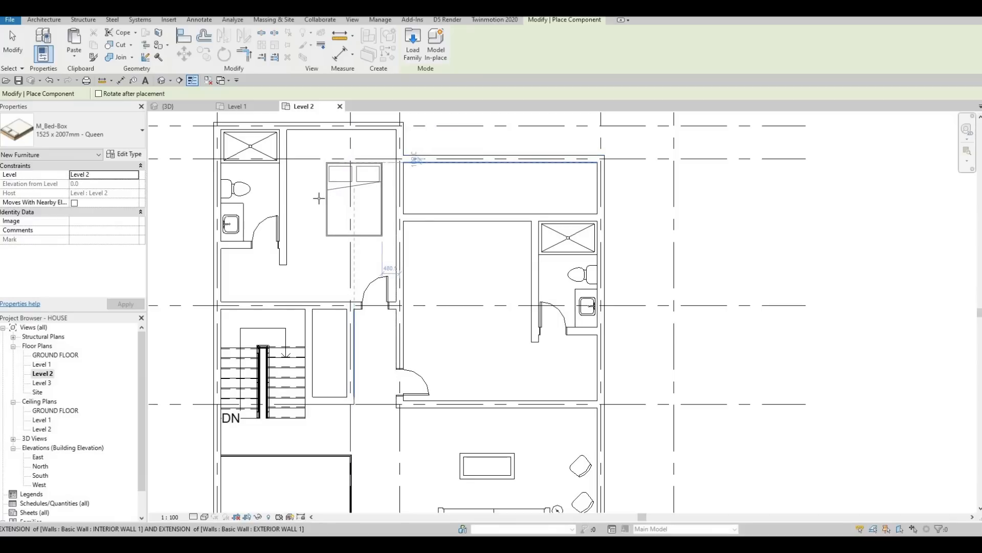
key(space)
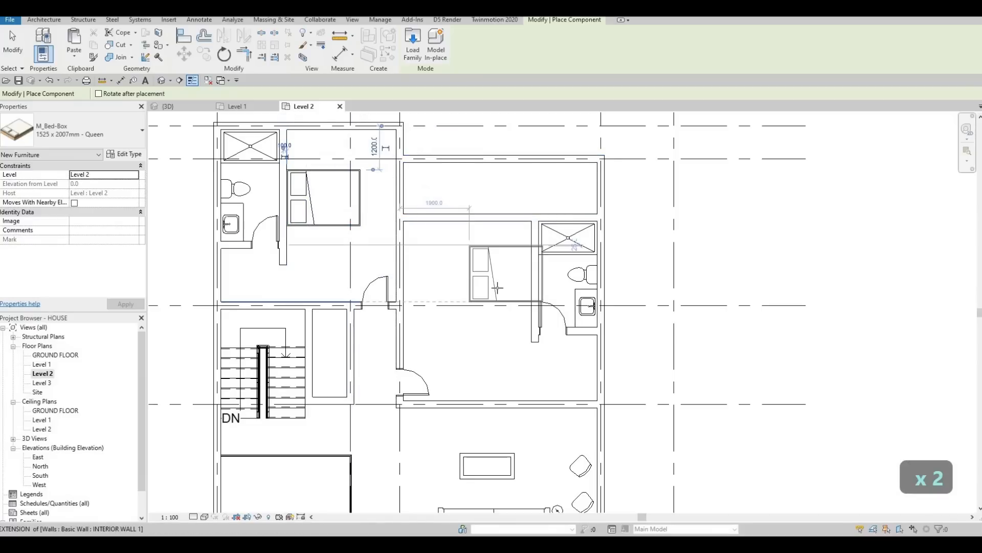
Step: Place a second queen bed in the northeast bedroom with its headboard against the west wall, and end placement
key(space)
key(space)
key(space)
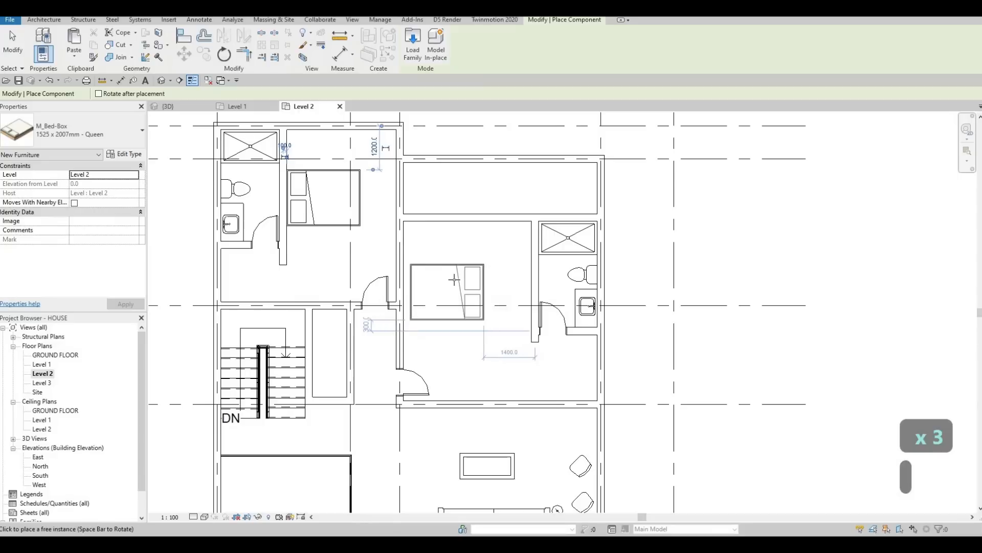
key(space)
key(space)
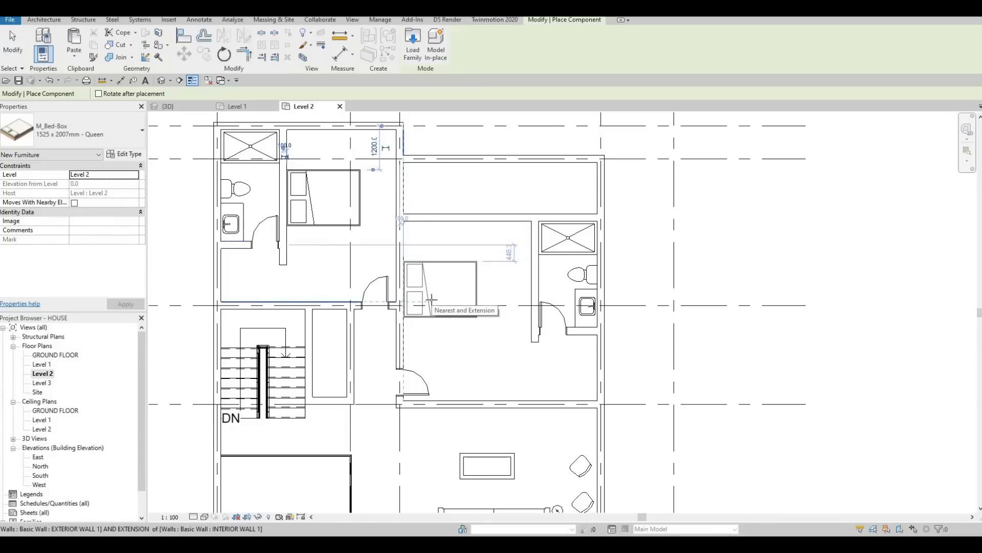
key(Escape)
key(Escape)
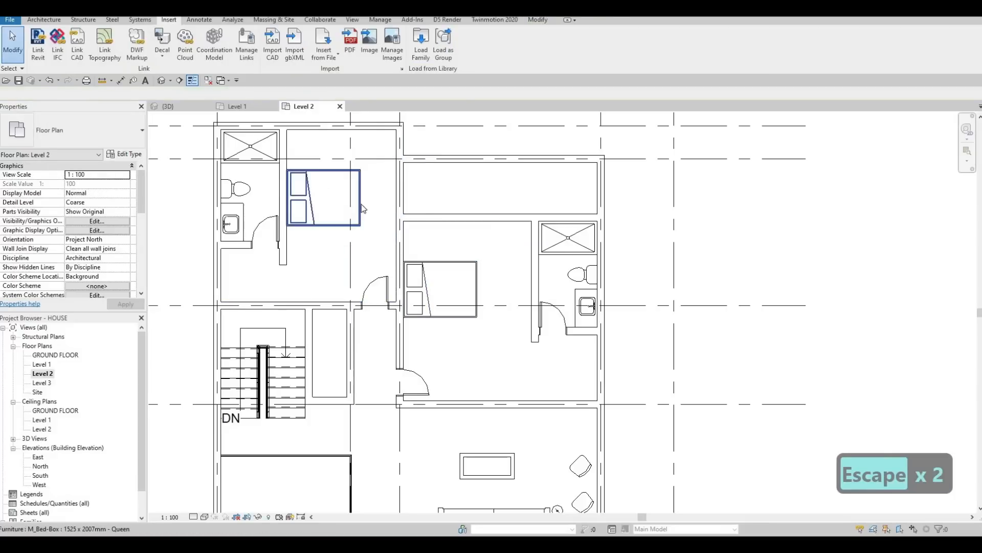
Step: Rotate the northwest bedroom's bed 180 degrees and move it so its headboard meets the east wall
click(357, 208)
key(space)
key(space)
drag(342, 213, 395, 190)
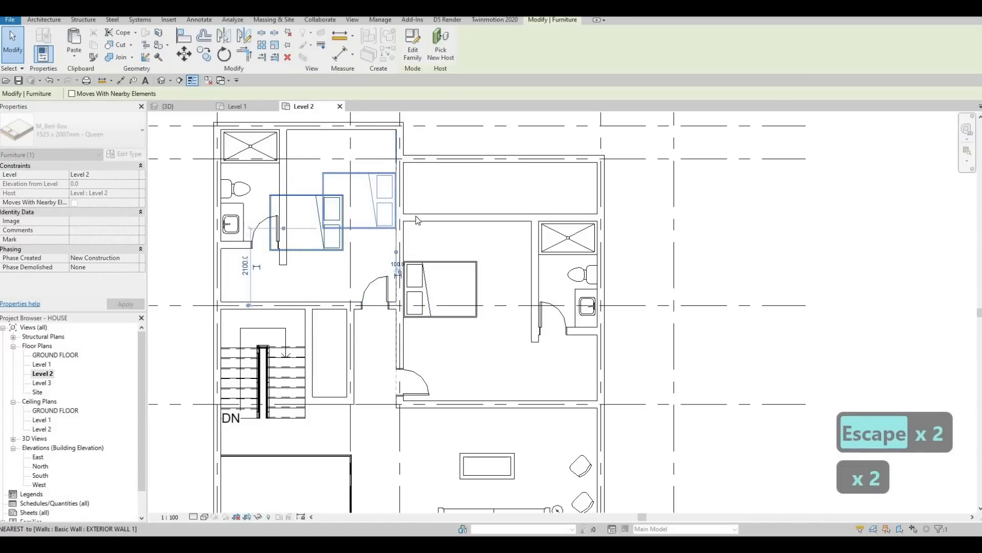
middle_drag(366, 209, 366, 146)
scroll(366, 145, down, 1)
key(Escape)
key(Escape)
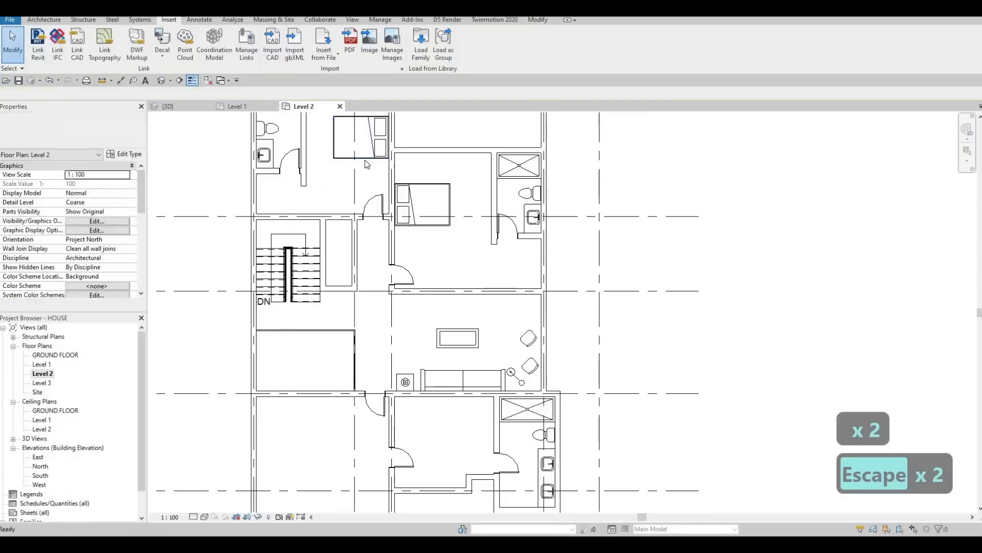
Step: Create a similar queen bed in the southwest bedroom with its headboard against the north wall, west of the entrance door
click(366, 162)
key(c)
key(s)
middle_drag(416, 408, 424, 374)
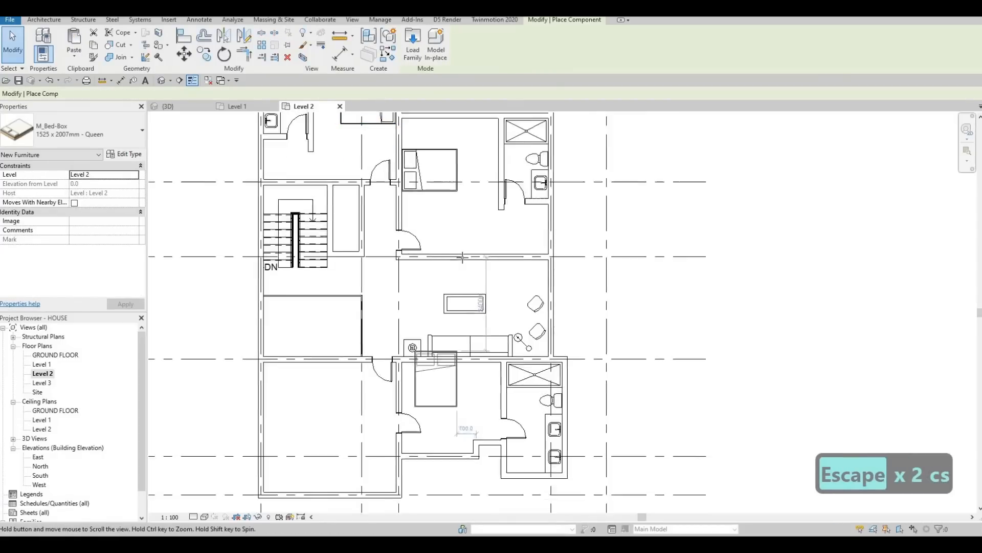
middle_drag(382, 408, 447, 259)
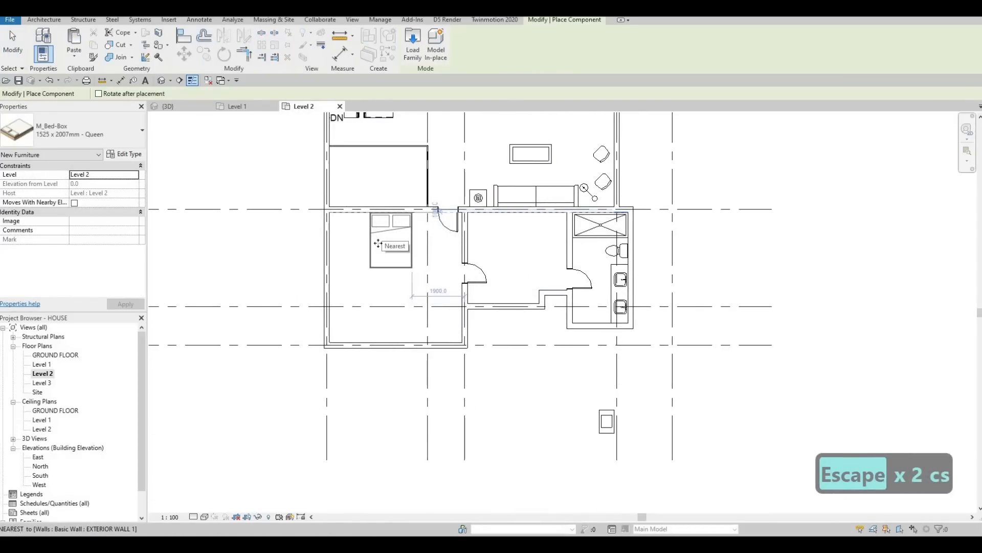
click(377, 244)
key(Escape)
key(Escape)
key(Escape)
key(Escape)
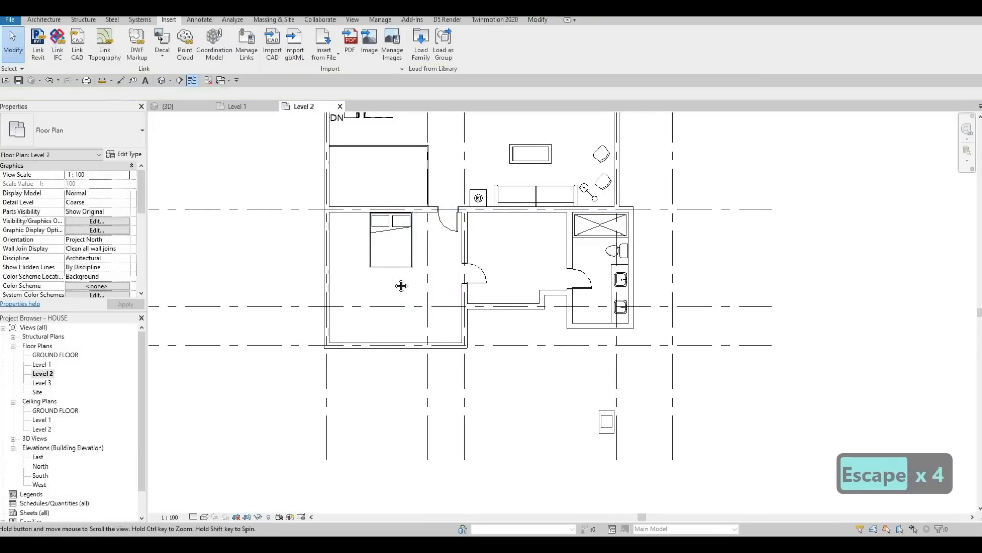
Step: Examine the bed placement in the southwest bedroom and the overall furniture layout of the Level 2 plan
middle_drag(401, 286, 395, 301)
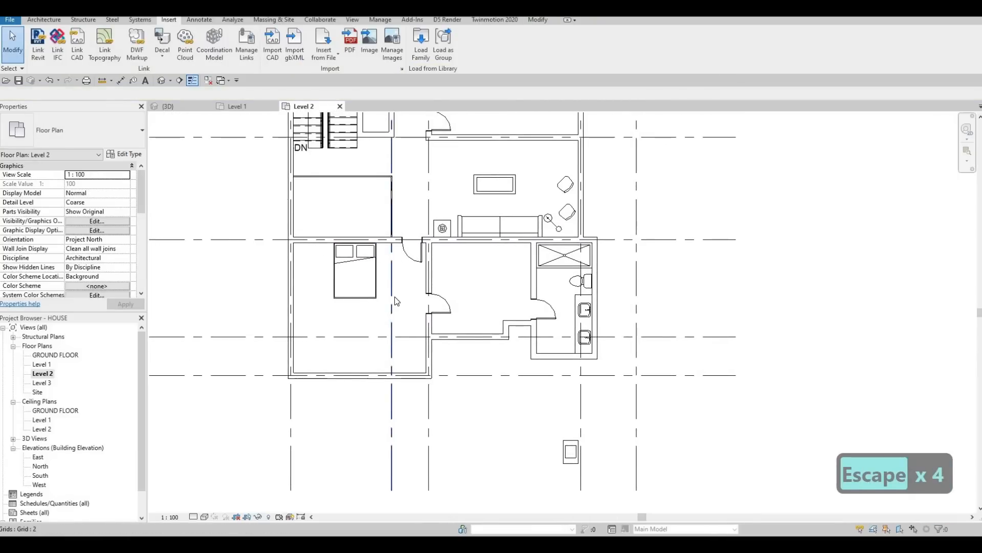
scroll(394, 297, up, 5)
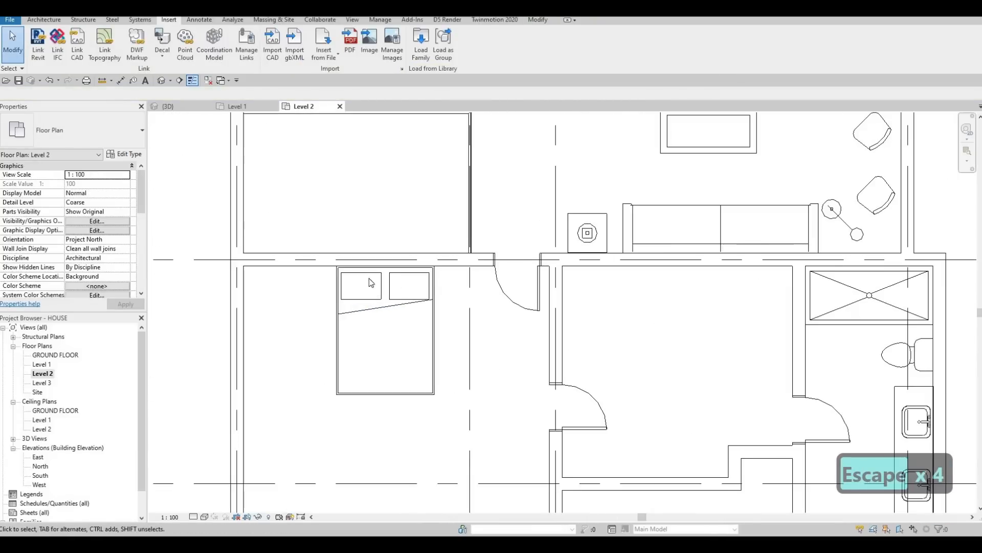
scroll(399, 286, down, 5)
key(Escape)
key(Escape)
scroll(430, 284, up, 3)
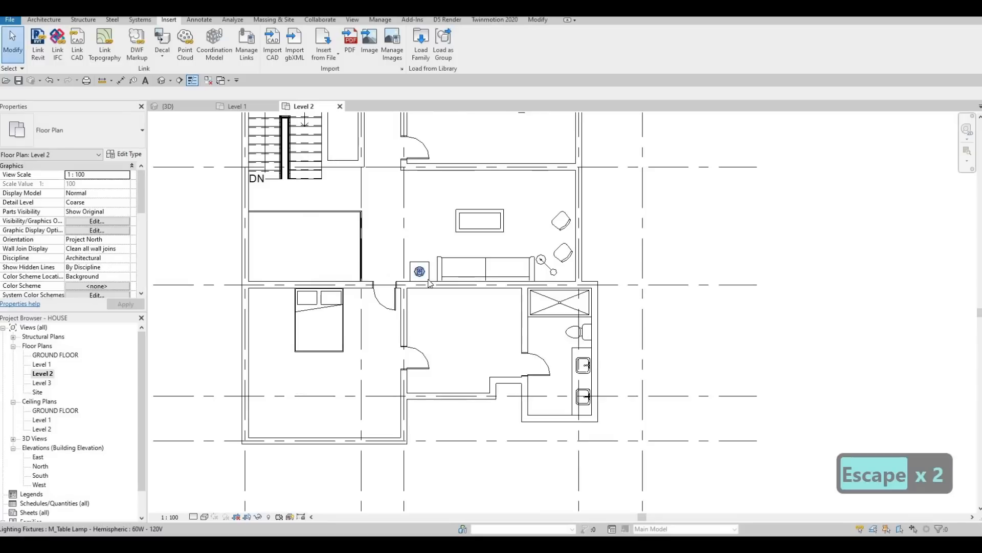
key(F1)
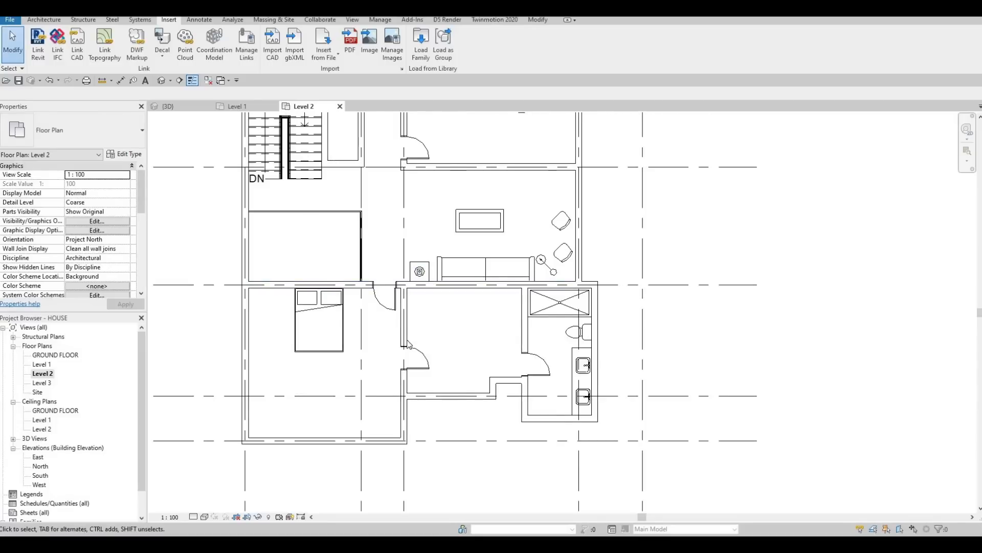
scroll(405, 326, down, 4)
middle_drag(409, 377, 448, 422)
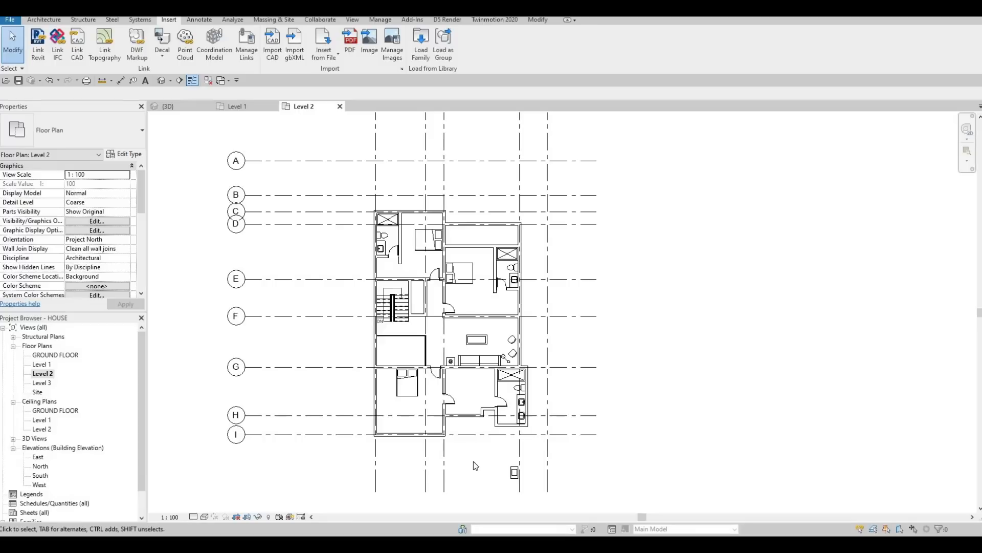